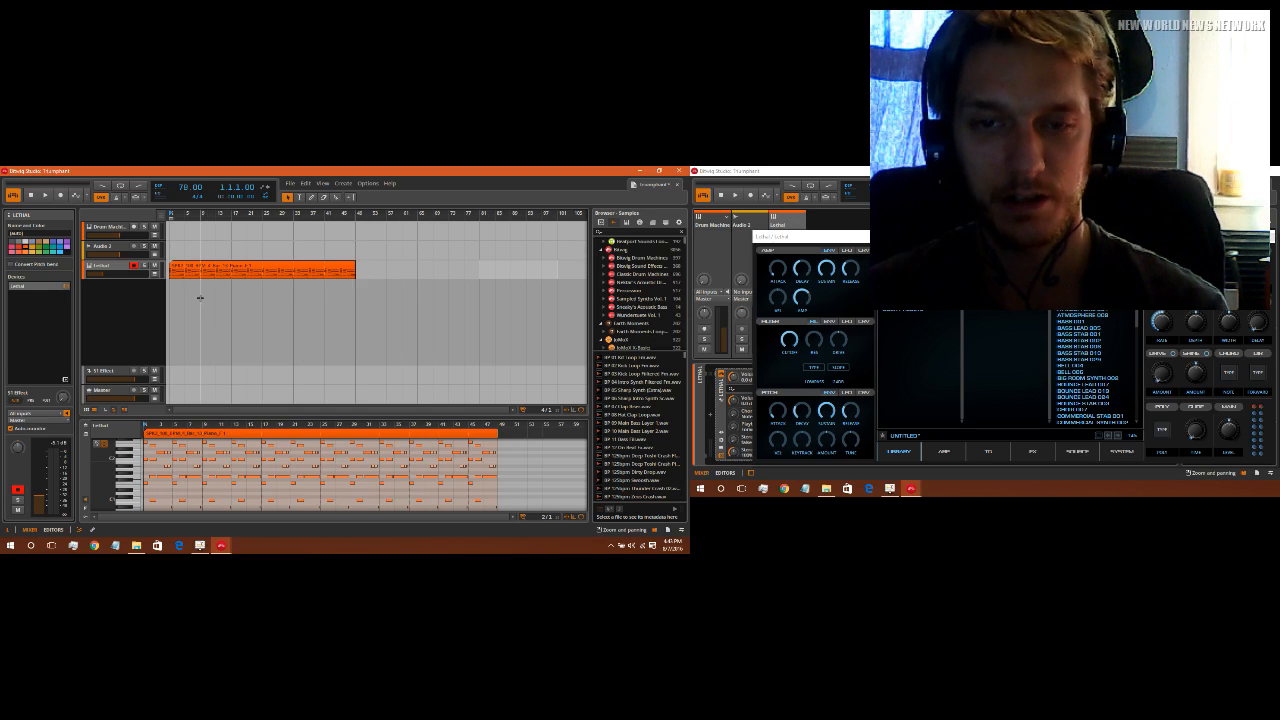
Step: Start playback of the Lethal clip and load the ACOUSTIC GUITAR 001 preset in the Lethal plugin
{"action": "left_click", "coordinate": [190, 275]}
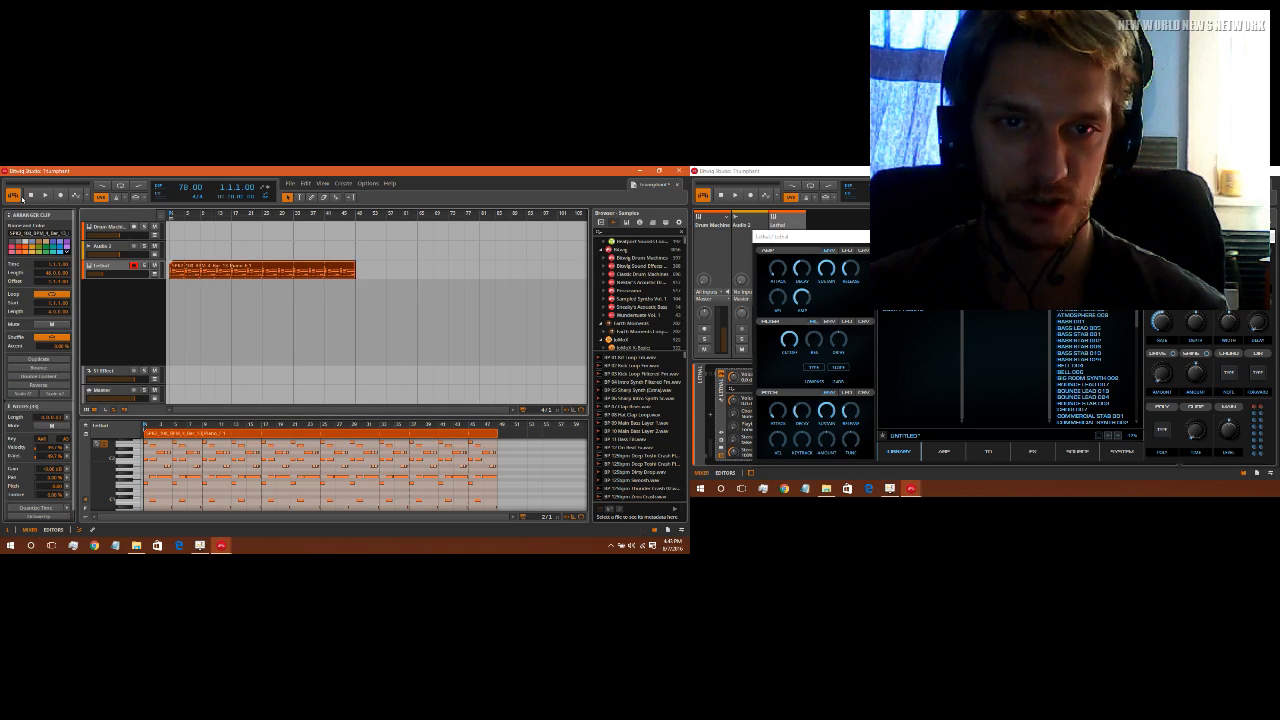
{"action": "left_click", "coordinate": [46, 197]}
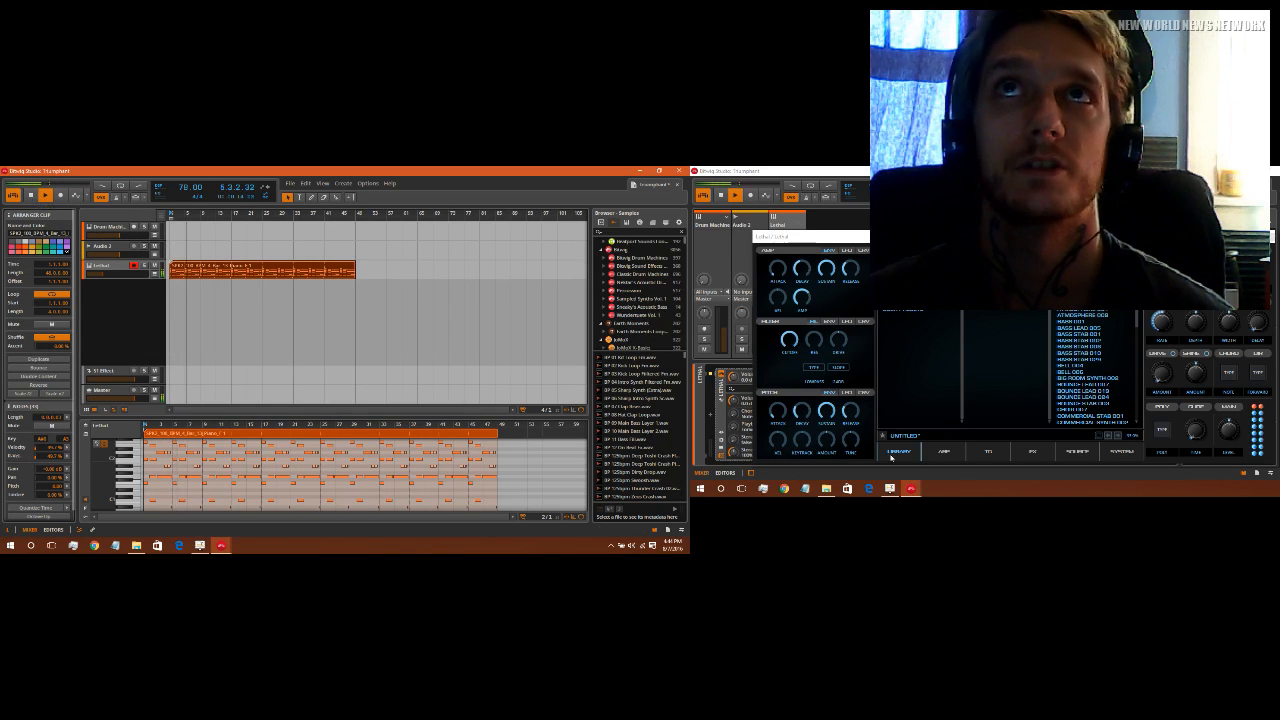
{"action": "left_click", "coordinate": [1118, 436]}
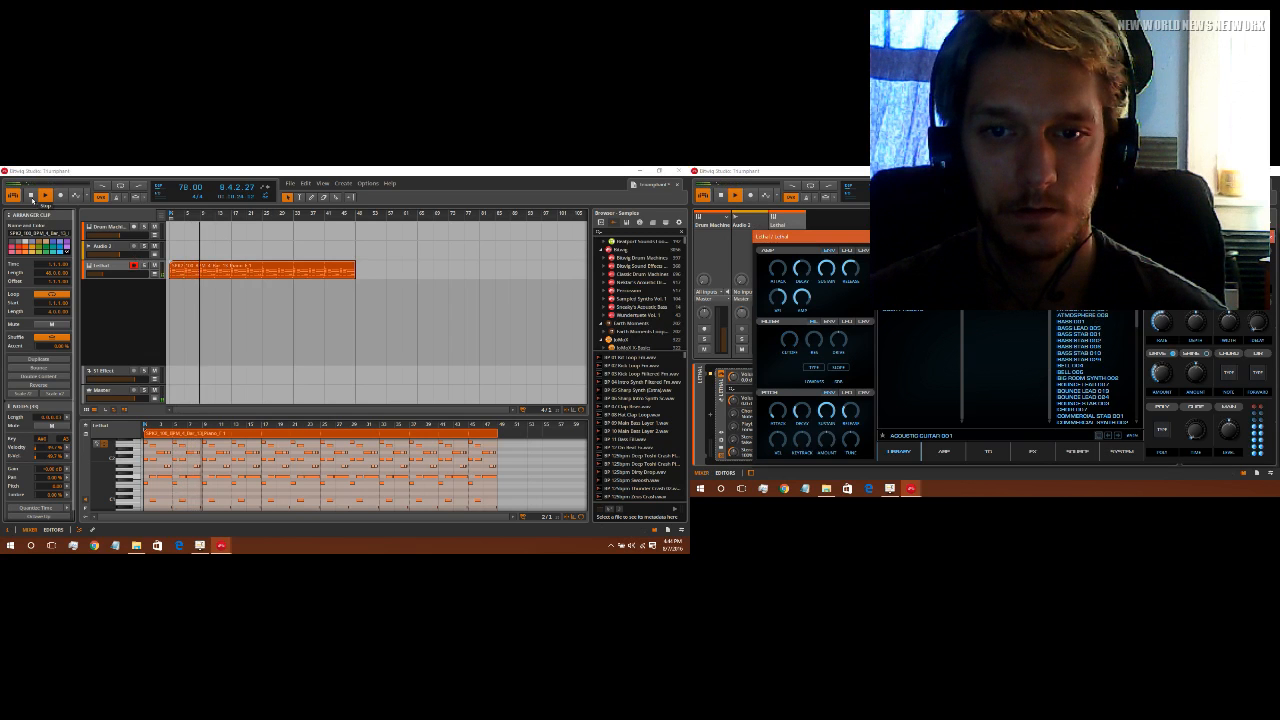
Step: Create a four-bar clip at the start of the Drum Machine track and show it in the note editor
{"action": "left_click", "coordinate": [175, 230]}
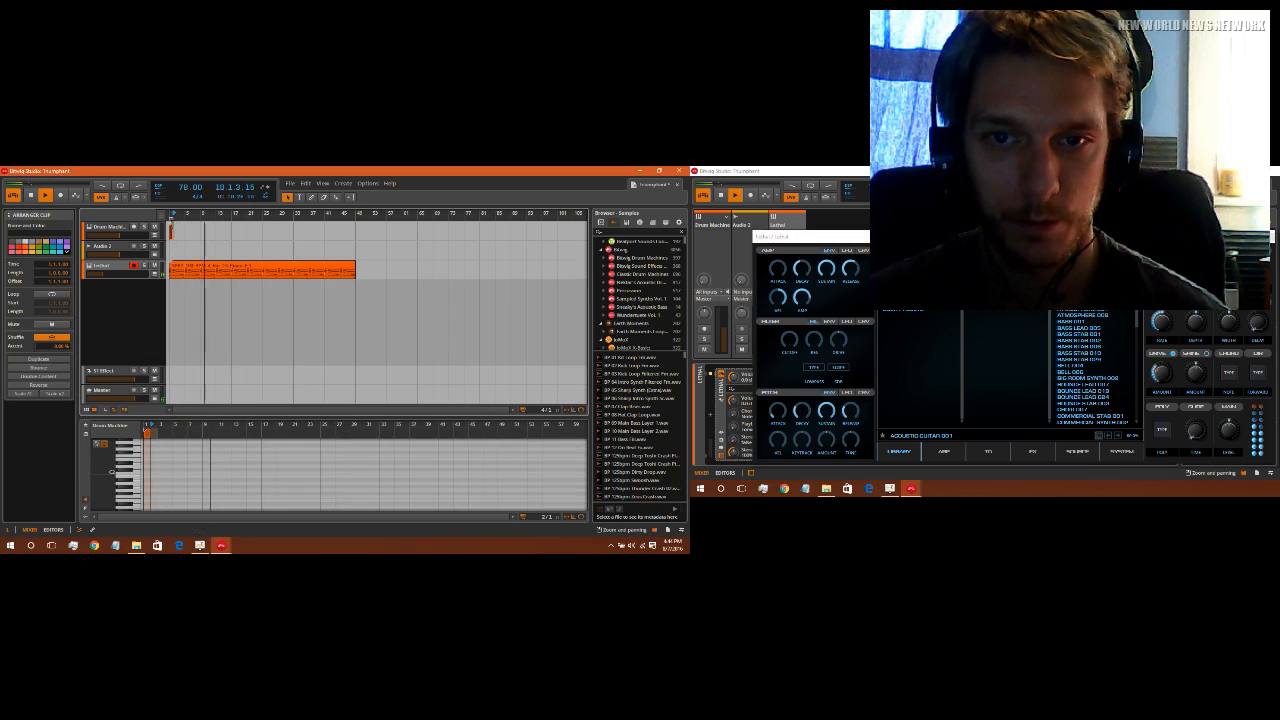
{"action": "double_click", "coordinate": [176, 231]}
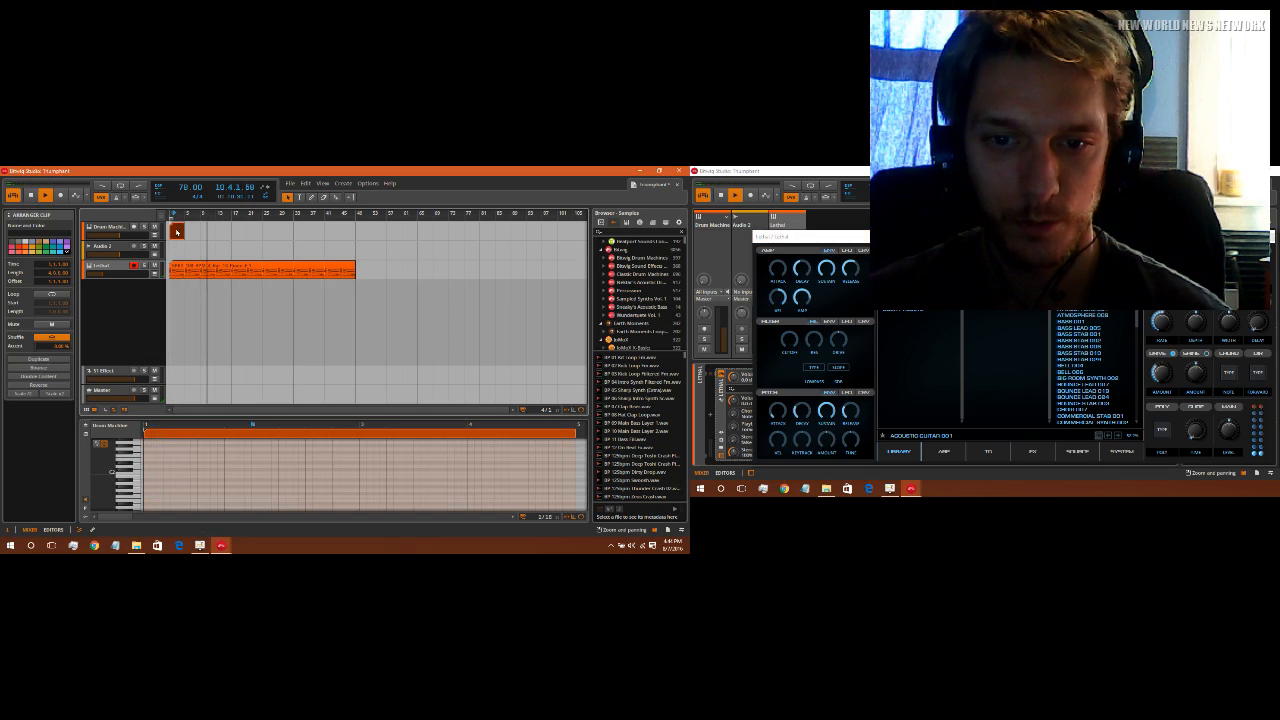
{"action": "scroll", "coordinate": [143, 477], "scroll_direction": "up", "scroll_amount": 2}
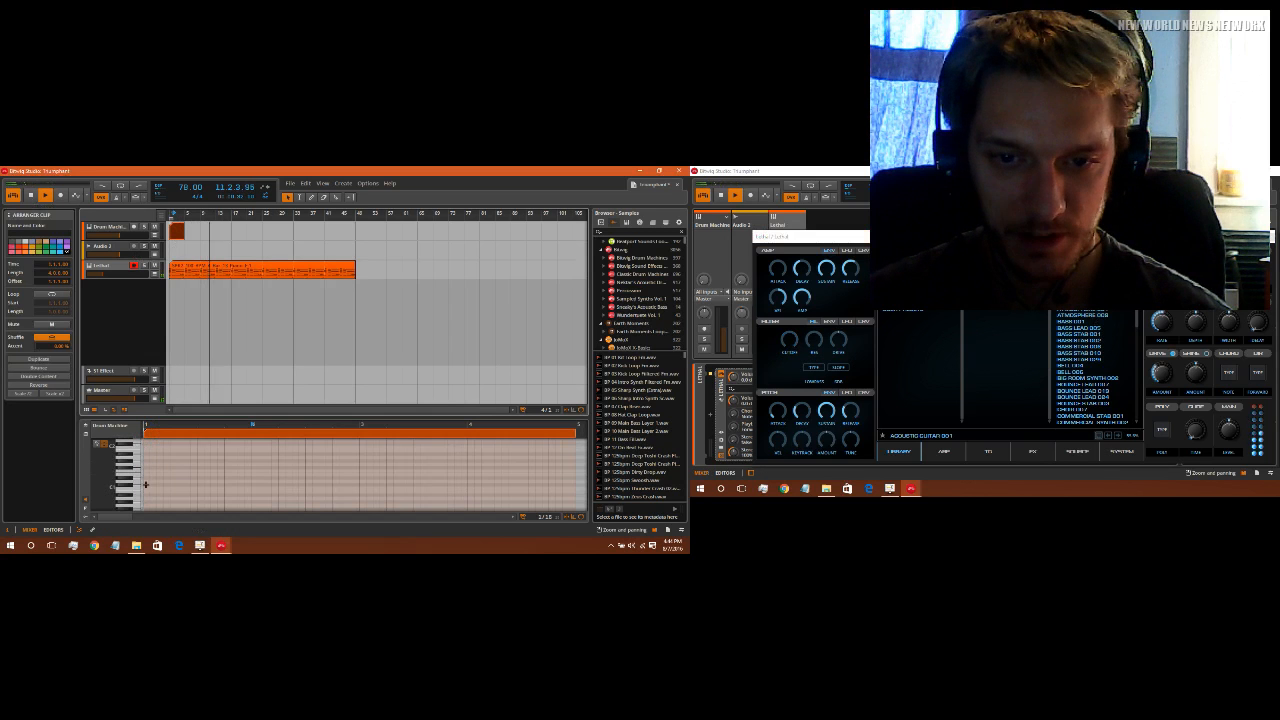
Step: Add C1 drum hits at the start and middle of bar 1, plus a longer hit just above the first one
{"action": "double_click", "coordinate": [146, 489]}
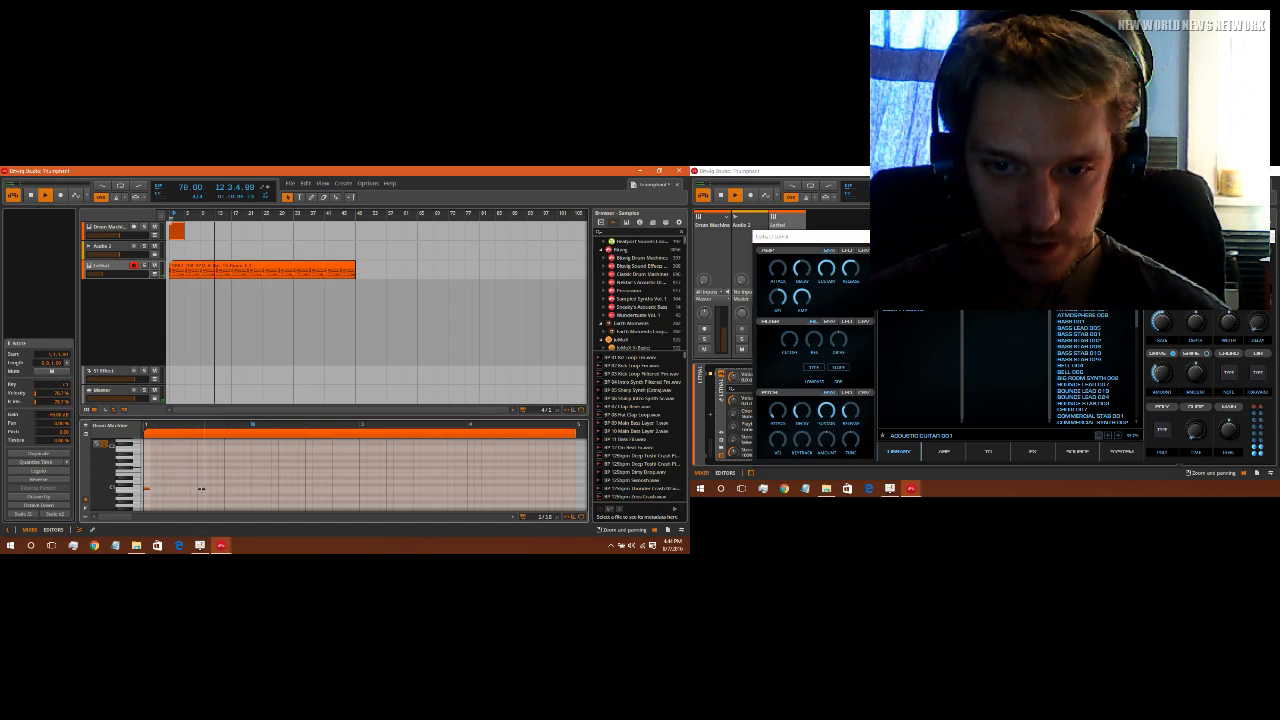
{"action": "double_click", "coordinate": [201, 489]}
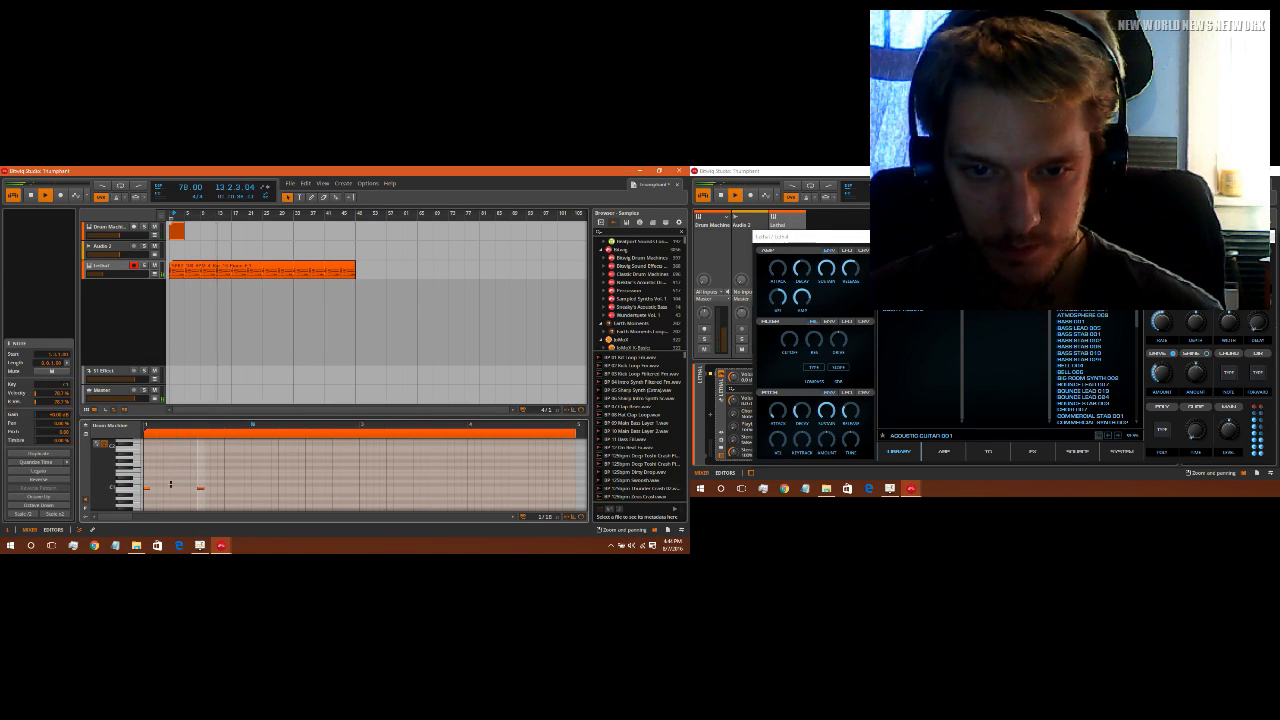
{"action": "left_click", "coordinate": [147, 487]}
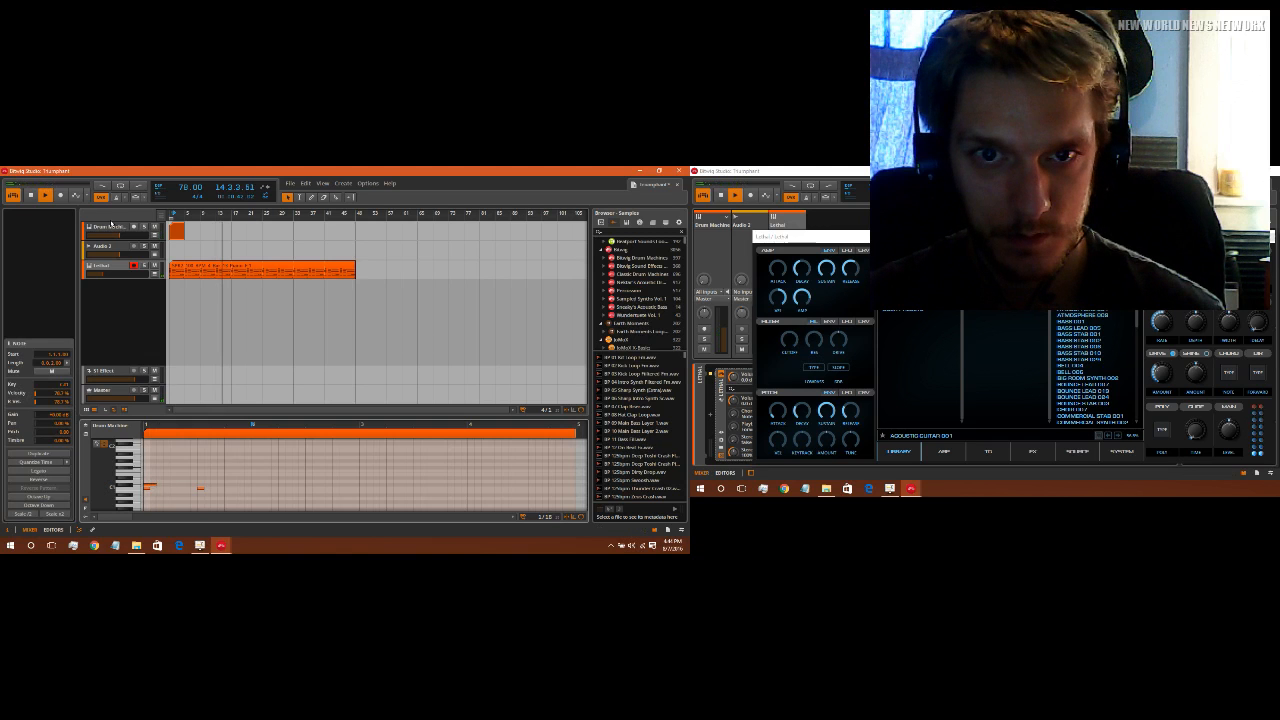
Step: Select the Drum Machine track and copy the bar 1 drum hits into bars 2, 3 and 4
{"action": "left_click", "coordinate": [111, 226]}
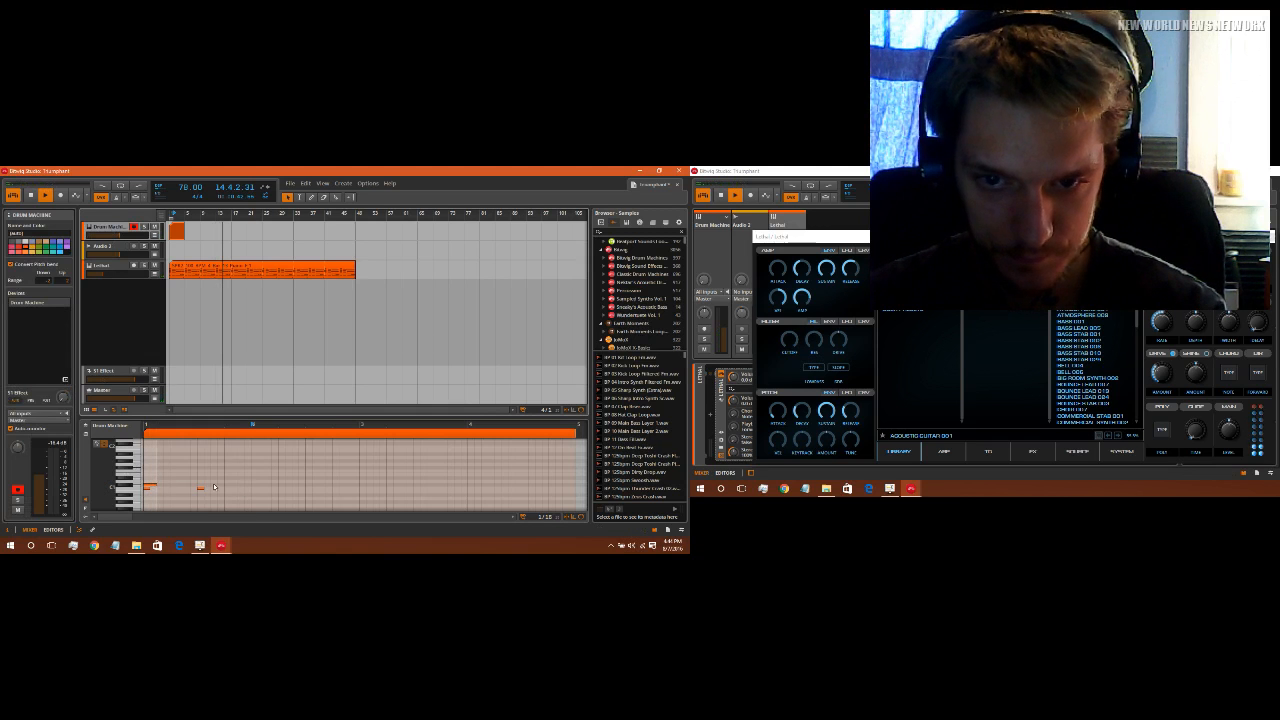
{"action": "left_click_drag", "start_coordinate": [240, 491], "coordinate": [149, 479]}
{"action": "left_click_drag", "start_coordinate": [236, 491], "coordinate": [475, 490]}
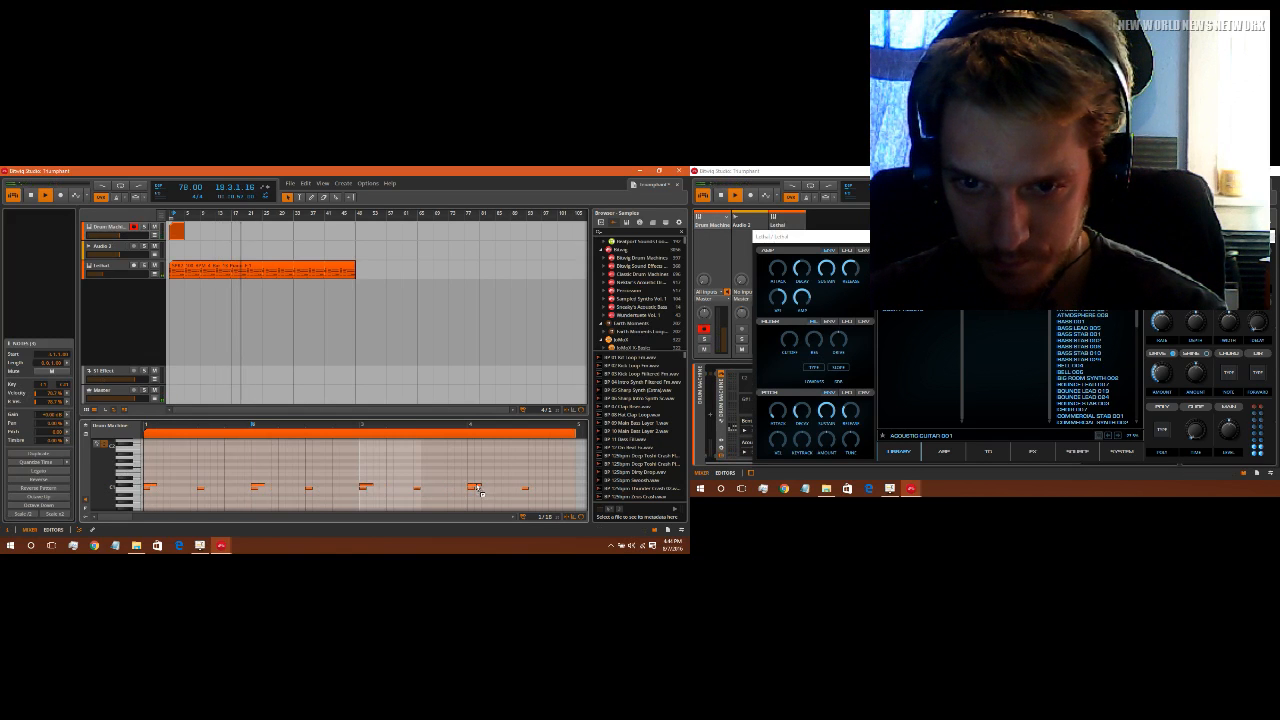
Step: Lengthen the upper drum notes around the starts of bars 2 and 4, and add another upper note at the end of bar 4
{"action": "left_click", "coordinate": [248, 485]}
{"action": "left_click", "coordinate": [250, 486]}
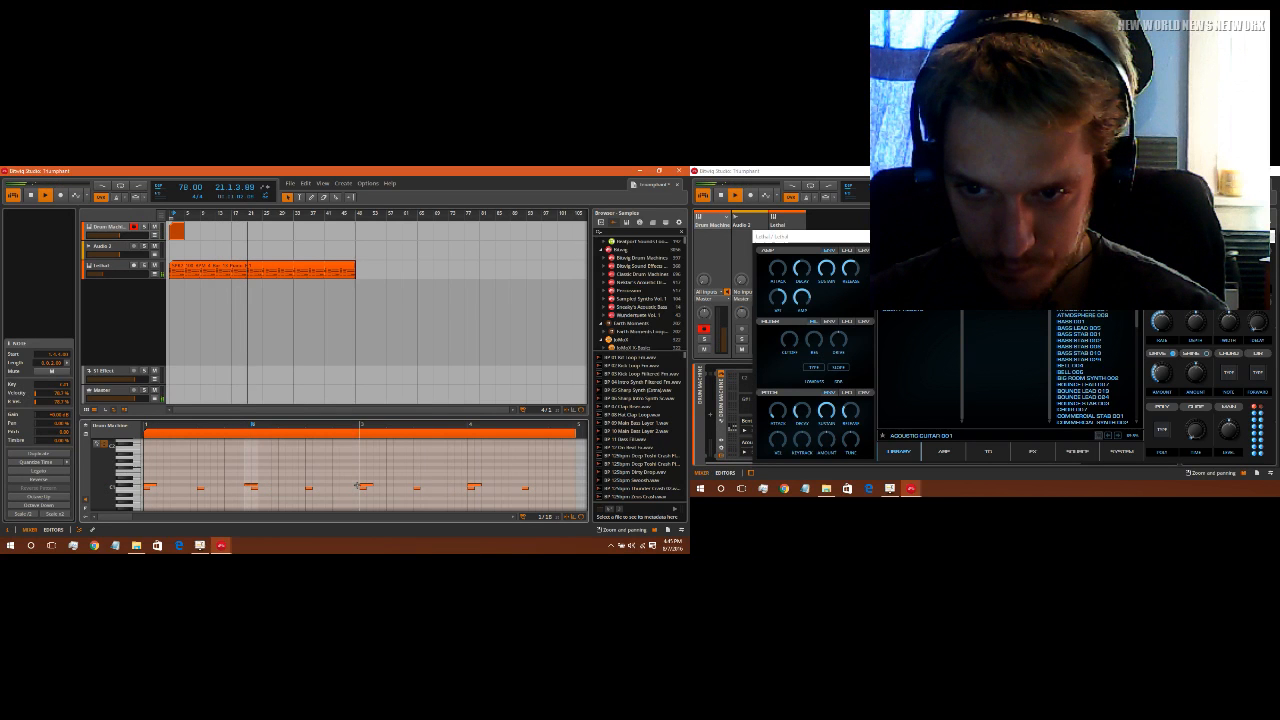
{"action": "left_click", "coordinate": [469, 486]}
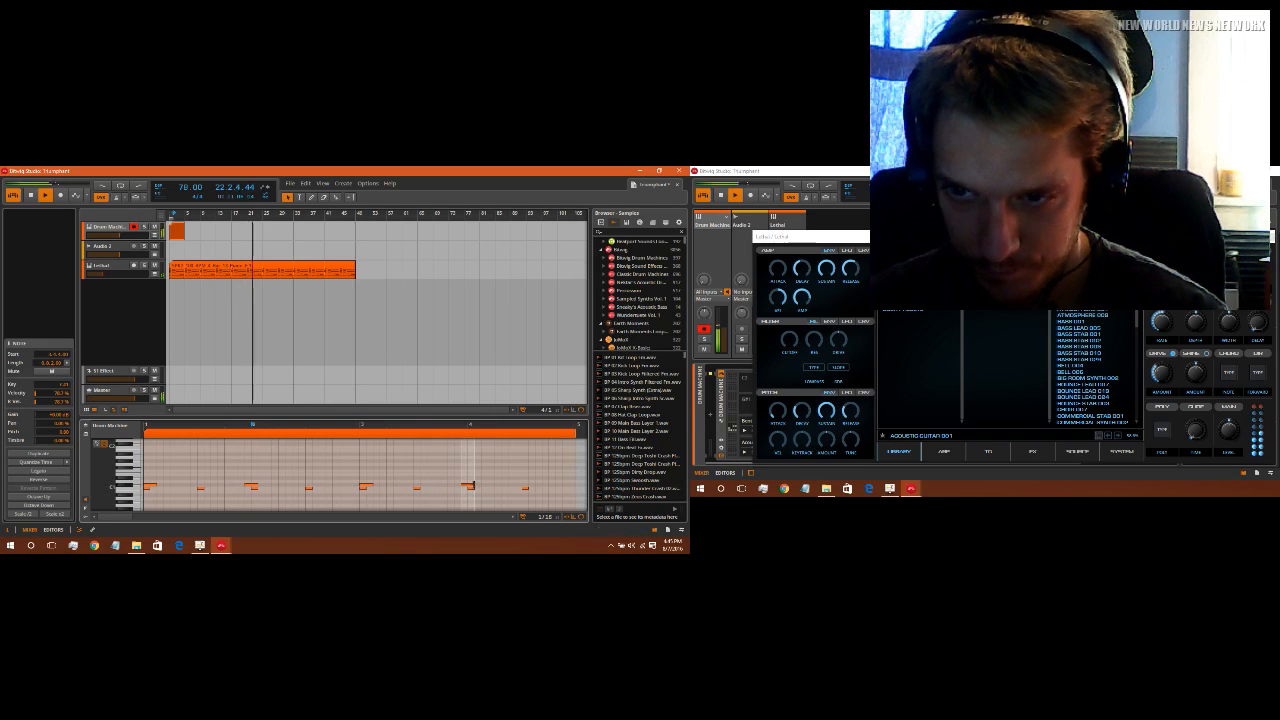
{"action": "left_click", "coordinate": [471, 484]}
{"action": "left_click", "coordinate": [471, 484]}
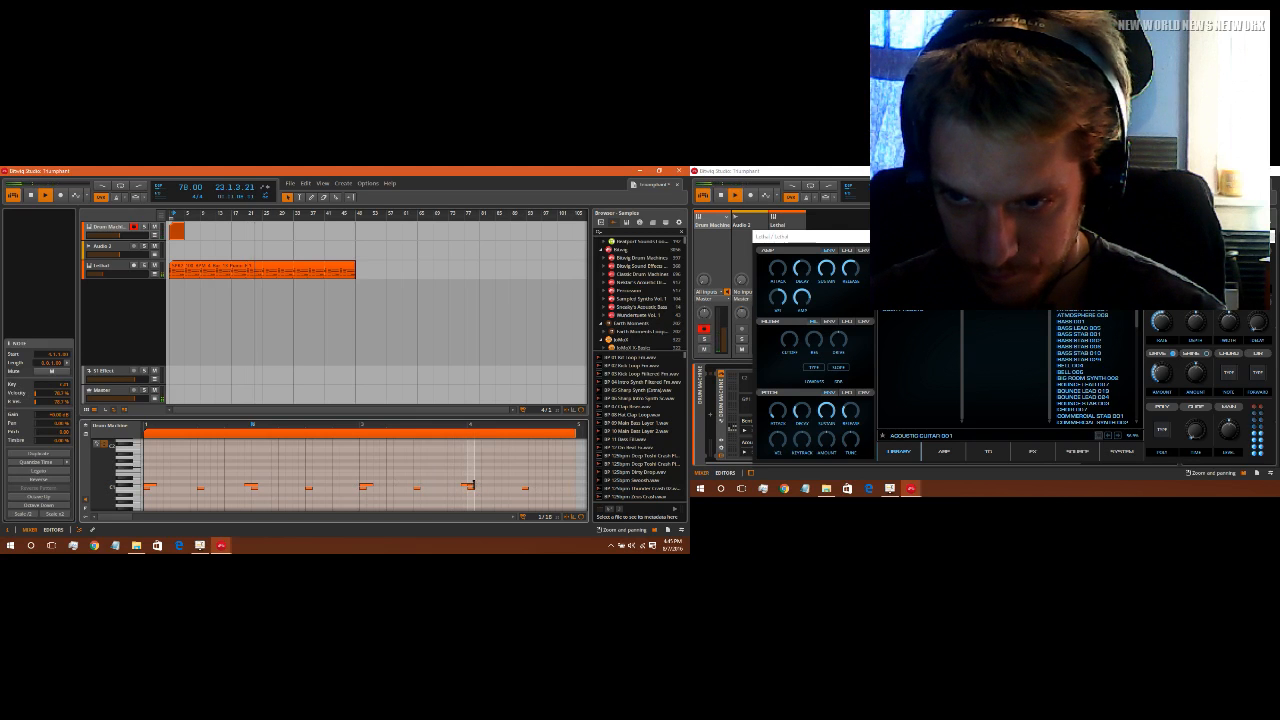
{"action": "left_click", "coordinate": [256, 484]}
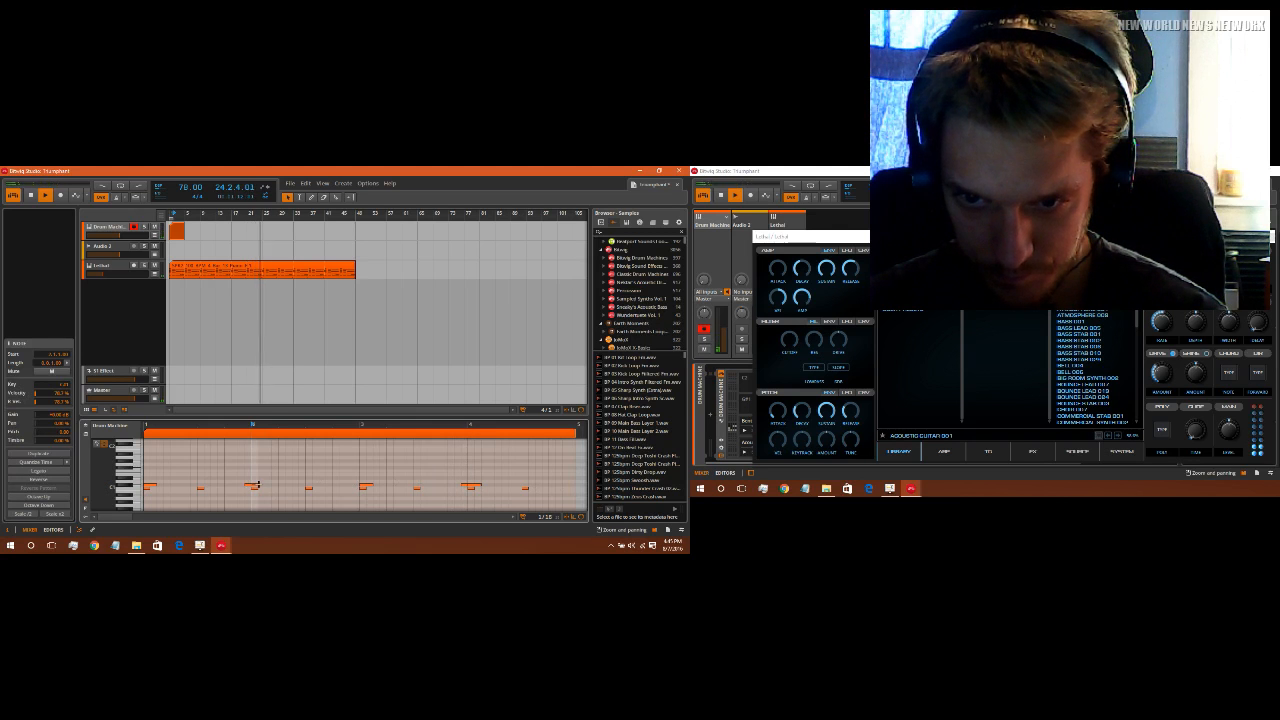
{"action": "left_click_drag", "start_coordinate": [258, 485], "coordinate": [265, 485]}
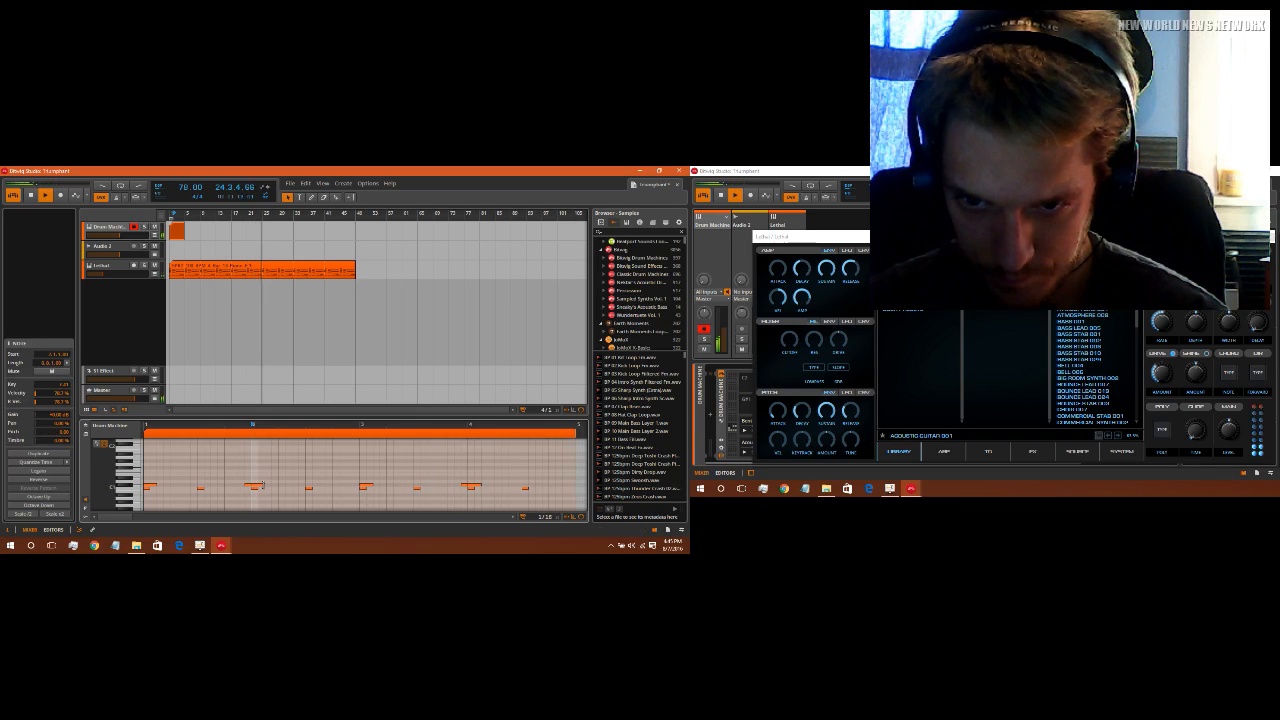
{"action": "double_click", "coordinate": [571, 485]}
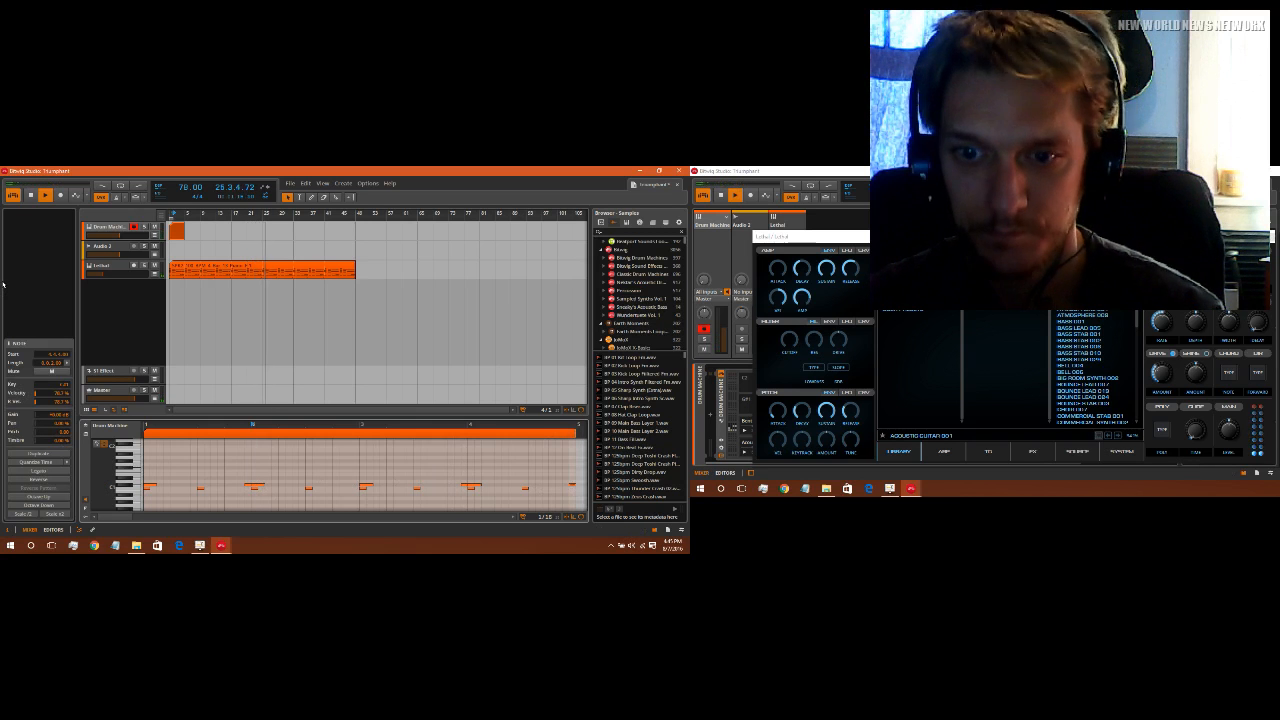
Step: Replay the drum pattern from the start and select the Digital Kick pad after moving the Lethal window off the drum machine
{"action": "double_click", "coordinate": [31, 195]}
{"action": "left_click", "coordinate": [45, 195]}
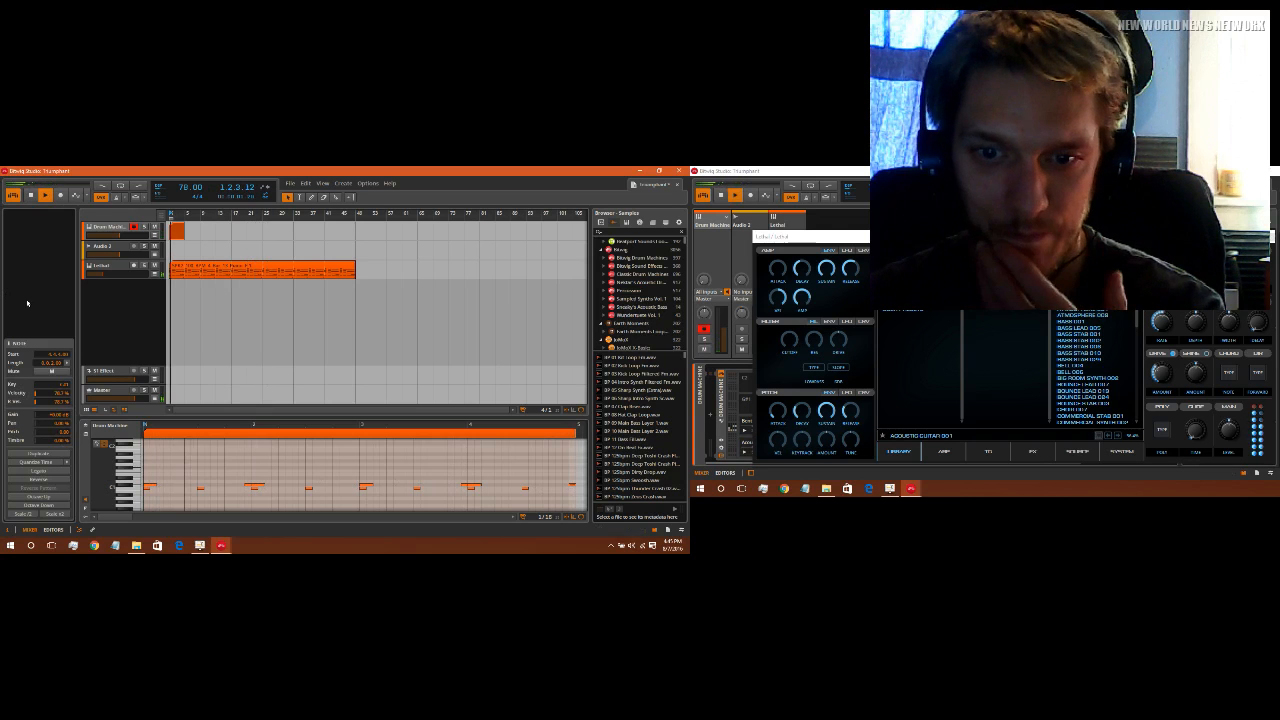
{"action": "left_click", "coordinate": [112, 227]}
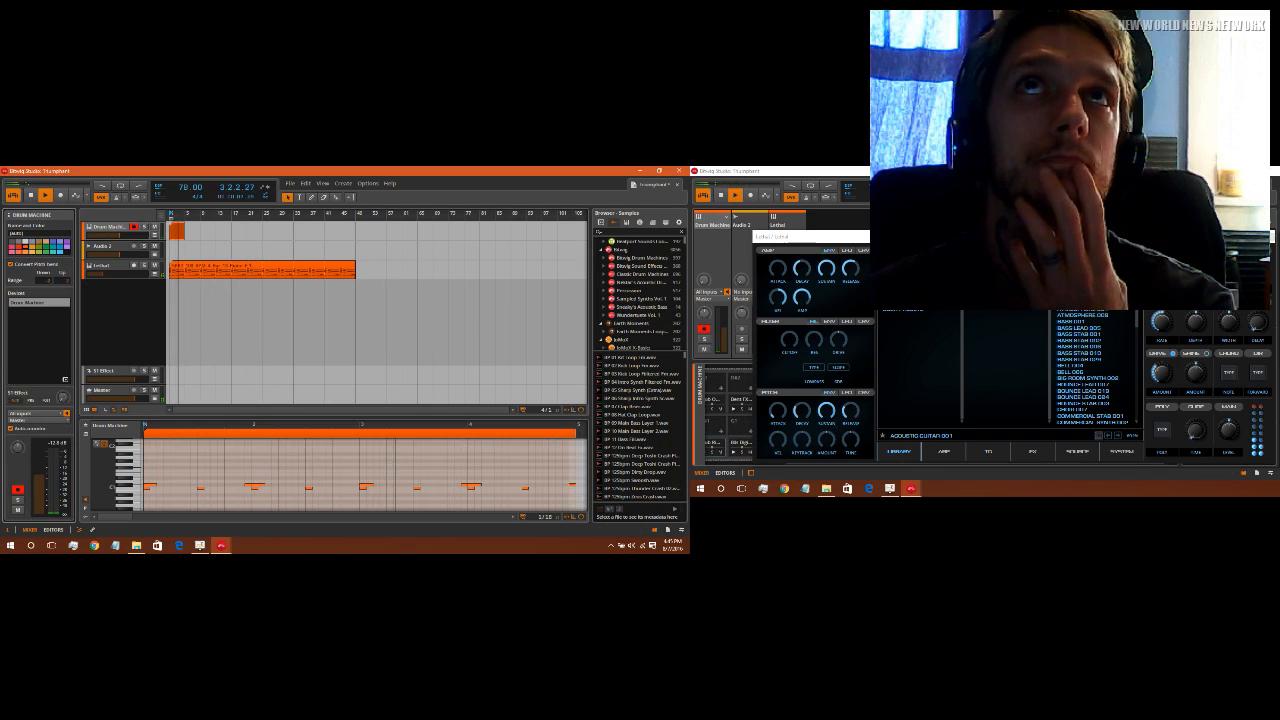
{"action": "left_click_drag", "start_coordinate": [890, 237], "coordinate": [1212, 246]}
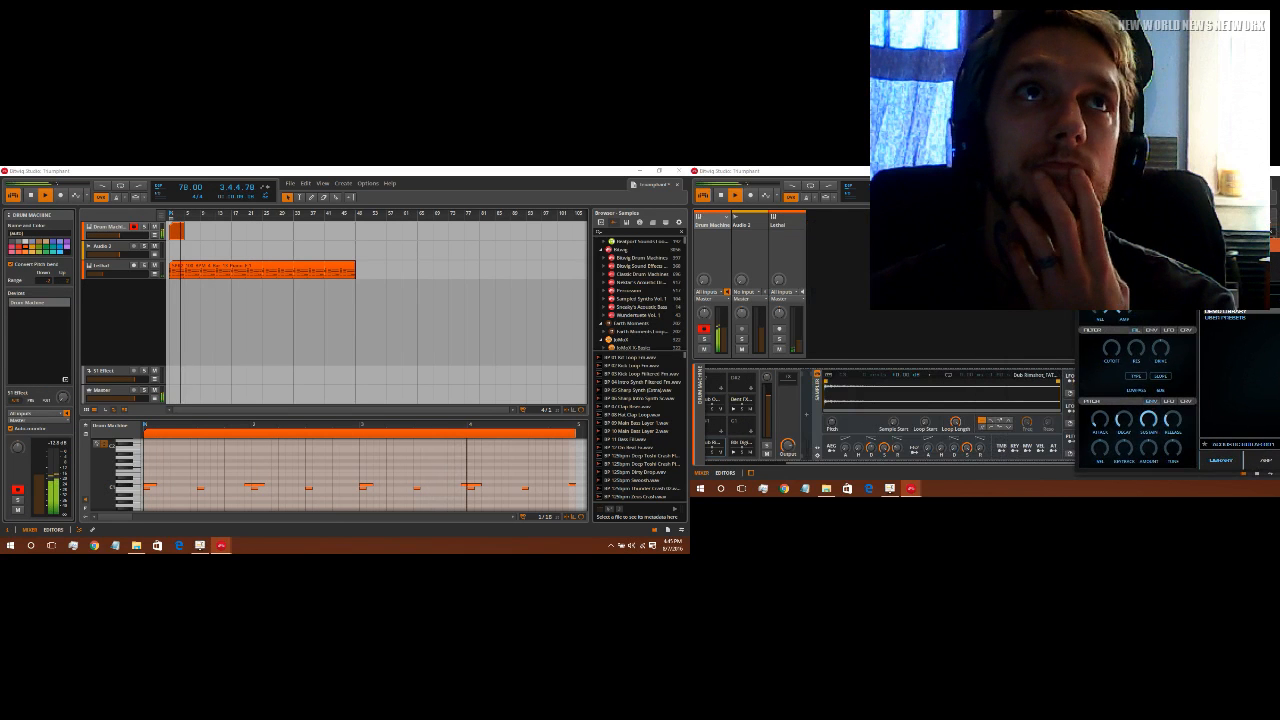
{"action": "left_click", "coordinate": [752, 464]}
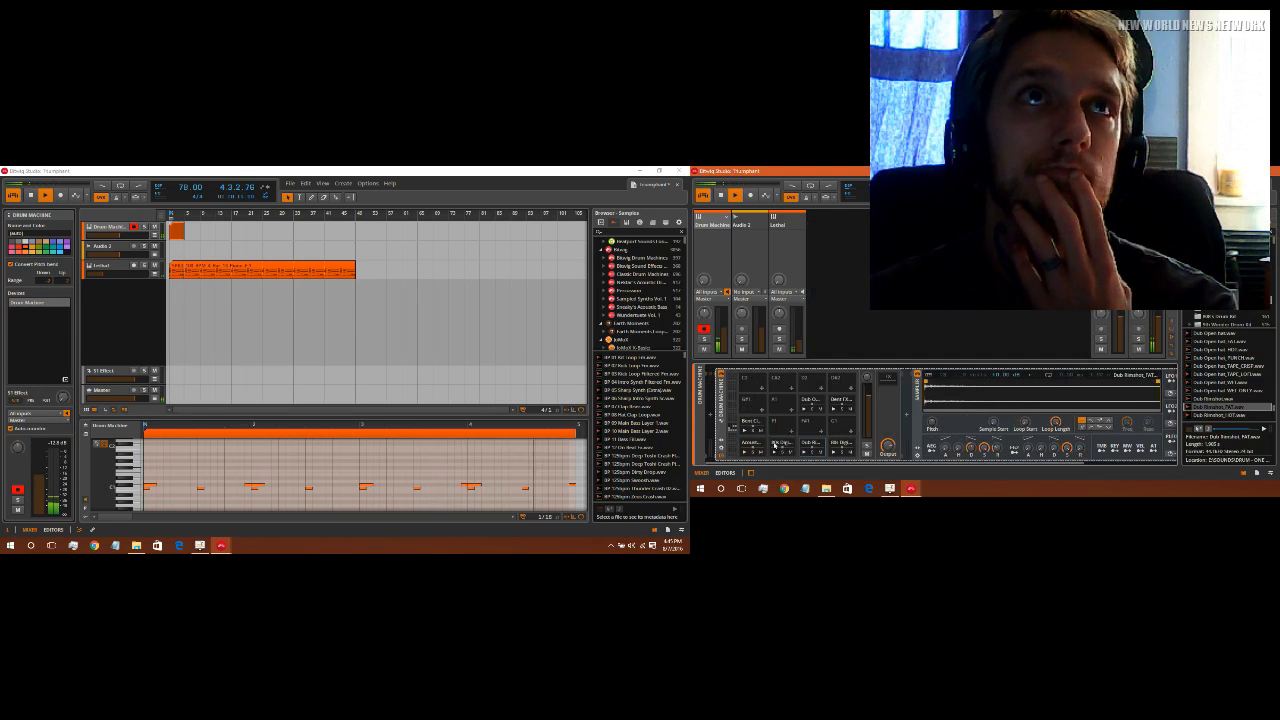
{"action": "left_click", "coordinate": [774, 443]}
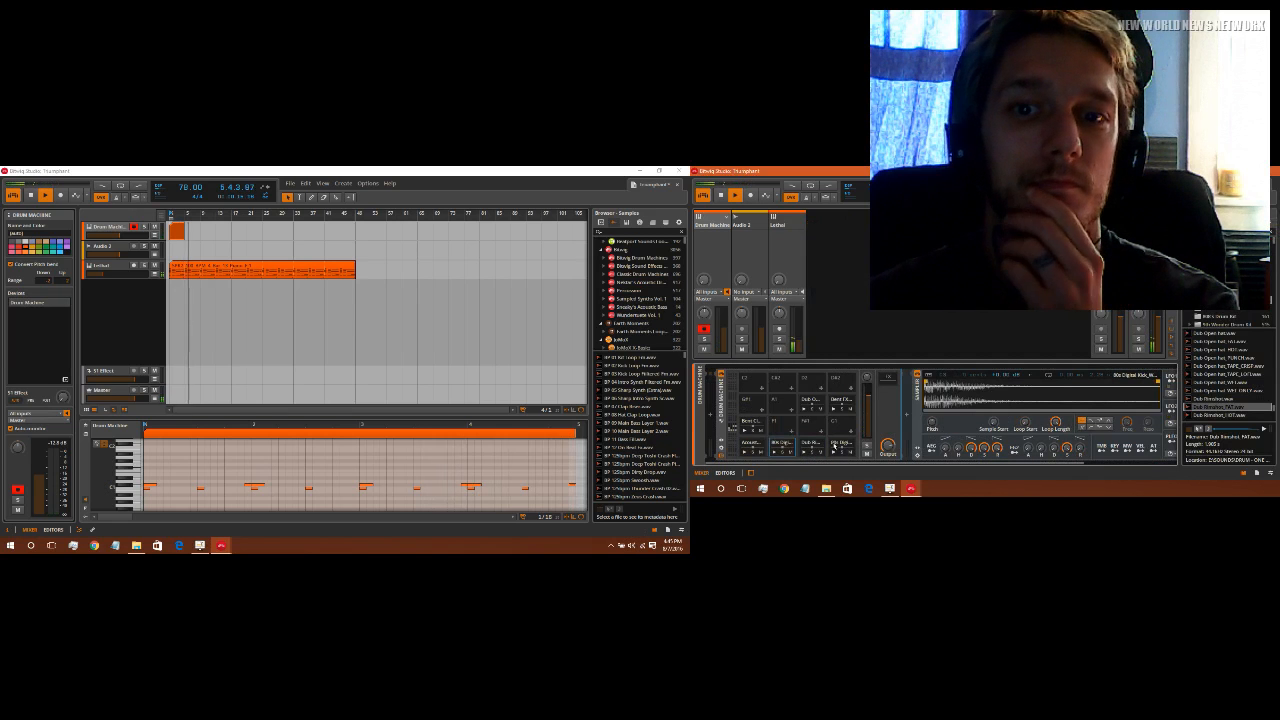
Step: Restart playback and extend the looping drum clip to the end of the Lethal clip
{"action": "left_click", "coordinate": [30, 195]}
{"action": "left_click", "coordinate": [44, 195]}
{"action": "left_click_drag", "start_coordinate": [184, 233], "coordinate": [355, 233]}
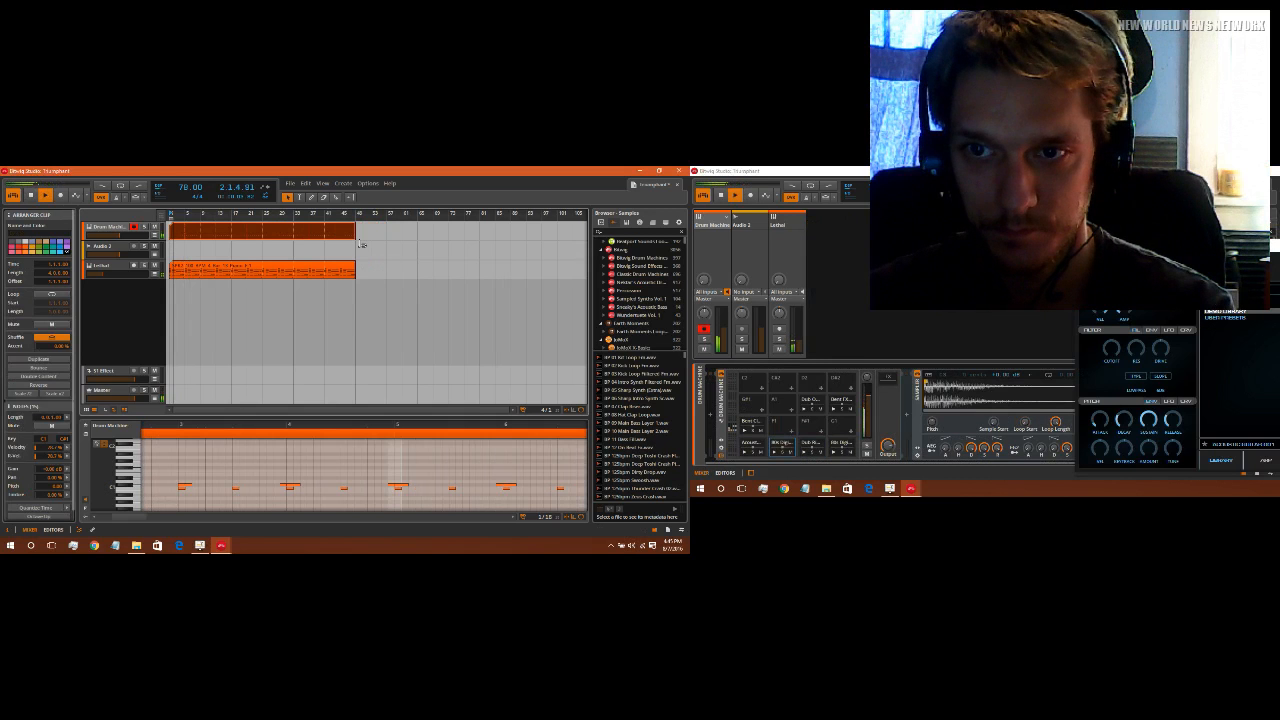
{"action": "left_click", "coordinate": [52, 294]}
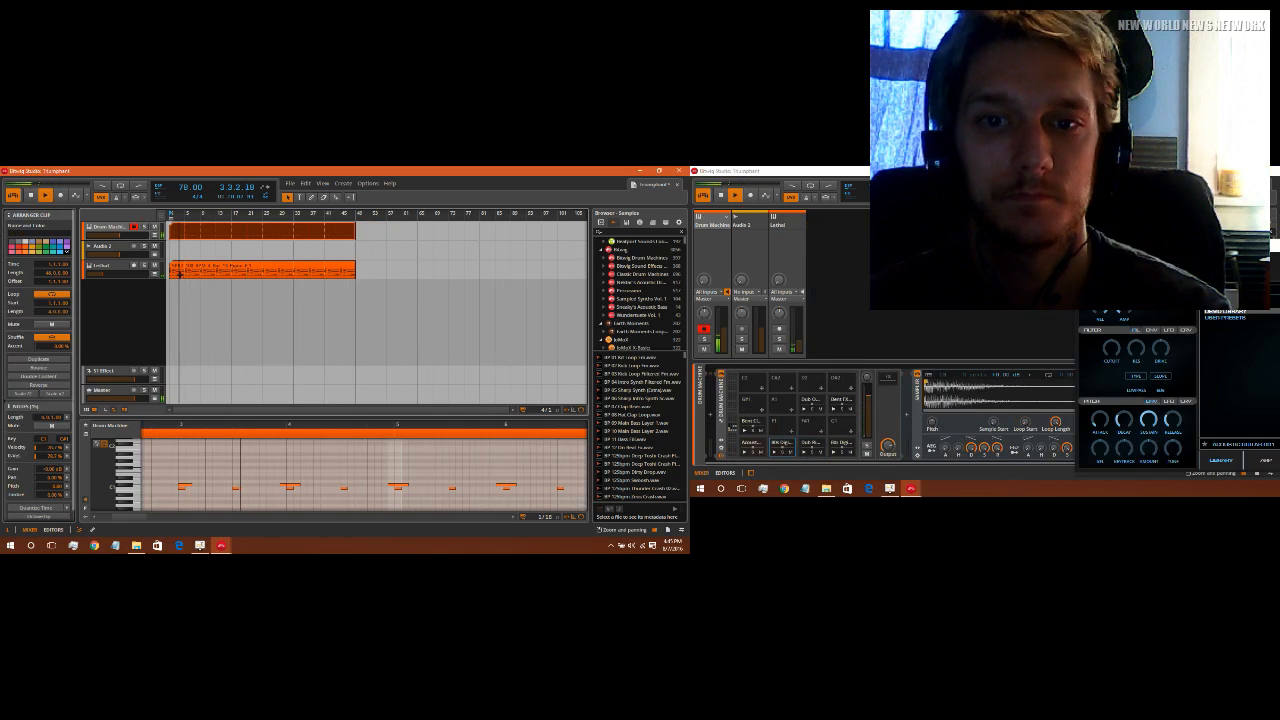
Step: Open the extended drum clip and add higher drum hits between the existing notes in the first bar
{"action": "left_click", "coordinate": [867, 405]}
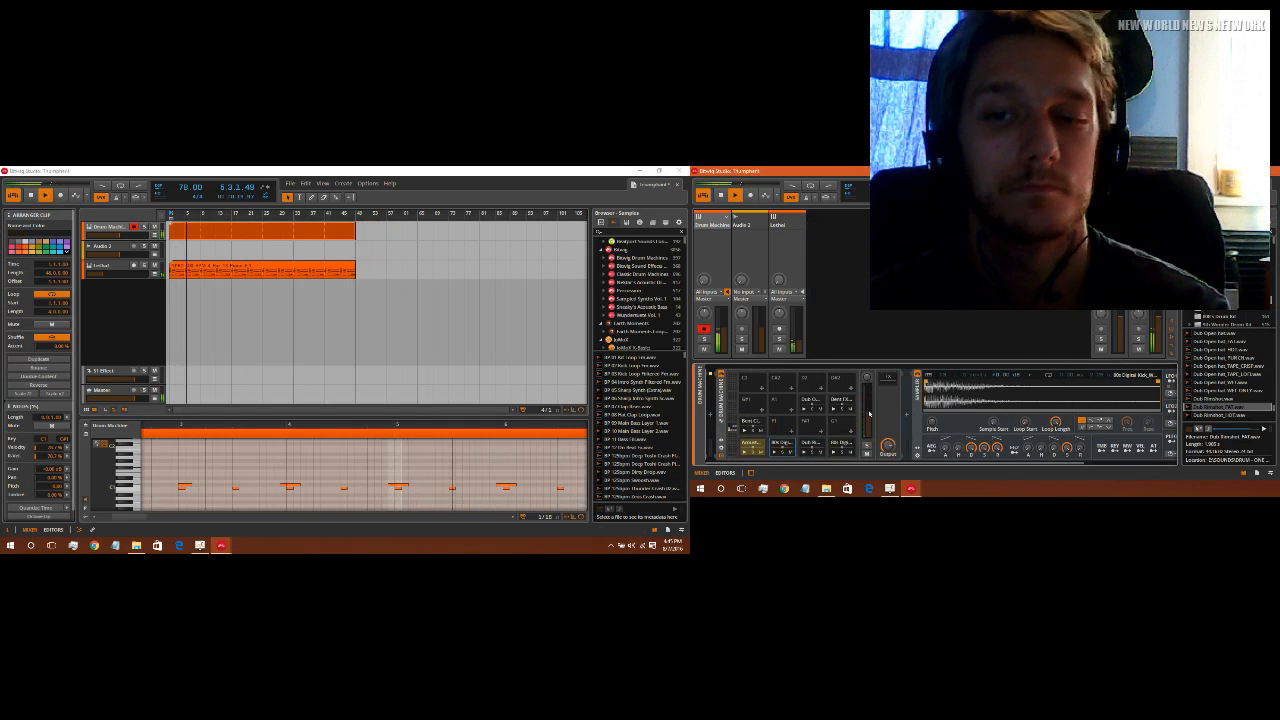
{"action": "double_click", "coordinate": [224, 227]}
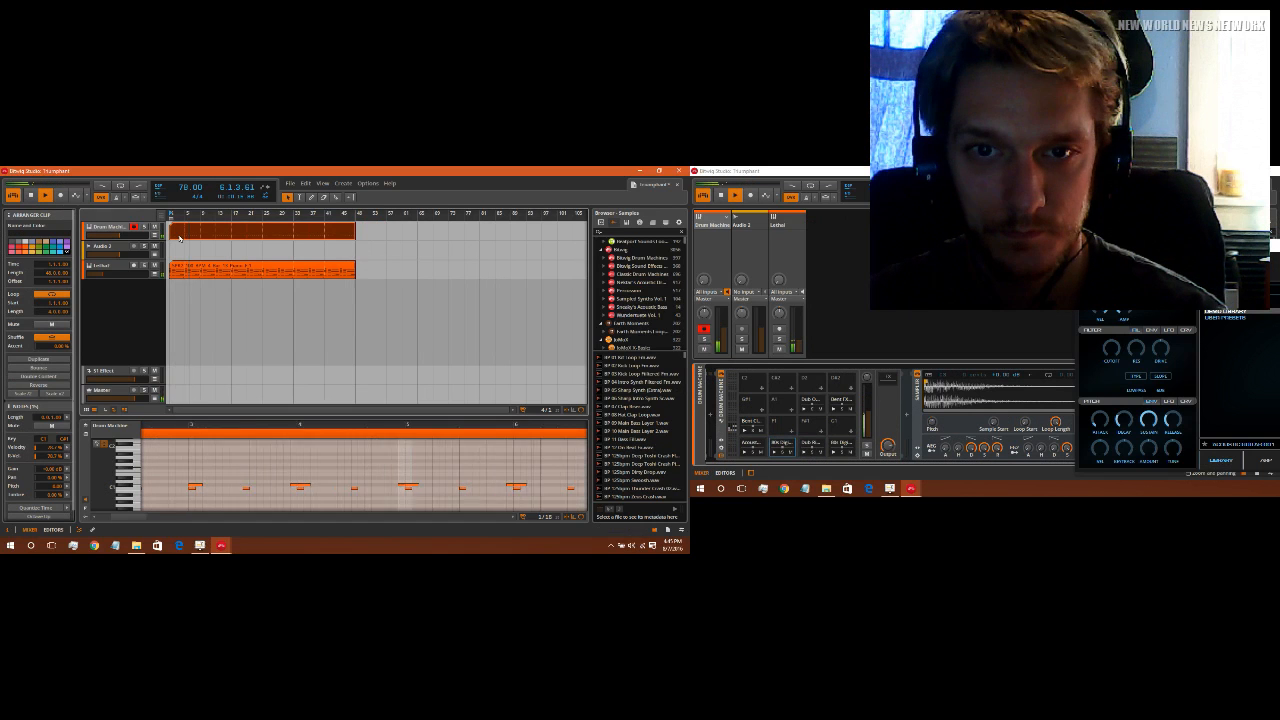
{"action": "left_click", "coordinate": [159, 508]}
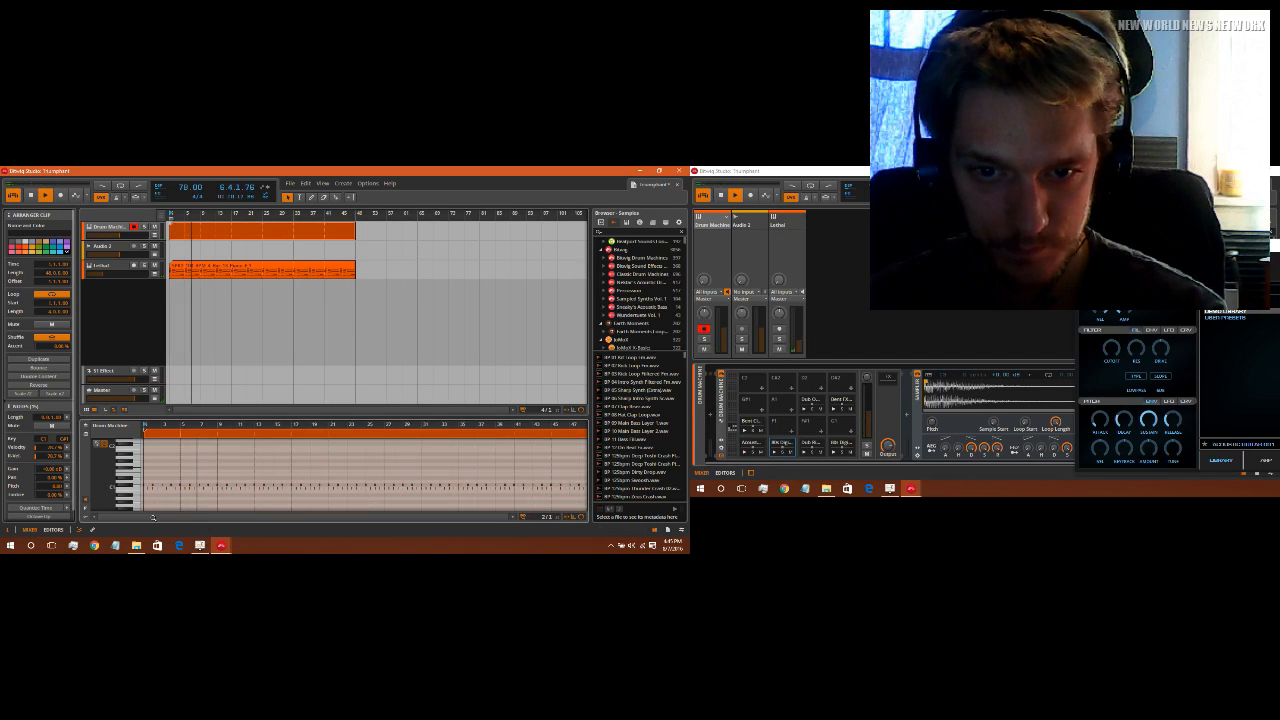
{"action": "left_click_drag", "start_coordinate": [145, 425], "coordinate": [147, 460]}
{"action": "double_click", "coordinate": [161, 482]}
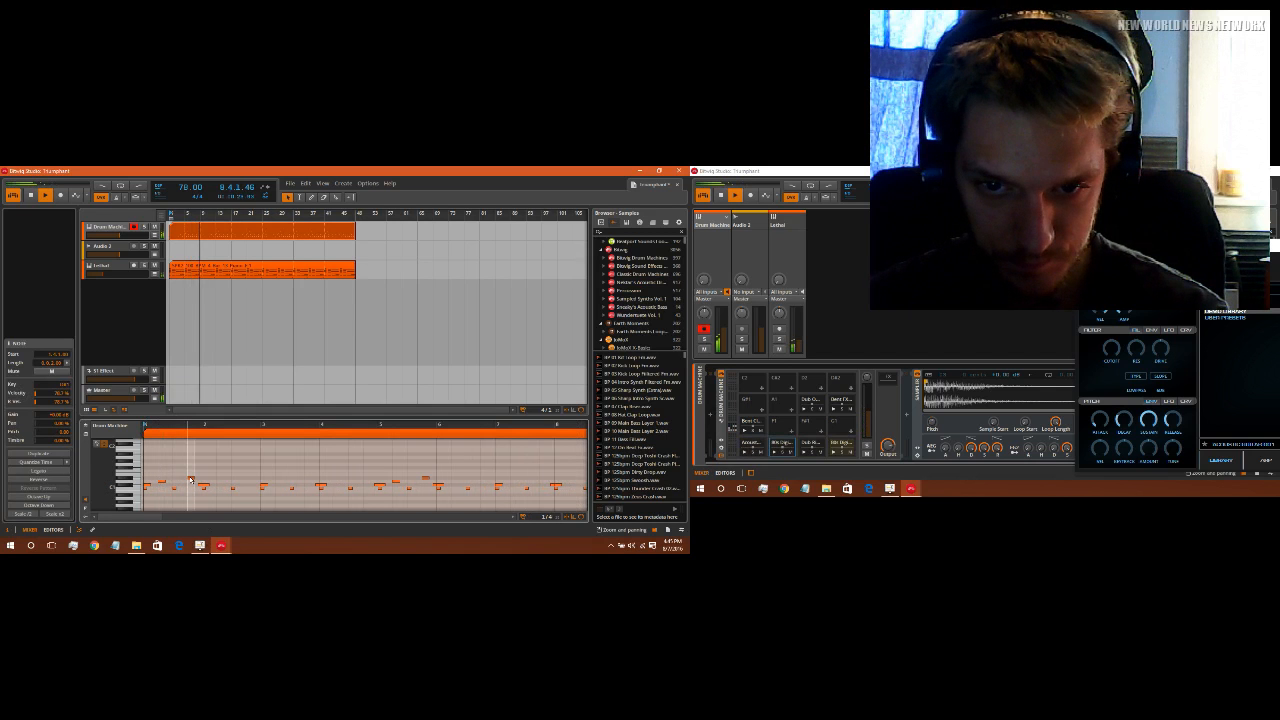
{"action": "double_click", "coordinate": [190, 479]}
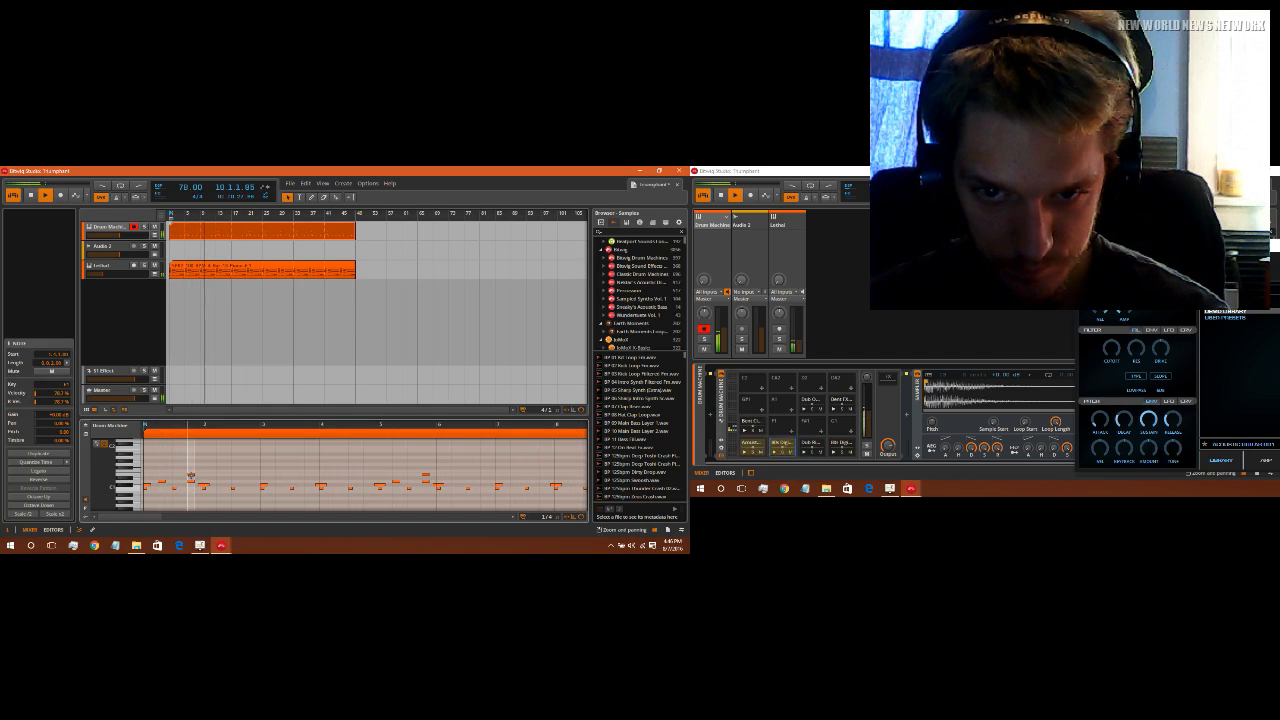
Step: Copy the added higher drum hits across the following bars of the drum loop
{"action": "key", "text": "Delete"}
{"action": "mouse_move", "coordinate": [202, 482]}
{"action": "left_mouse_down"}
{"action": "mouse_move", "coordinate": [166, 478]}
{"action": "mouse_move", "coordinate": [224, 487]}
{"action": "left_mouse_up"}
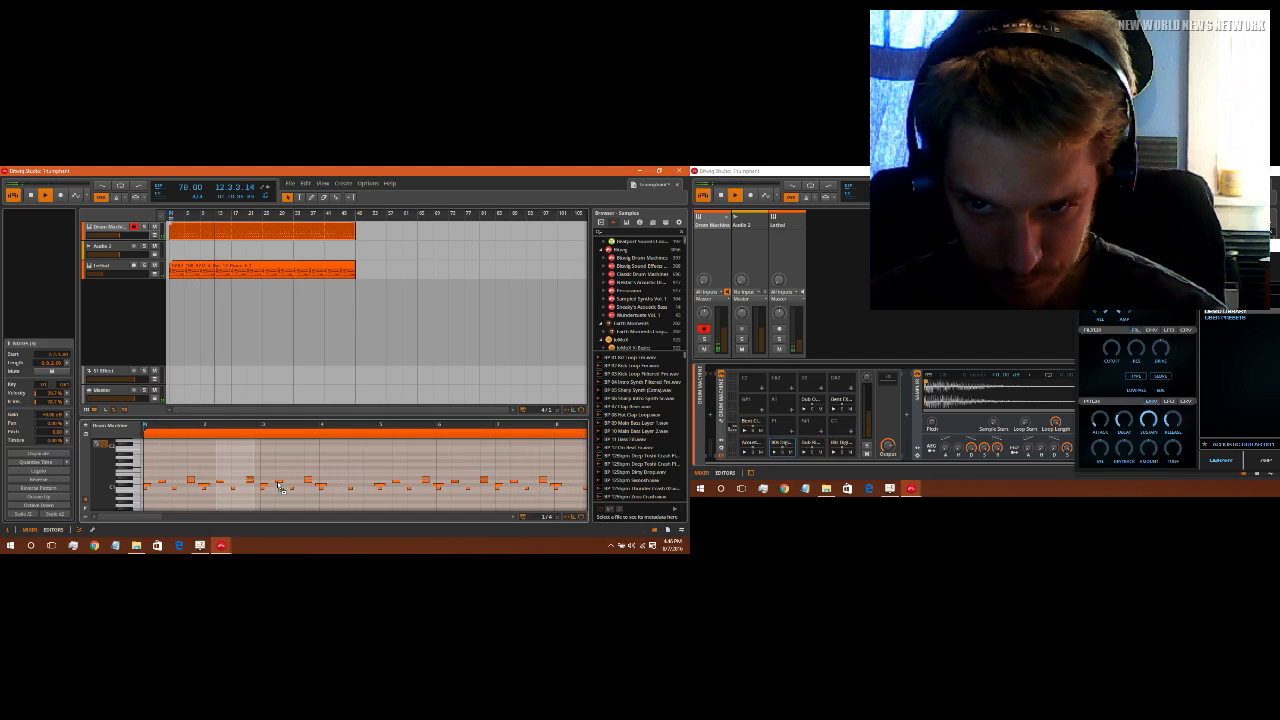
{"action": "left_click_drag", "start_coordinate": [272, 487], "coordinate": [370, 487]}
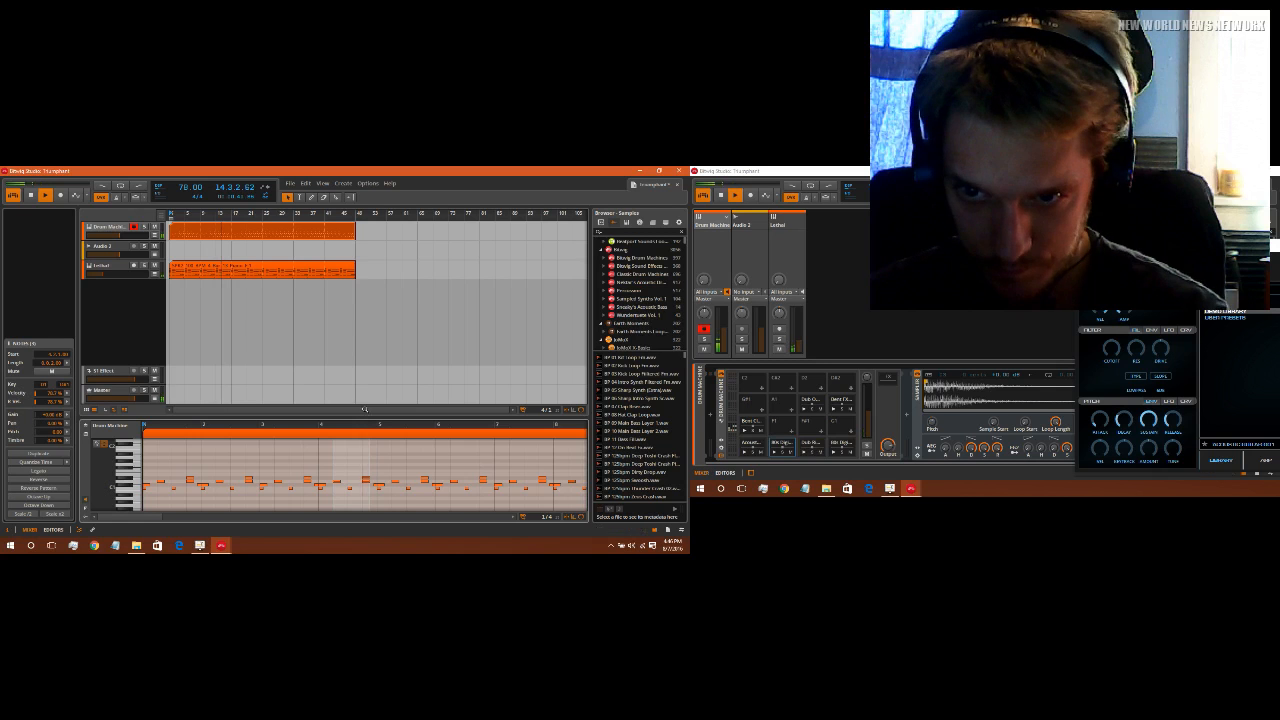
Step: Add a single note near the end of bar 4 and move it up to the C2 pad's row
{"action": "scroll", "coordinate": [363, 424], "scroll_direction": "up", "scroll_amount": 5}
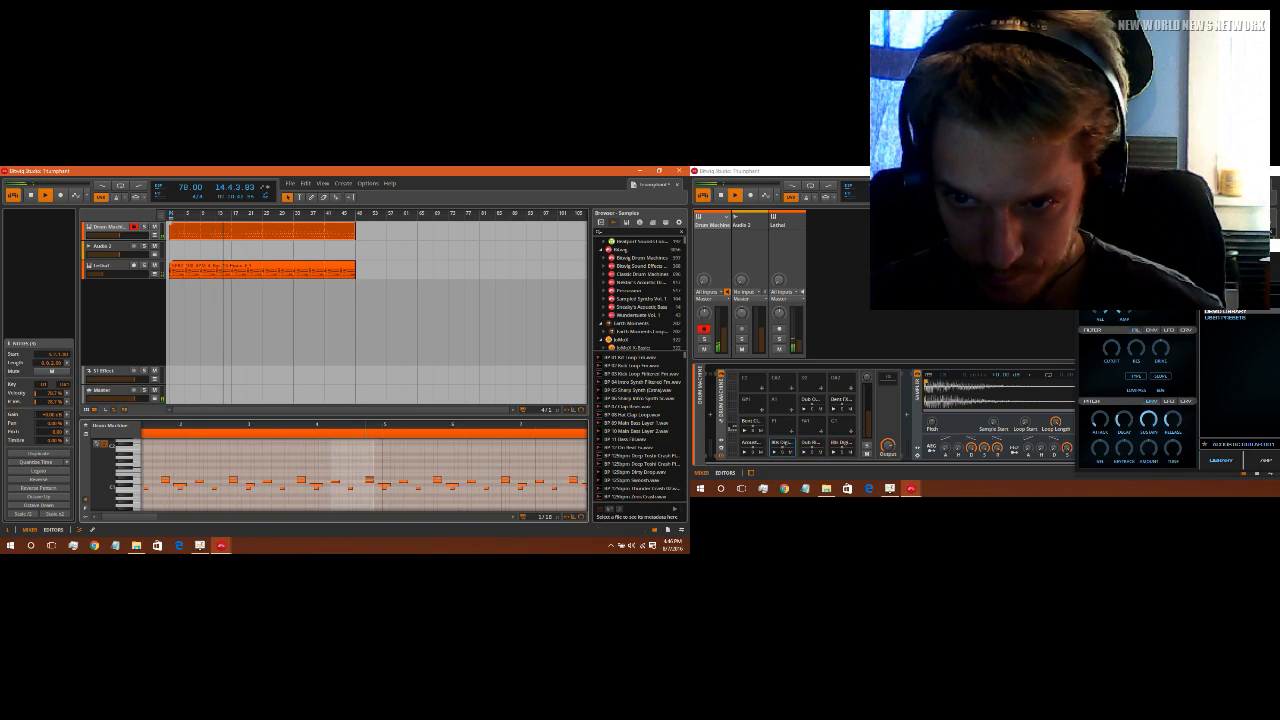
{"action": "double_click", "coordinate": [395, 470]}
{"action": "left_click_drag", "start_coordinate": [395, 470], "coordinate": [395, 451]}
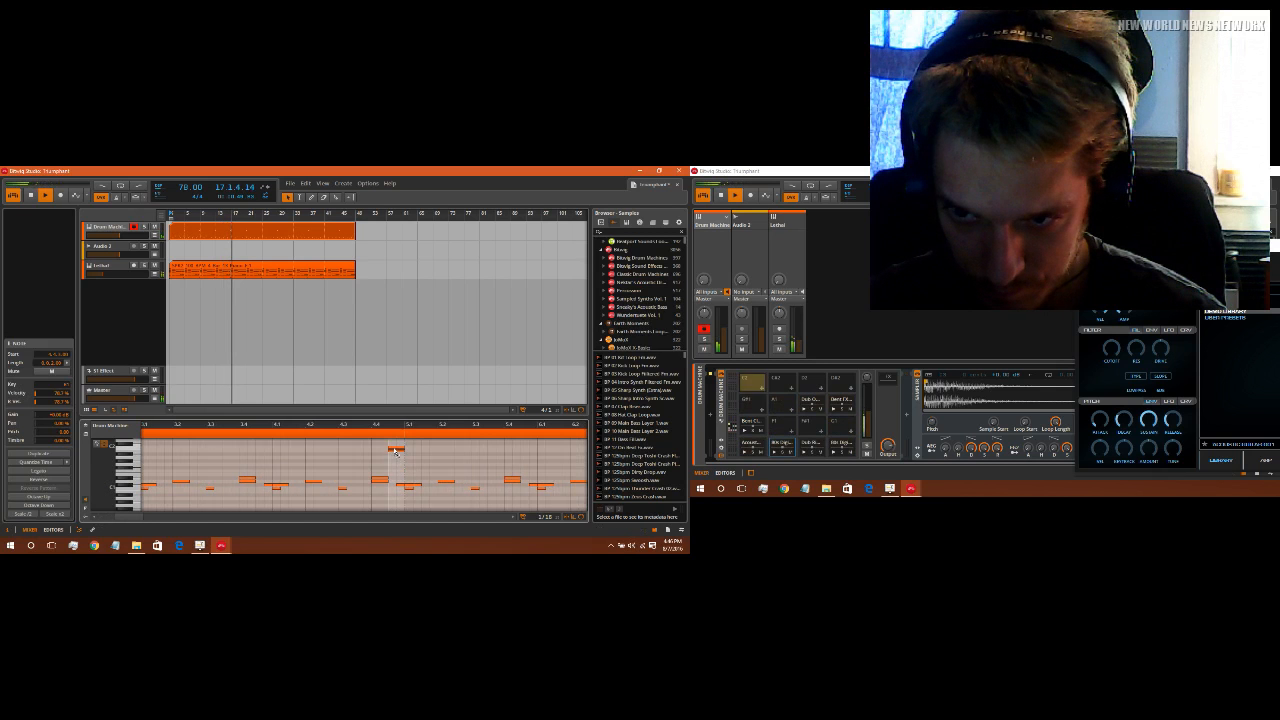
{"action": "left_click_drag", "start_coordinate": [394, 450], "coordinate": [393, 452]}
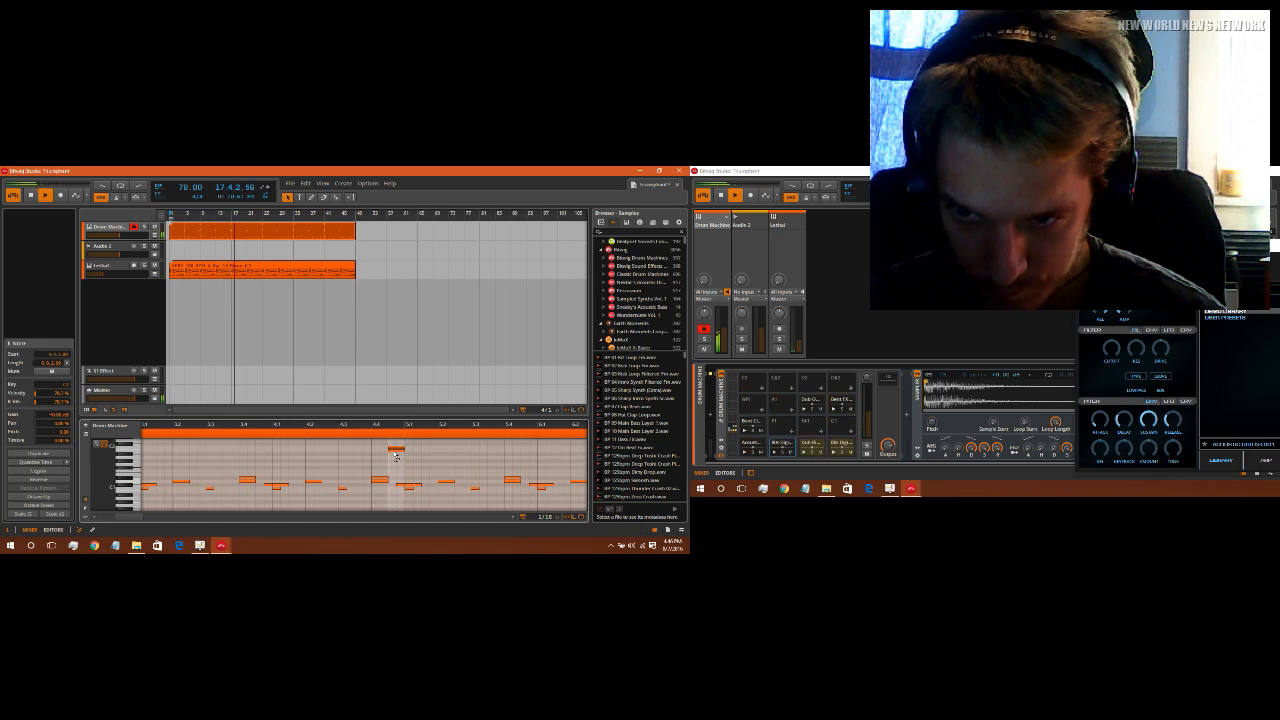
{"action": "left_click", "coordinate": [287, 311]}
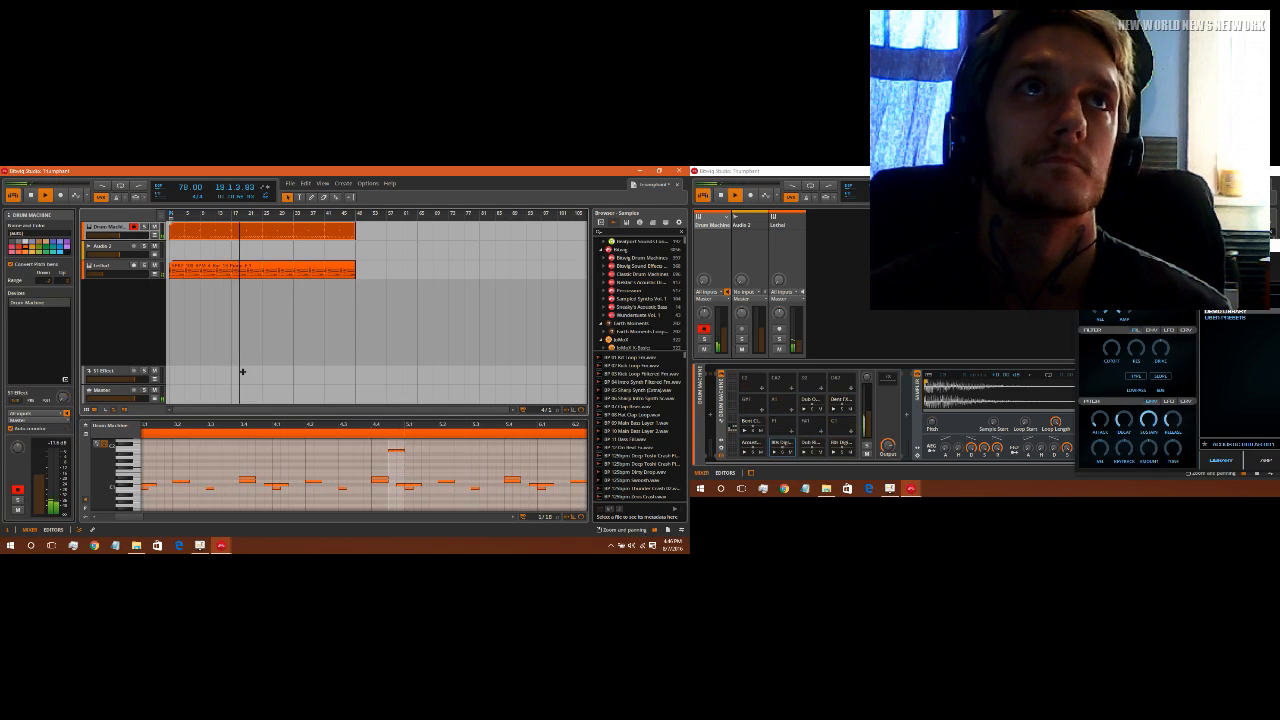
Step: Delete the single high note near the end of bar 4 from the drum clip
{"action": "left_click", "coordinate": [840, 442]}
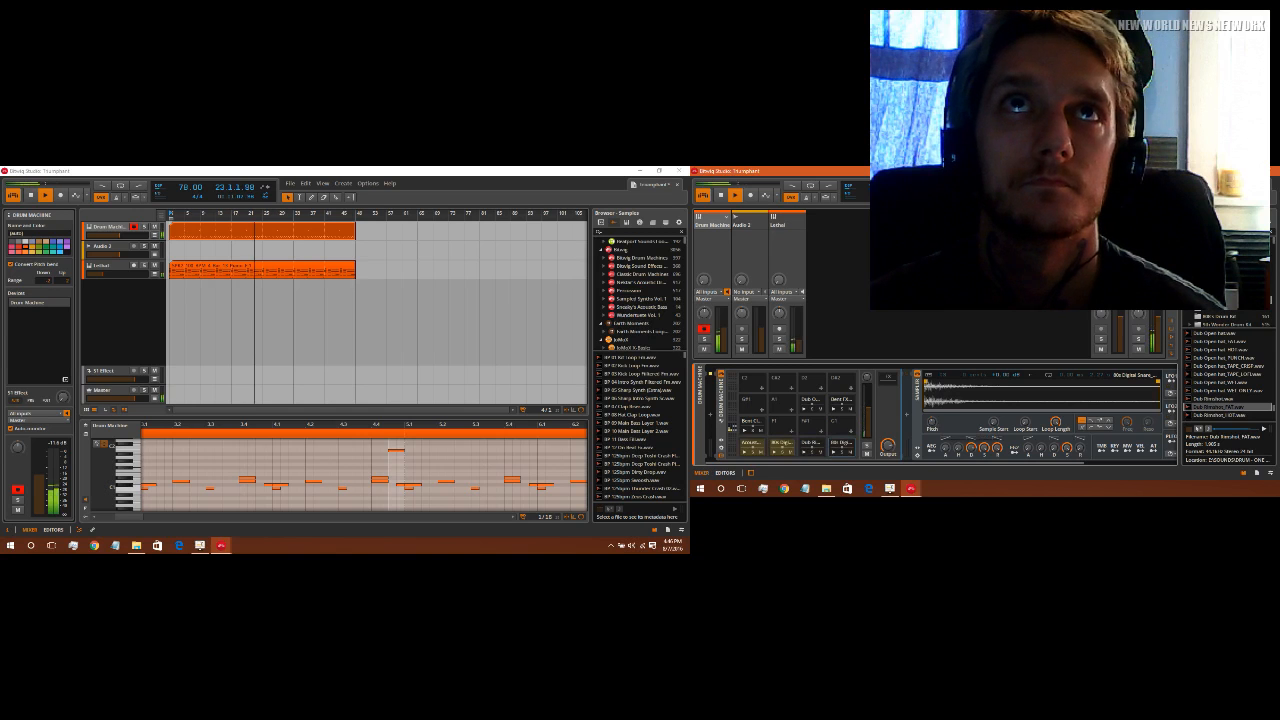
{"action": "left_click_drag", "start_coordinate": [932, 422], "coordinate": [932, 430]}
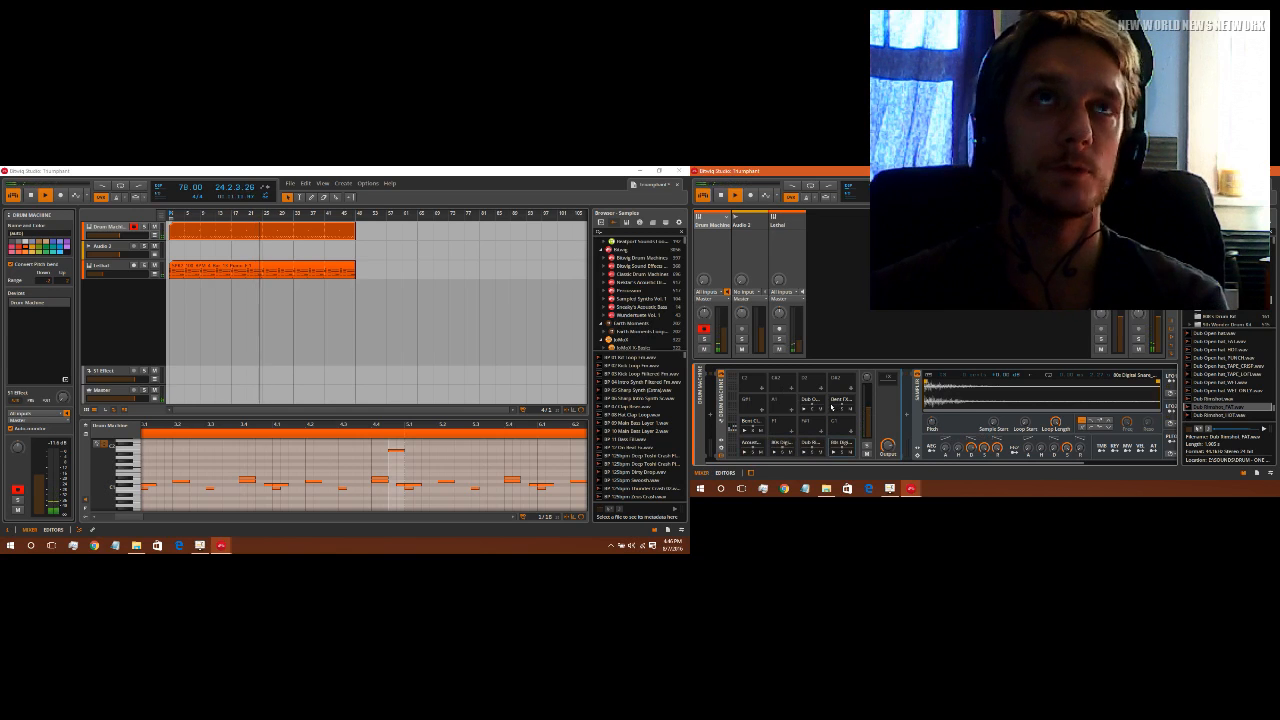
{"action": "left_click", "coordinate": [392, 451]}
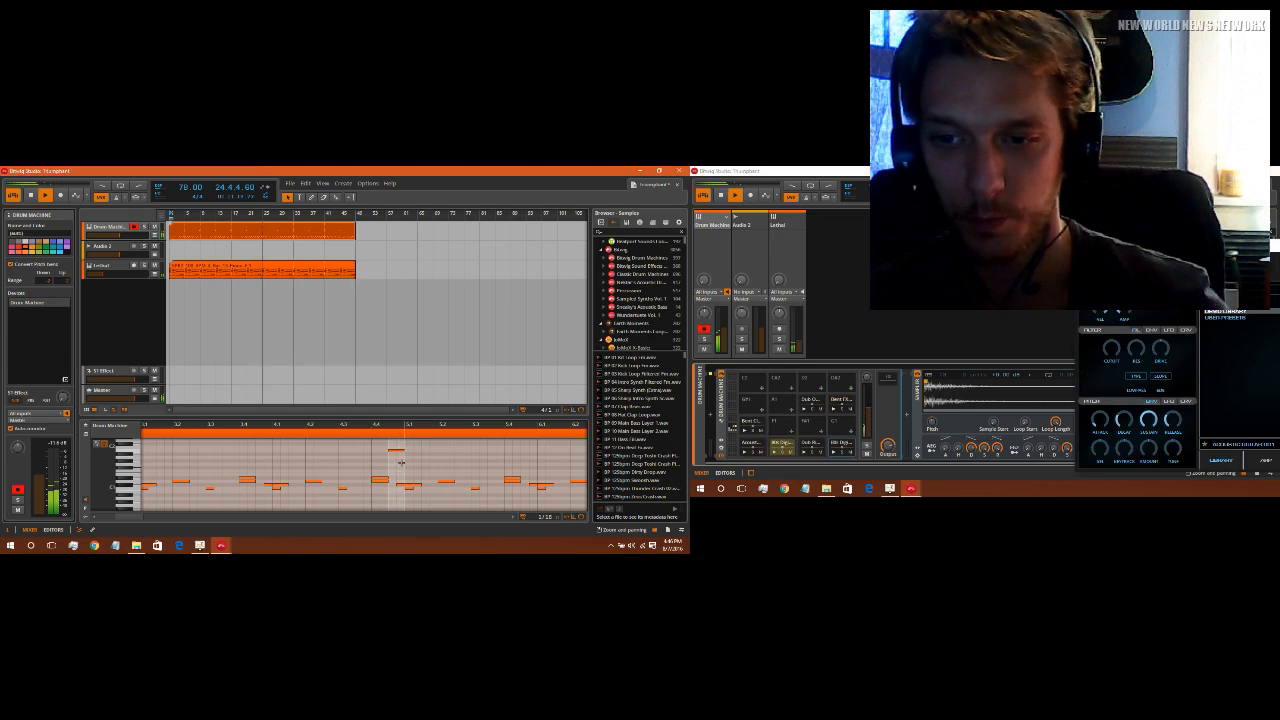
{"action": "left_click_drag", "start_coordinate": [386, 446], "coordinate": [386, 446]}
{"action": "key", "text": "Delete"}
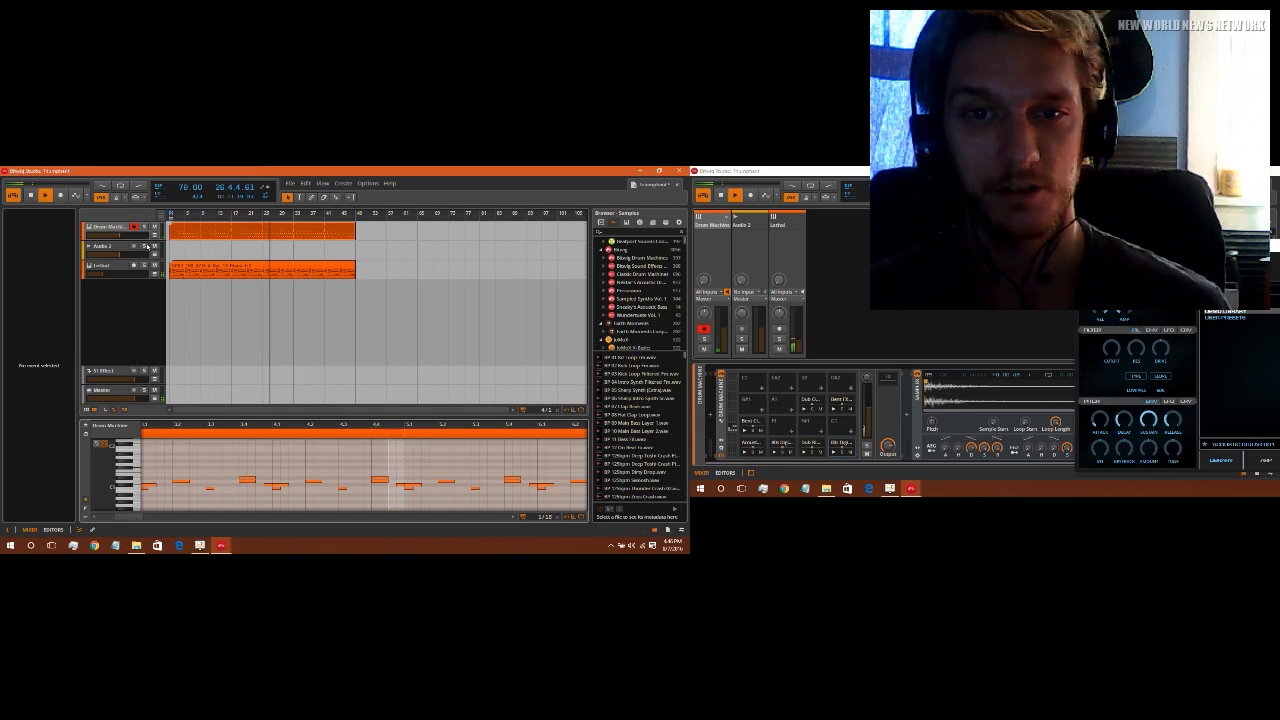
Step: Duplicate the Lethal track with its clip twice, making three Lethal tracks
{"action": "left_click", "coordinate": [115, 228]}
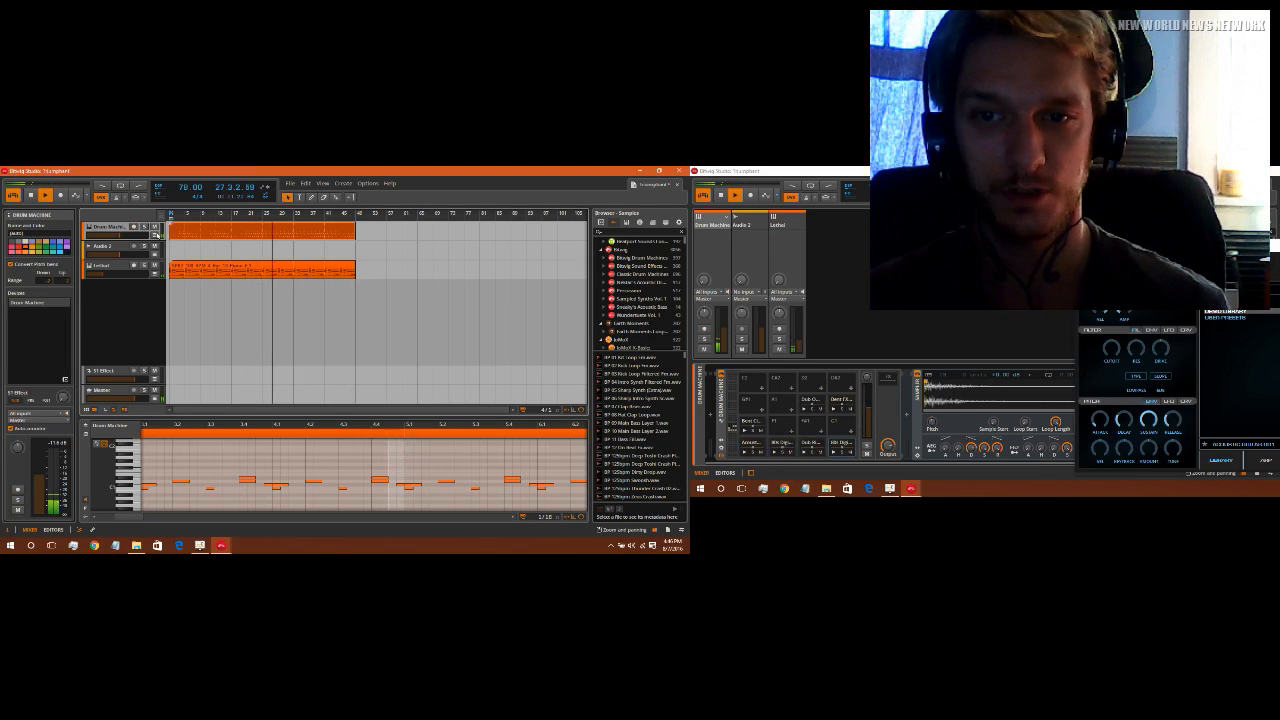
{"action": "left_click", "coordinate": [121, 271]}
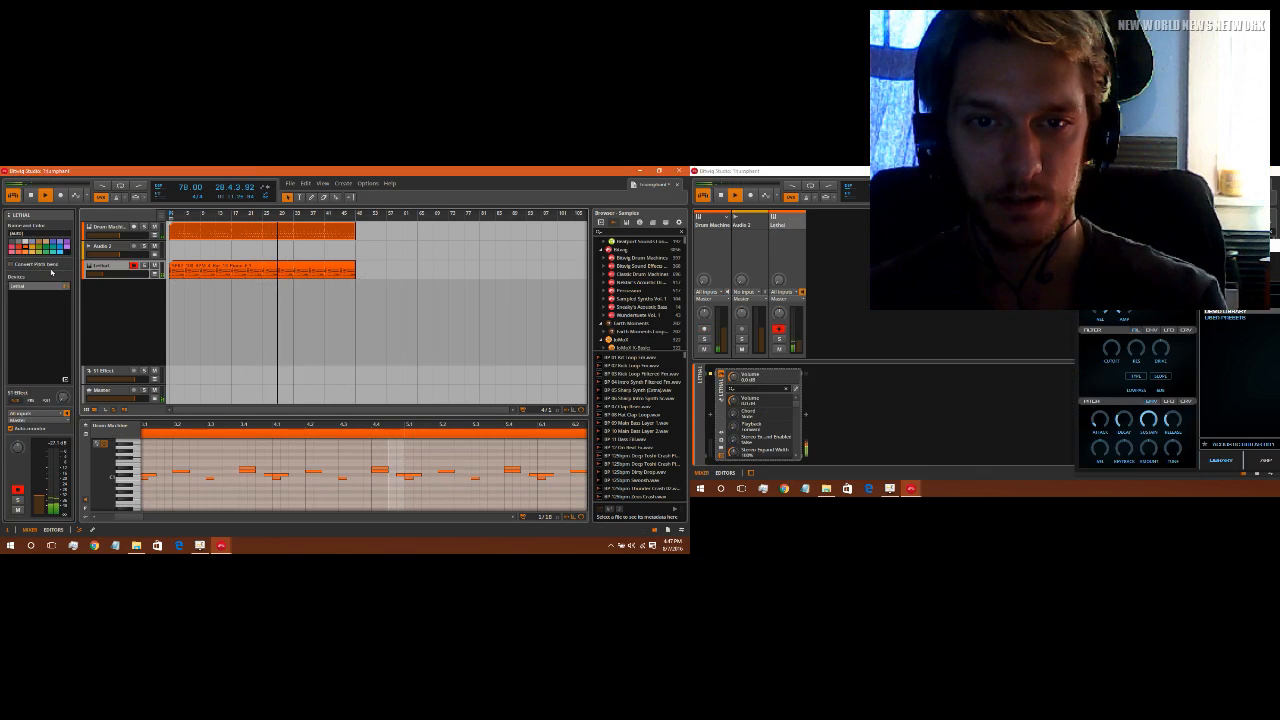
{"action": "right_click", "coordinate": [93, 271]}
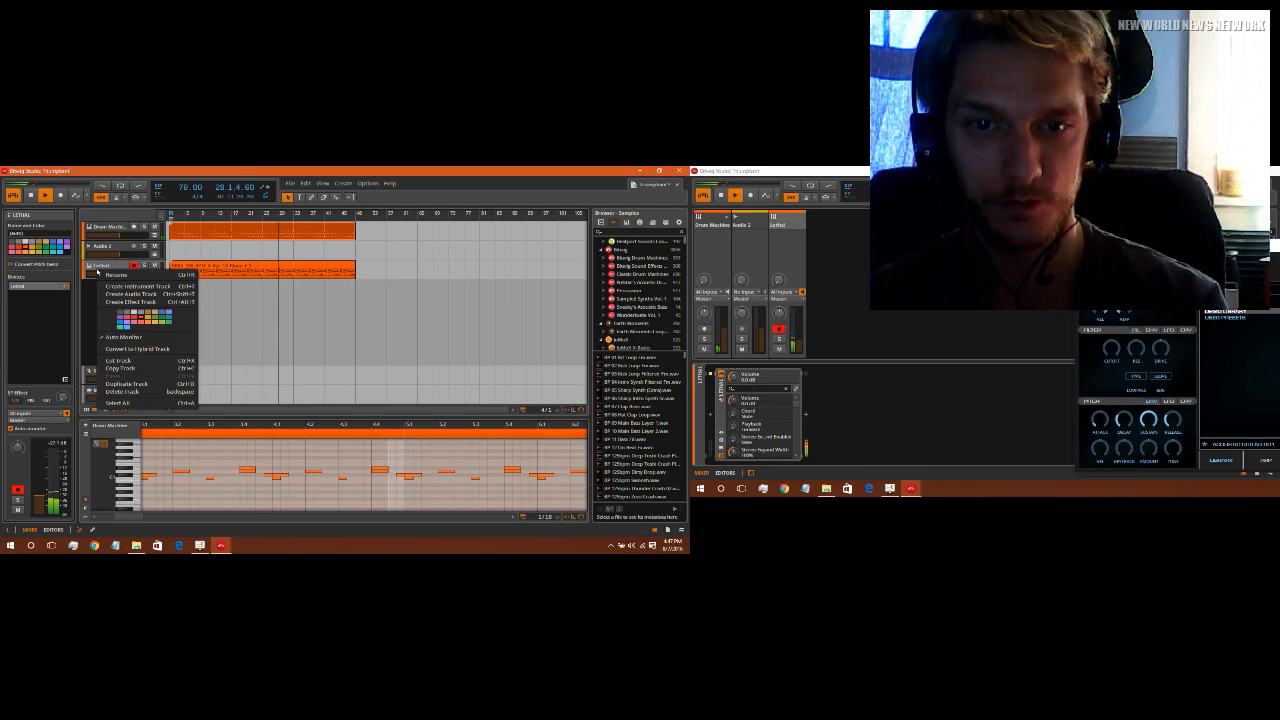
{"action": "left_click", "coordinate": [137, 383]}
{"action": "left_click", "coordinate": [180, 294]}
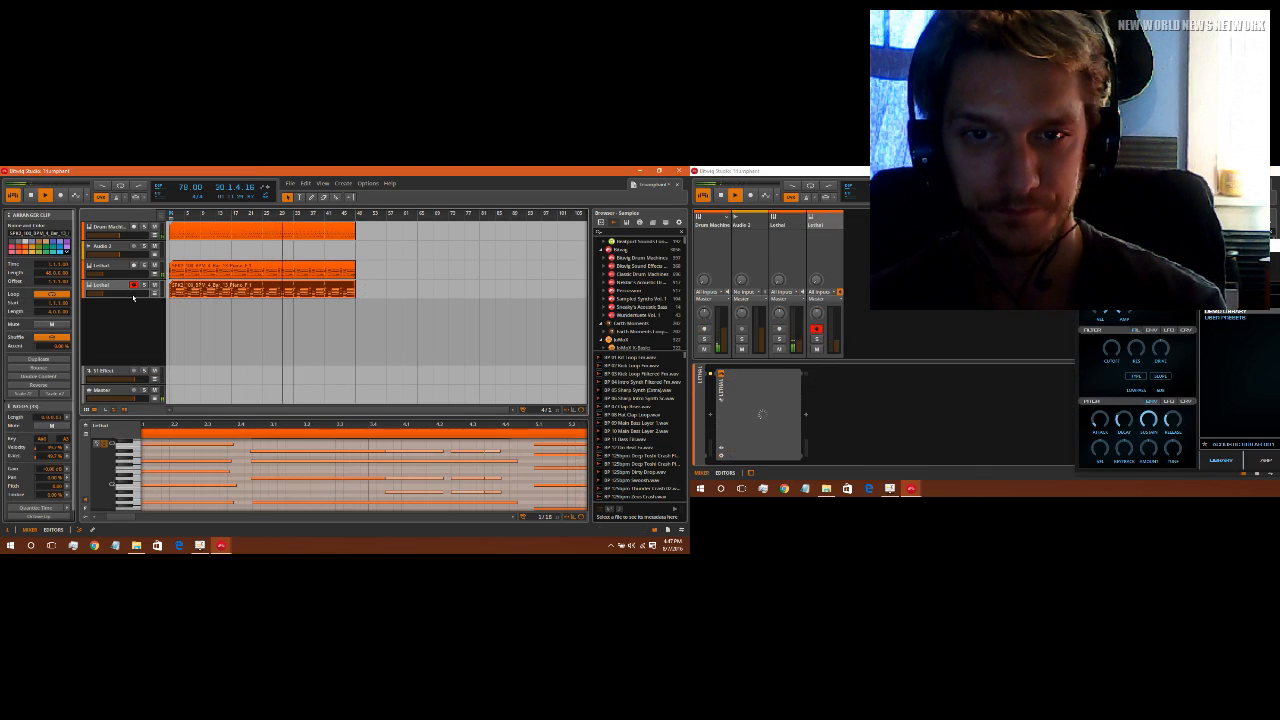
{"action": "right_click", "coordinate": [89, 285]}
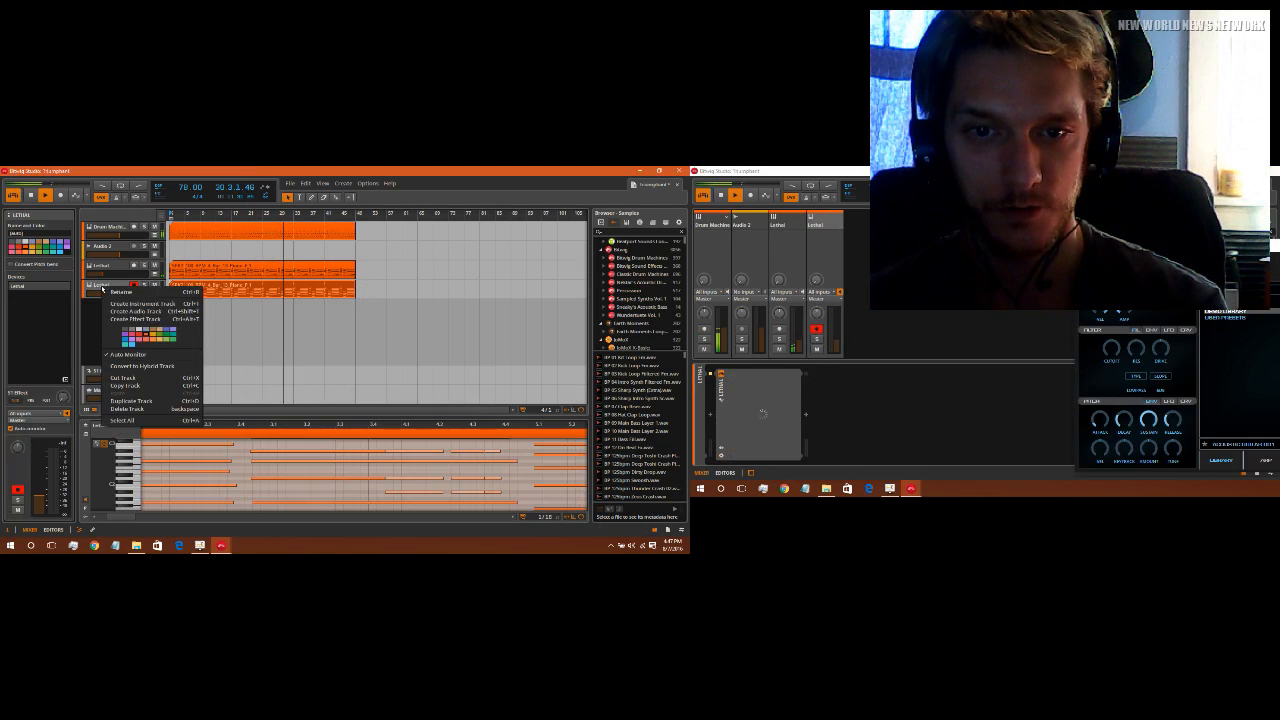
{"action": "left_click", "coordinate": [135, 400]}
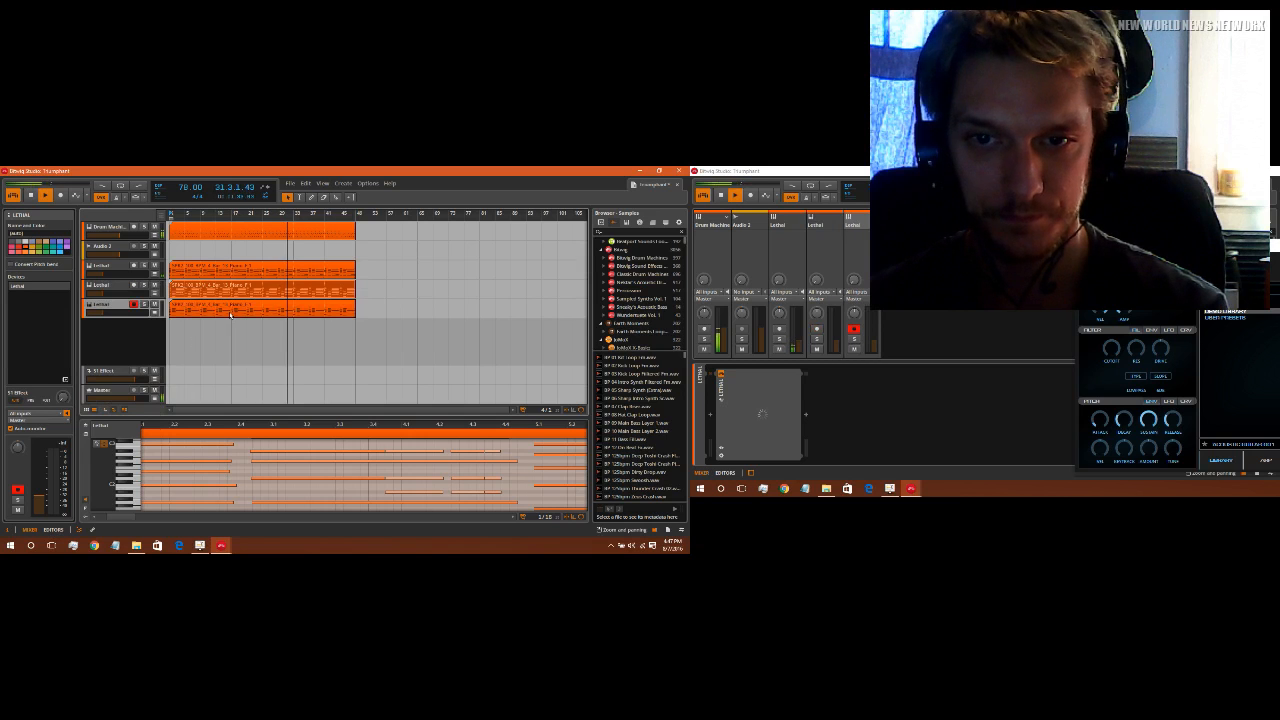
Step: Open the clip on the third Lethal track, select all of its notes and transpose them lower
{"action": "left_click", "coordinate": [219, 318]}
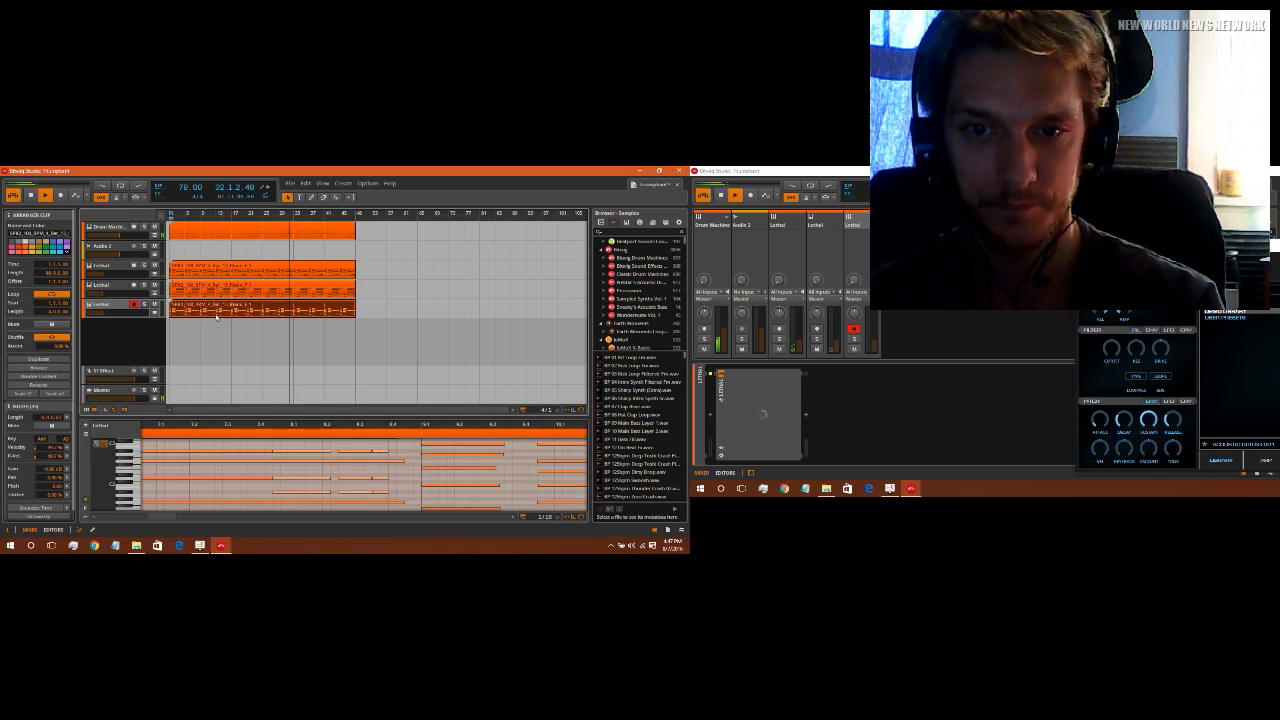
{"action": "scroll", "coordinate": [264, 474], "scroll_direction": "down", "scroll_amount": 3}
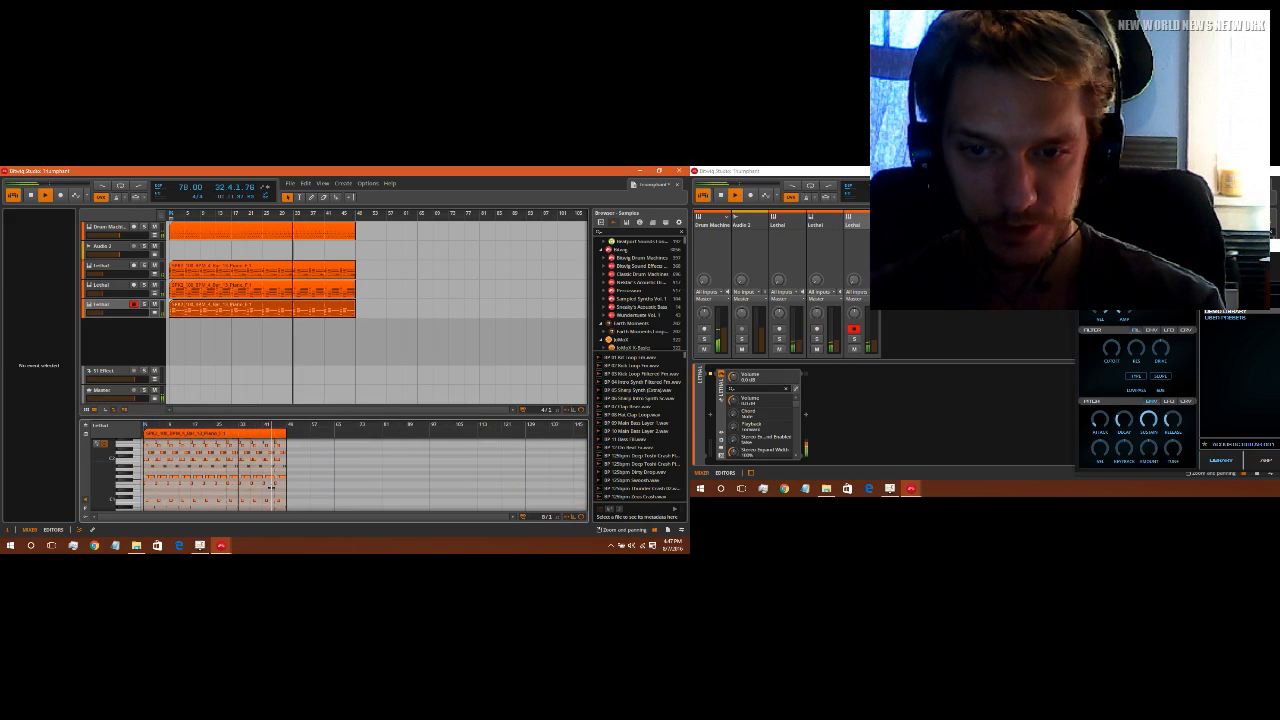
{"action": "key", "text": "ctrl+a"}
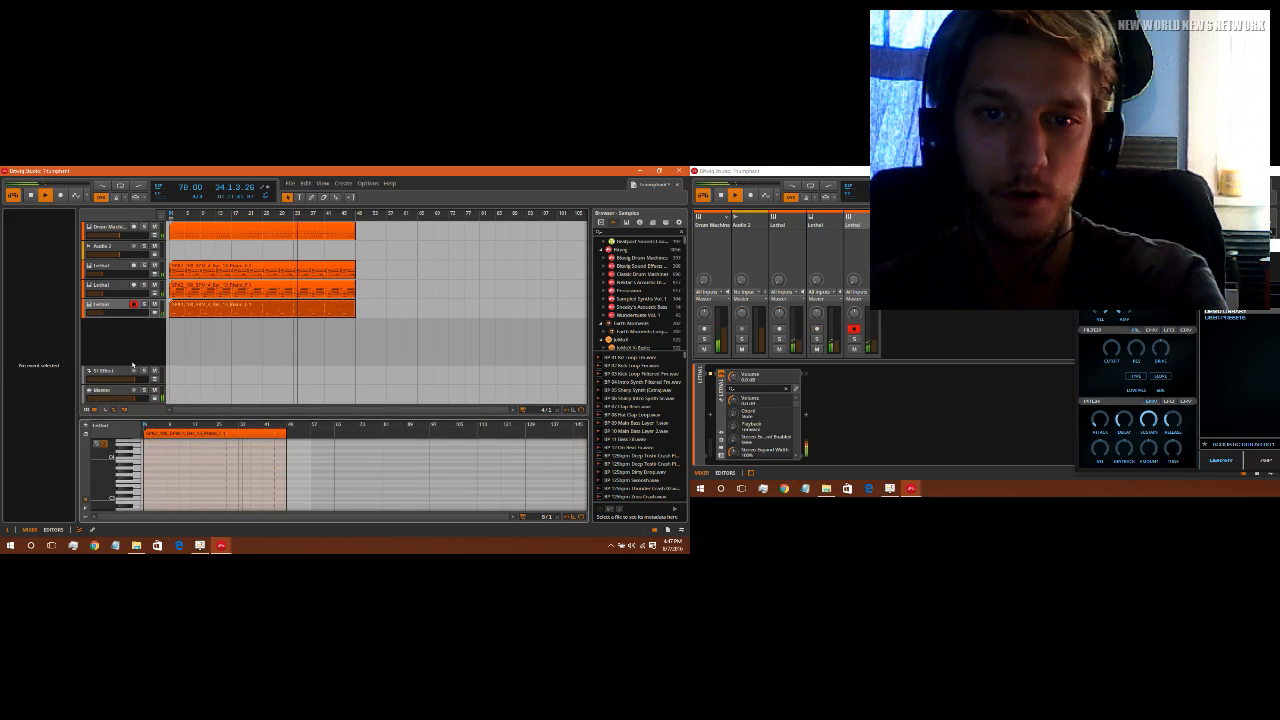
Step: Load the Bass Lead 005 preset in the third Lethal track's synth and raise the track's volume
{"action": "left_click", "coordinate": [100, 303]}
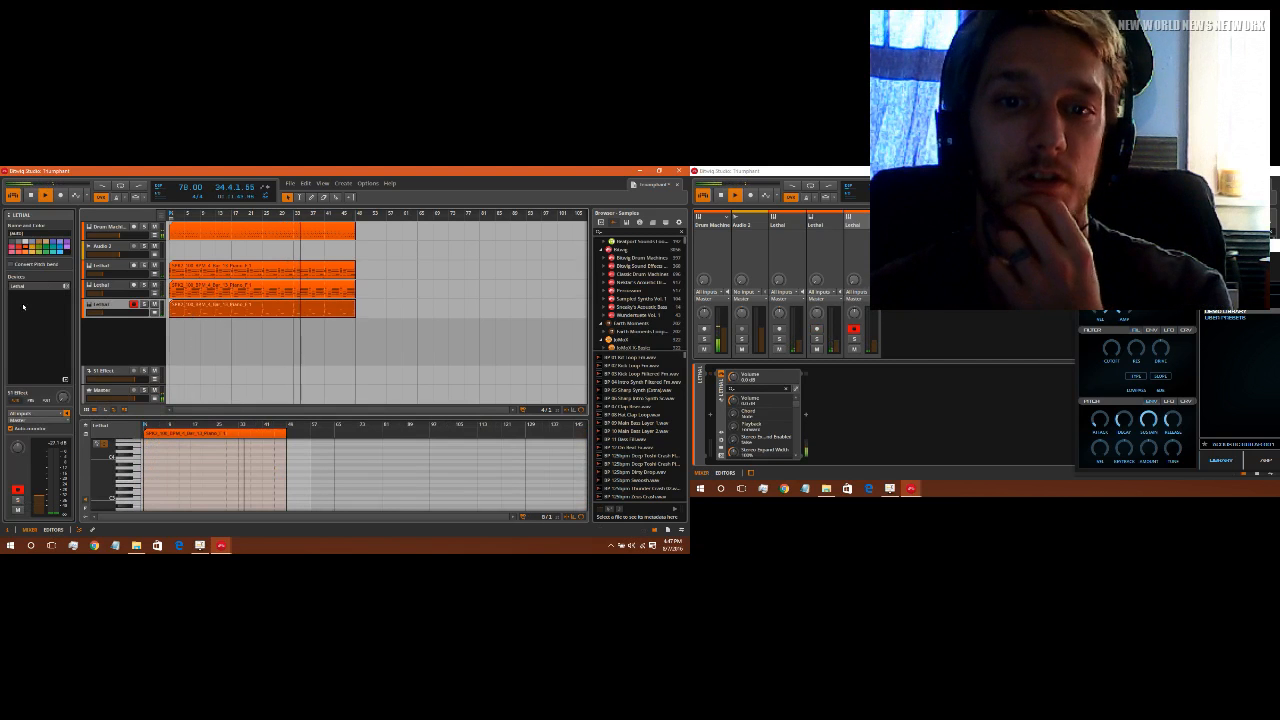
{"action": "left_click", "coordinate": [65, 286]}
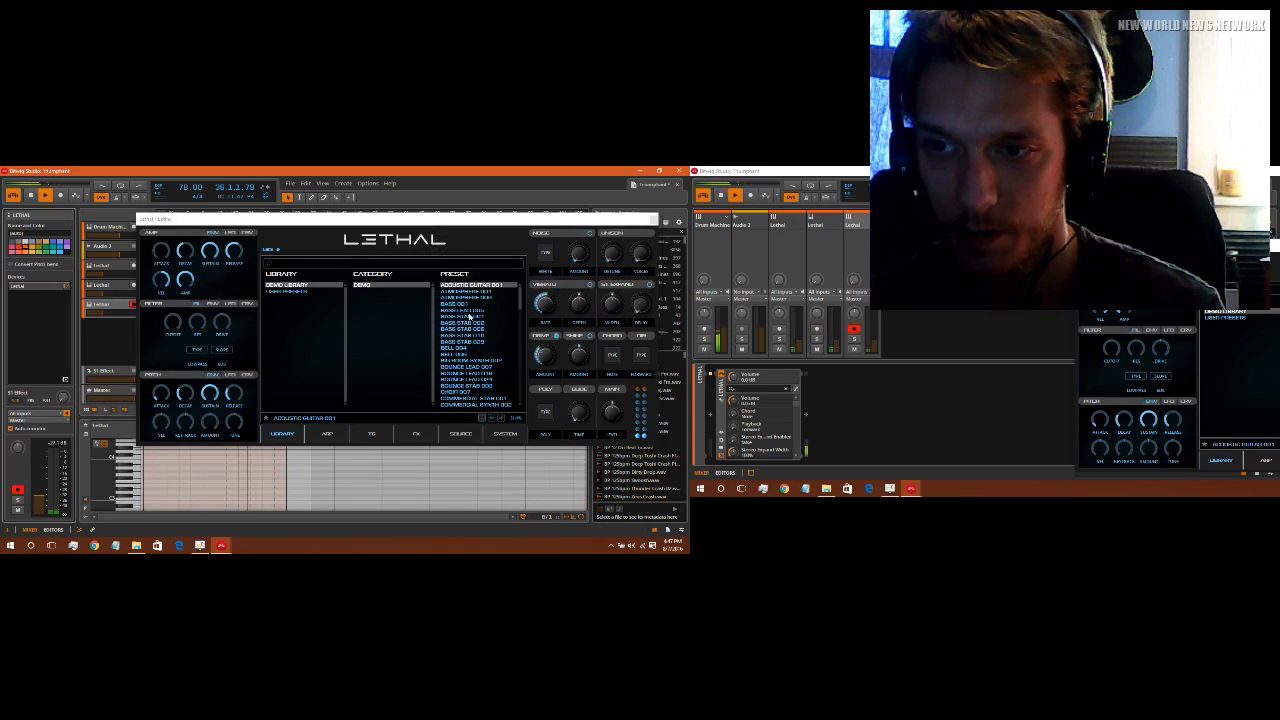
{"action": "left_click", "coordinate": [469, 313]}
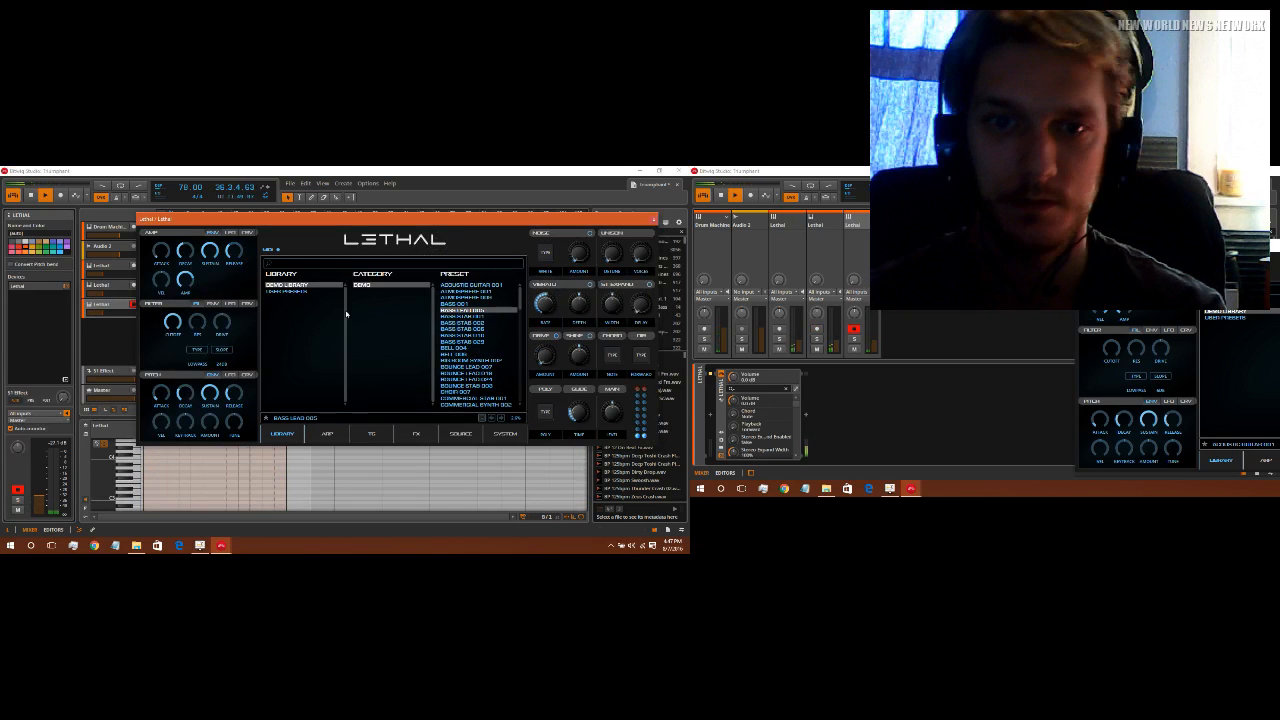
{"action": "left_click_drag", "start_coordinate": [40, 500], "coordinate": [40, 486]}
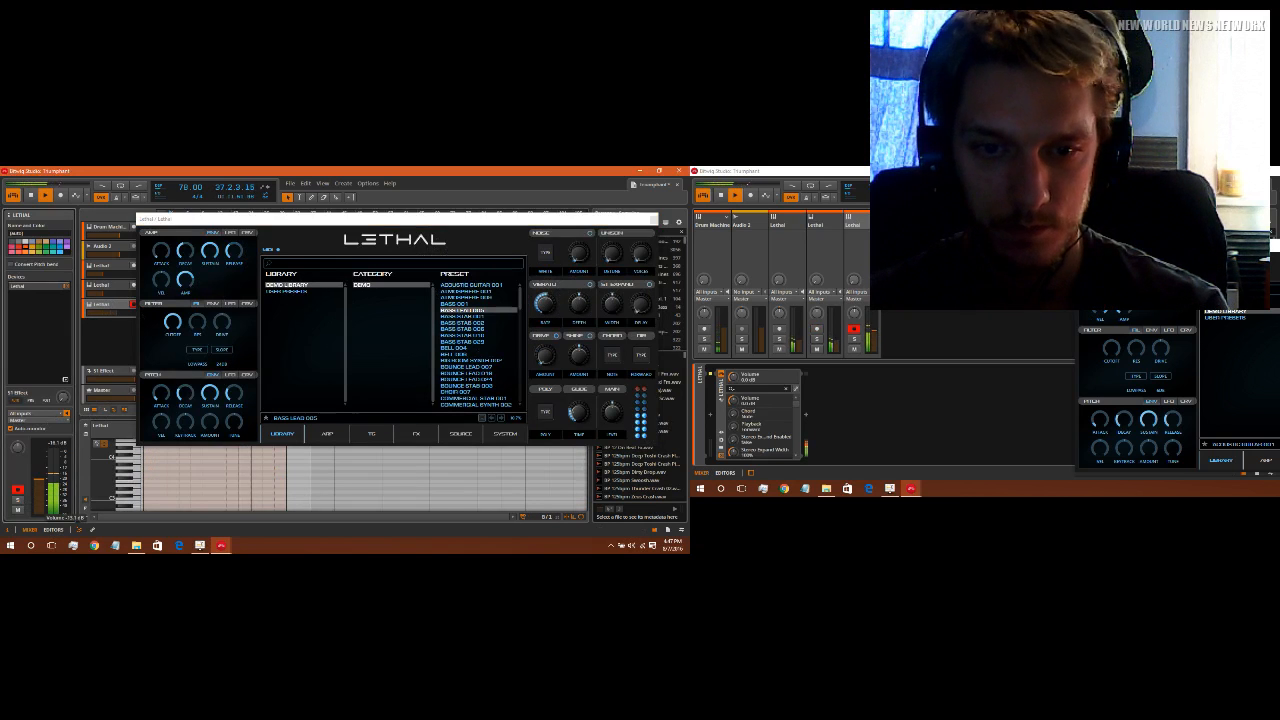
{"action": "left_click", "coordinate": [116, 306]}
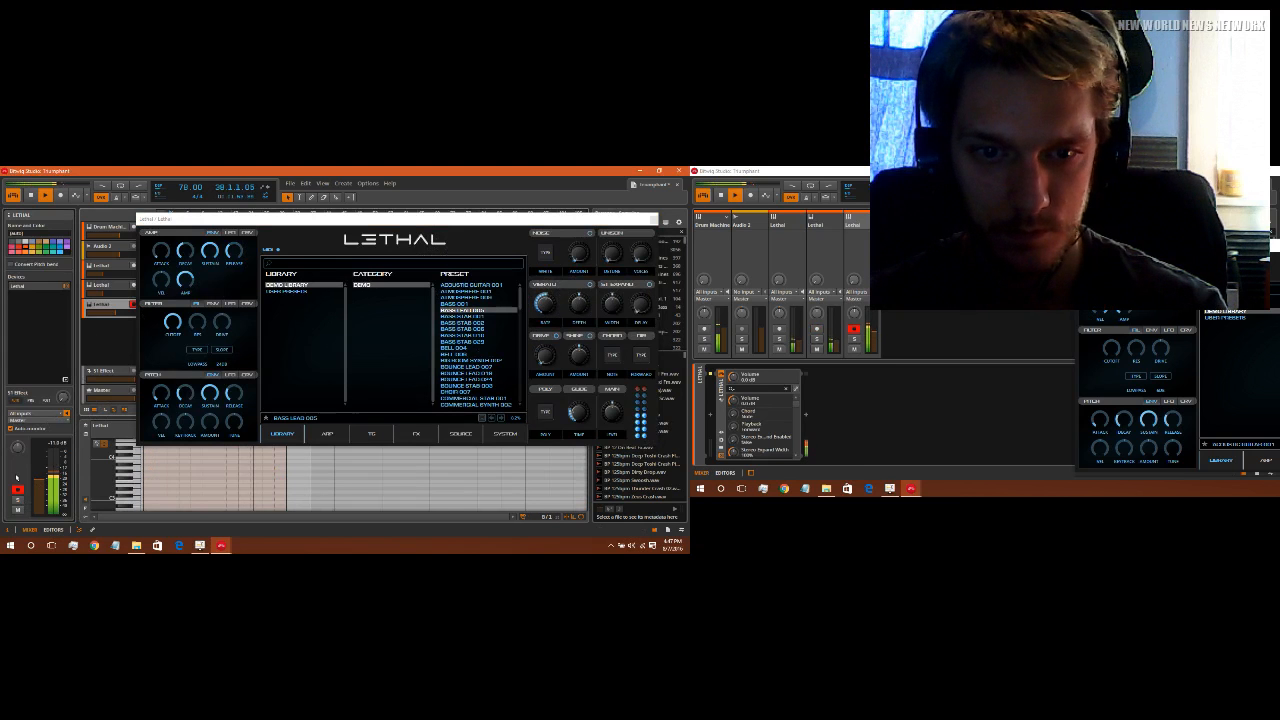
{"action": "left_click", "coordinate": [115, 306]}
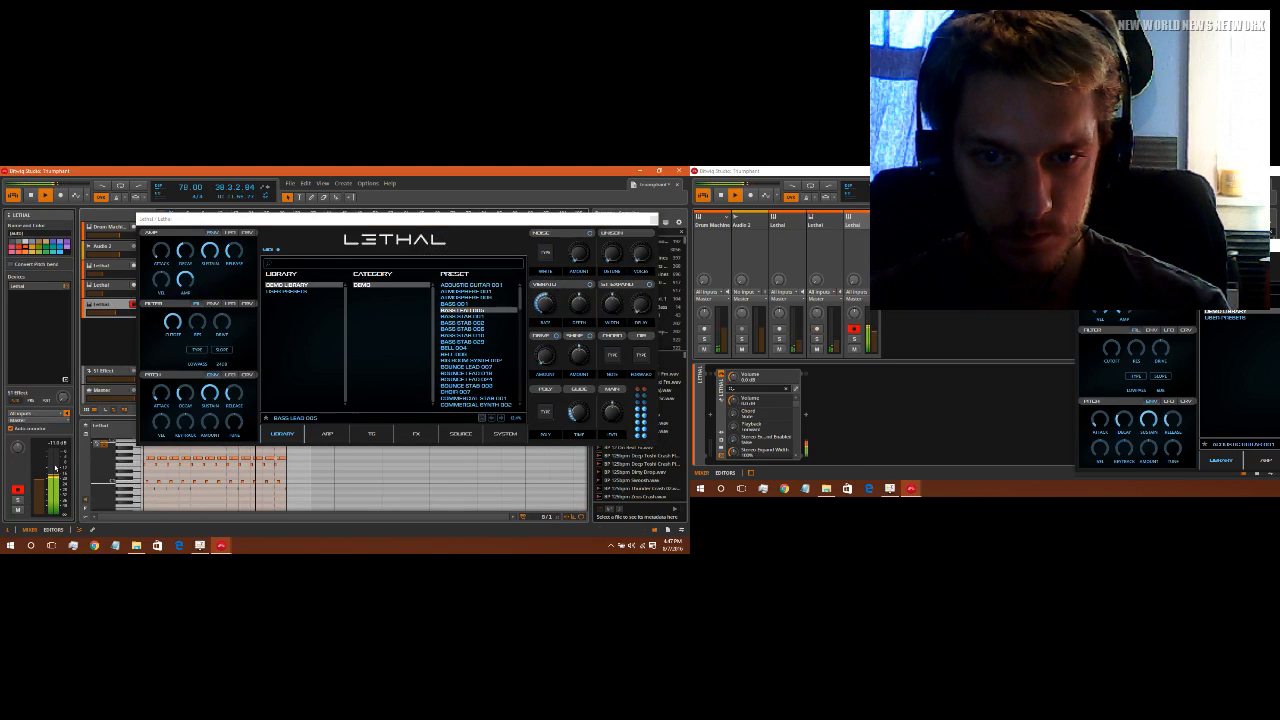
Step: Load the Bass Stab 002 preset on the third Lethal track and move the synth window clear of the track list
{"action": "left_click", "coordinate": [468, 326]}
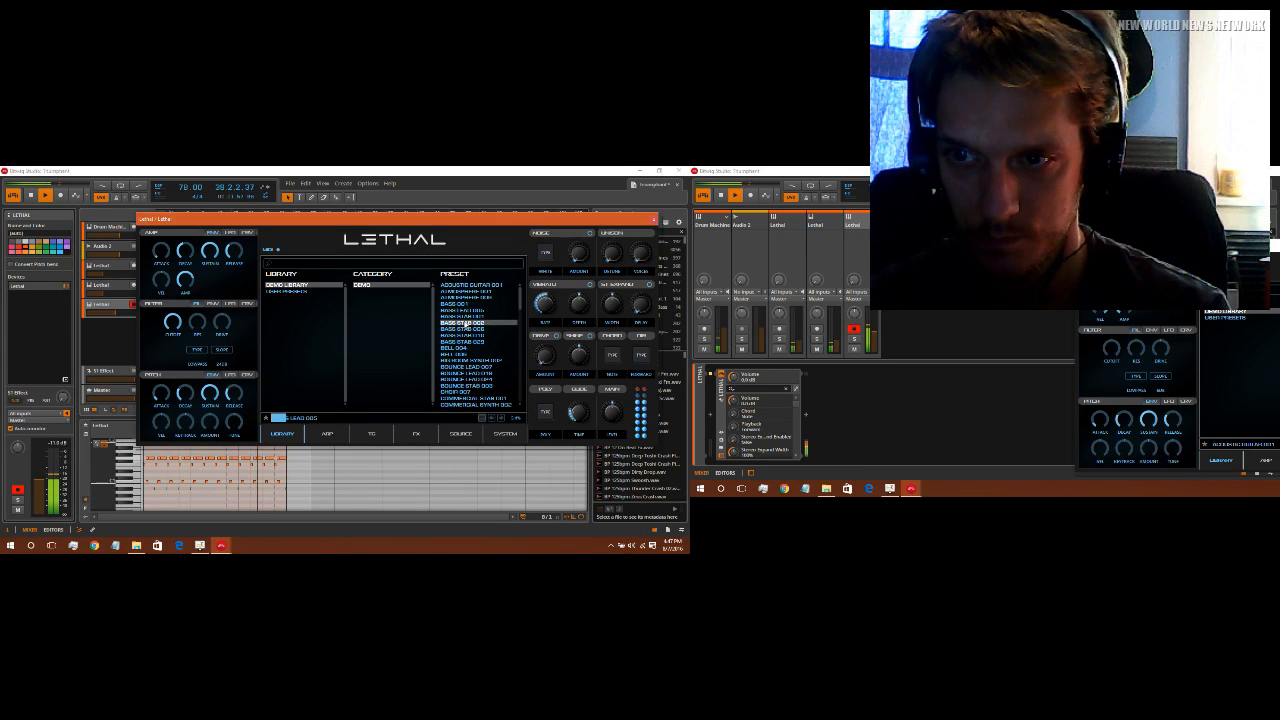
{"action": "left_click_drag", "start_coordinate": [237, 222], "coordinate": [375, 252]}
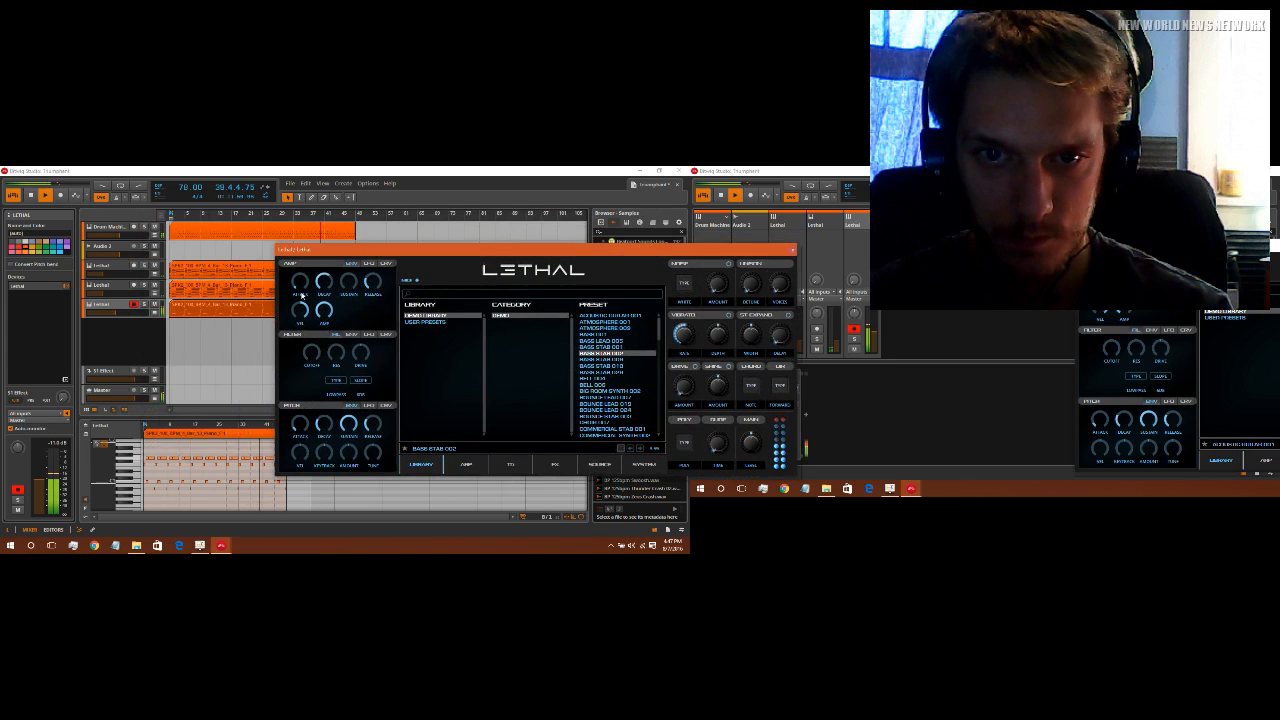
{"action": "left_click", "coordinate": [105, 305]}
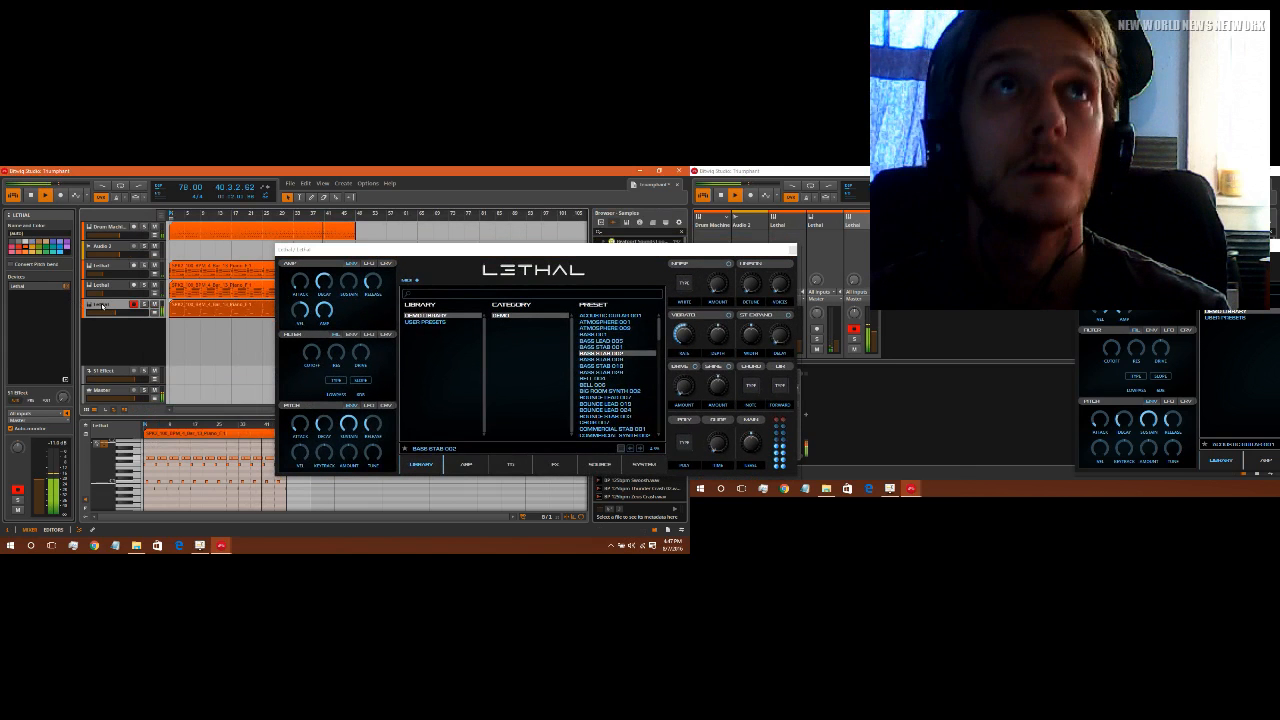
{"action": "left_click", "coordinate": [134, 304]}
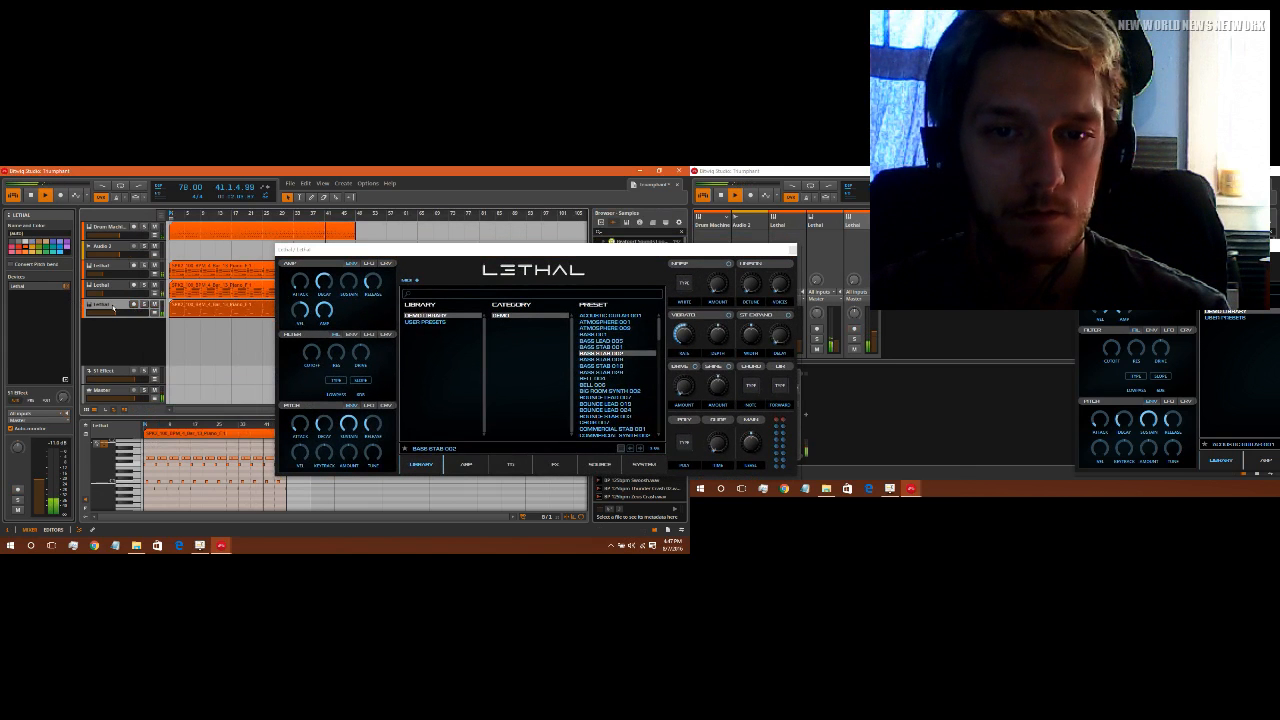
Step: Select the clip on the third Lethal track and close that track's synth window
{"action": "left_click", "coordinate": [213, 309]}
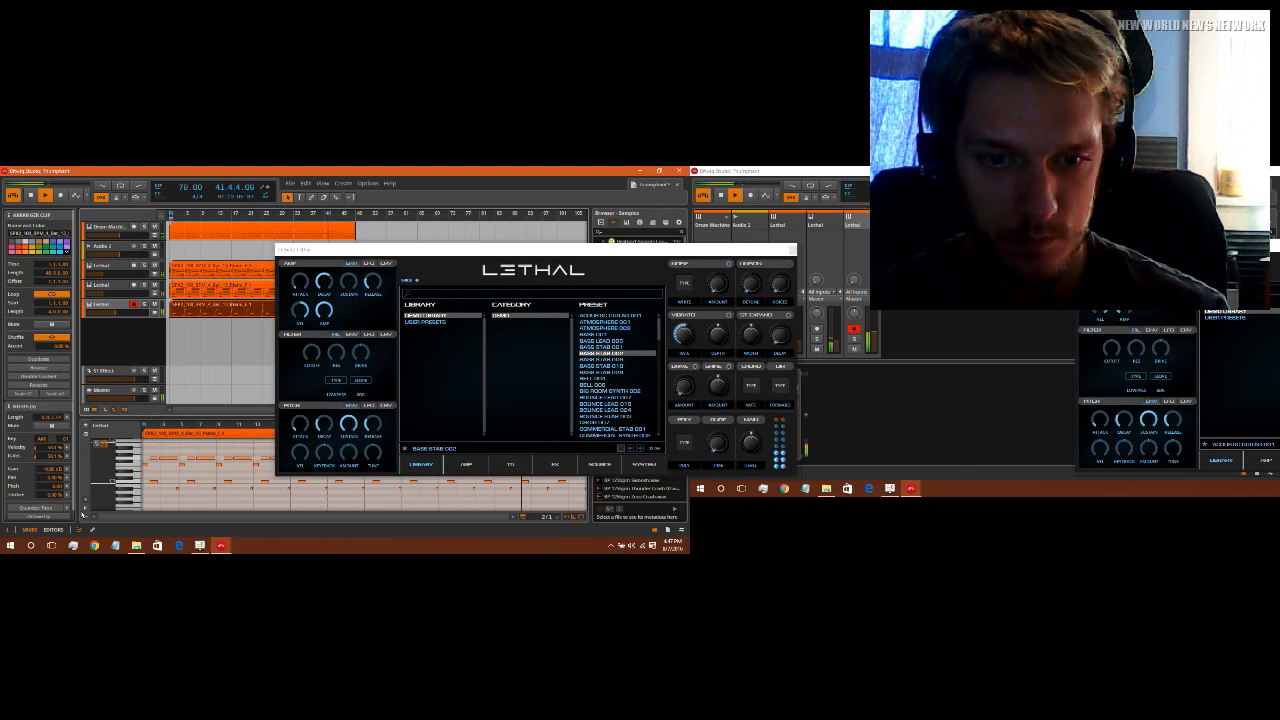
{"action": "scroll", "coordinate": [73, 520], "scroll_direction": "down", "scroll_amount": 1}
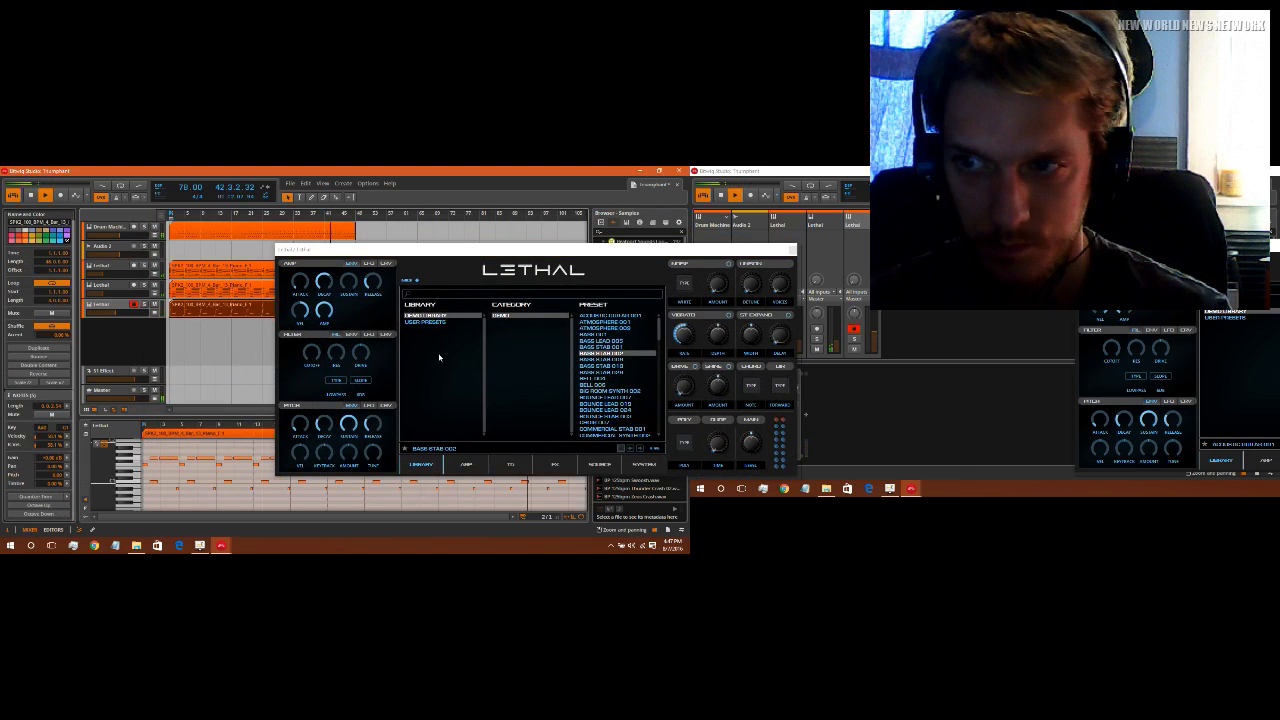
{"action": "left_click_drag", "start_coordinate": [582, 251], "coordinate": [437, 276]}
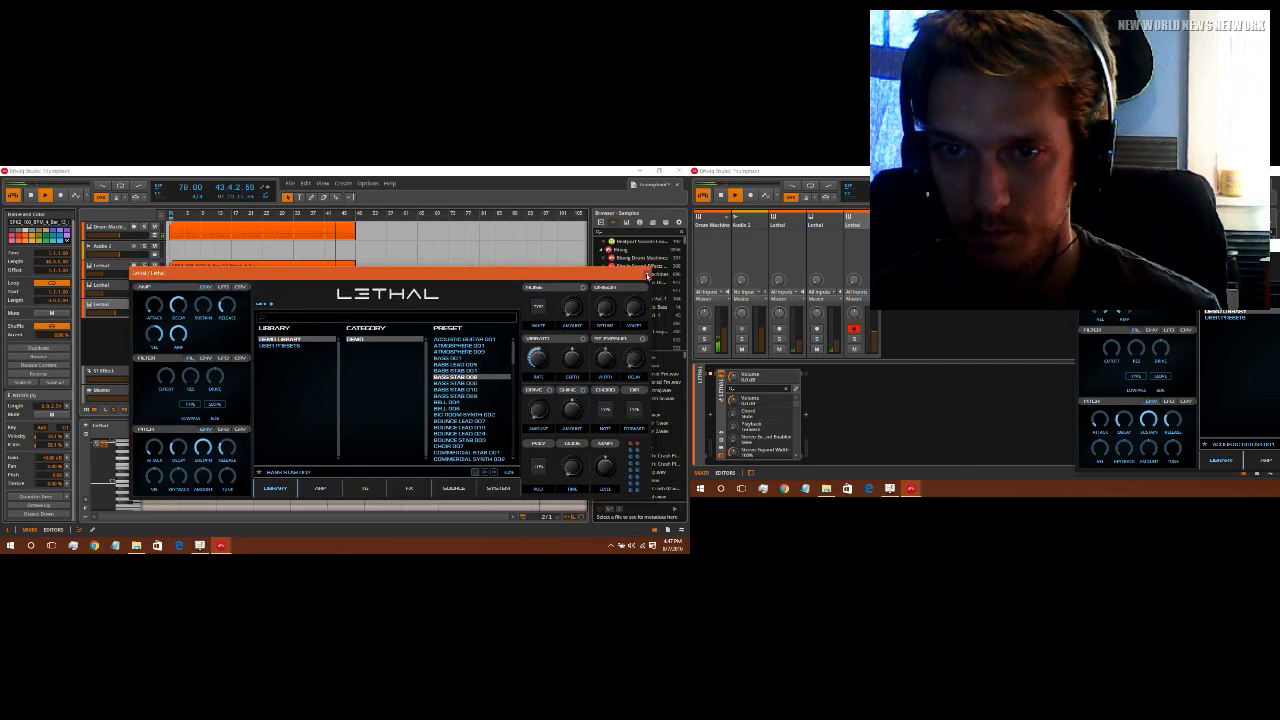
{"action": "left_click", "coordinate": [647, 273]}
Step: Show the arpeggiator page of the first Lethal track's synth and restart the song's playback from the beginning
{"action": "left_click", "coordinate": [125, 266]}
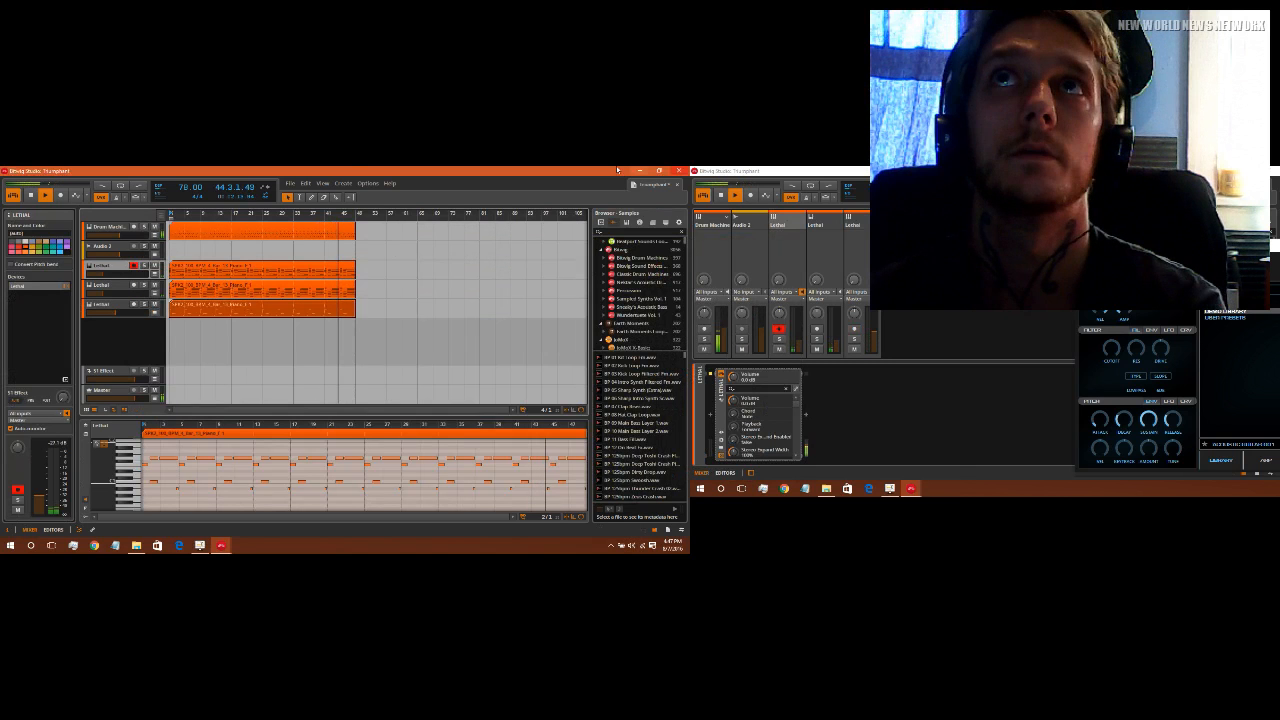
{"action": "left_click_drag", "start_coordinate": [1200, 245], "coordinate": [925, 235]}
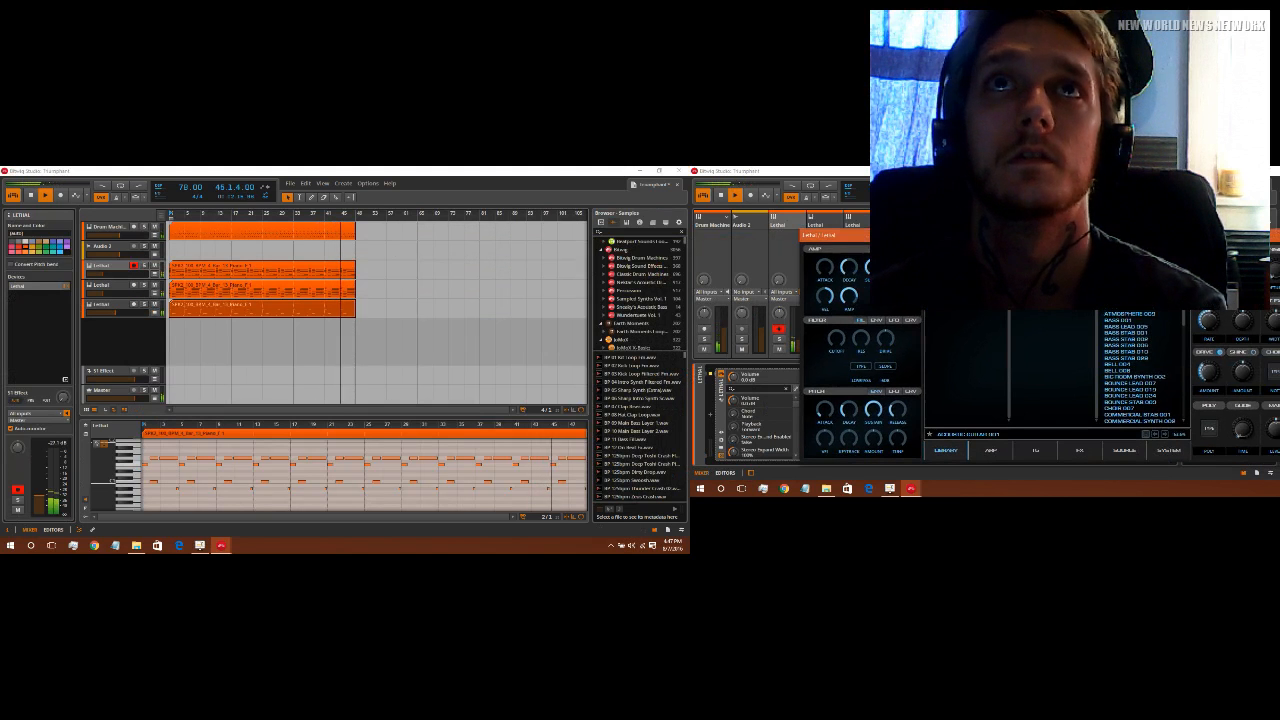
{"action": "left_click", "coordinate": [988, 452]}
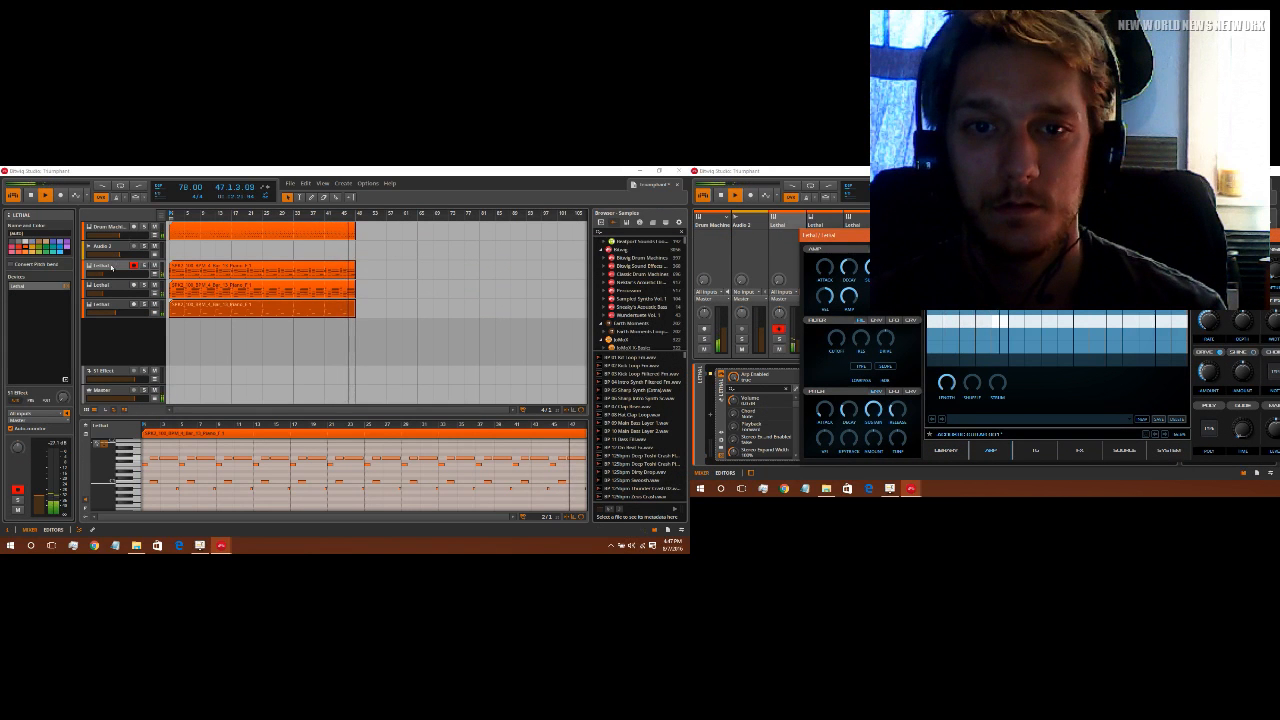
{"action": "left_click", "coordinate": [111, 268]}
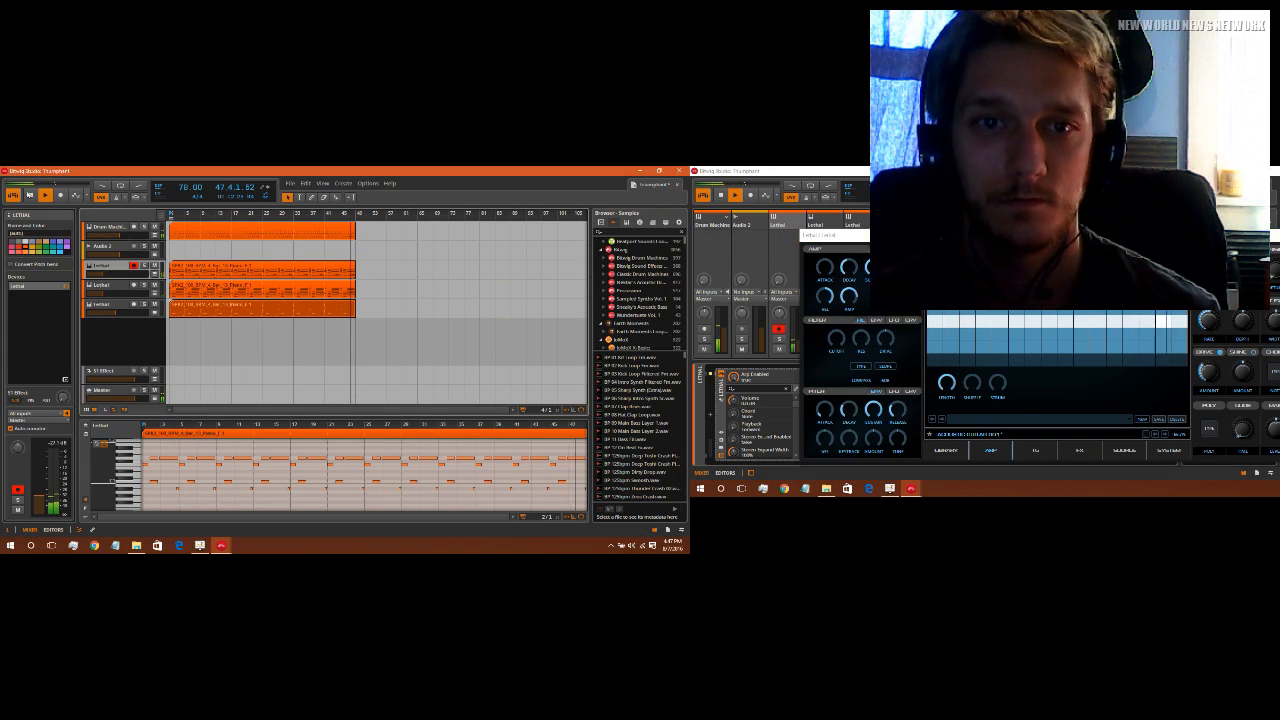
{"action": "key", "text": "space"}
{"action": "left_click", "coordinate": [44, 197]}
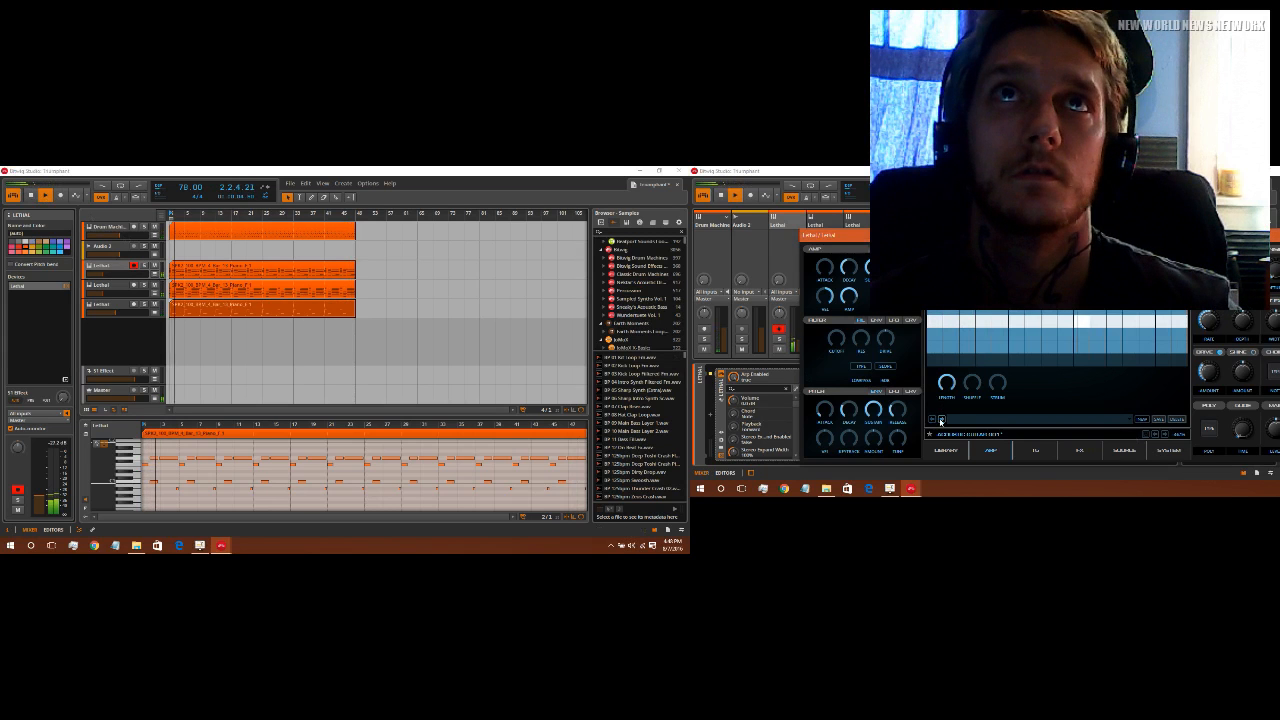
Step: Load an arpeggiator preset in the first Lethal track's synth and look through the sequence presets again
{"action": "left_click", "coordinate": [1129, 420]}
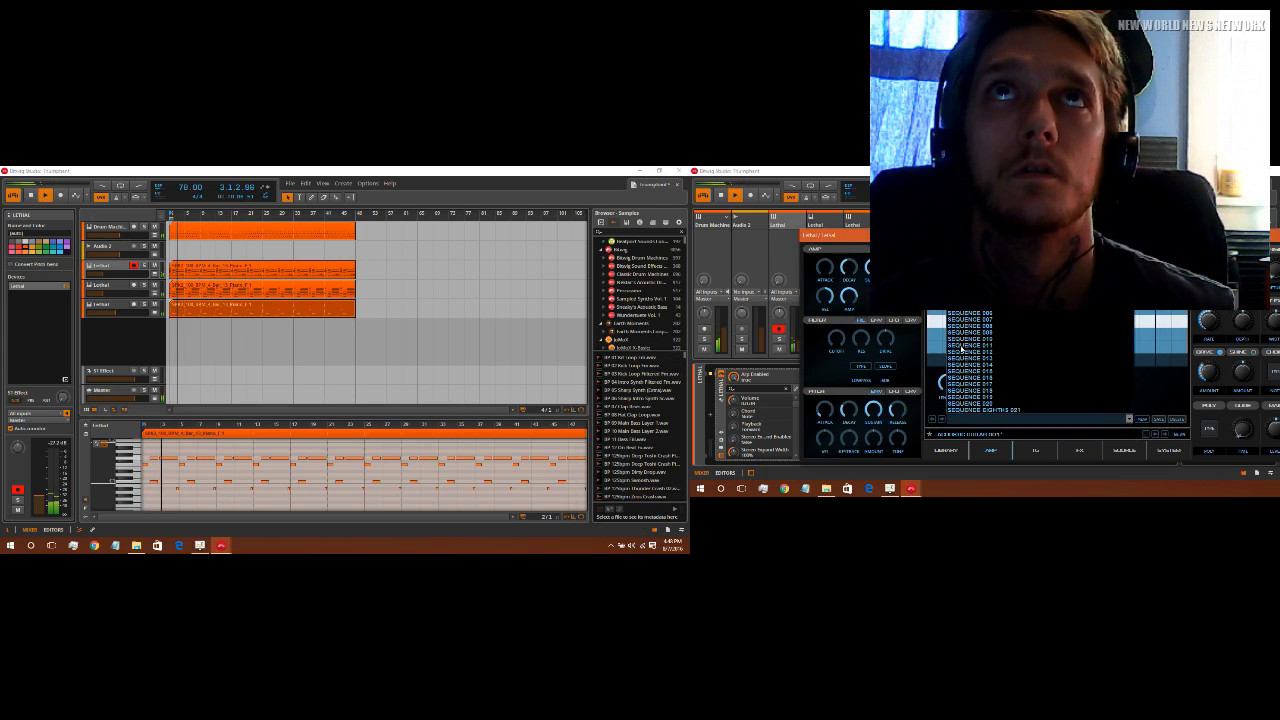
{"action": "left_click", "coordinate": [1040, 243]}
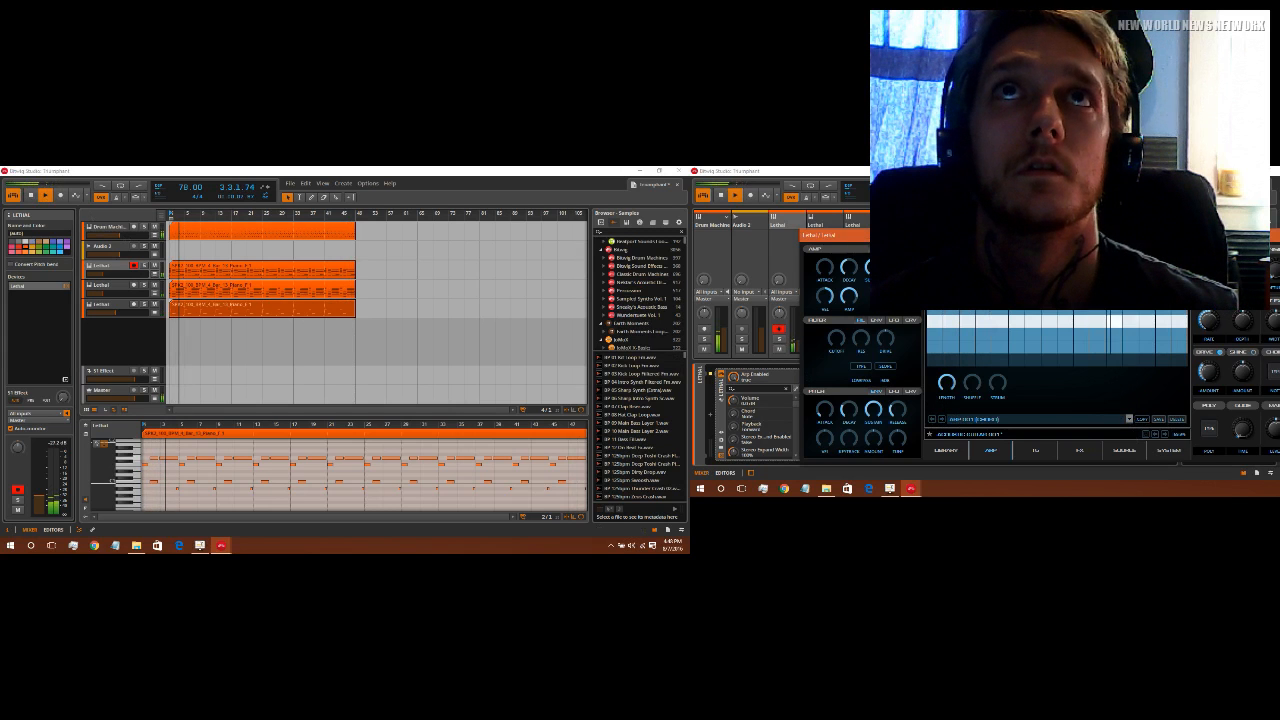
{"action": "left_click", "coordinate": [1129, 420]}
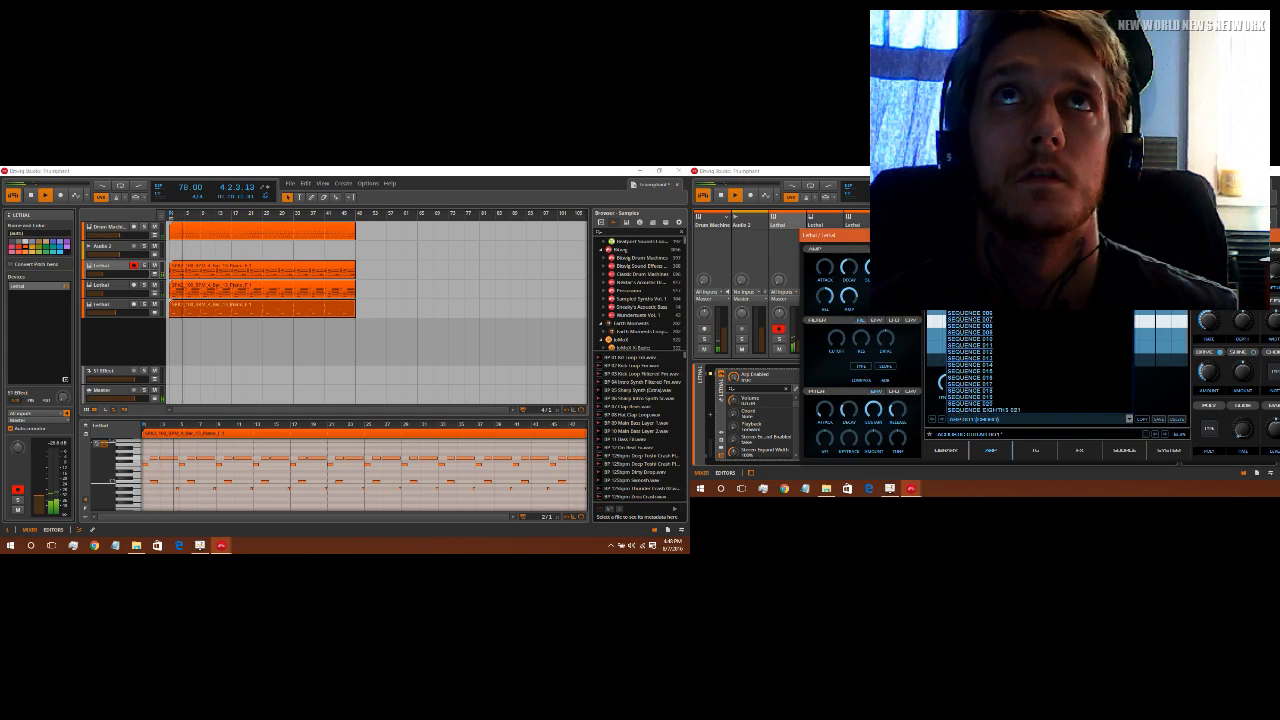
{"action": "left_click", "coordinate": [1128, 420]}
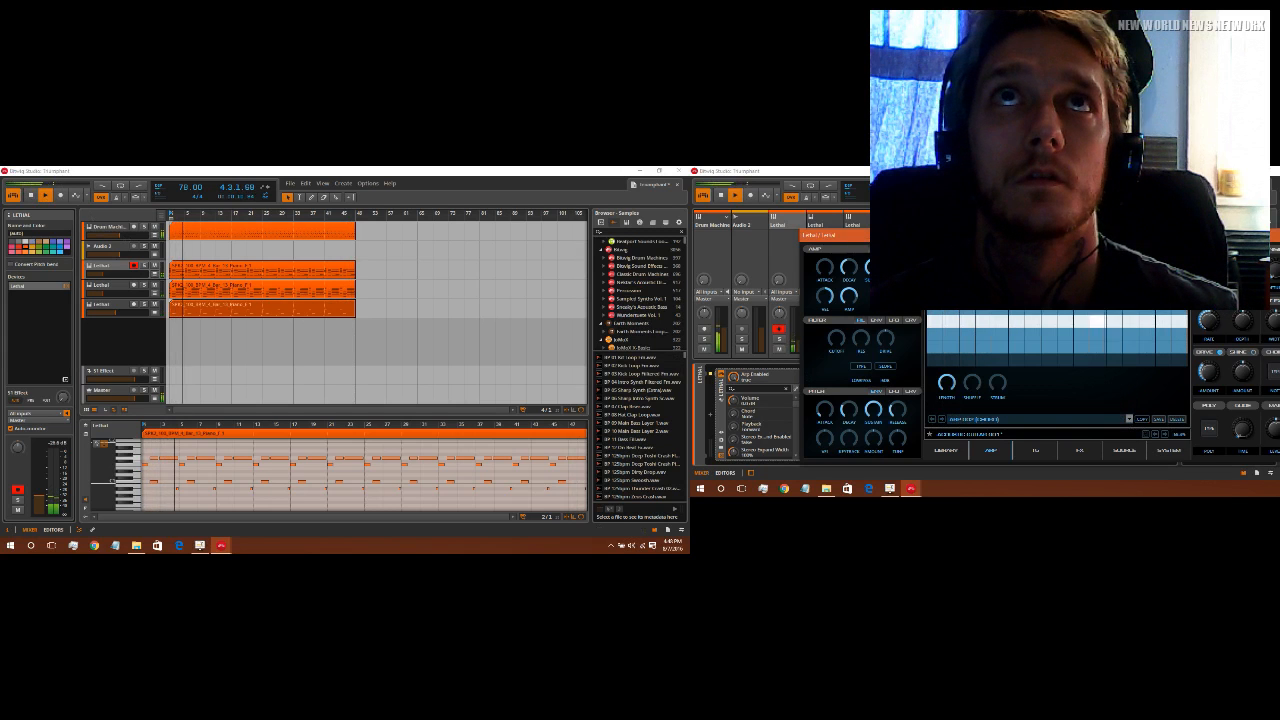
Step: Load the ARP 003 arpeggiator preset in the first Lethal track's synth and choose a different note rate for it
{"action": "left_click", "coordinate": [1128, 420]}
{"action": "left_click", "coordinate": [1030, 230]}
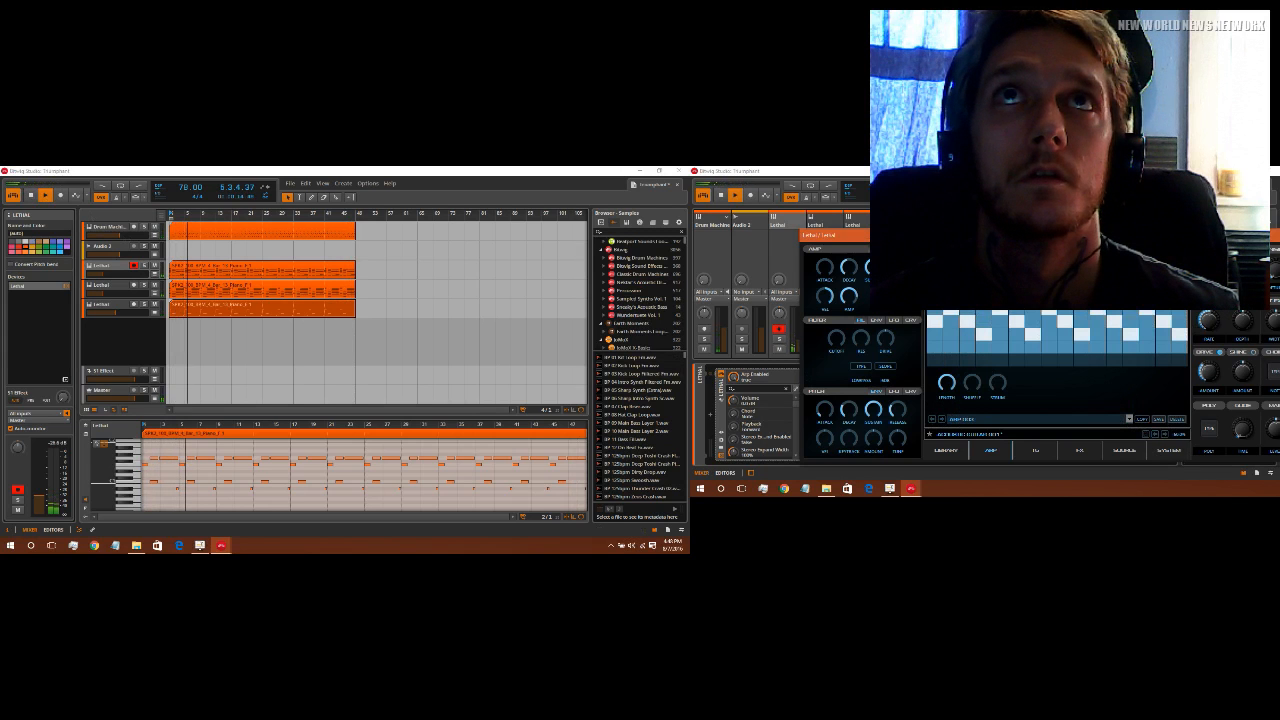
{"action": "left_click", "coordinate": [973, 292]}
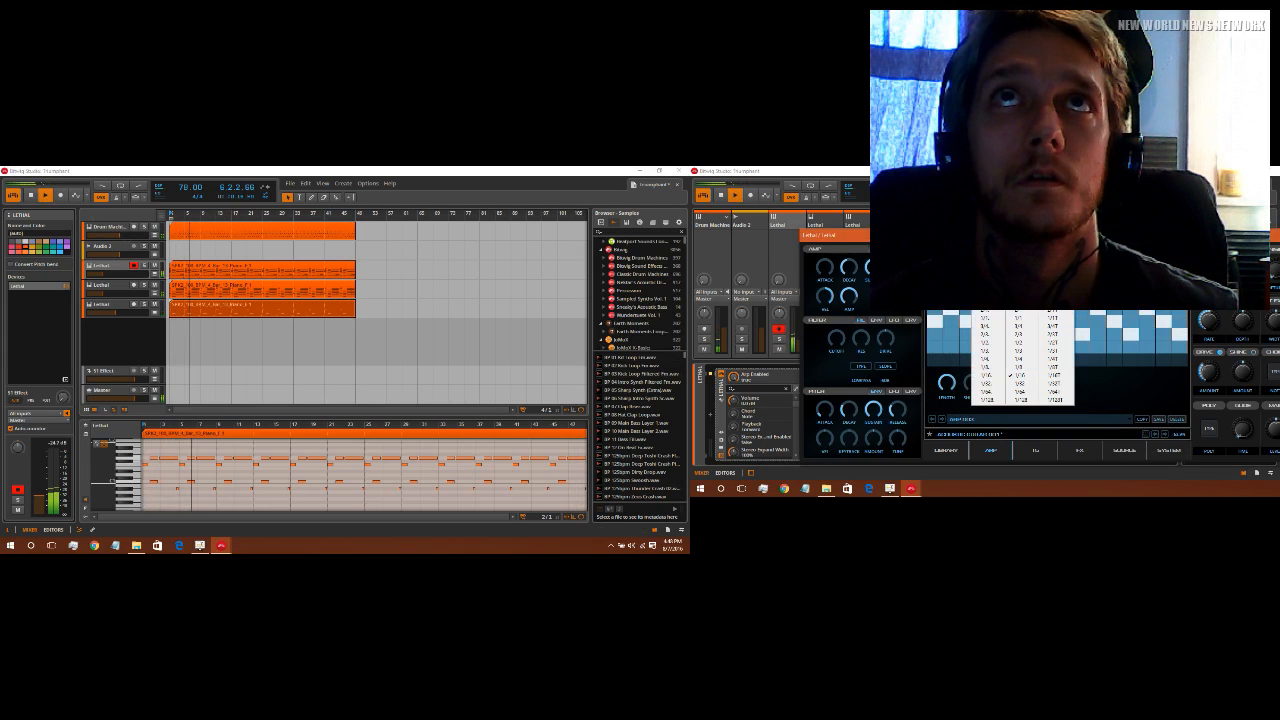
{"action": "left_click", "coordinate": [1029, 368]}
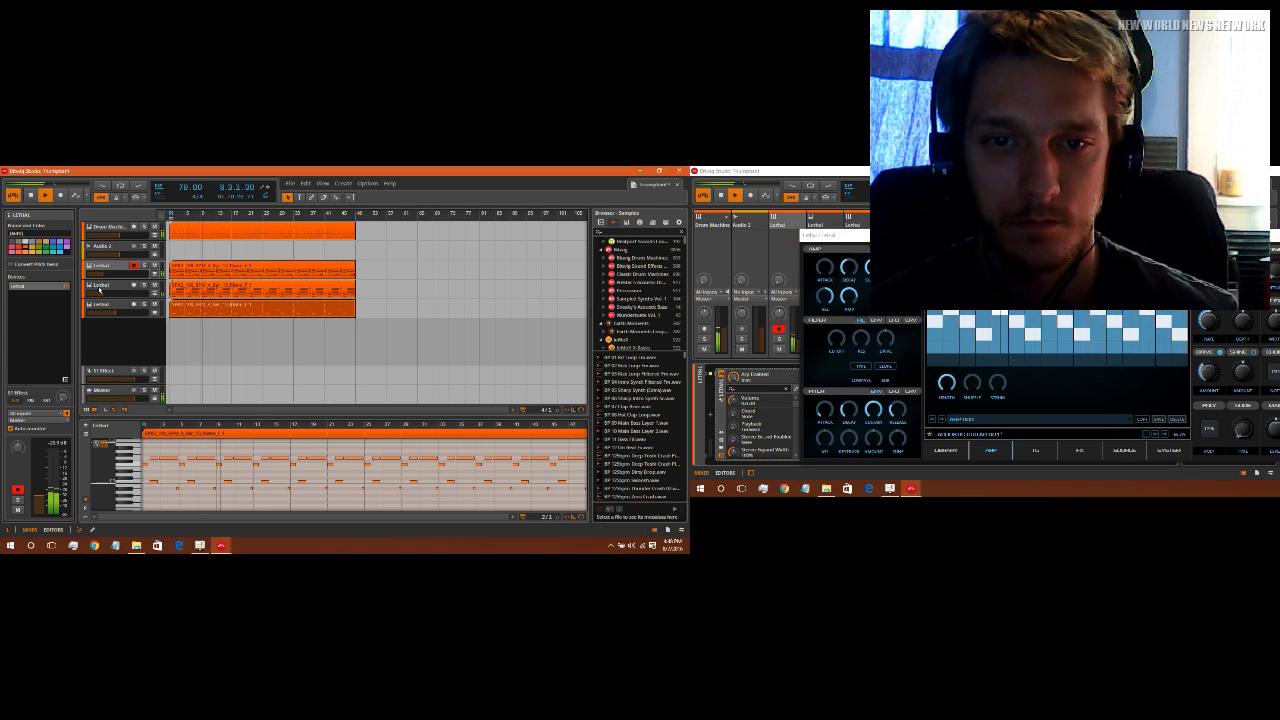
Step: Adjust the panning of the first and second Lethal tracks
{"action": "left_click", "coordinate": [110, 285]}
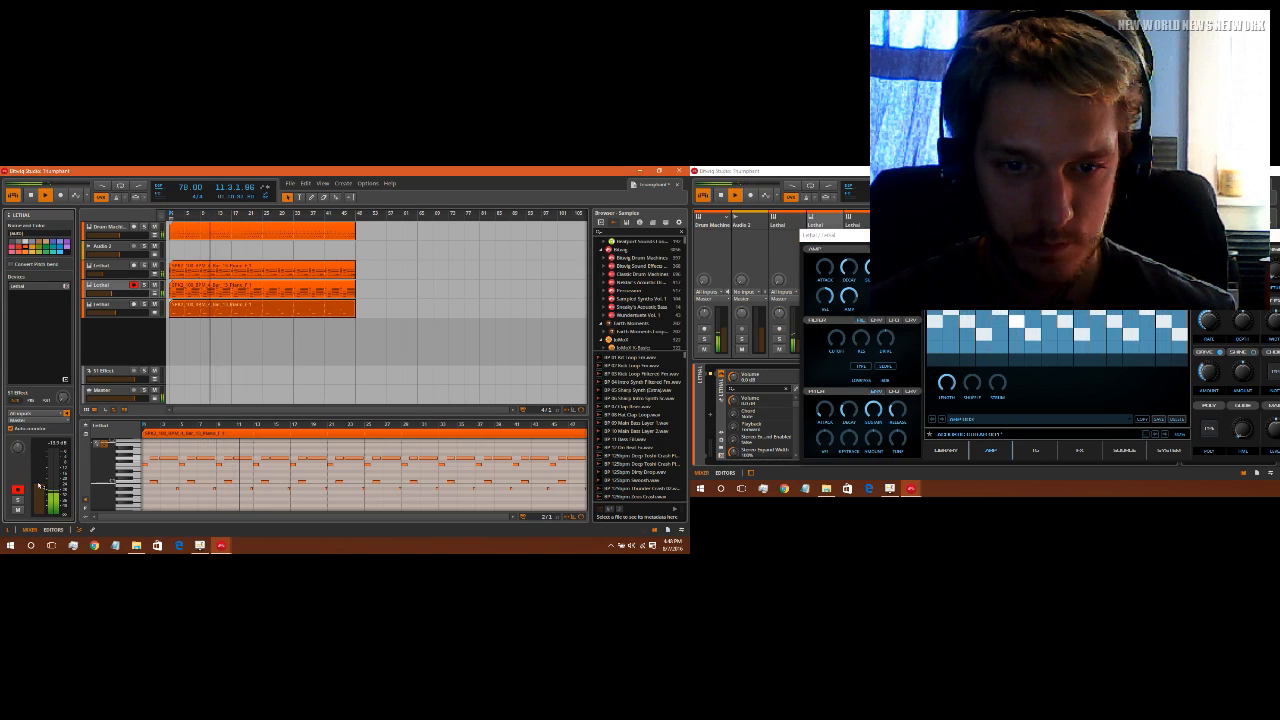
{"action": "left_click", "coordinate": [118, 267]}
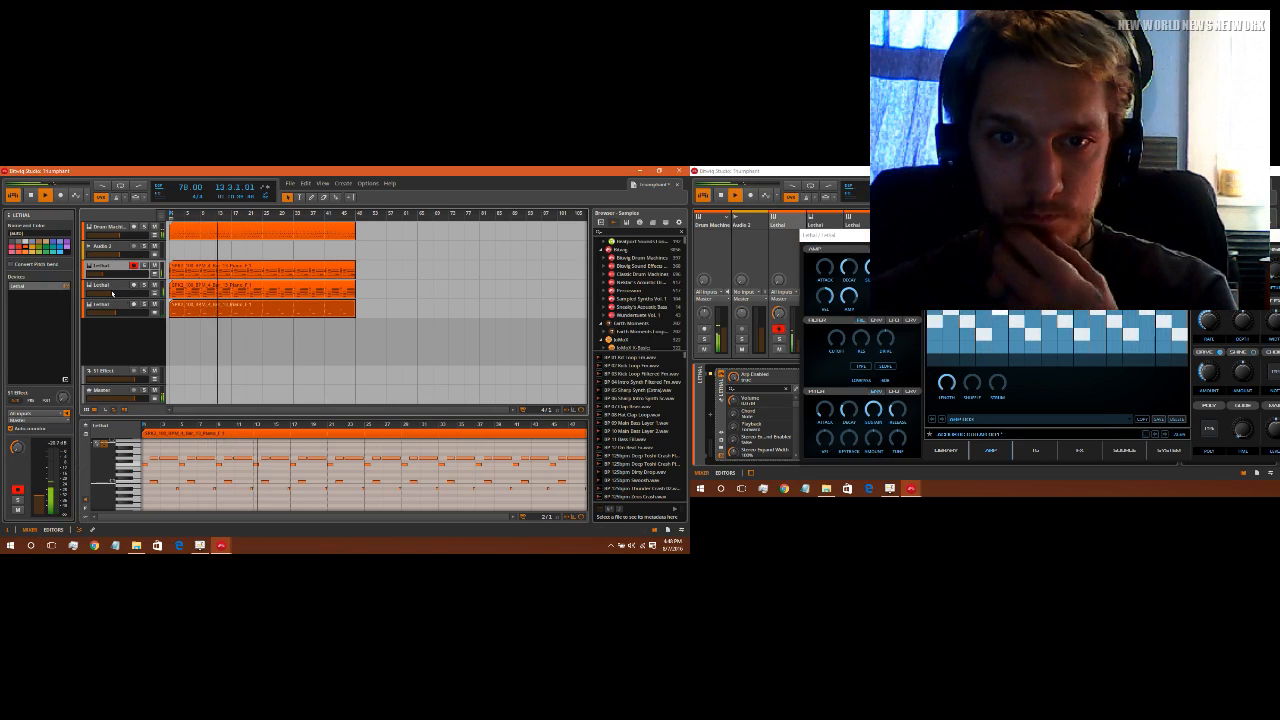
{"action": "left_click", "coordinate": [109, 289]}
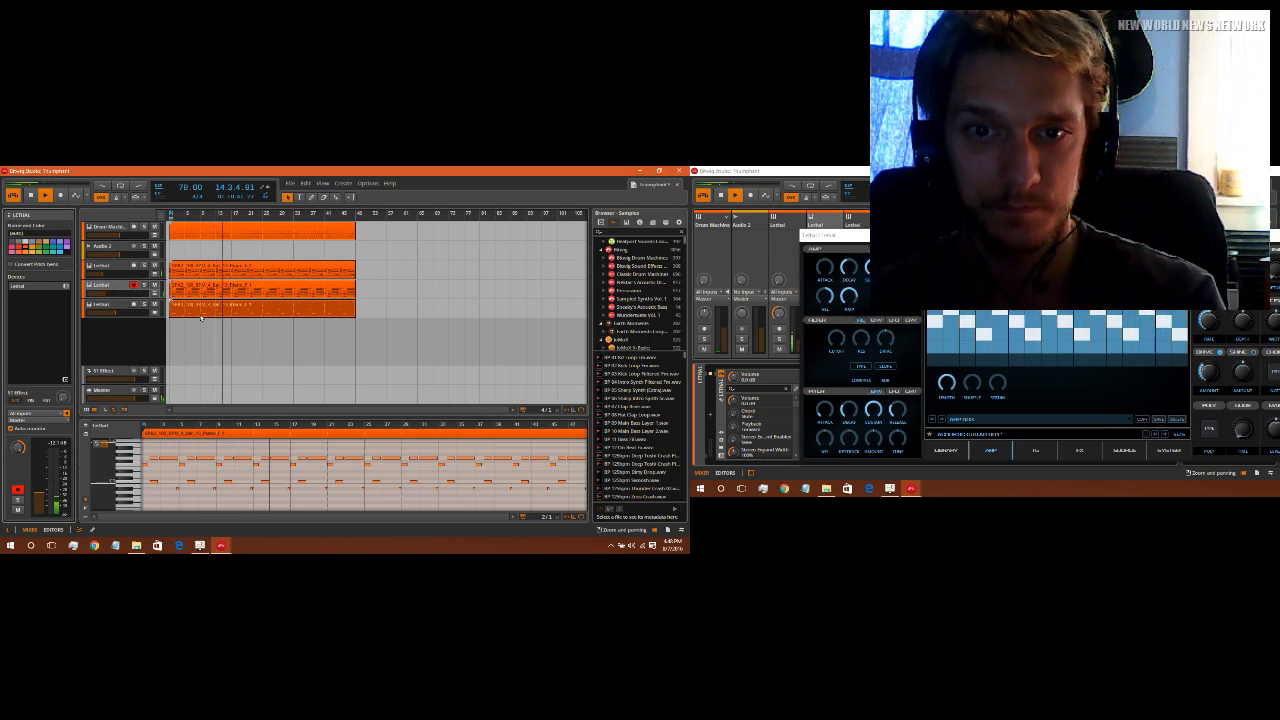
Step: Duplicate the first Lethal track and load a Bounce Lead preset from the demo library in the copy's synth
{"action": "right_click", "coordinate": [114, 266]}
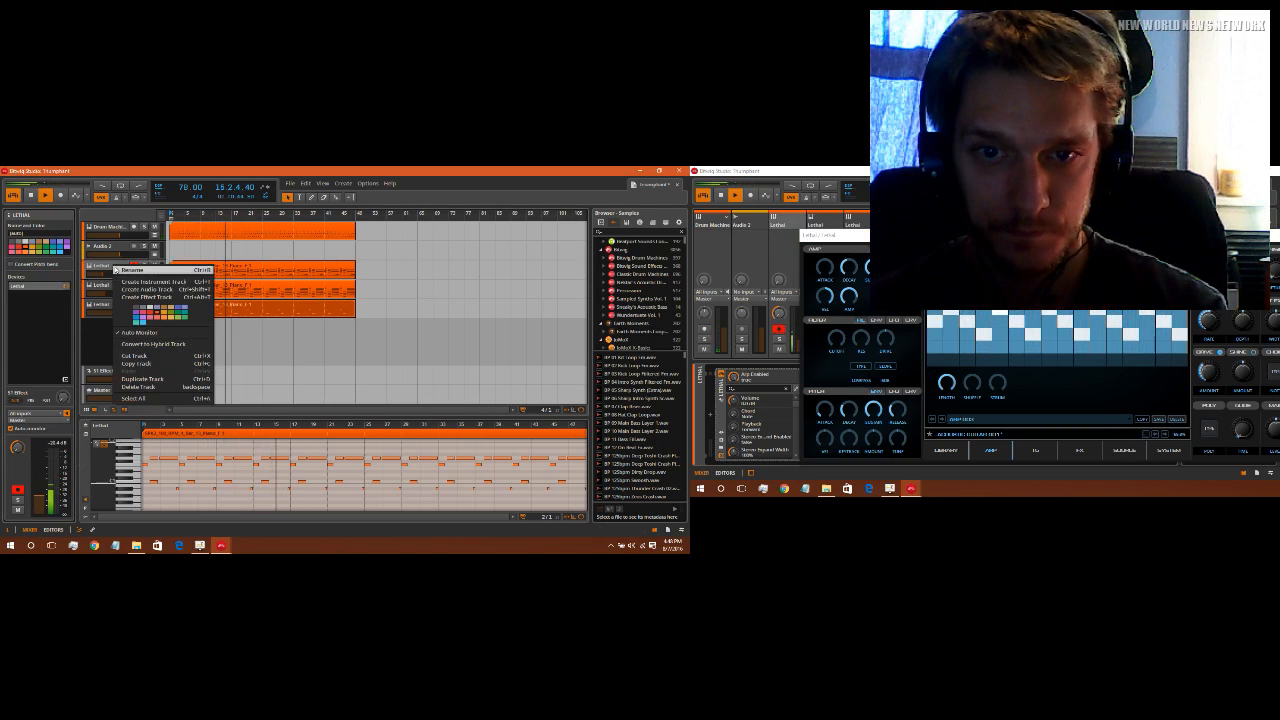
{"action": "left_click", "coordinate": [159, 383]}
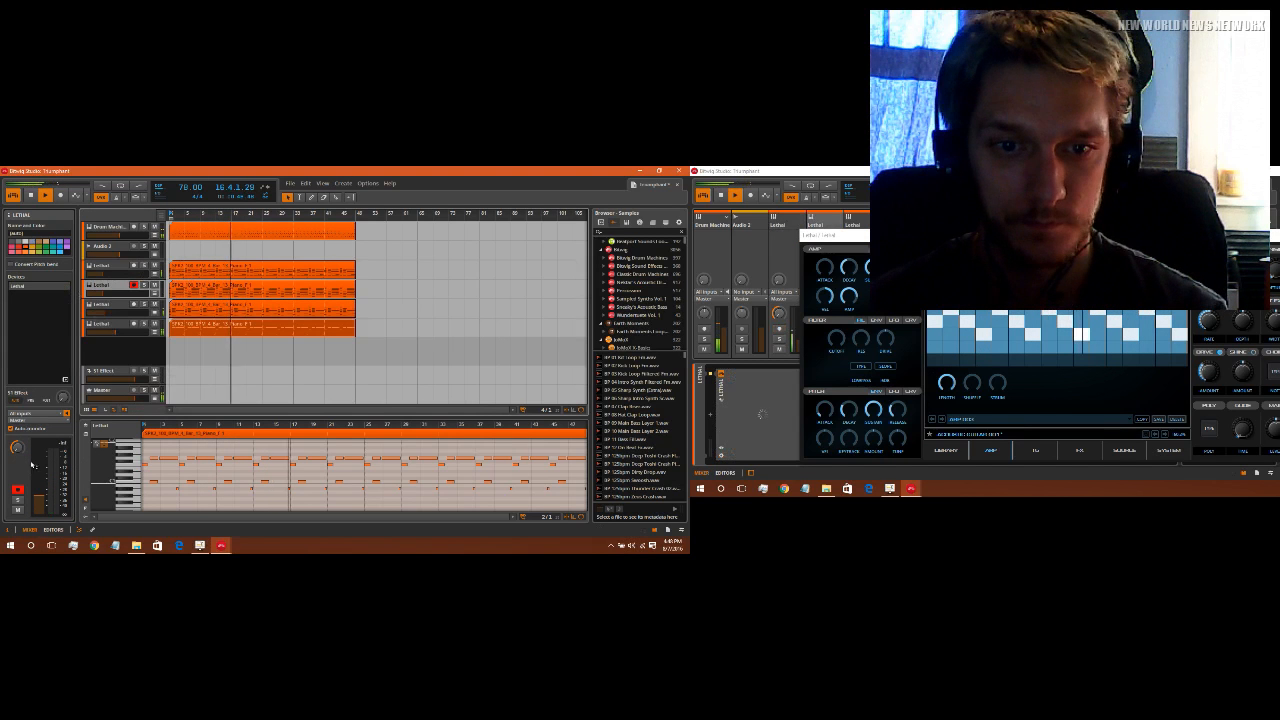
{"action": "left_click", "coordinate": [66, 286]}
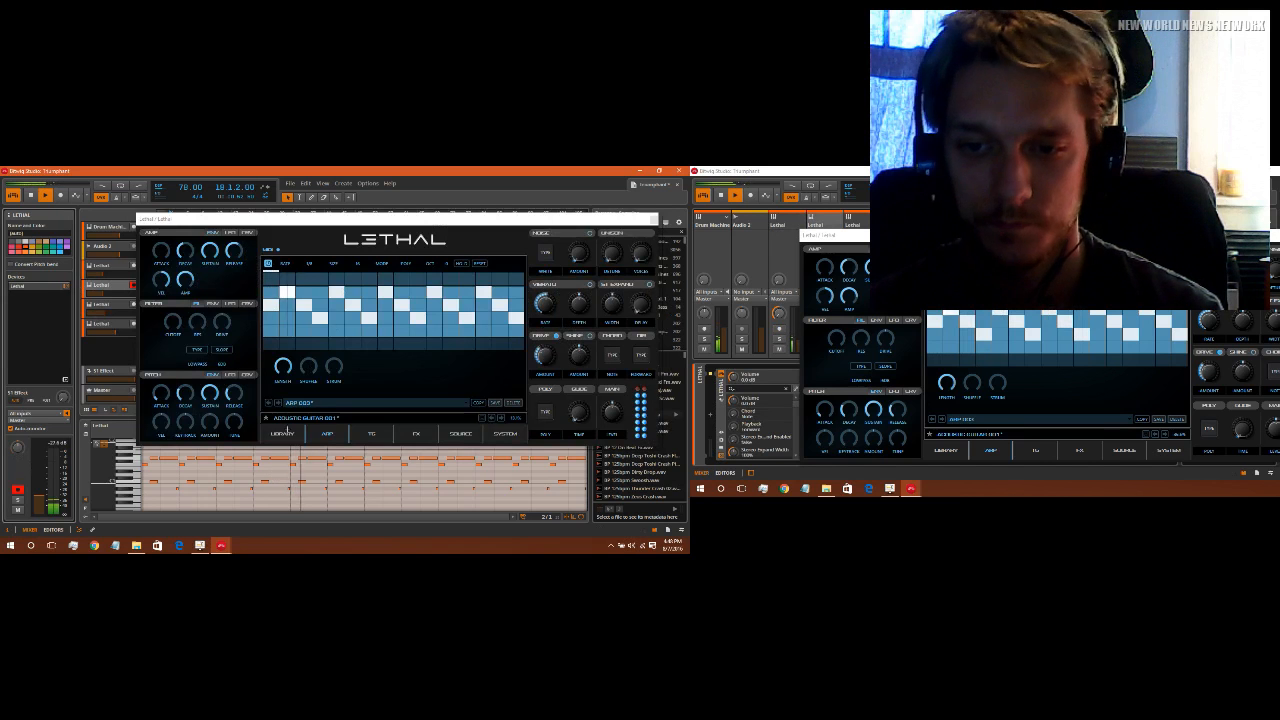
{"action": "left_click", "coordinate": [282, 434]}
{"action": "left_click", "coordinate": [461, 381]}
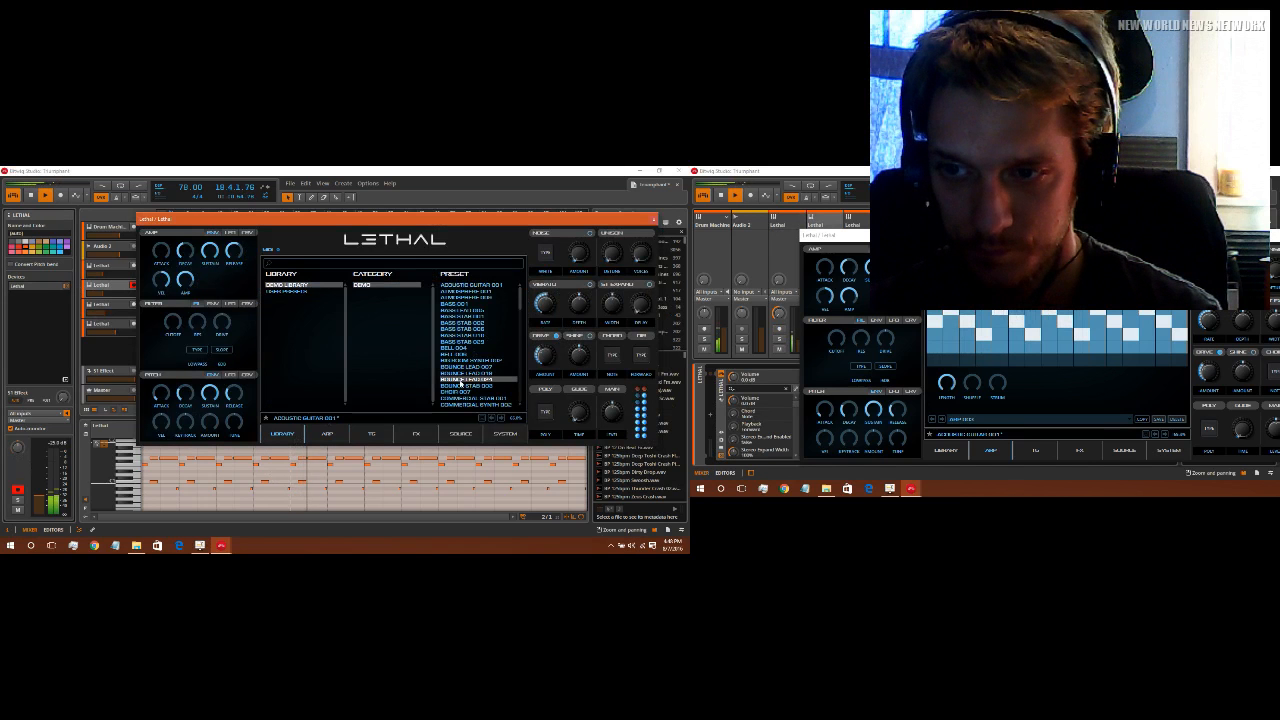
Step: Load the ARP 006 arpeggiator preset in the duplicated track's synth and close its window
{"action": "left_click", "coordinate": [327, 435]}
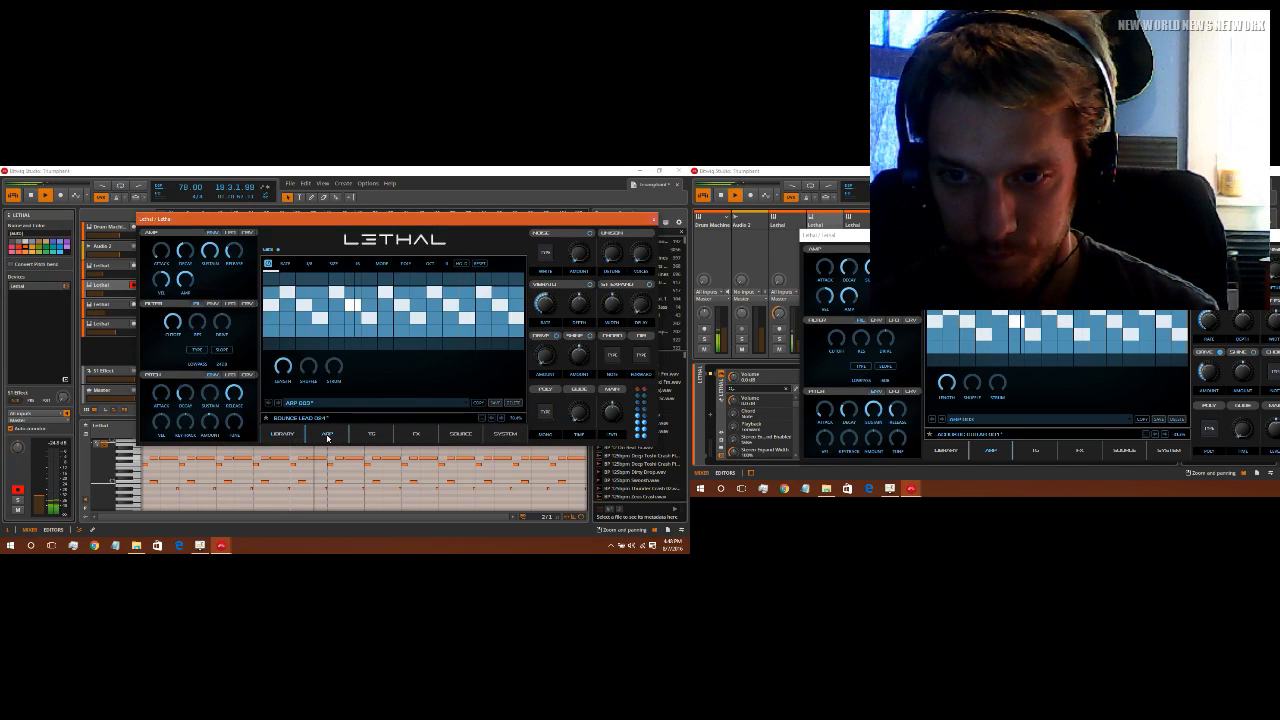
{"action": "left_click", "coordinate": [465, 402]}
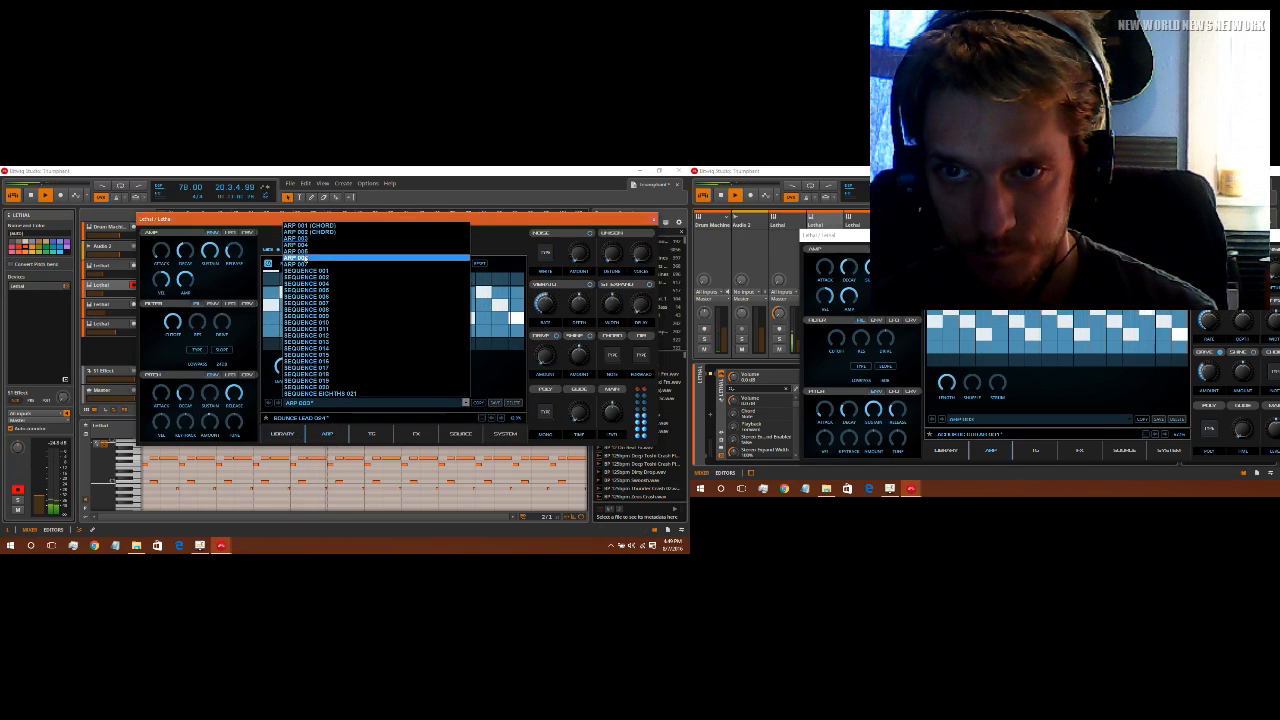
{"action": "left_click", "coordinate": [335, 258]}
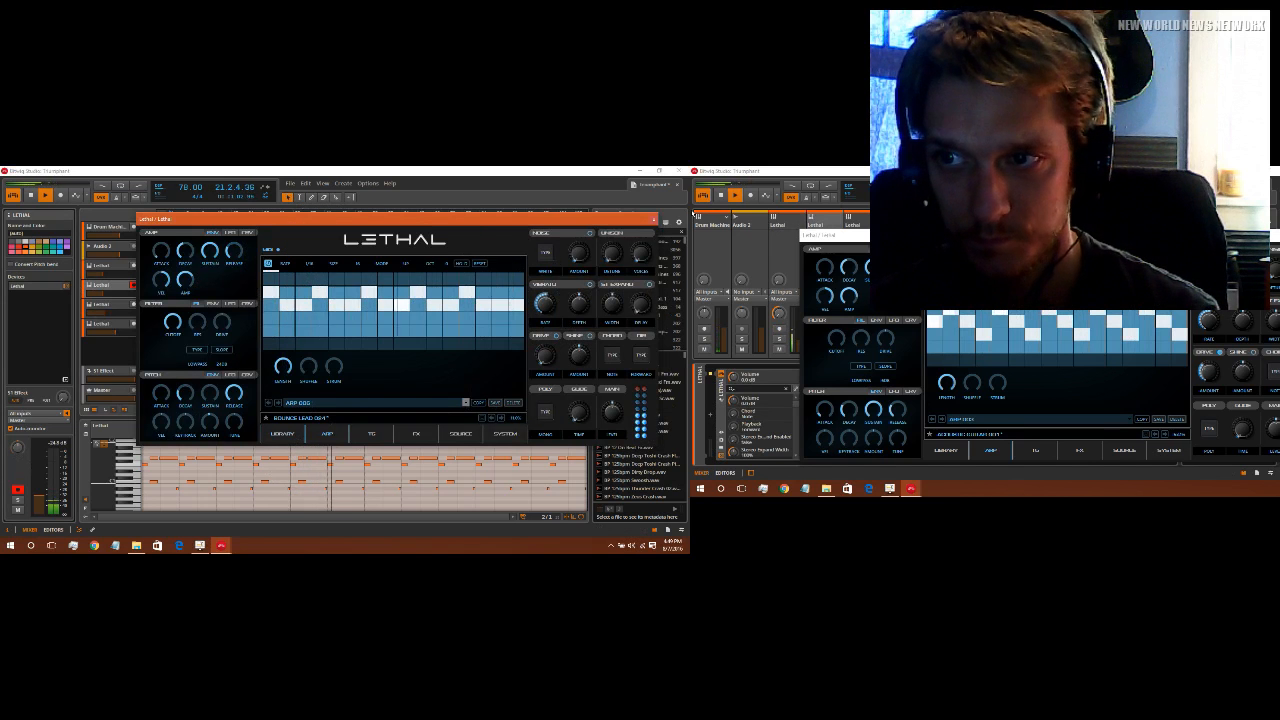
{"action": "left_click", "coordinate": [654, 219]}
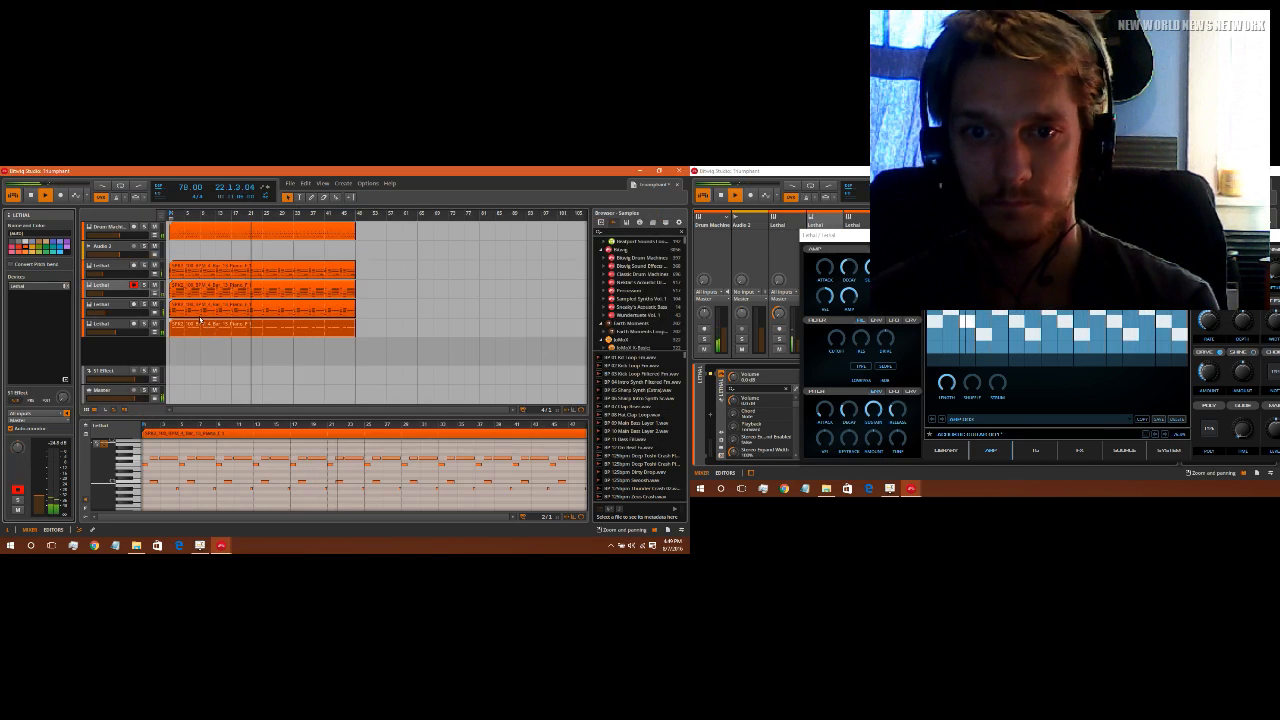
Step: Cut the third Lethal track's clip down to sections at bars 13–21 and 37–45 and restart playback from the beginning
{"action": "left_click", "coordinate": [171, 309]}
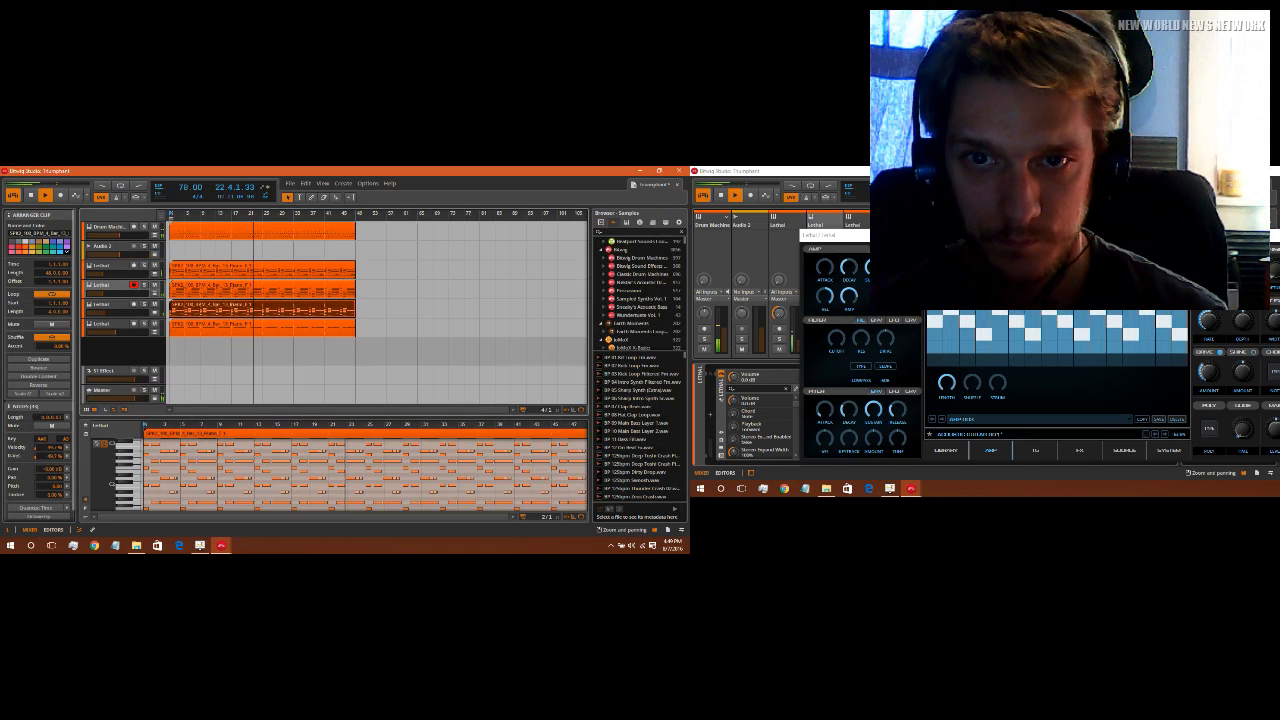
{"action": "left_click_drag", "start_coordinate": [171, 309], "coordinate": [218, 309]}
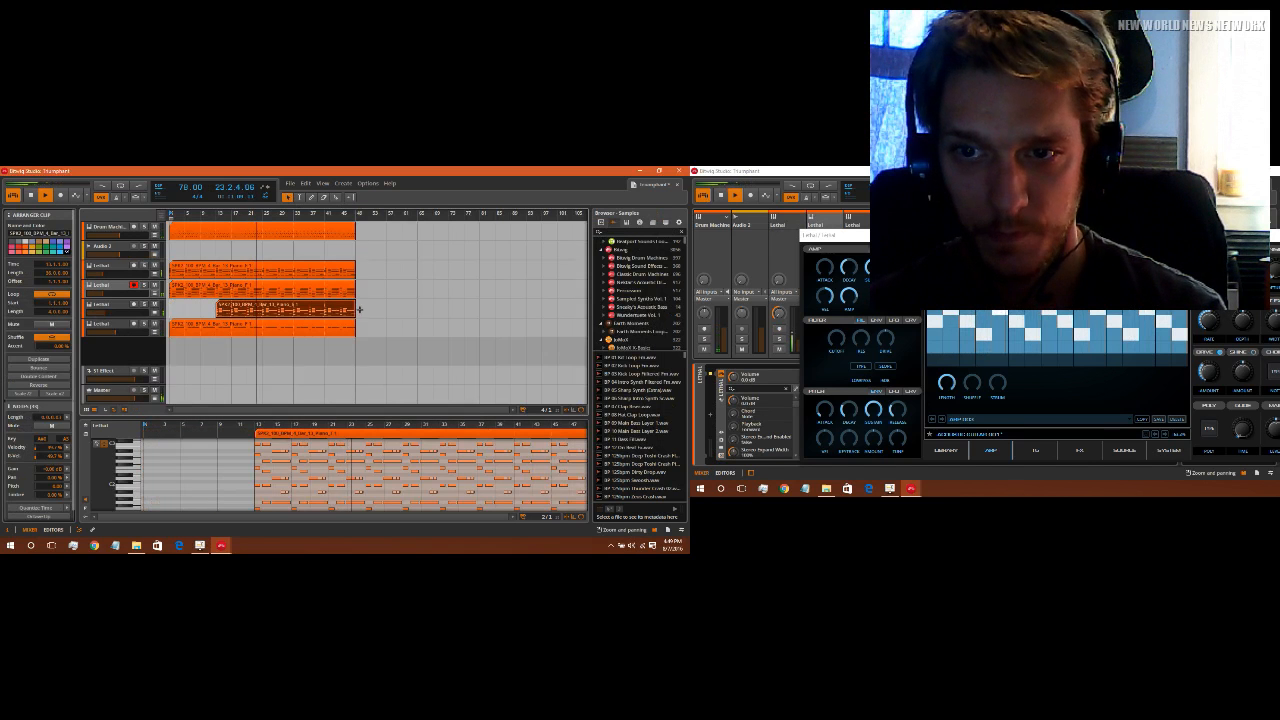
{"action": "left_click_drag", "start_coordinate": [358, 315], "coordinate": [327, 308]}
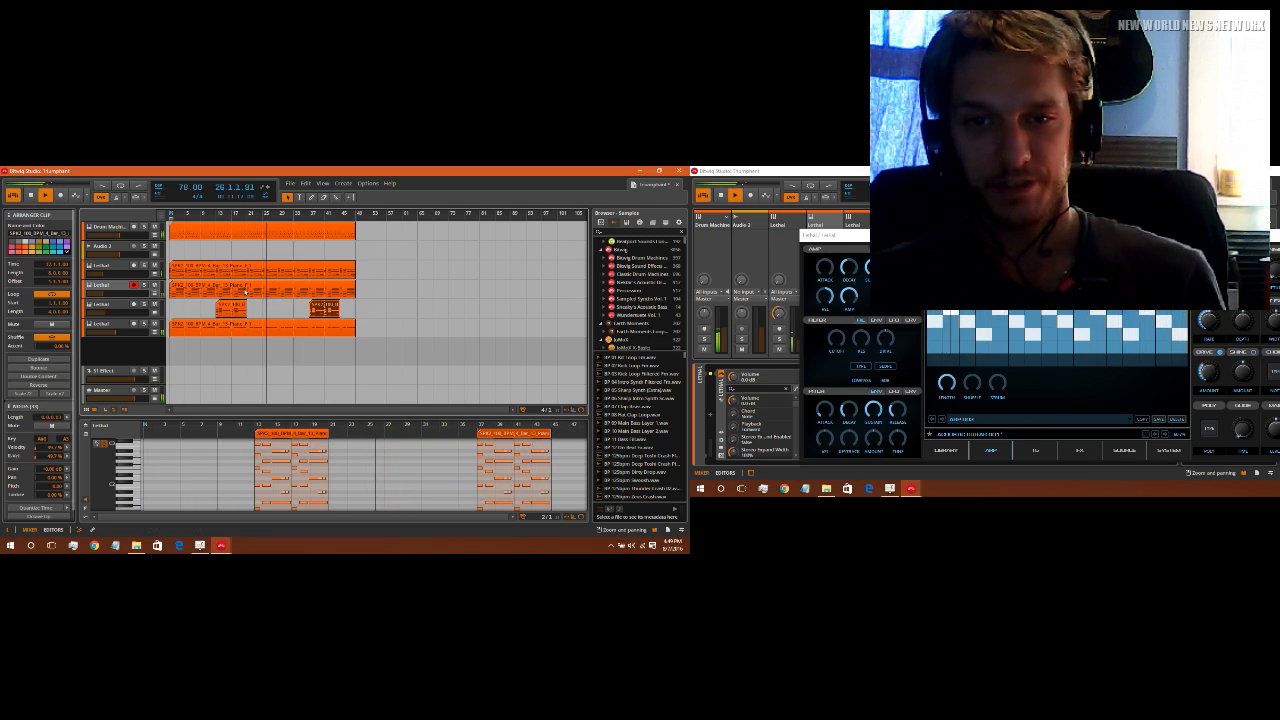
{"action": "left_click", "coordinate": [31, 197]}
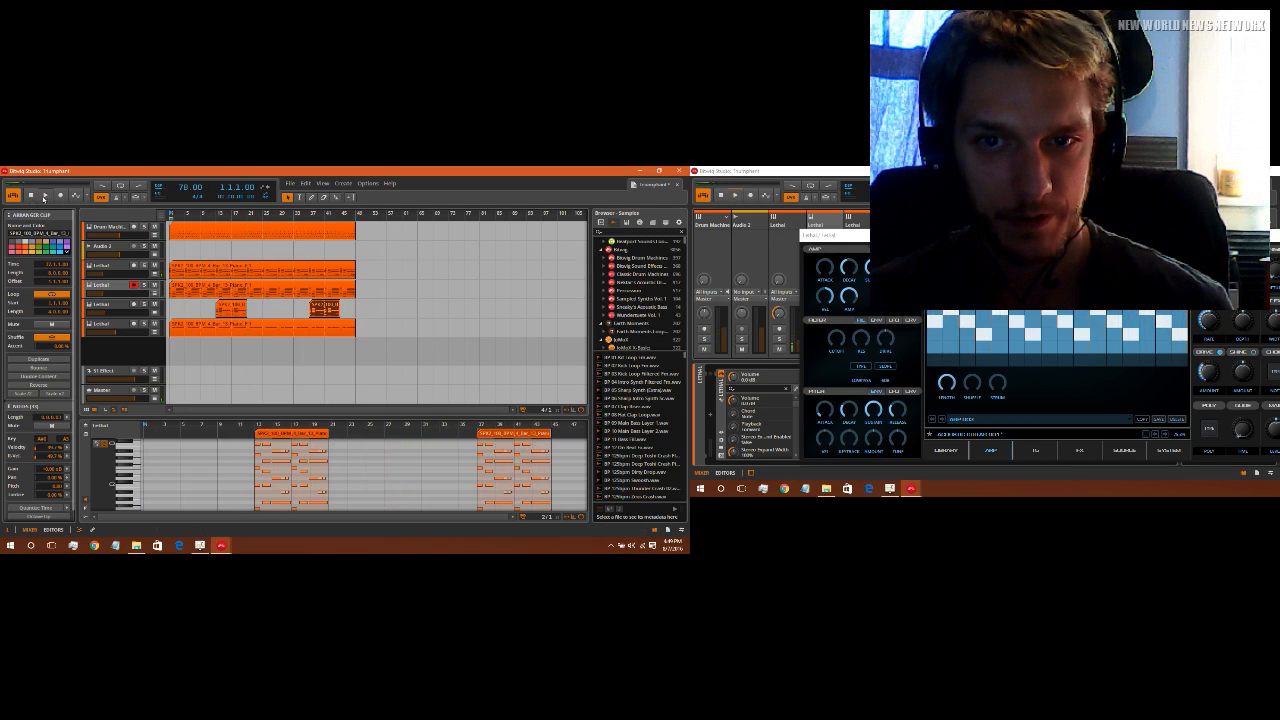
{"action": "left_click", "coordinate": [42, 198]}
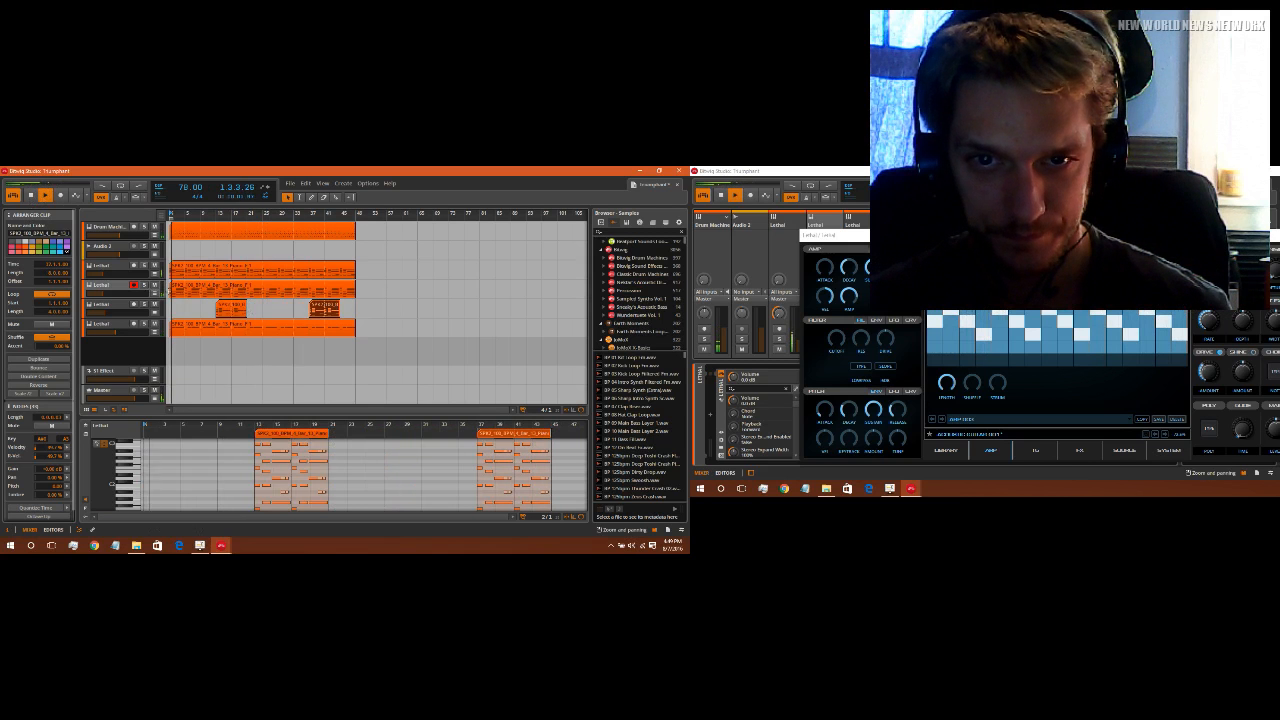
Step: Reduce the second Lethal track's clip to bars 13–21 and 37–45, and make the third track's clips cover bars 5–21 and 25–45
{"action": "left_click_drag", "start_coordinate": [171, 290], "coordinate": [218, 290]}
{"action": "left_click_drag", "start_coordinate": [354, 290], "coordinate": [210, 311]}
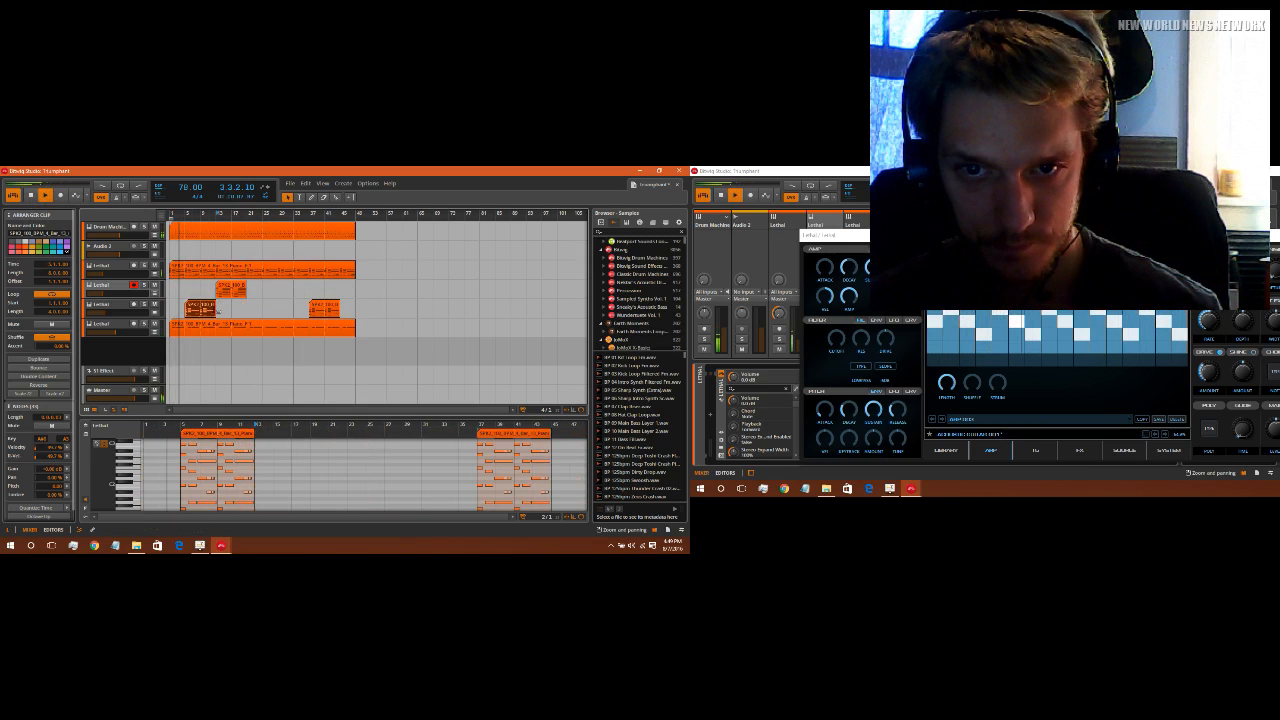
{"action": "left_click", "coordinate": [230, 291]}
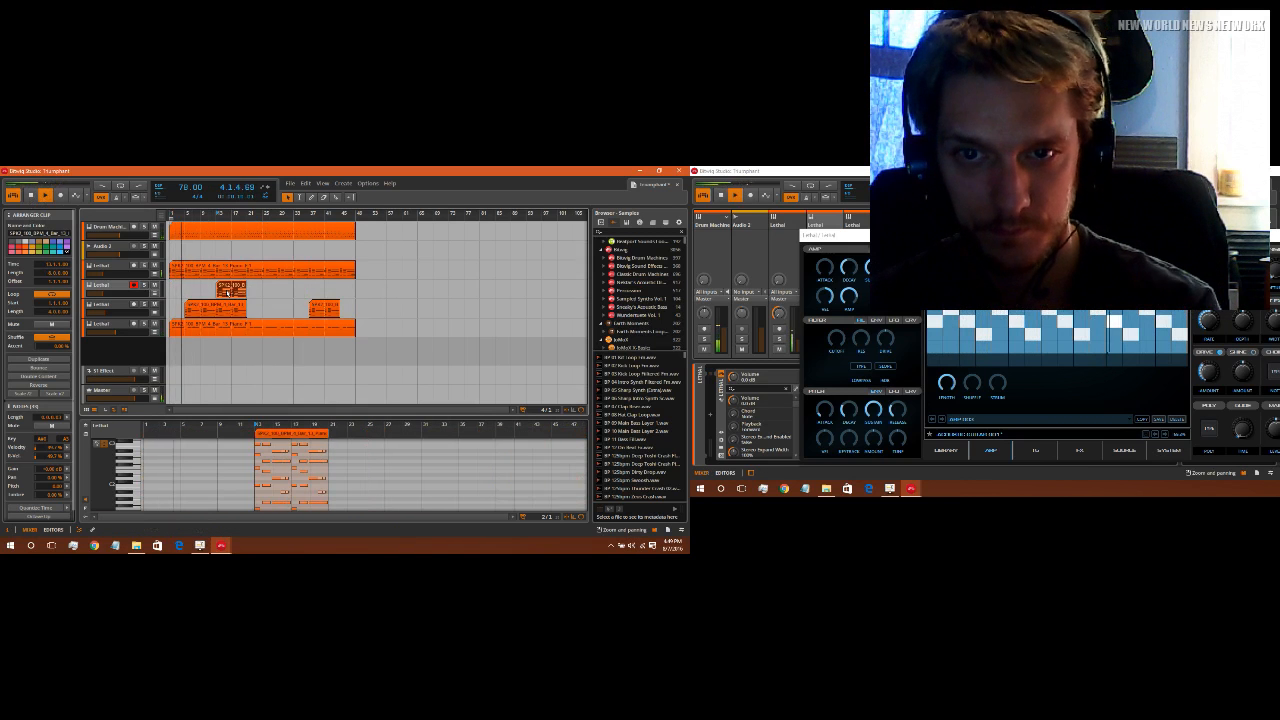
{"action": "left_click_drag", "start_coordinate": [230, 291], "coordinate": [344, 314]}
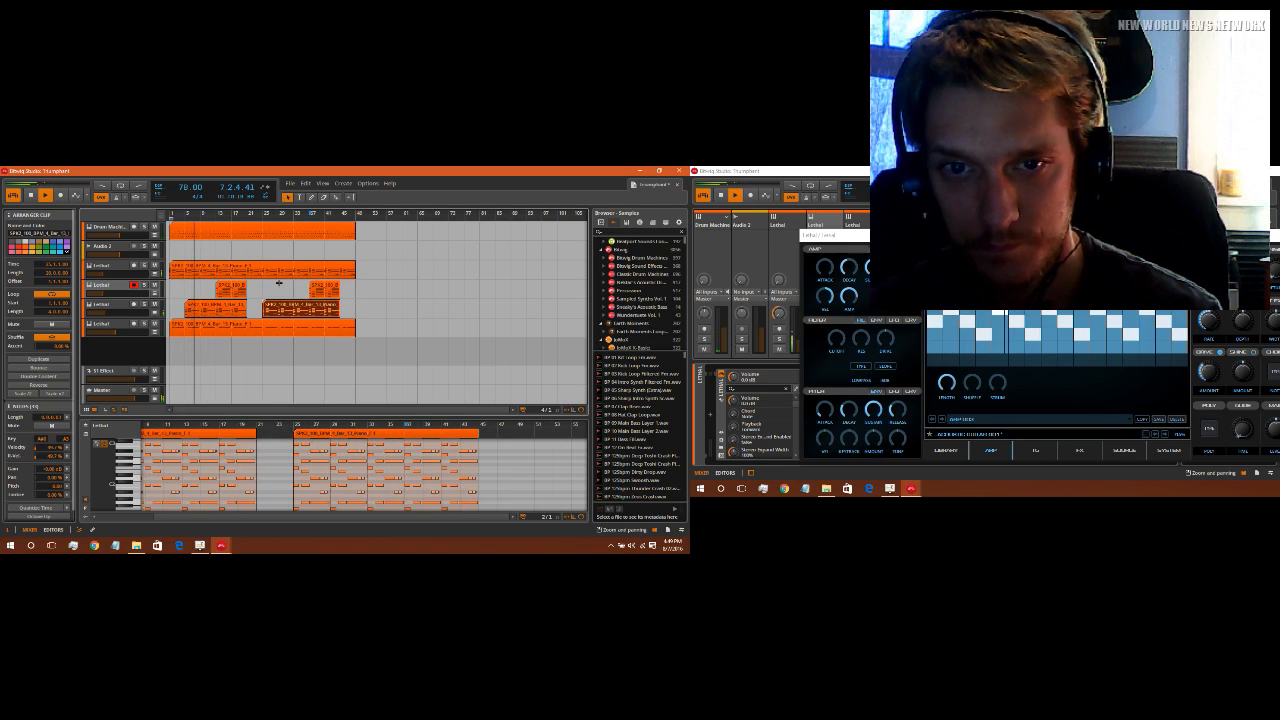
Step: Shorten the clips on the first and fourth Lethal tracks to end at bar 45
{"action": "left_click_drag", "start_coordinate": [353, 274], "coordinate": [339, 274]}
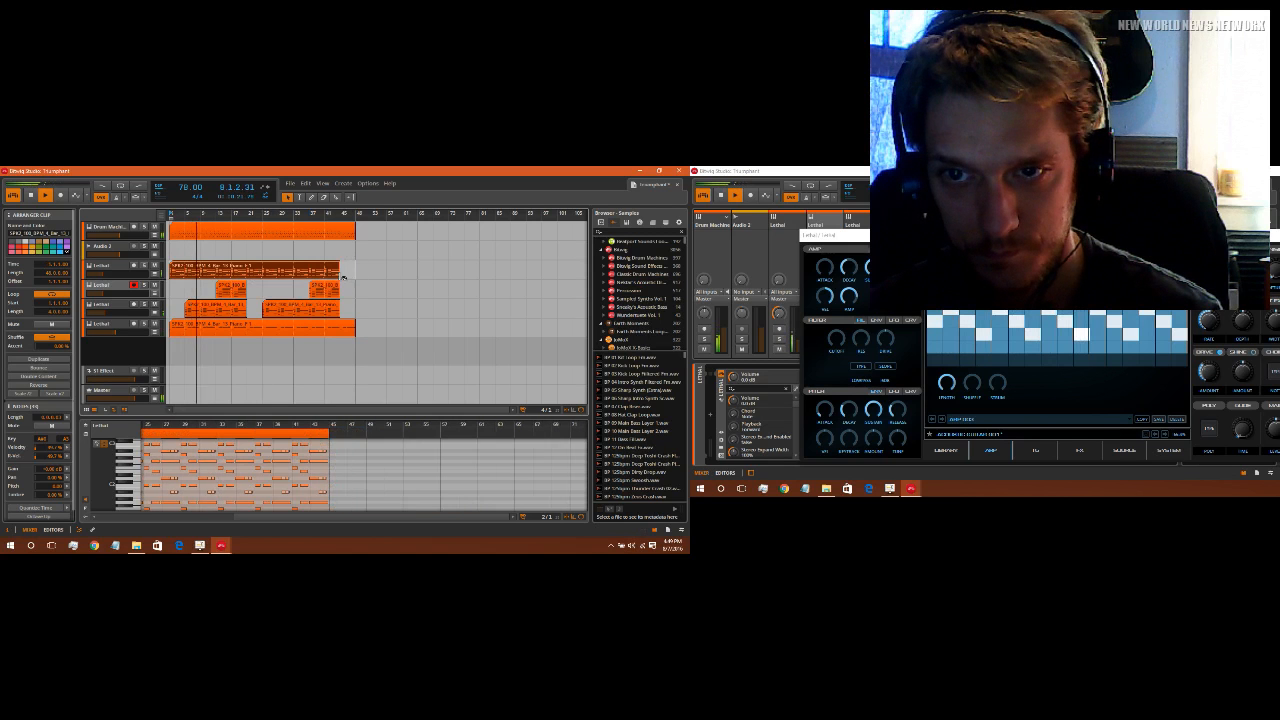
{"action": "left_click_drag", "start_coordinate": [357, 333], "coordinate": [341, 334]}
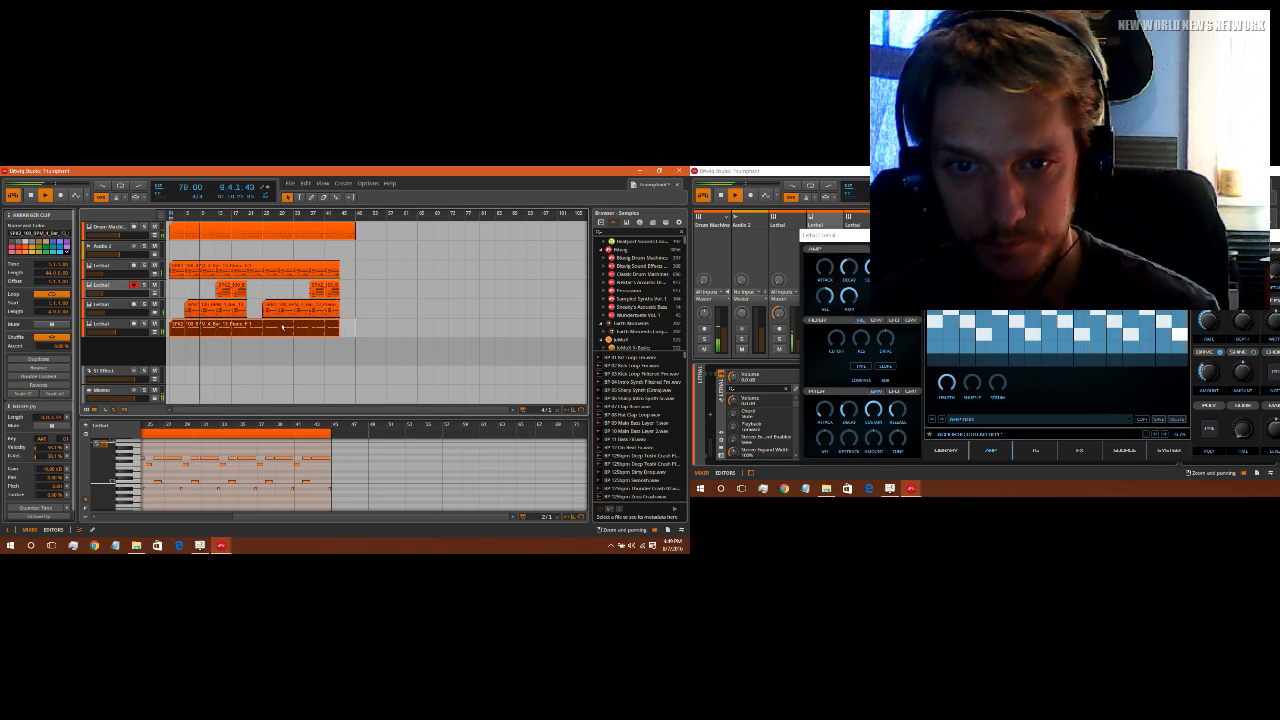
Step: Duplicate the first Lethal track again and open the new copy's synth window
{"action": "left_click", "coordinate": [109, 270]}
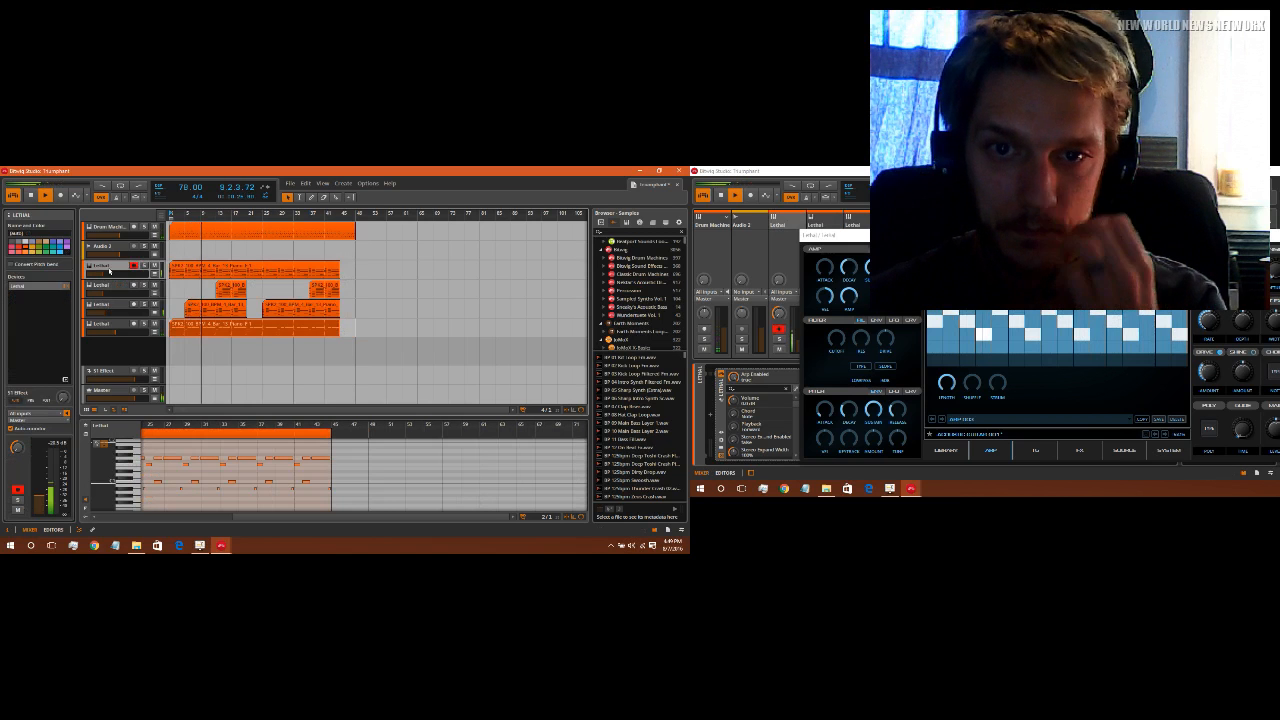
{"action": "right_click", "coordinate": [110, 270]}
{"action": "left_click", "coordinate": [135, 385]}
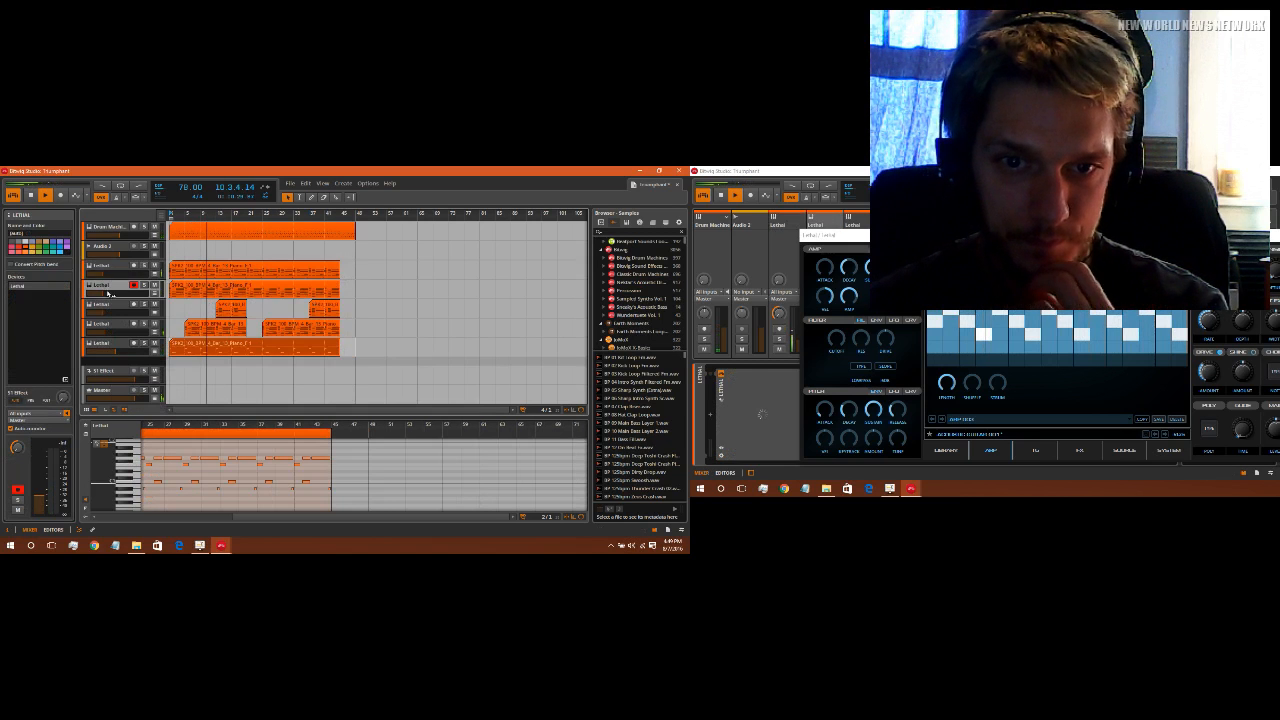
{"action": "left_click", "coordinate": [111, 306]}
{"action": "left_click", "coordinate": [104, 287]}
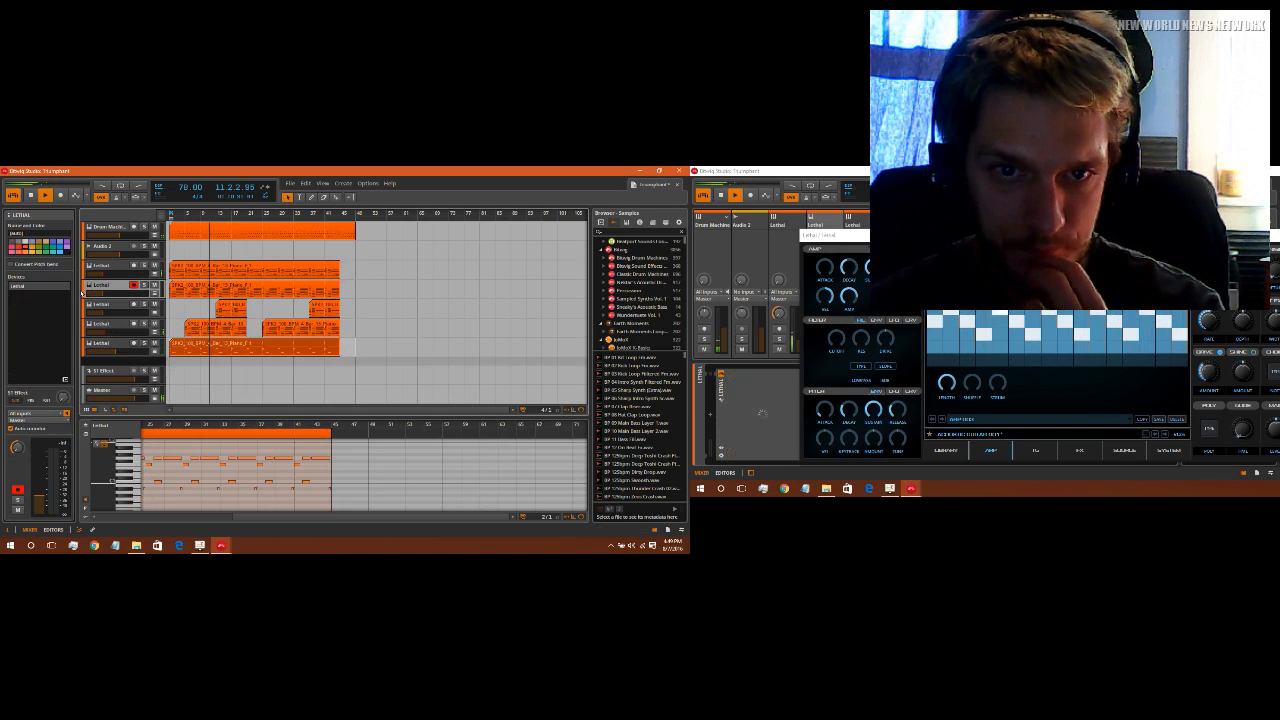
{"action": "left_click", "coordinate": [66, 288]}
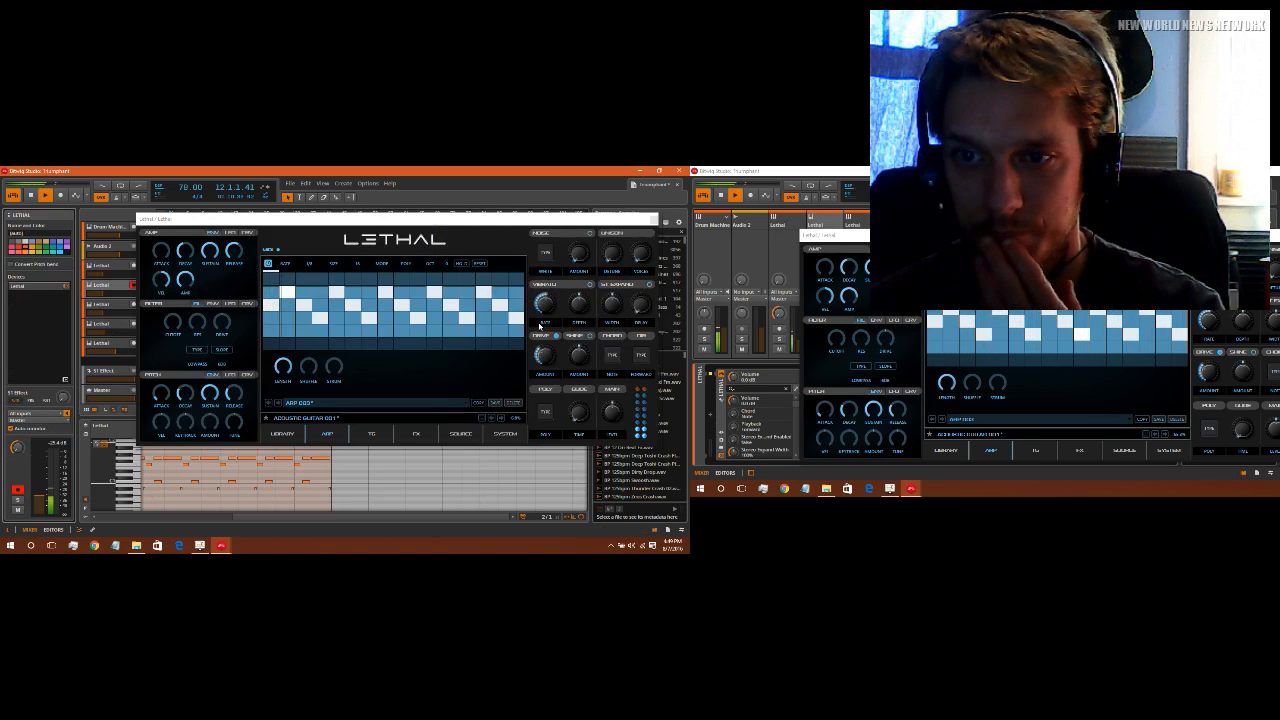
Step: Load the Commercial Stab 001 preset in the new copy's synth and toggle its arpeggiator, closing the synth window
{"action": "left_click", "coordinate": [284, 434]}
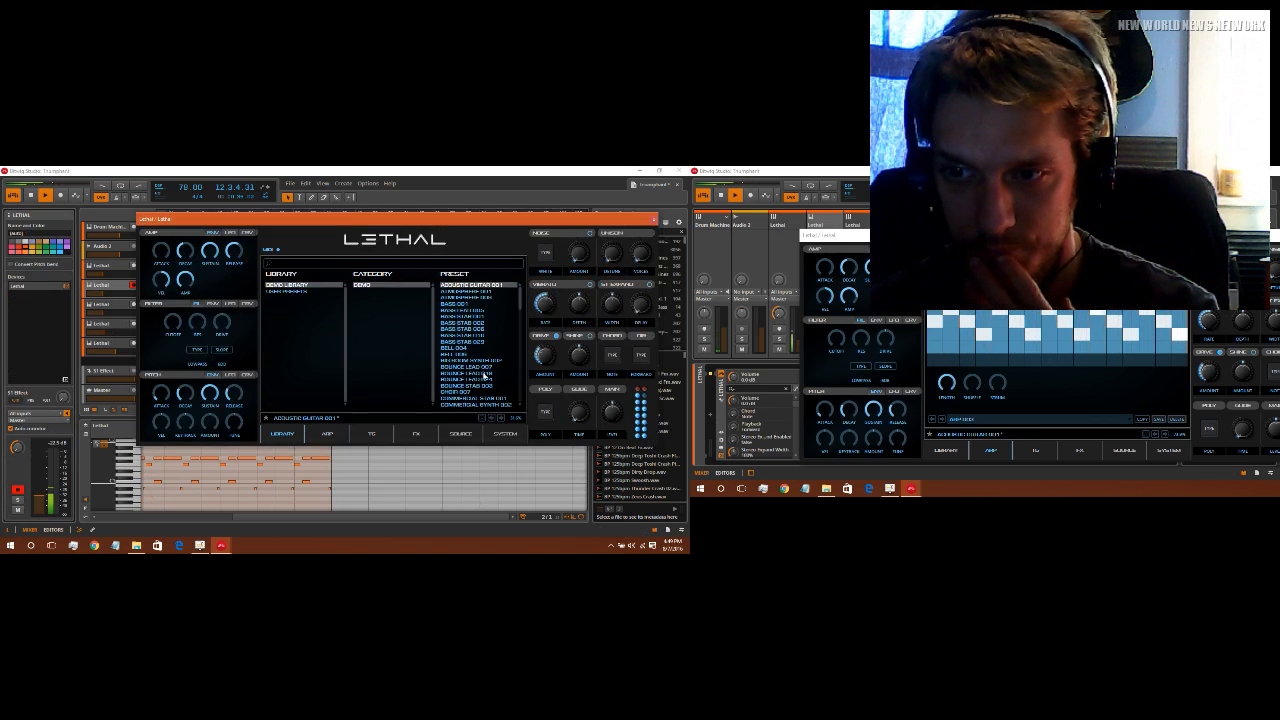
{"action": "left_click", "coordinate": [472, 400]}
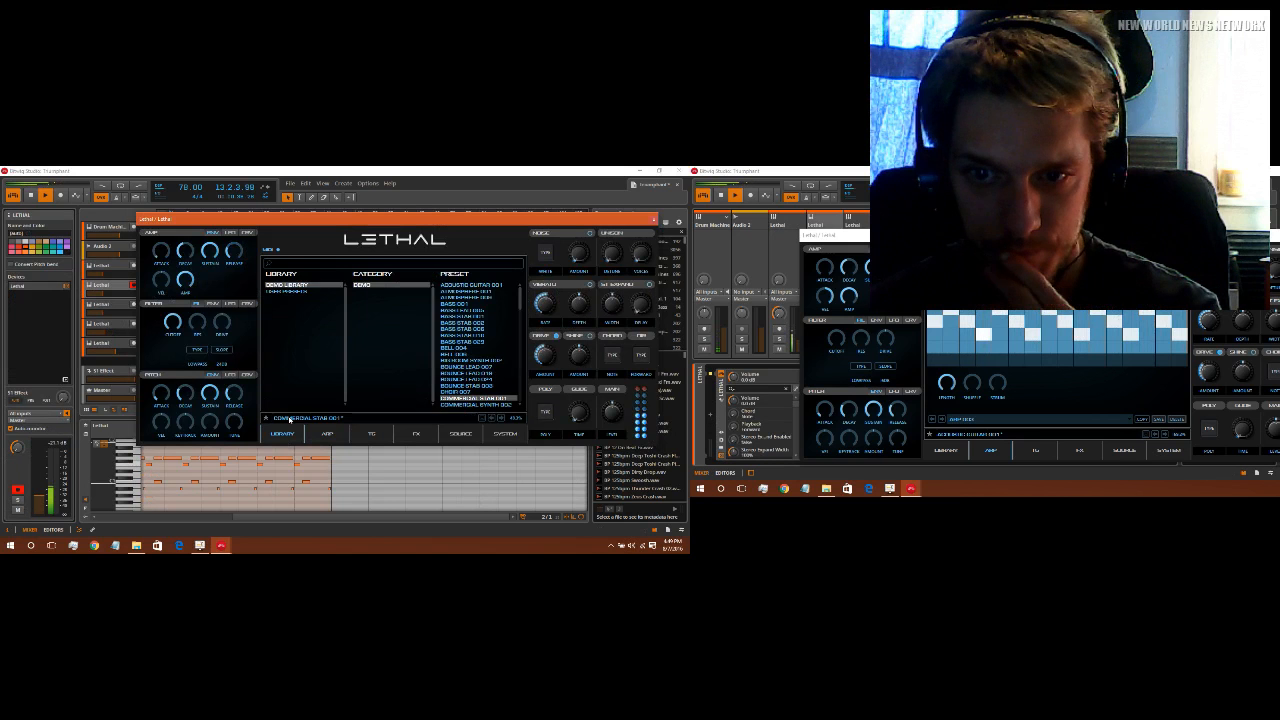
{"action": "left_click", "coordinate": [320, 435]}
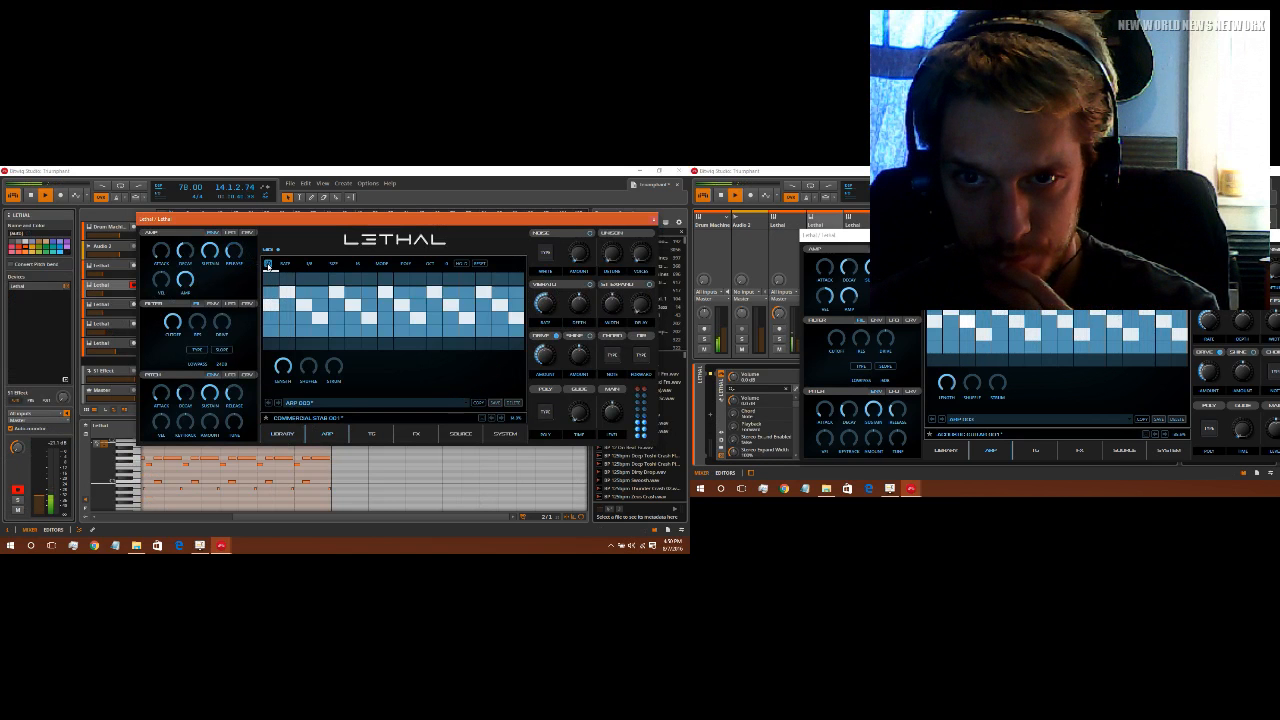
{"action": "left_click", "coordinate": [655, 221]}
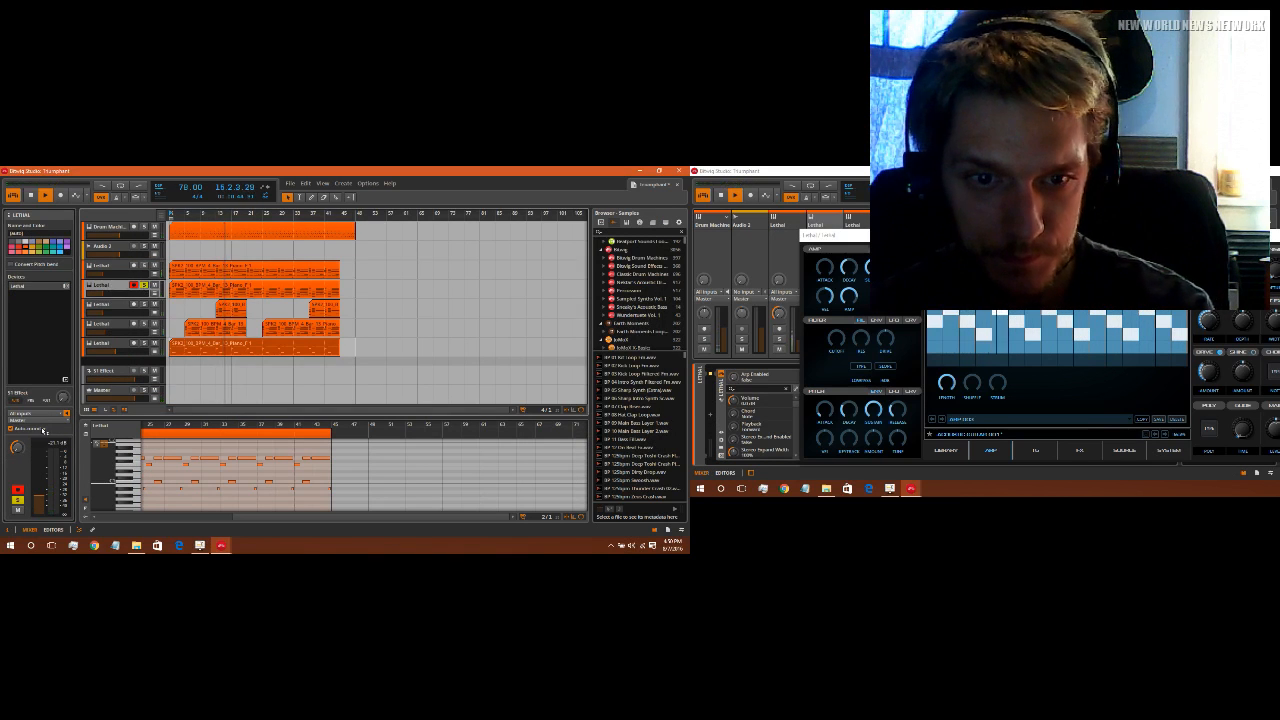
Step: Replace the new copy's sound with a Pad preset from the demo library and close the synth window
{"action": "left_click", "coordinate": [67, 286]}
{"action": "left_click", "coordinate": [280, 433]}
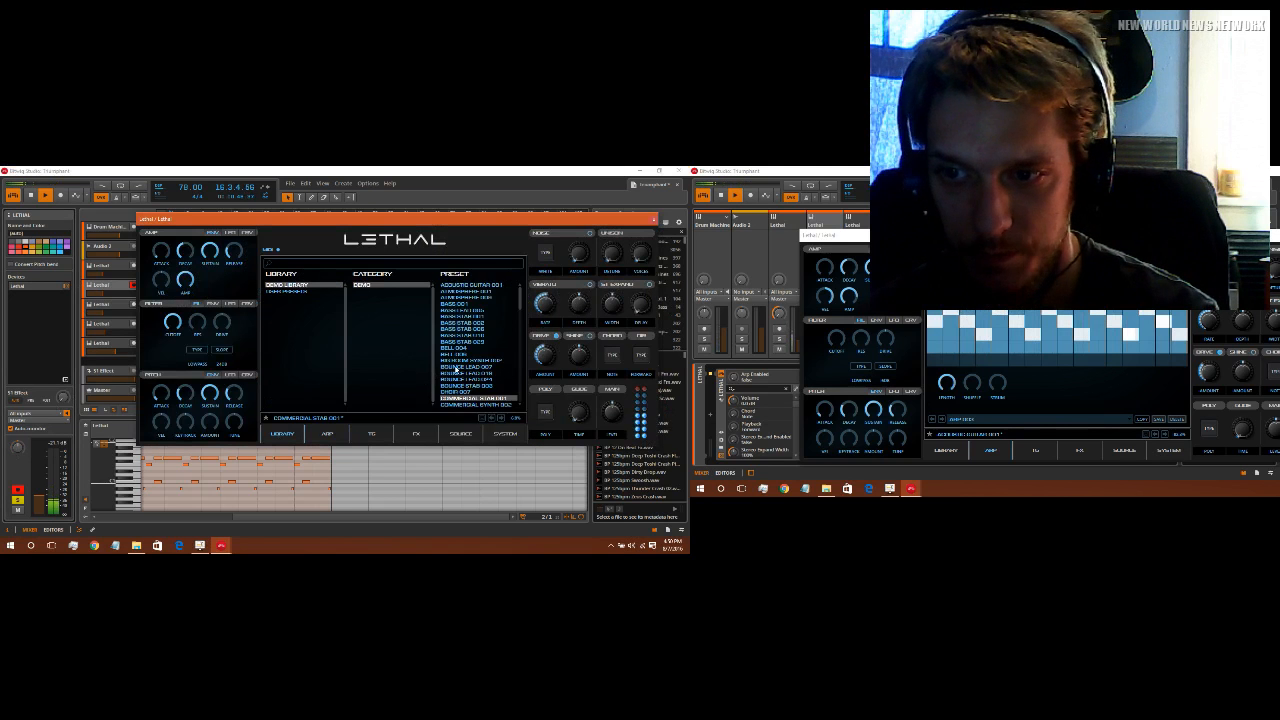
{"action": "left_click", "coordinate": [455, 388]}
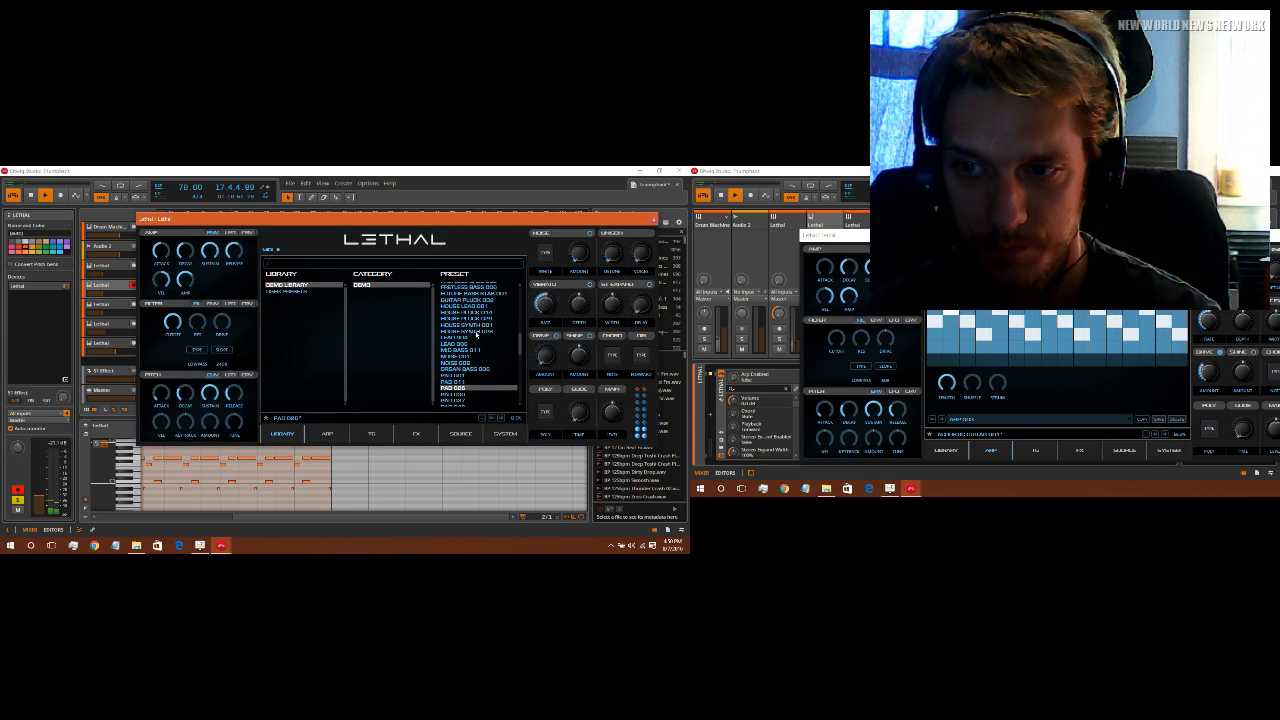
{"action": "left_click", "coordinate": [652, 219]}
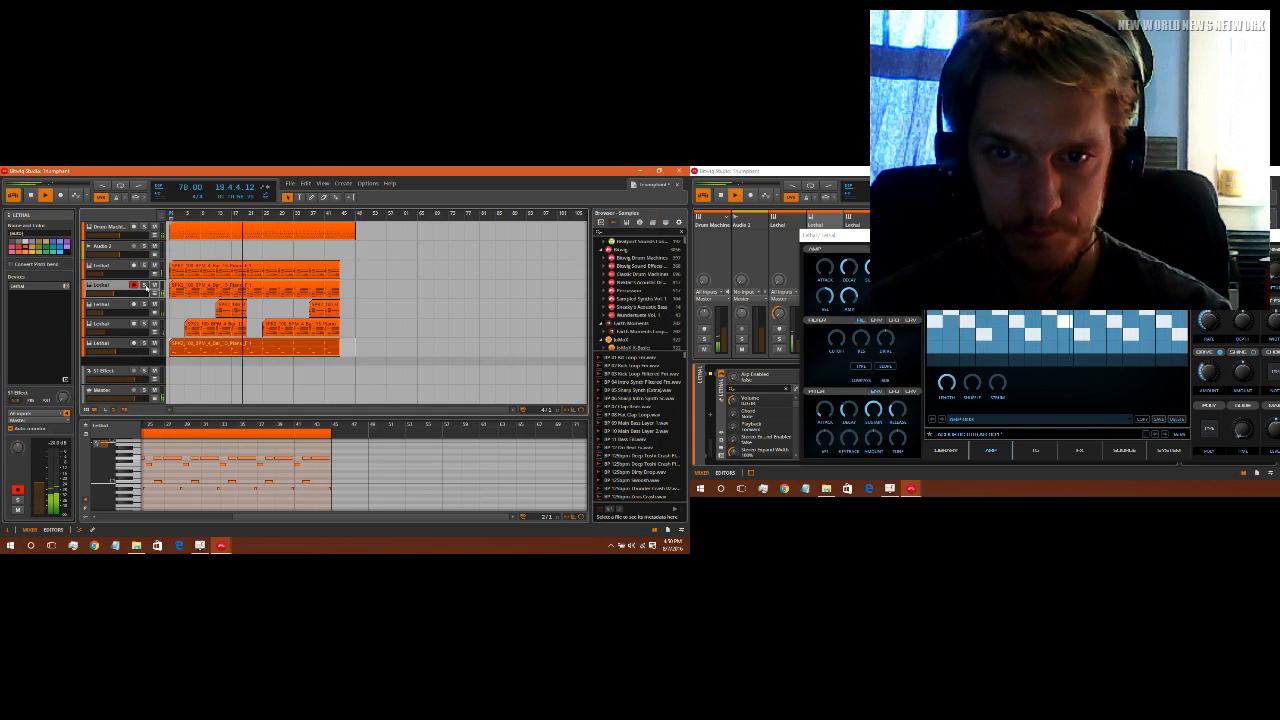
Step: Adjust the second Lethal track's volume and restart playback from the beginning
{"action": "left_click_drag", "start_coordinate": [54, 493], "coordinate": [54, 491]}
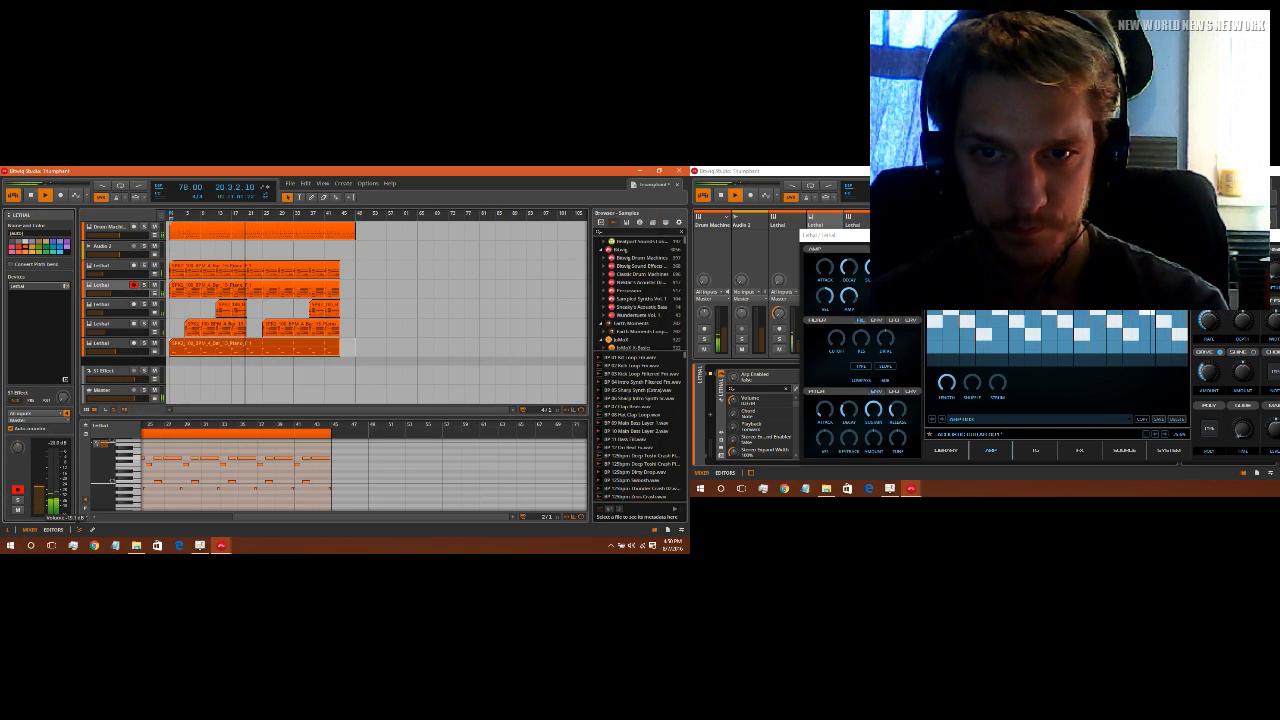
{"action": "left_click", "coordinate": [32, 197]}
{"action": "left_click", "coordinate": [45, 196]}
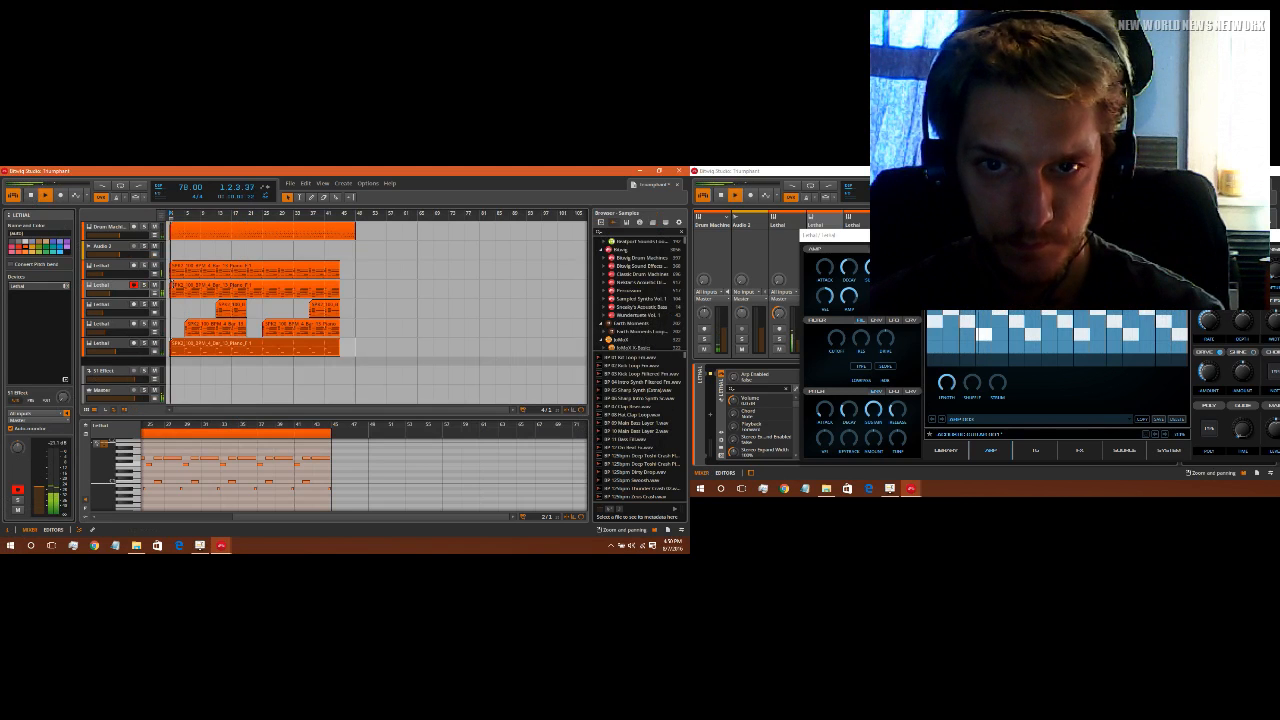
Step: Trim the second Lethal track's clip to start at bar 9 and transpose its notes down an octave
{"action": "left_click_drag", "start_coordinate": [171, 288], "coordinate": [202, 290]}
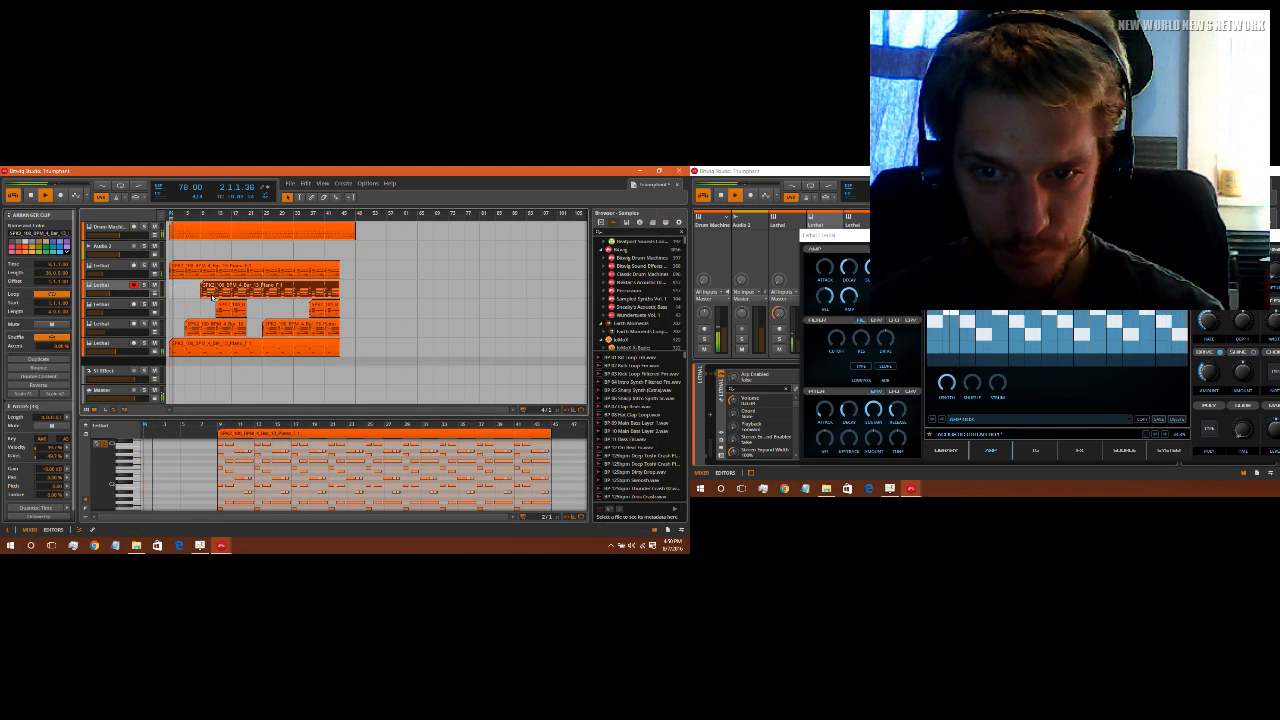
{"action": "scroll", "coordinate": [56, 515], "scroll_direction": "down", "scroll_amount": 2}
{"action": "left_click", "coordinate": [54, 516]}
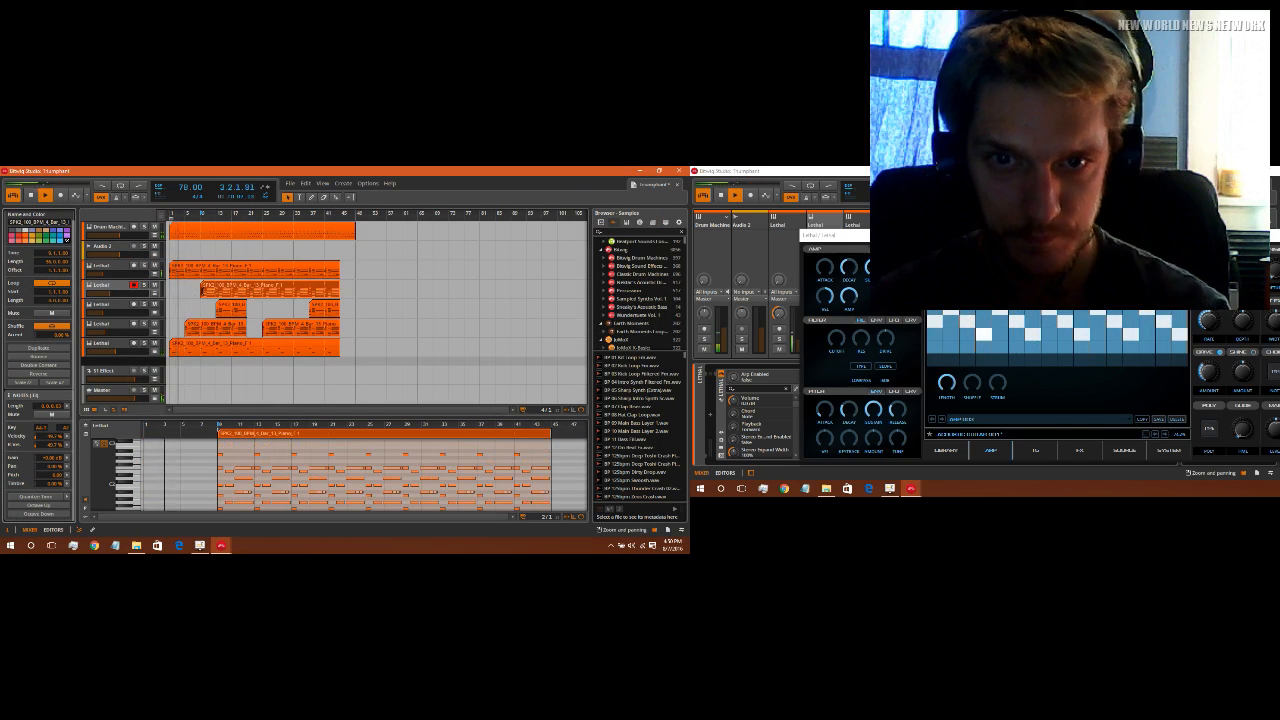
Step: Load the Sequence Eighths 021 arpeggiator pattern in the fourth Lethal track's synth, toggle the arpeggiator and close the synth window
{"action": "left_click", "coordinate": [95, 331]}
{"action": "left_click", "coordinate": [67, 289]}
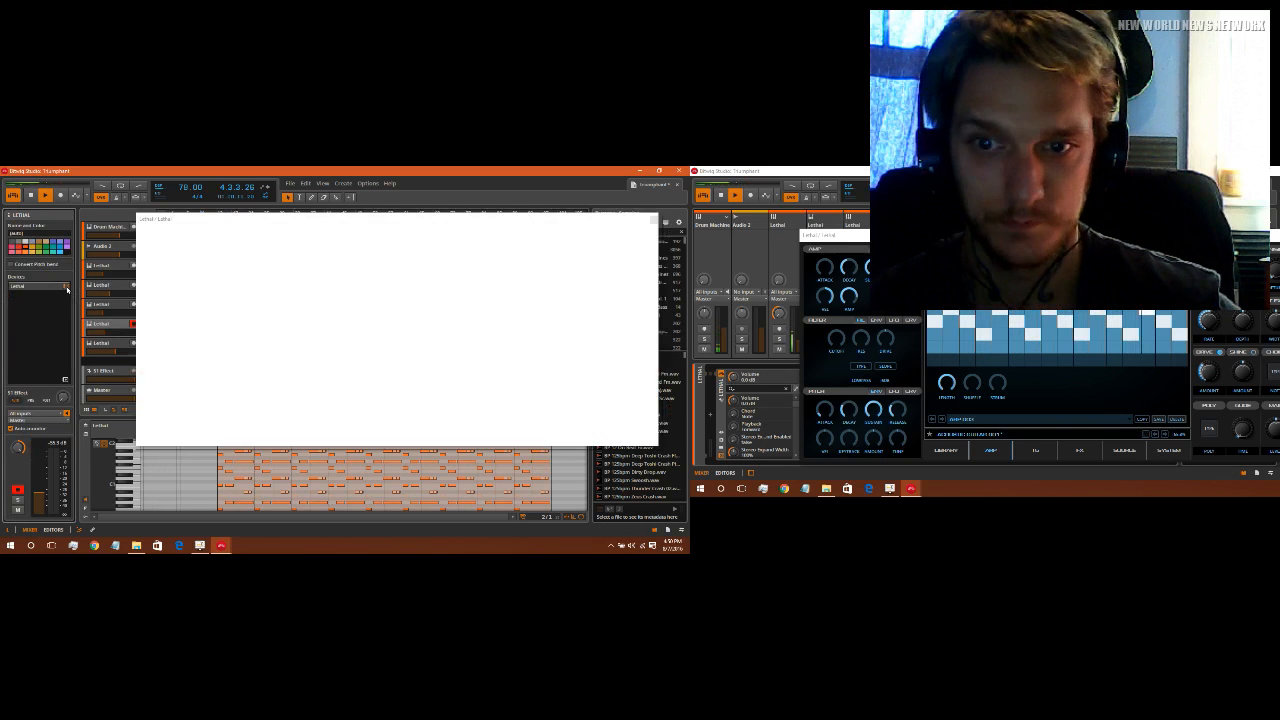
{"action": "left_click", "coordinate": [312, 437]}
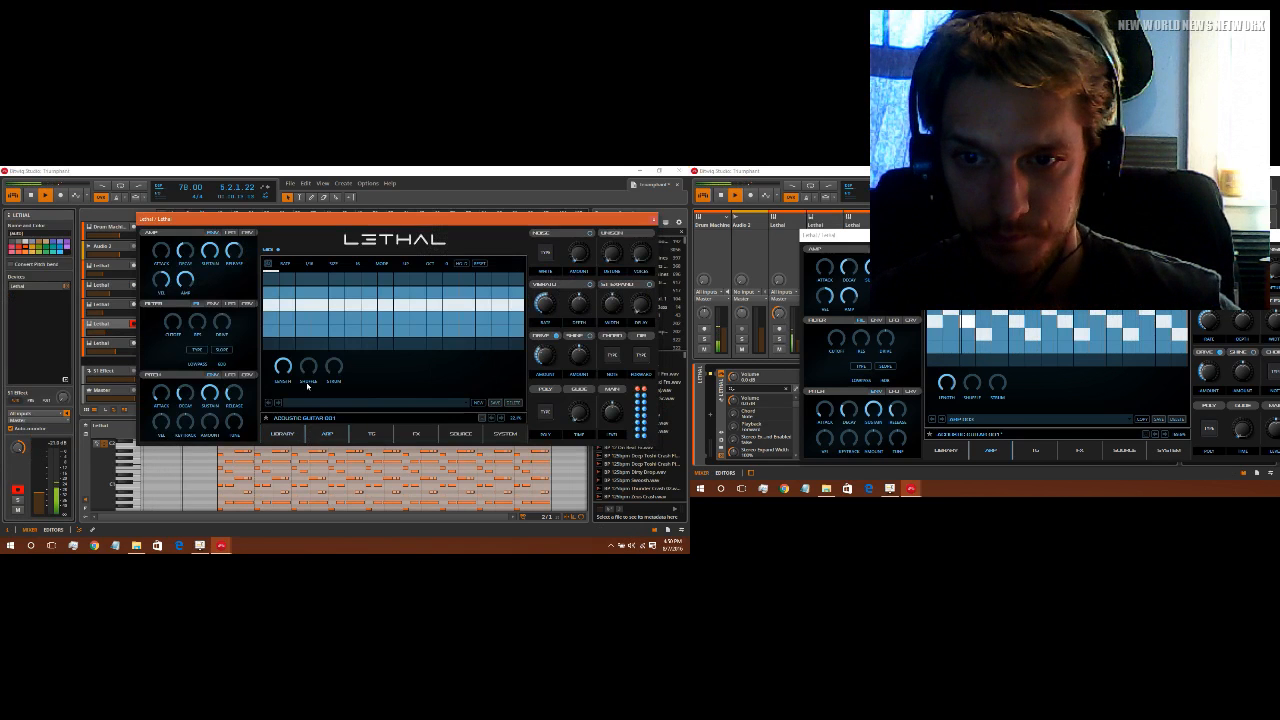
{"action": "left_click", "coordinate": [472, 404]}
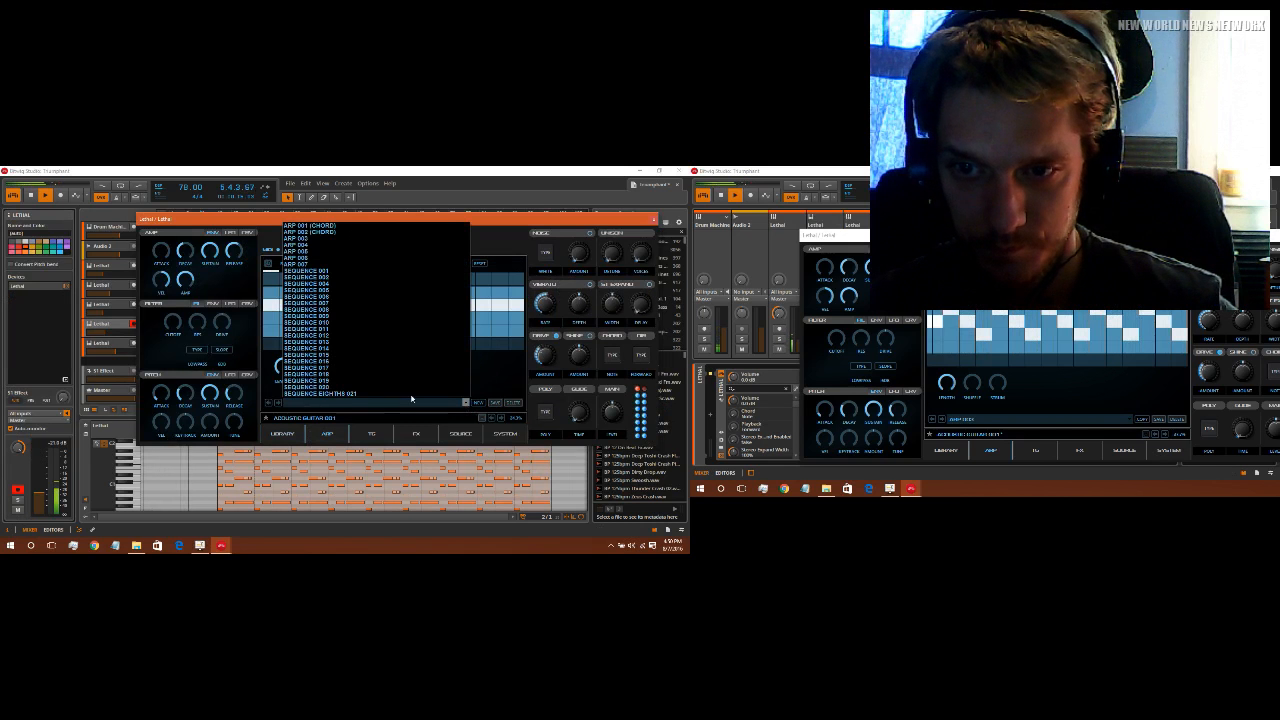
{"action": "left_click", "coordinate": [357, 397]}
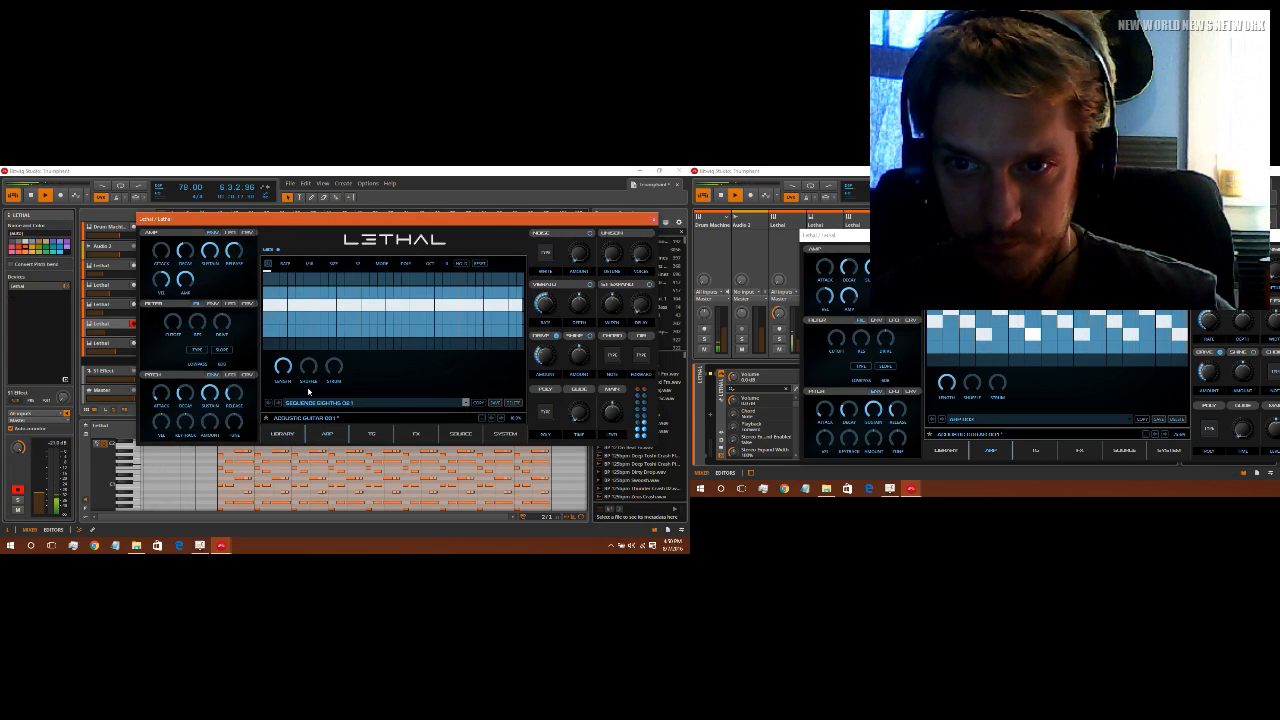
{"action": "left_click", "coordinate": [267, 264]}
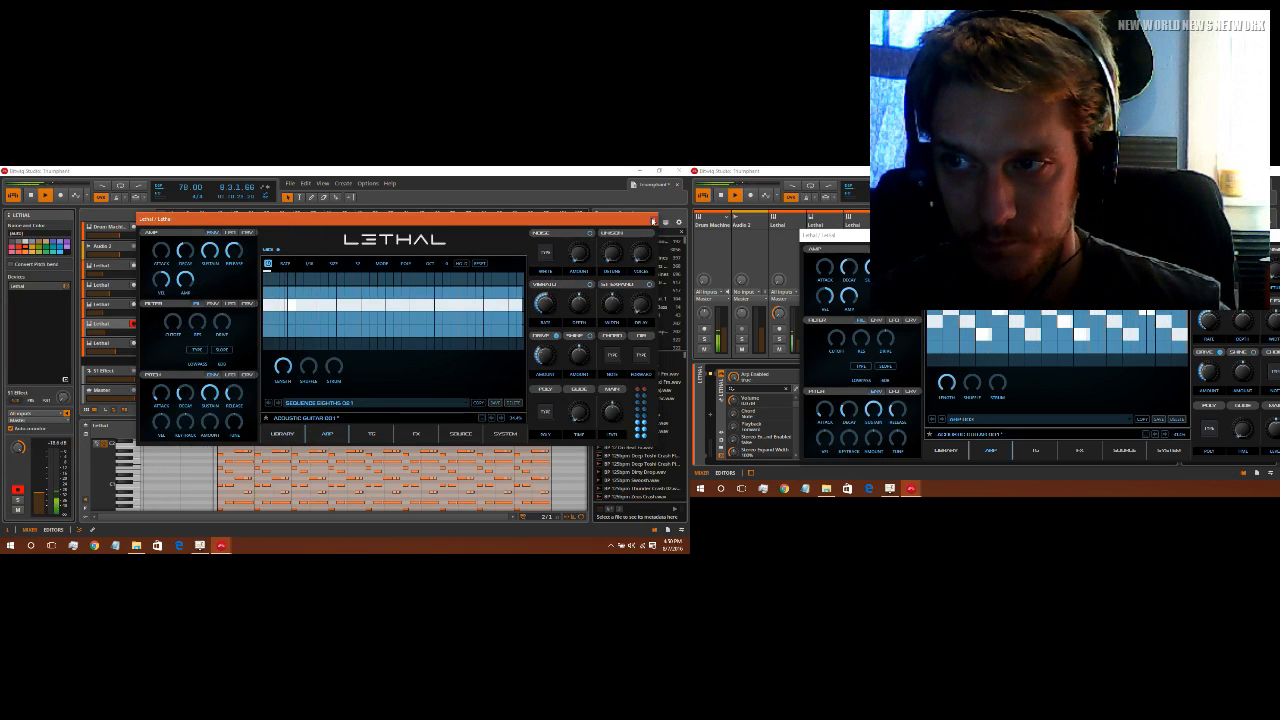
{"action": "left_click", "coordinate": [653, 219]}
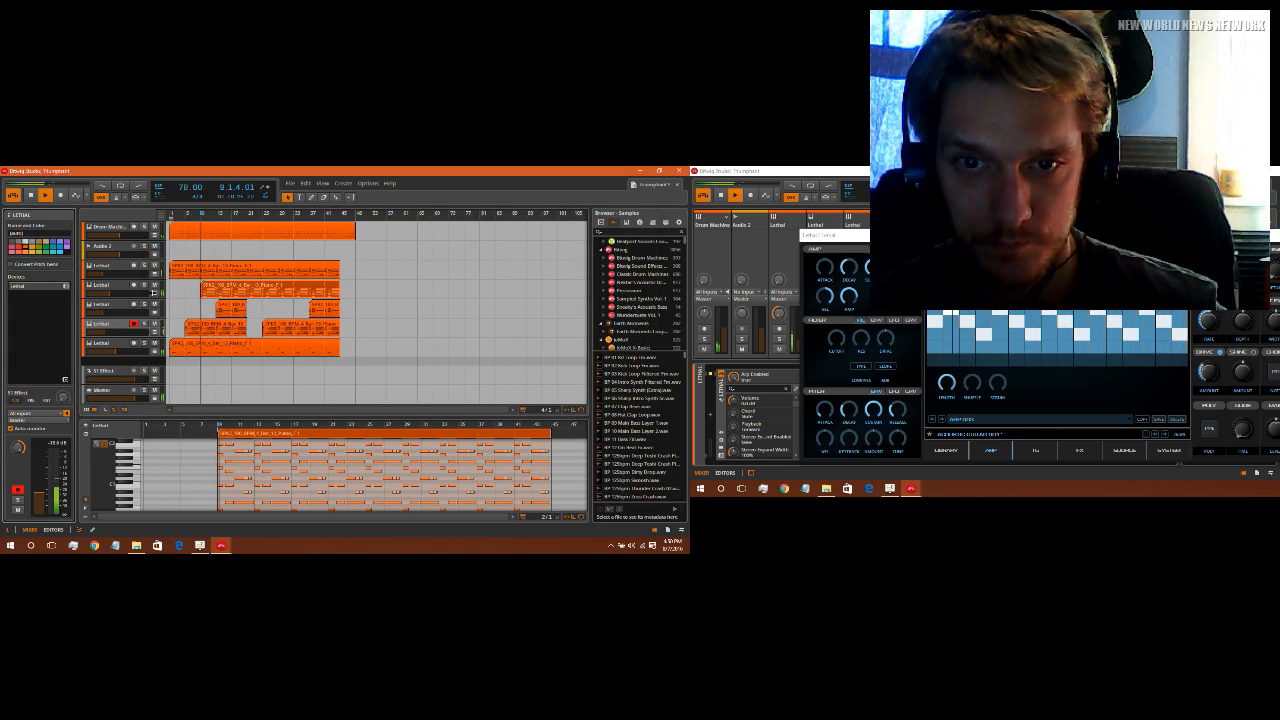
Step: Load a different Pad preset from the demo library in the second Lethal track's synth and close its window
{"action": "left_click", "coordinate": [108, 287]}
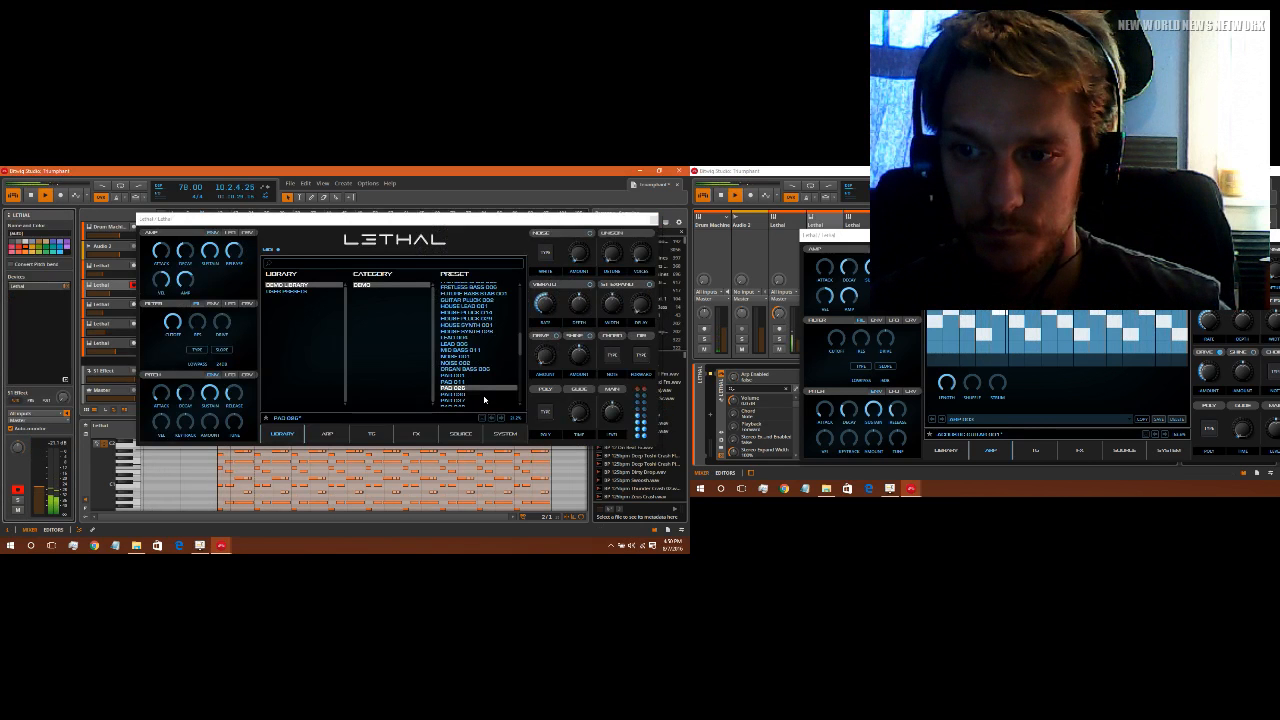
{"action": "left_click", "coordinate": [474, 393]}
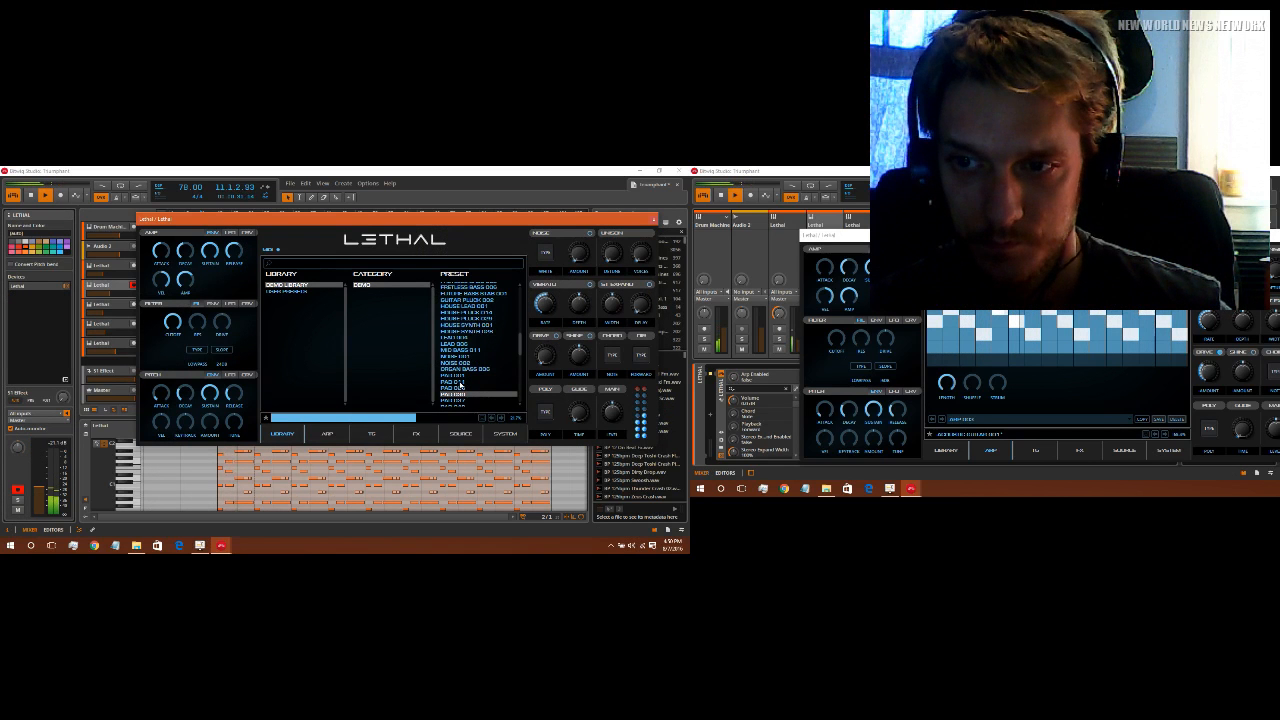
{"action": "scroll", "coordinate": [460, 349], "scroll_direction": "down", "scroll_amount": 5}
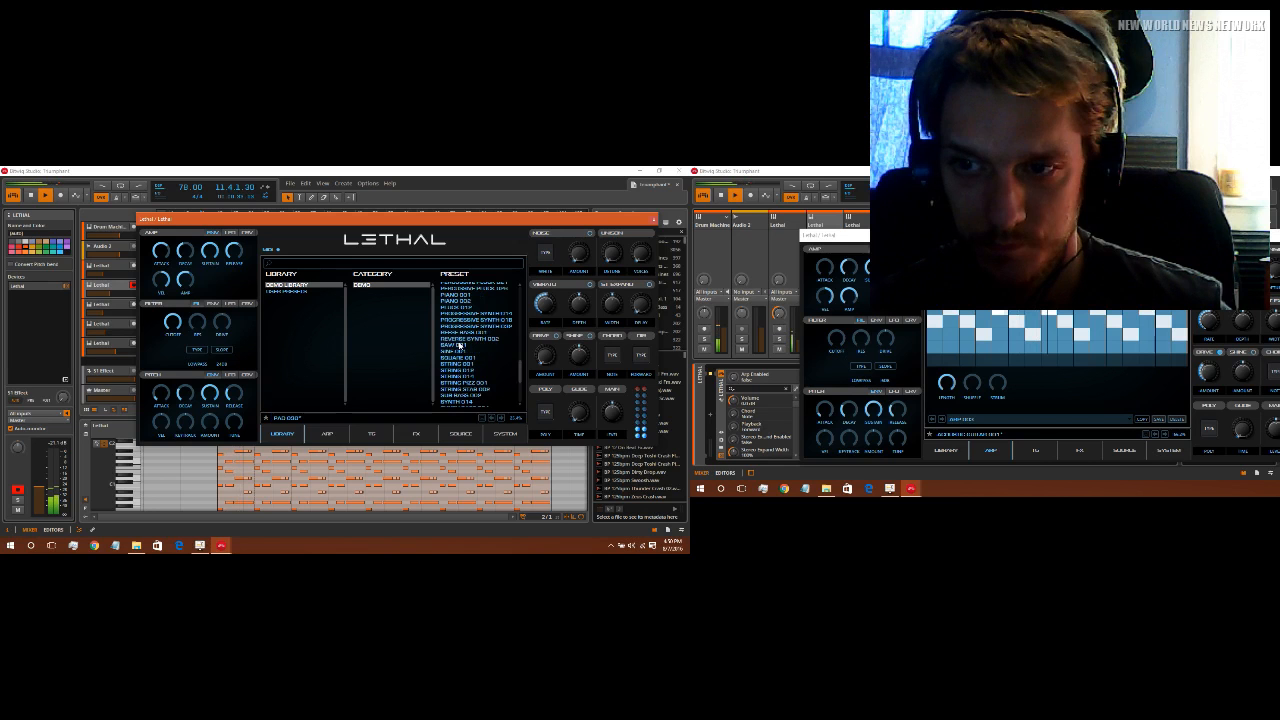
{"action": "left_click", "coordinate": [655, 221]}
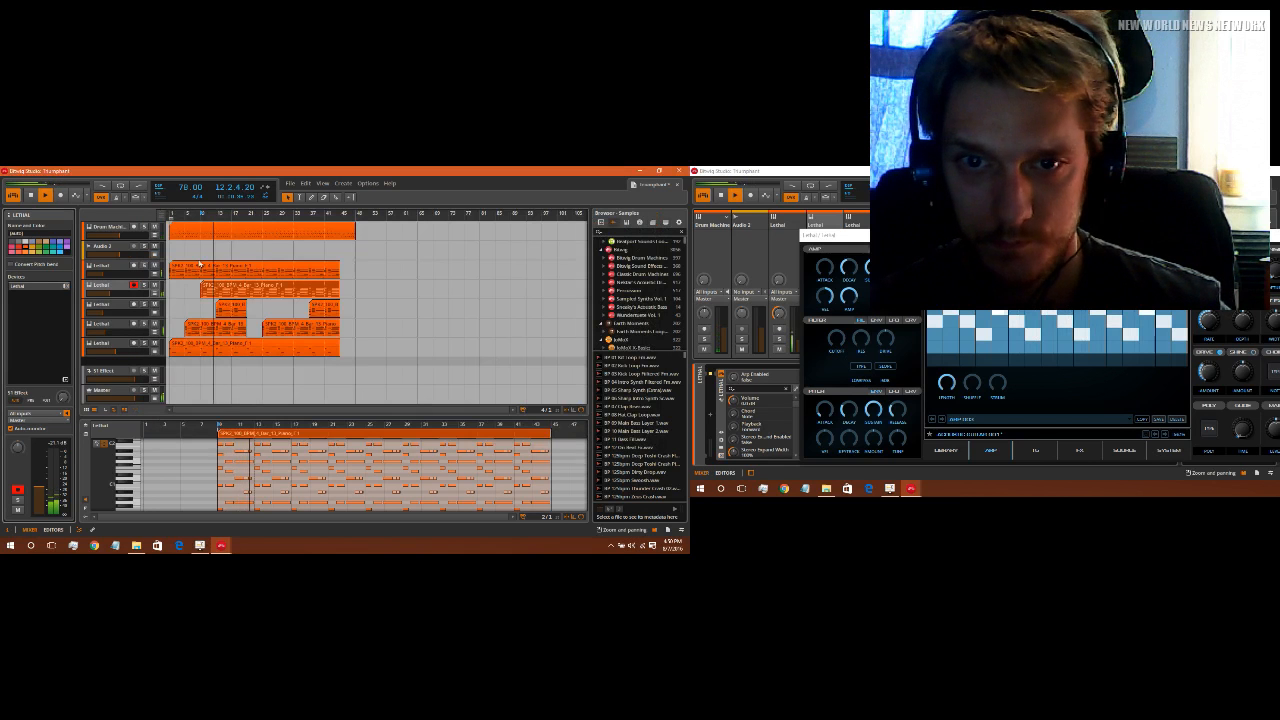
Step: Adjust the volumes of the fourth and first Lethal tracks
{"action": "left_click", "coordinate": [111, 330]}
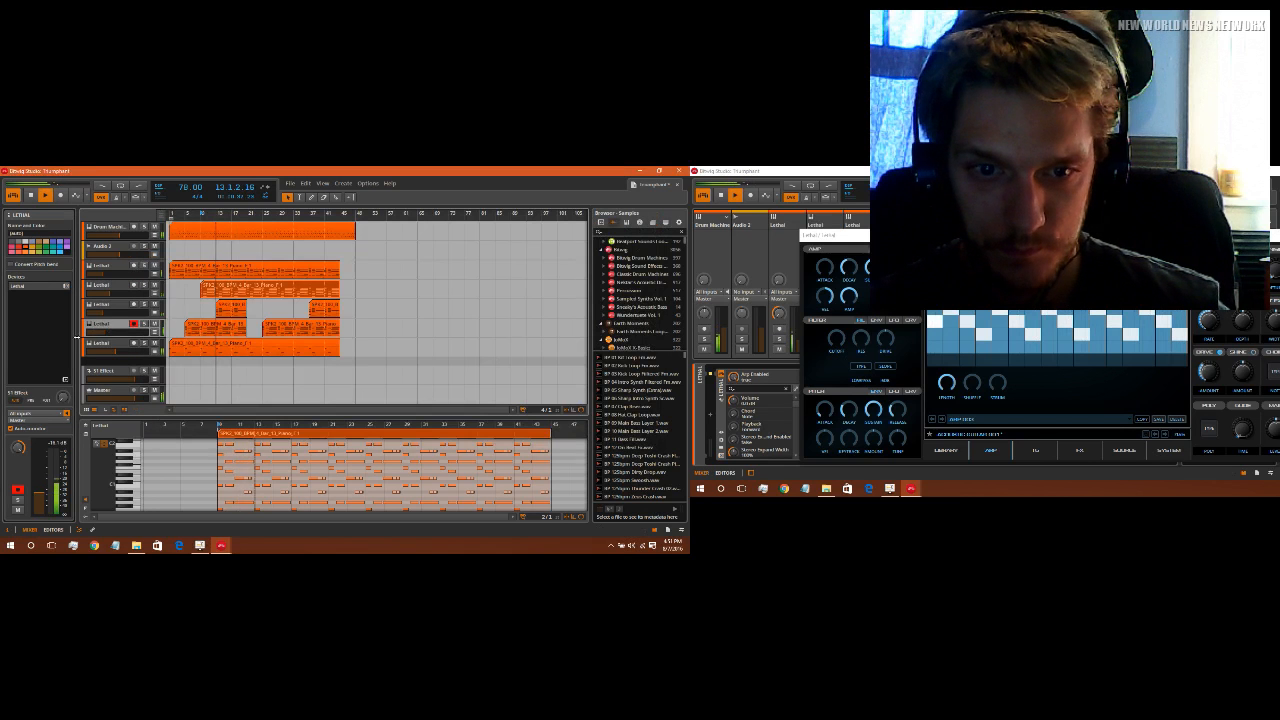
{"action": "left_click", "coordinate": [40, 497]}
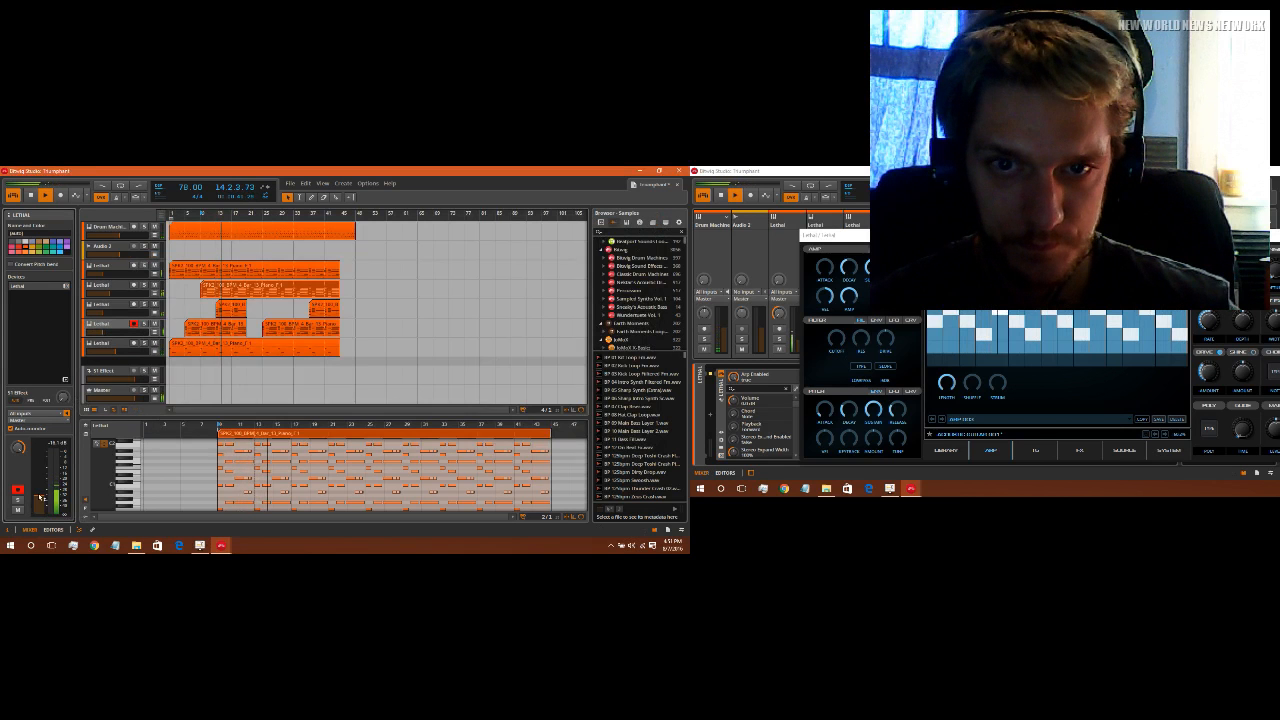
{"action": "left_click", "coordinate": [107, 268]}
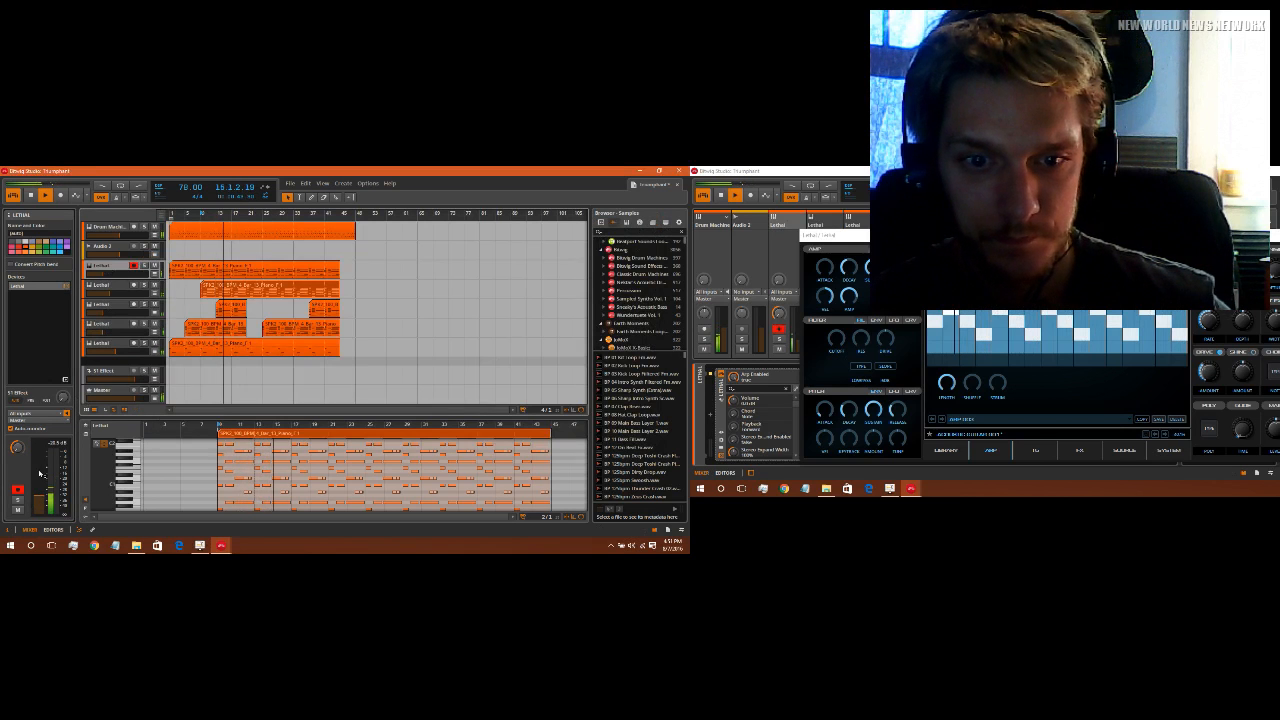
{"action": "left_click_drag", "start_coordinate": [40, 495], "coordinate": [40, 499]}
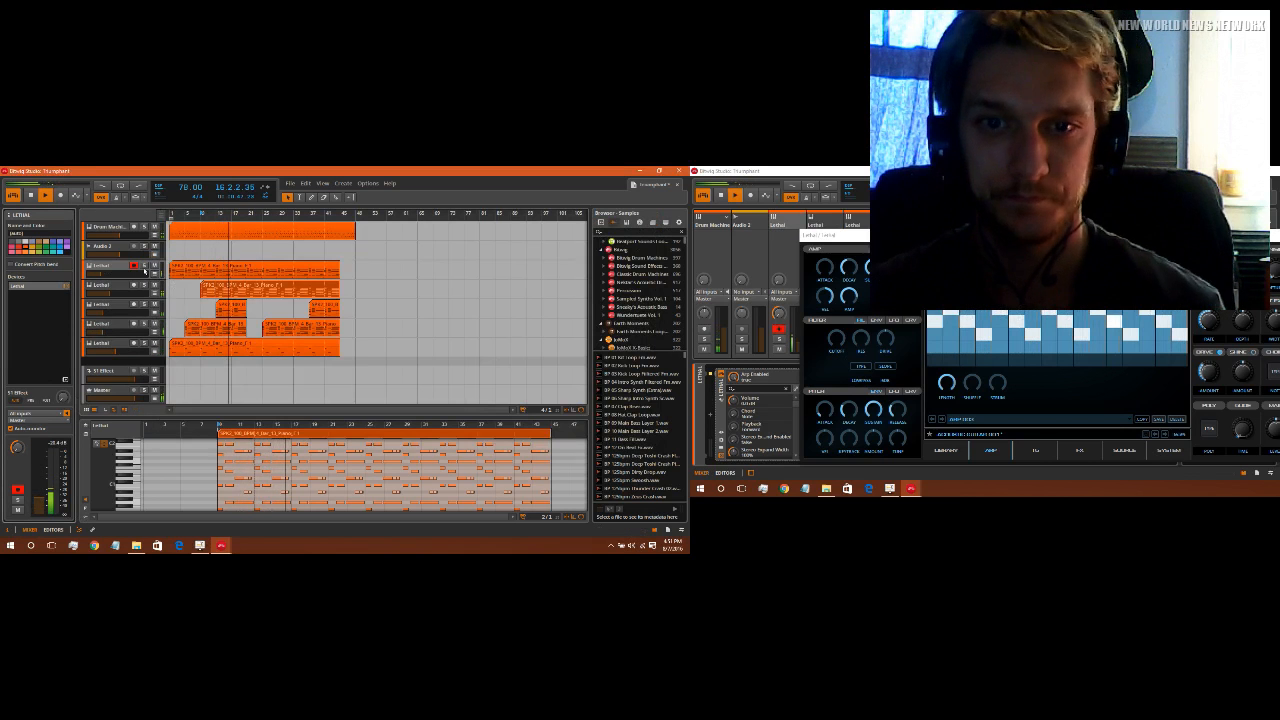
Step: Extend the second Lethal track's clip back to bar 1 and make the first Lethal track's clip run from bar 5 to bar 45
{"action": "left_click", "coordinate": [202, 287]}
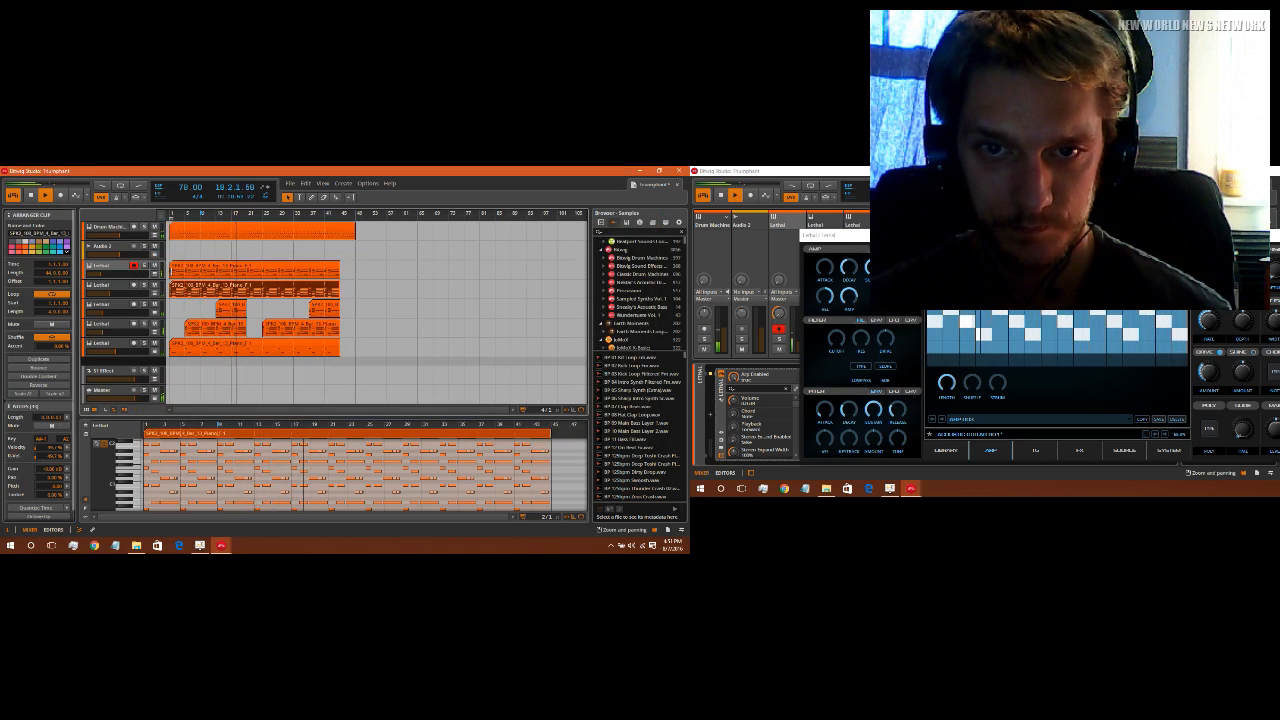
{"action": "left_click_drag", "start_coordinate": [176, 267], "coordinate": [192, 267]}
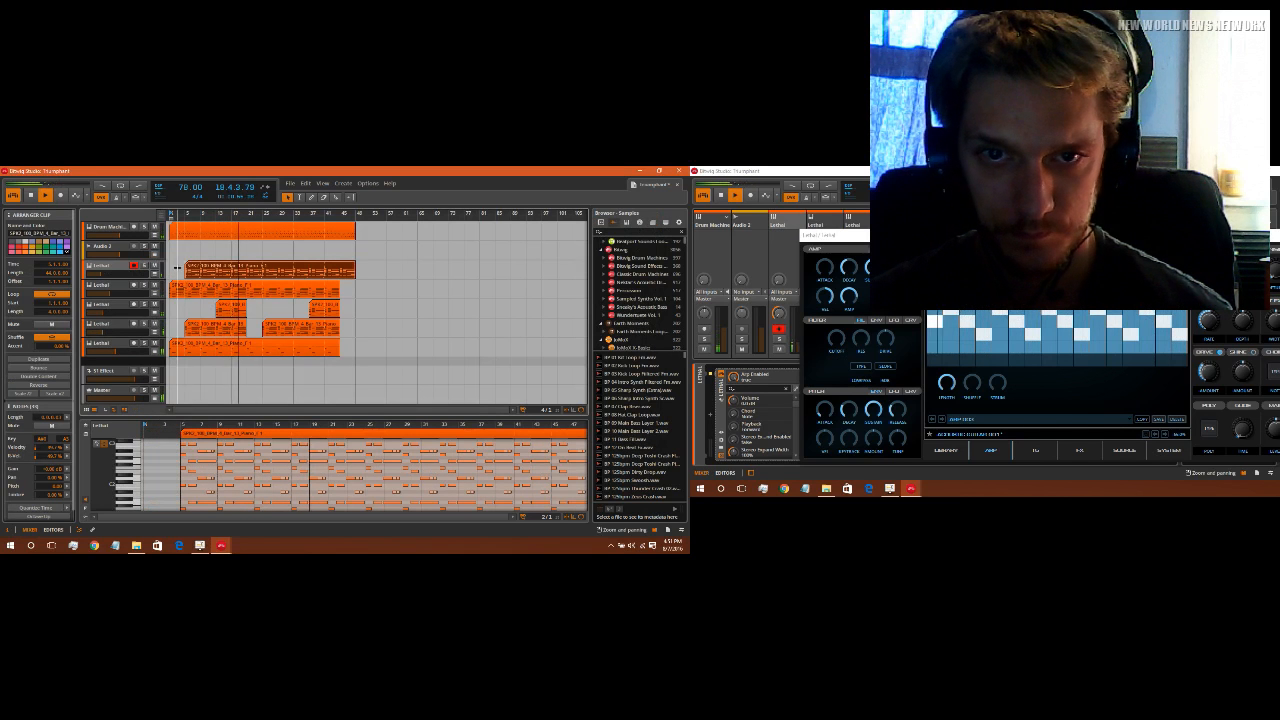
{"action": "left_click", "coordinate": [31, 195]}
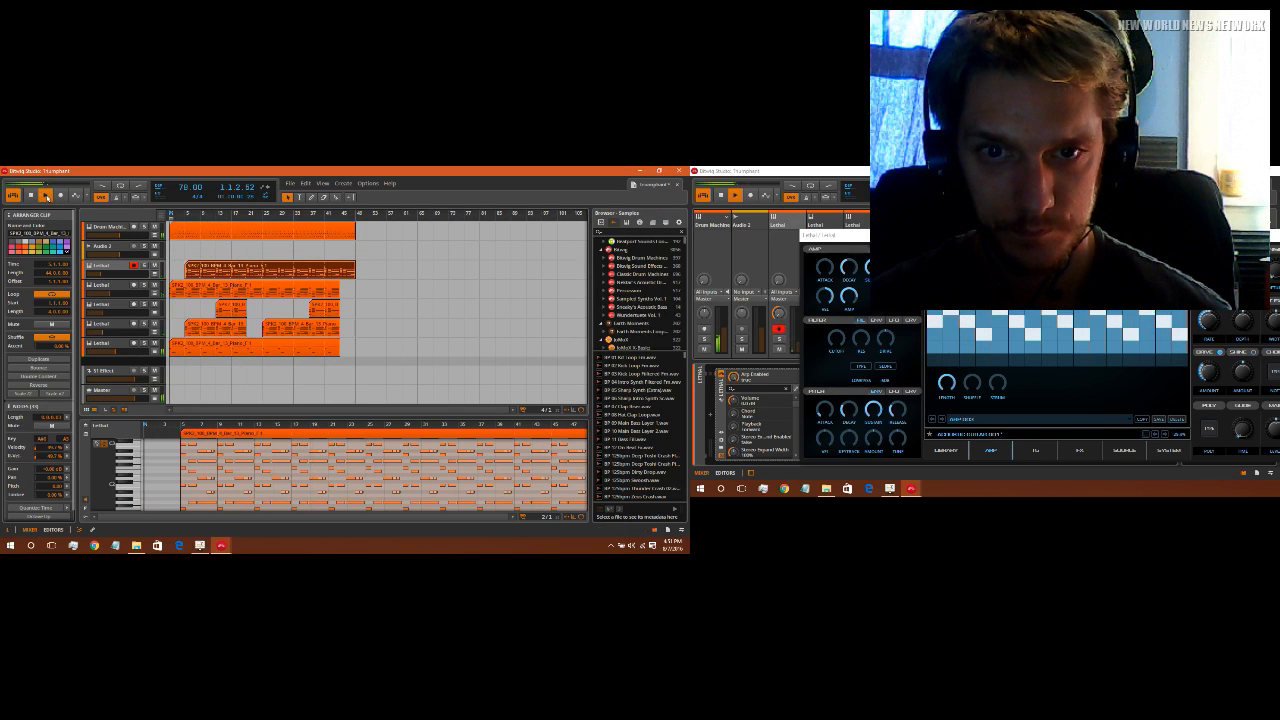
{"action": "left_click_drag", "start_coordinate": [356, 272], "coordinate": [340, 271]}
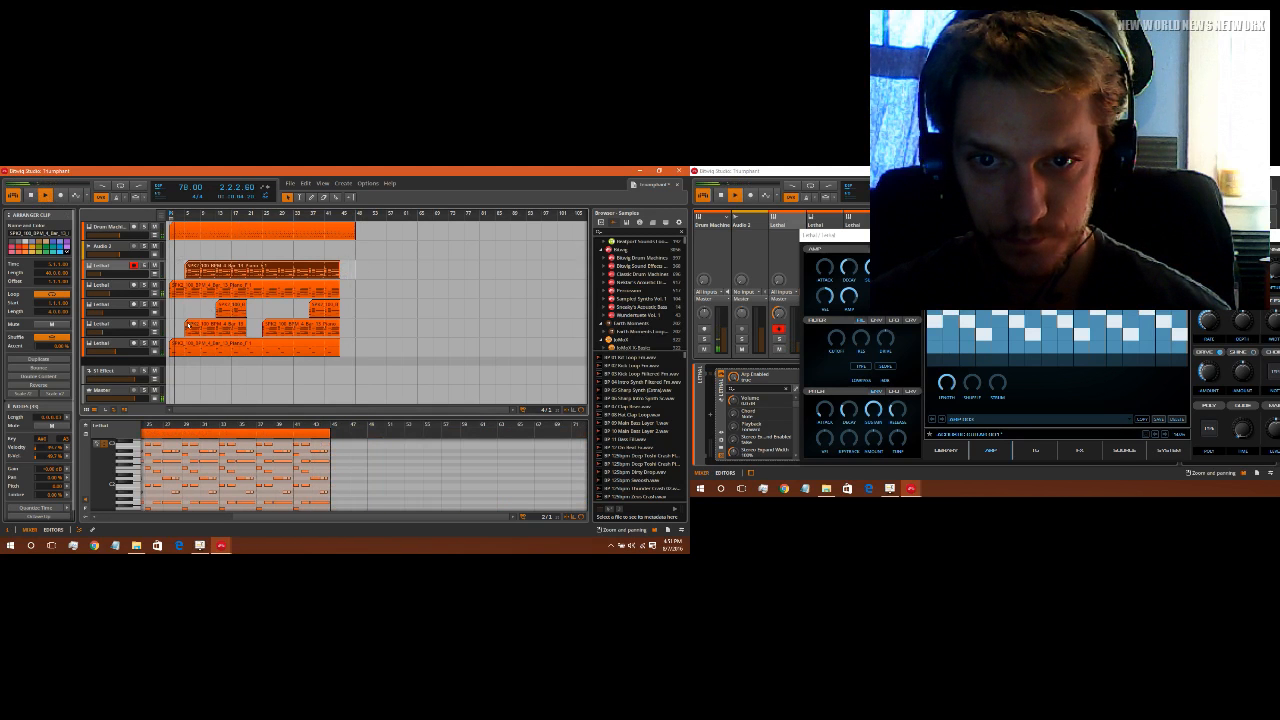
Step: Trim the fourth Lethal track's first clip to start at bar 9, and switch off its synth's arpeggiator with the window moved clear of the tracks
{"action": "left_click_drag", "start_coordinate": [186, 328], "coordinate": [202, 328]}
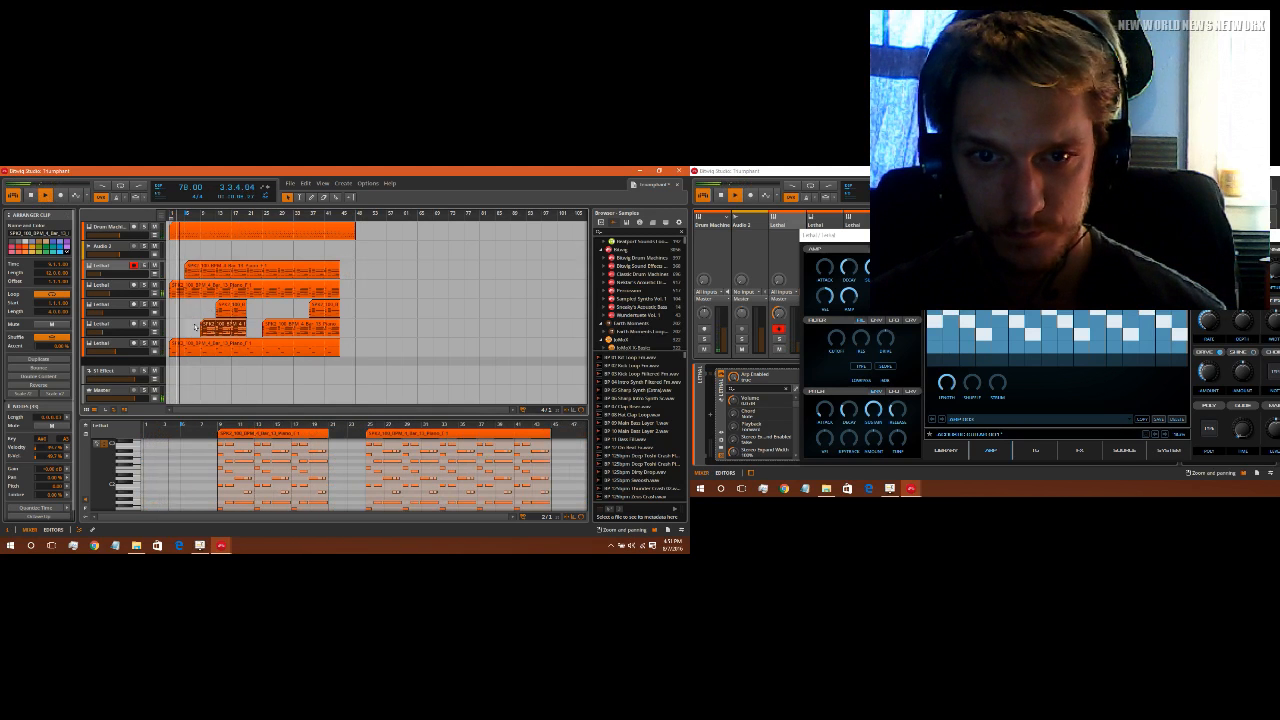
{"action": "left_click", "coordinate": [118, 326]}
{"action": "left_click", "coordinate": [65, 287]}
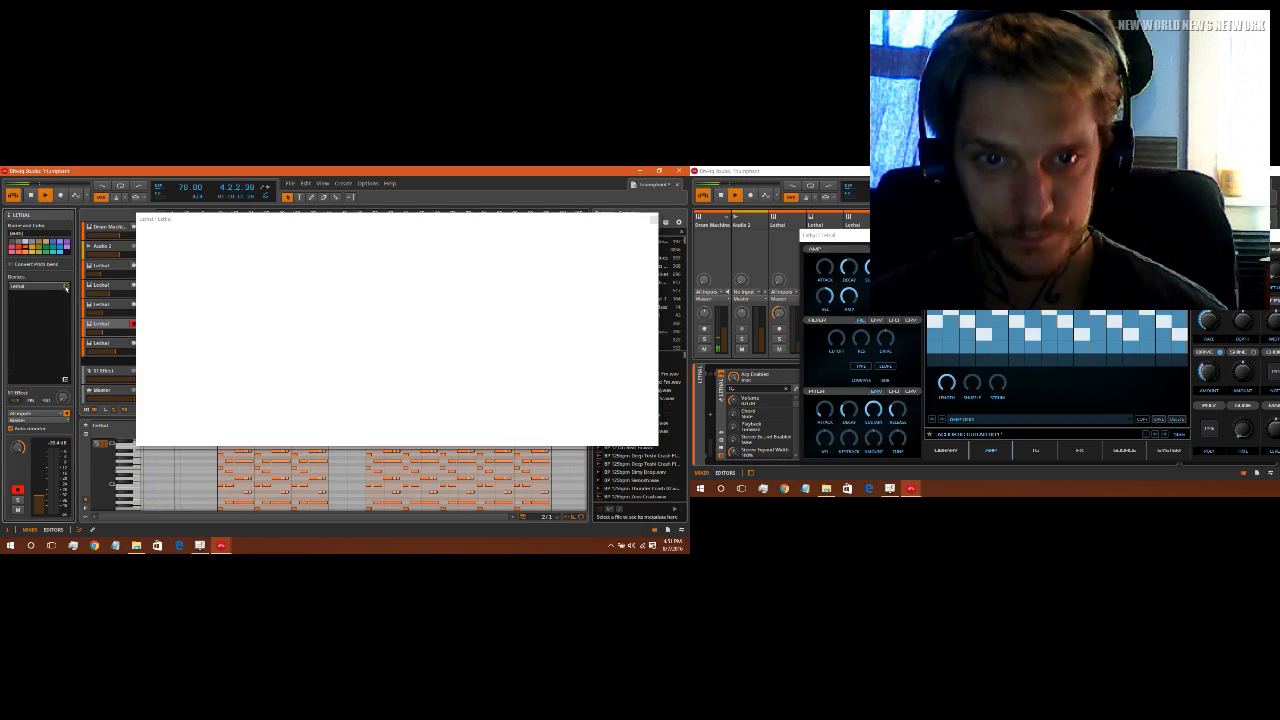
{"action": "left_click", "coordinate": [268, 267]}
{"action": "left_click_drag", "start_coordinate": [285, 222], "coordinate": [306, 407]}
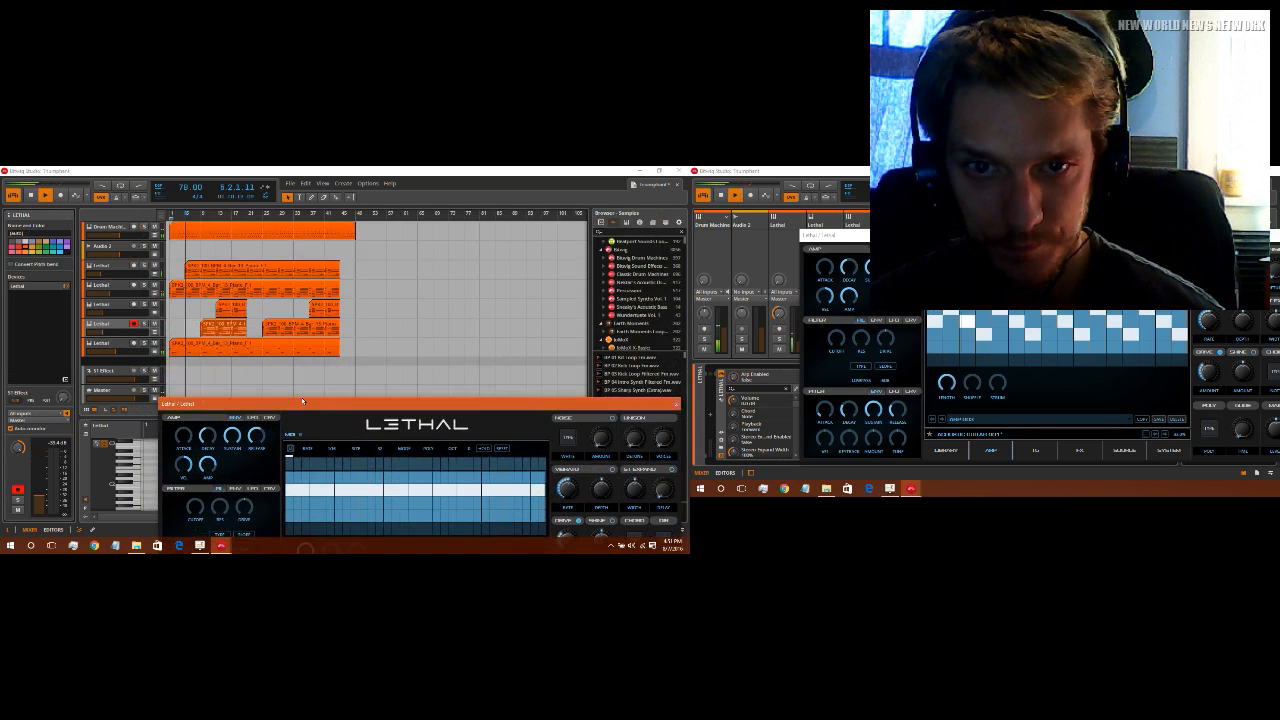
Step: Edit the fourth Lethal track's Arp Enabled automation at bar 13, and briefly check the first Lethal track's volume automation
{"action": "left_click", "coordinate": [154, 333]}
{"action": "left_click_drag", "start_coordinate": [213, 367], "coordinate": [223, 340]}
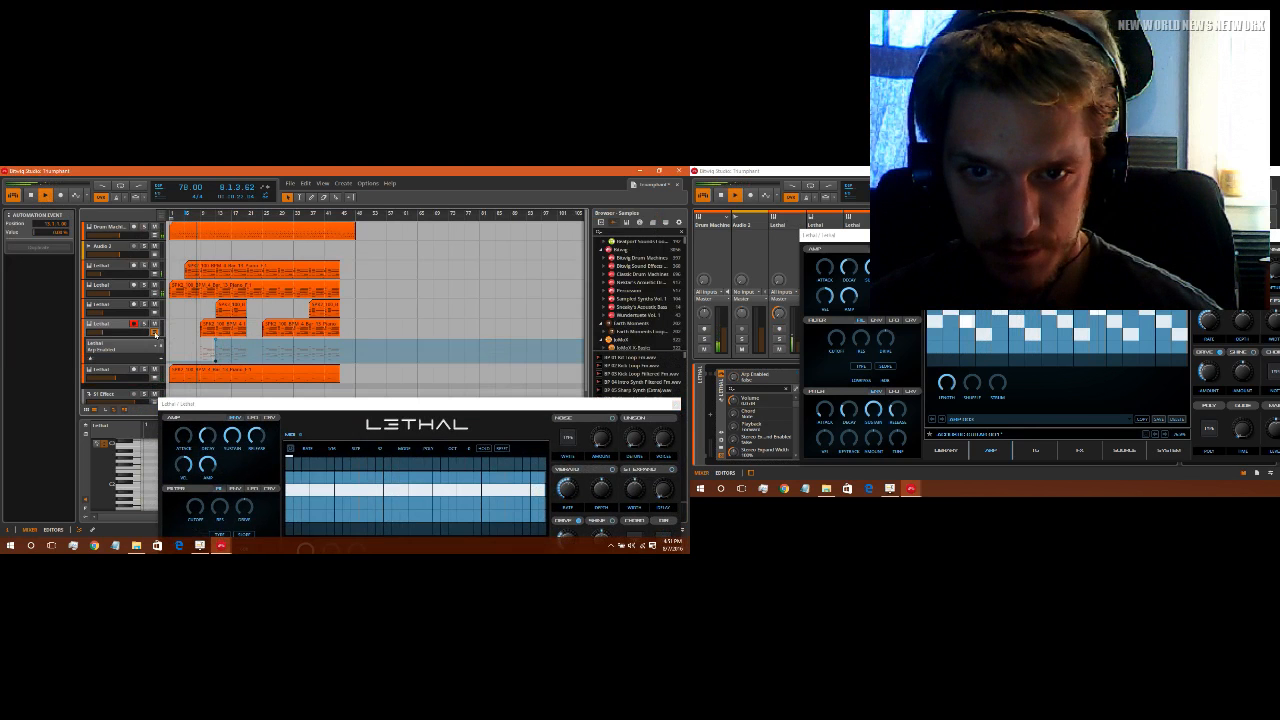
{"action": "left_click", "coordinate": [155, 331]}
{"action": "left_click", "coordinate": [154, 277]}
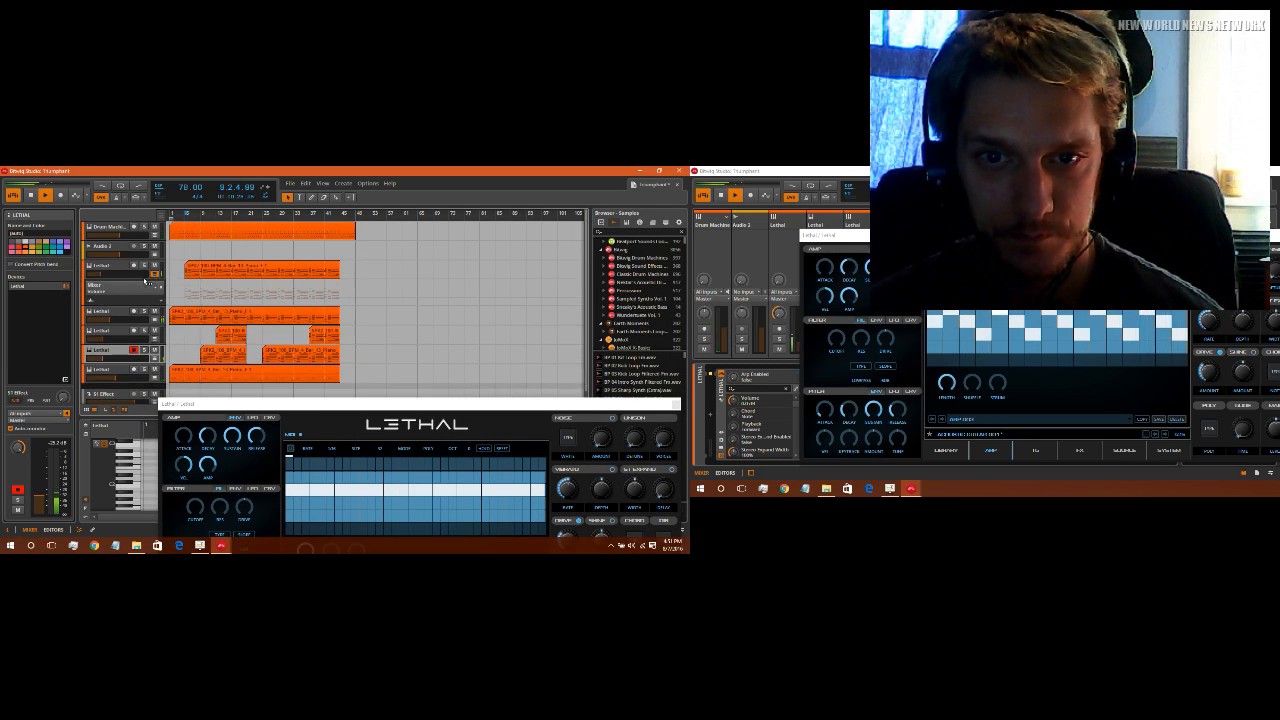
{"action": "left_click", "coordinate": [155, 277]}
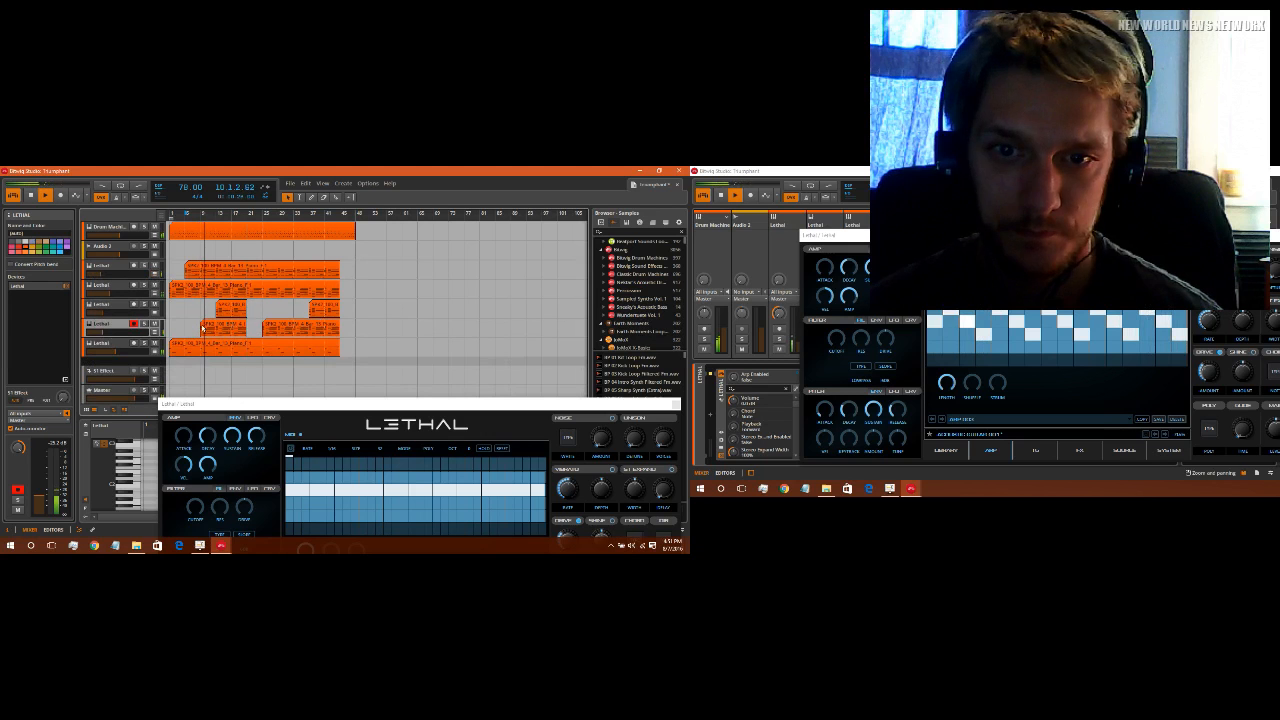
Step: Add a 100% Arp Enabled point at bar 25 on the fourth Lethal track and move the third Lethal track's second clip to bar 29
{"action": "left_click", "coordinate": [154, 332]}
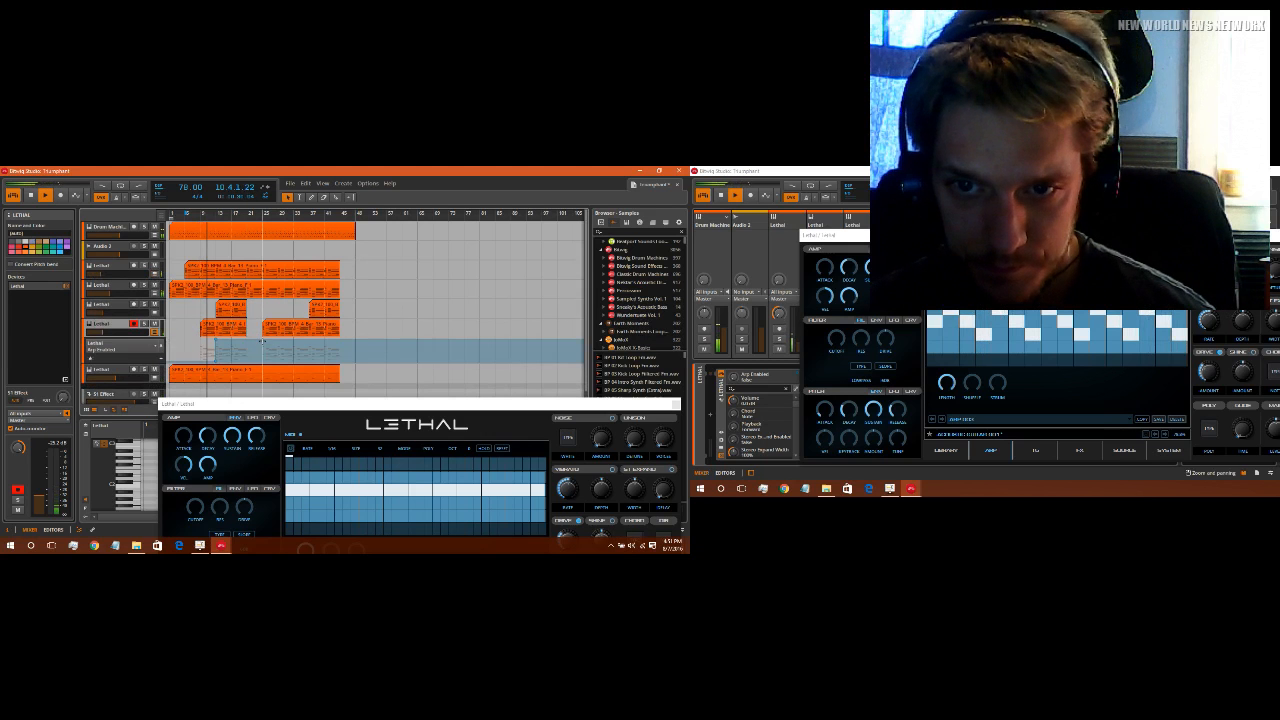
{"action": "left_click", "coordinate": [264, 341]}
{"action": "left_click", "coordinate": [263, 341]}
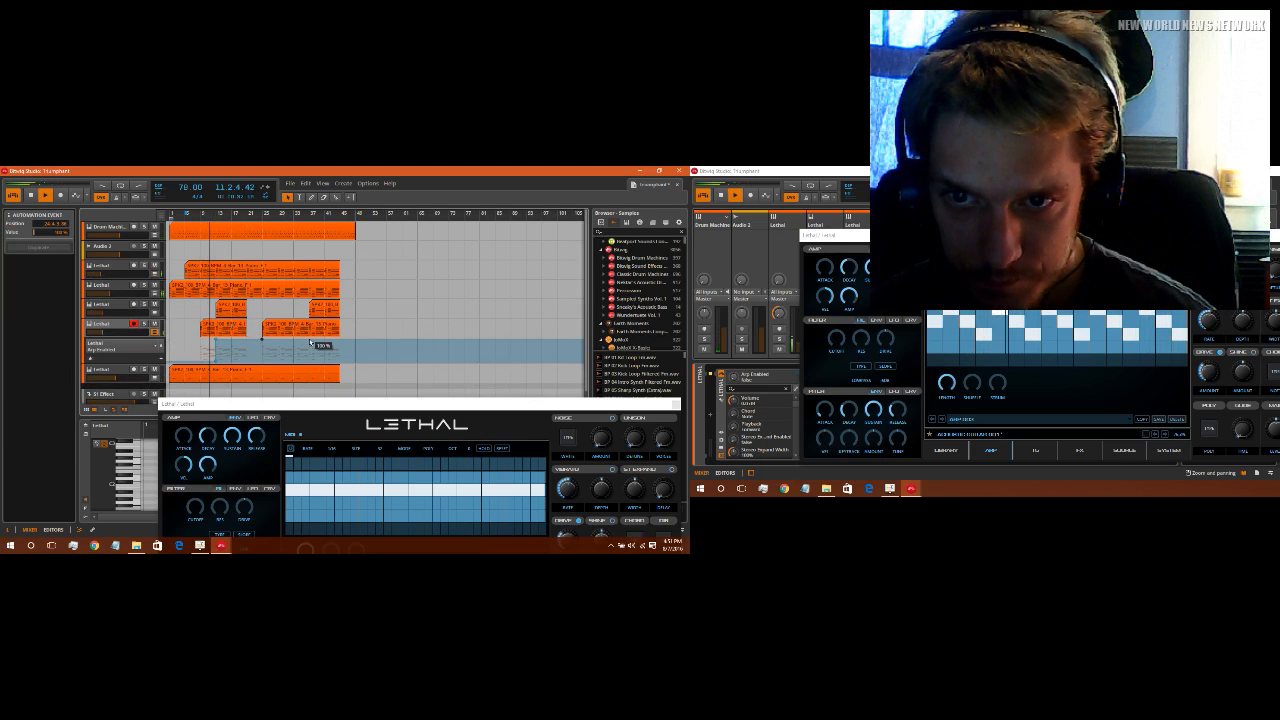
{"action": "left_click_drag", "start_coordinate": [317, 316], "coordinate": [288, 316]}
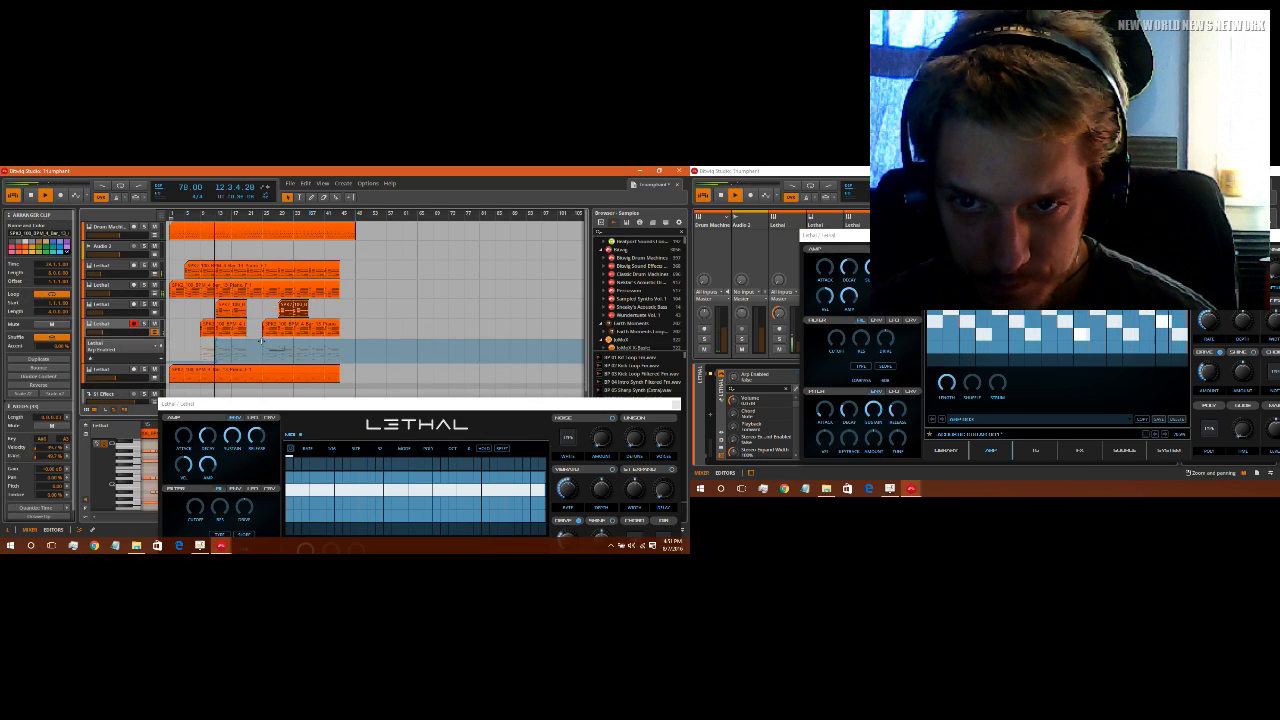
Step: Reshape the fourth Lethal track's Arp Enabled automation to fall from 100% at bar 21 to 0% at bar 25
{"action": "left_click", "coordinate": [261, 342]}
{"action": "left_click_drag", "start_coordinate": [277, 340], "coordinate": [278, 362]}
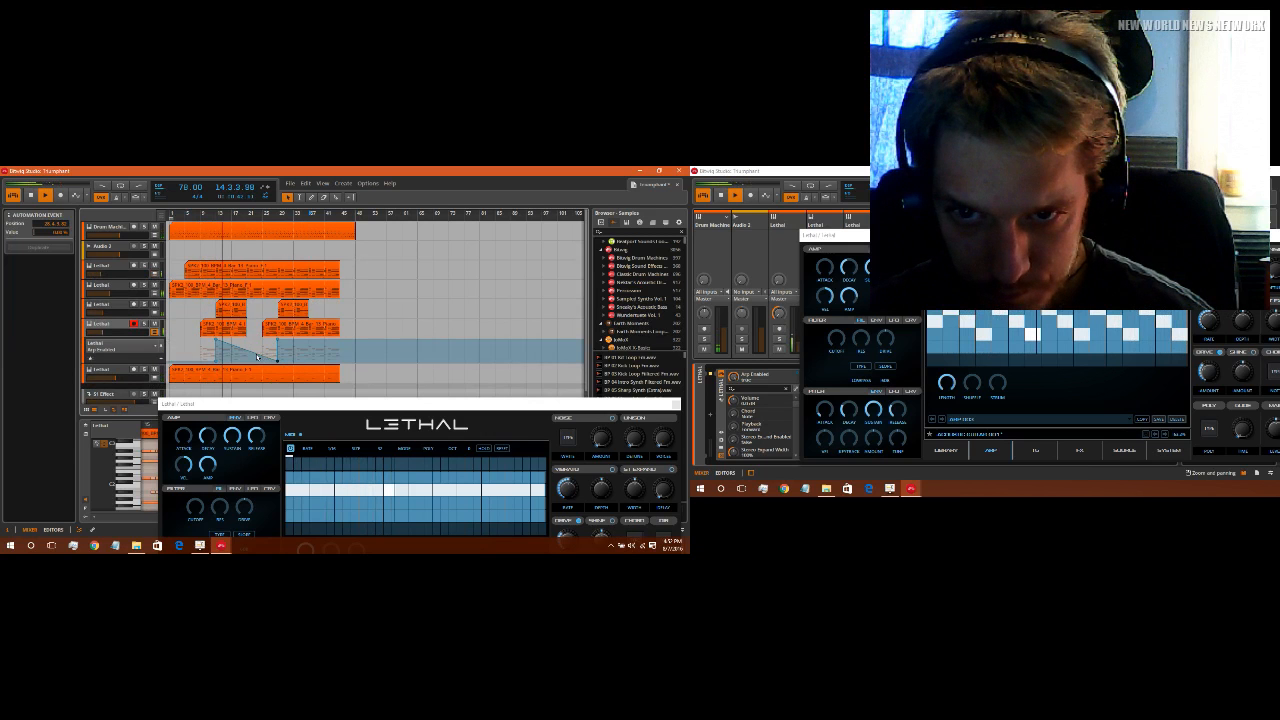
{"action": "mouse_move", "coordinate": [256, 356]}
{"action": "left_mouse_down"}
{"action": "mouse_move", "coordinate": [263, 339]}
{"action": "mouse_move", "coordinate": [247, 339]}
{"action": "left_mouse_up"}
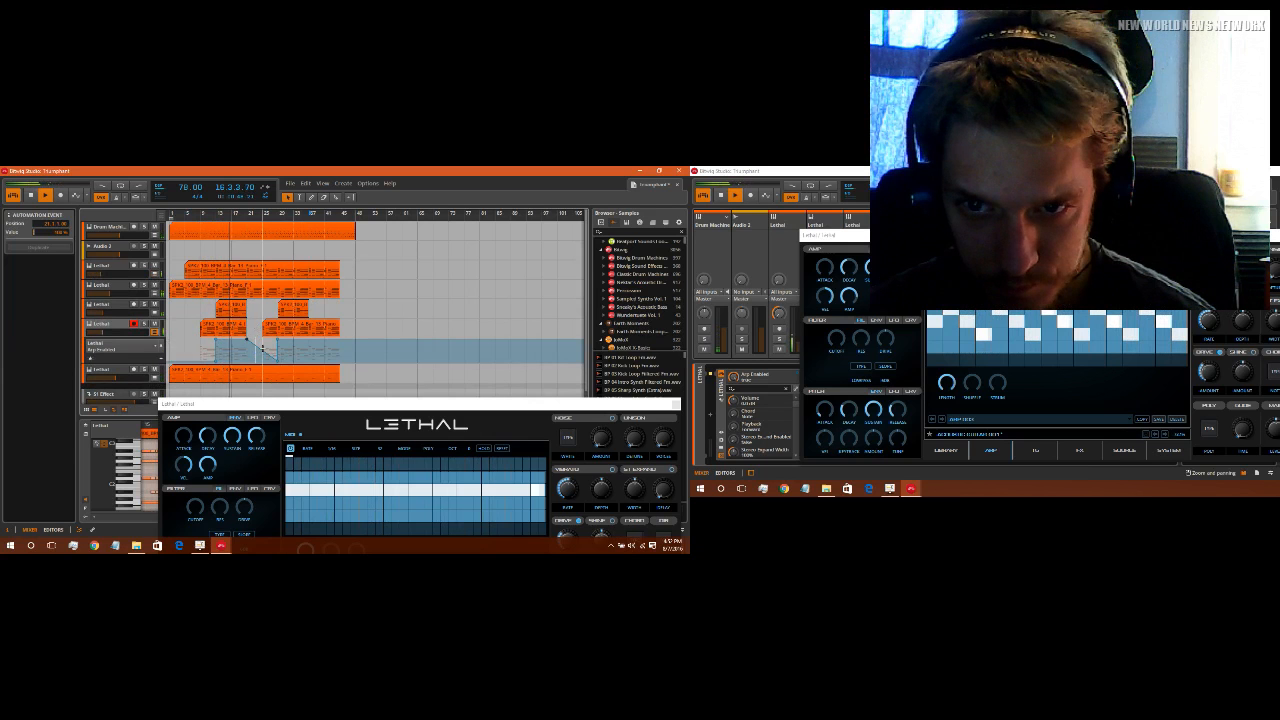
{"action": "left_click", "coordinate": [262, 350]}
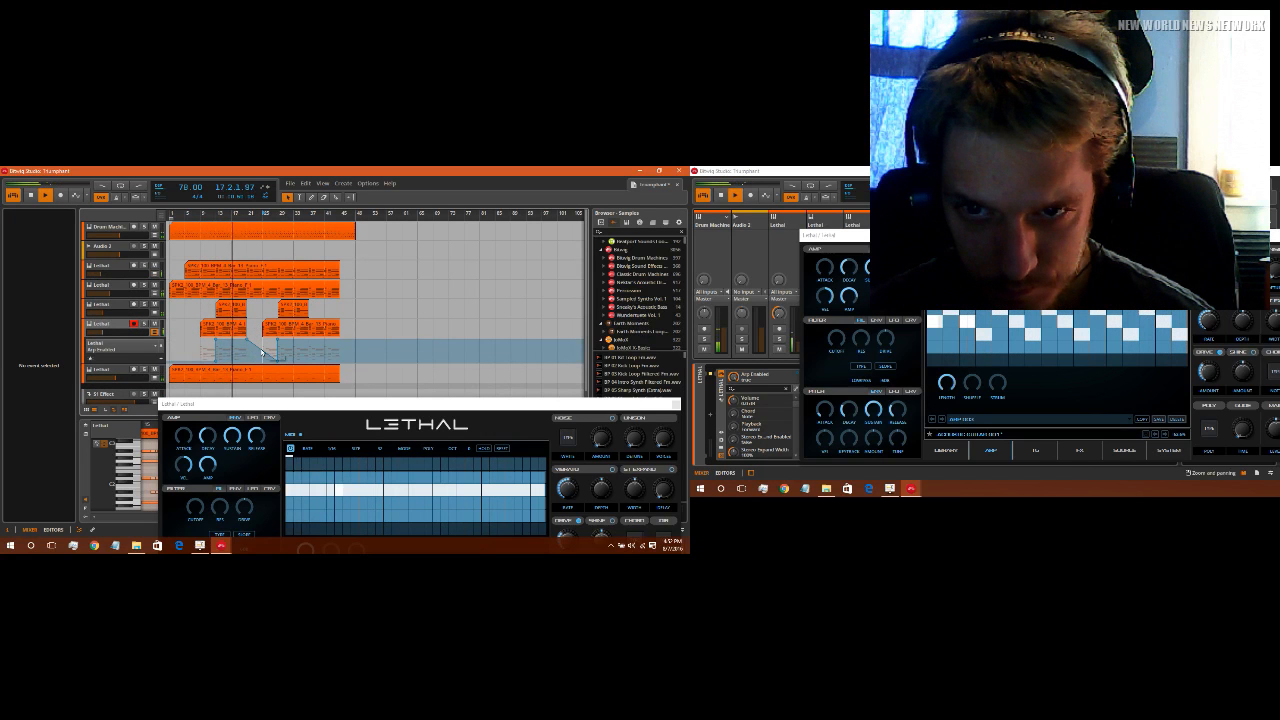
{"action": "left_click_drag", "start_coordinate": [261, 351], "coordinate": [263, 363]}
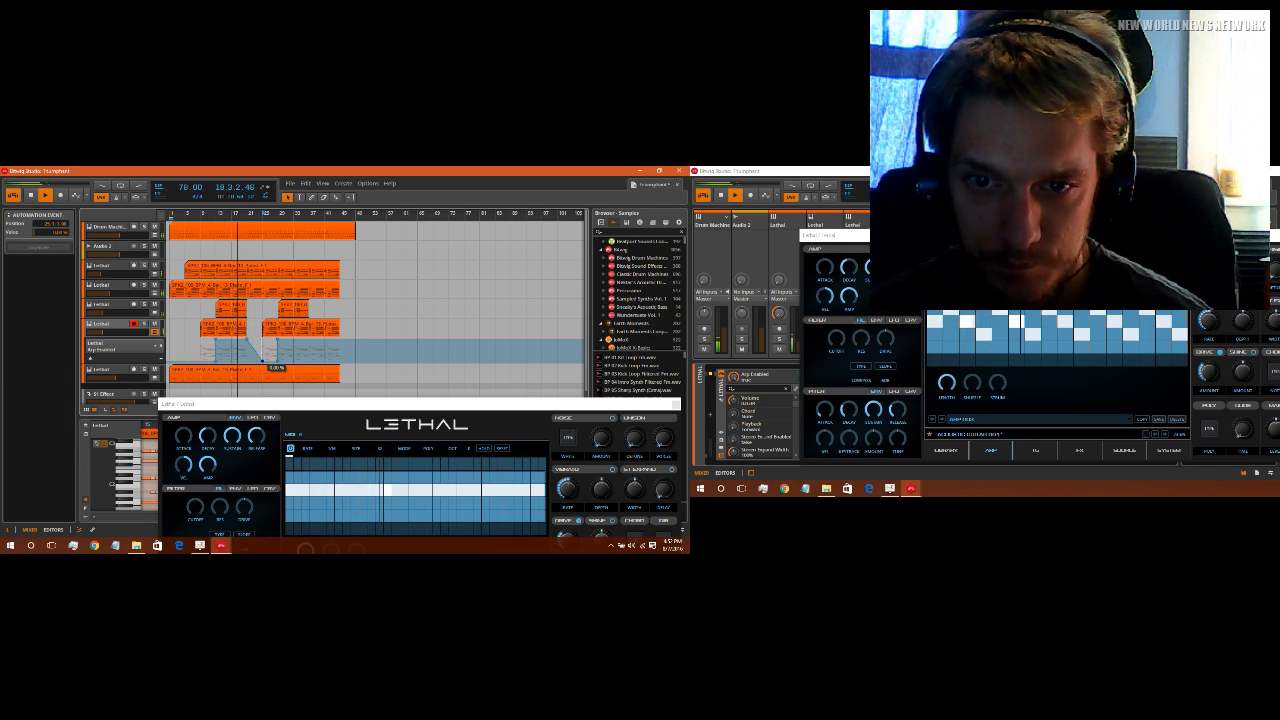
Step: Hide the fourth Lethal track's automation lane, select the drum clip and close the open Lethal synth window
{"action": "left_click", "coordinate": [155, 332]}
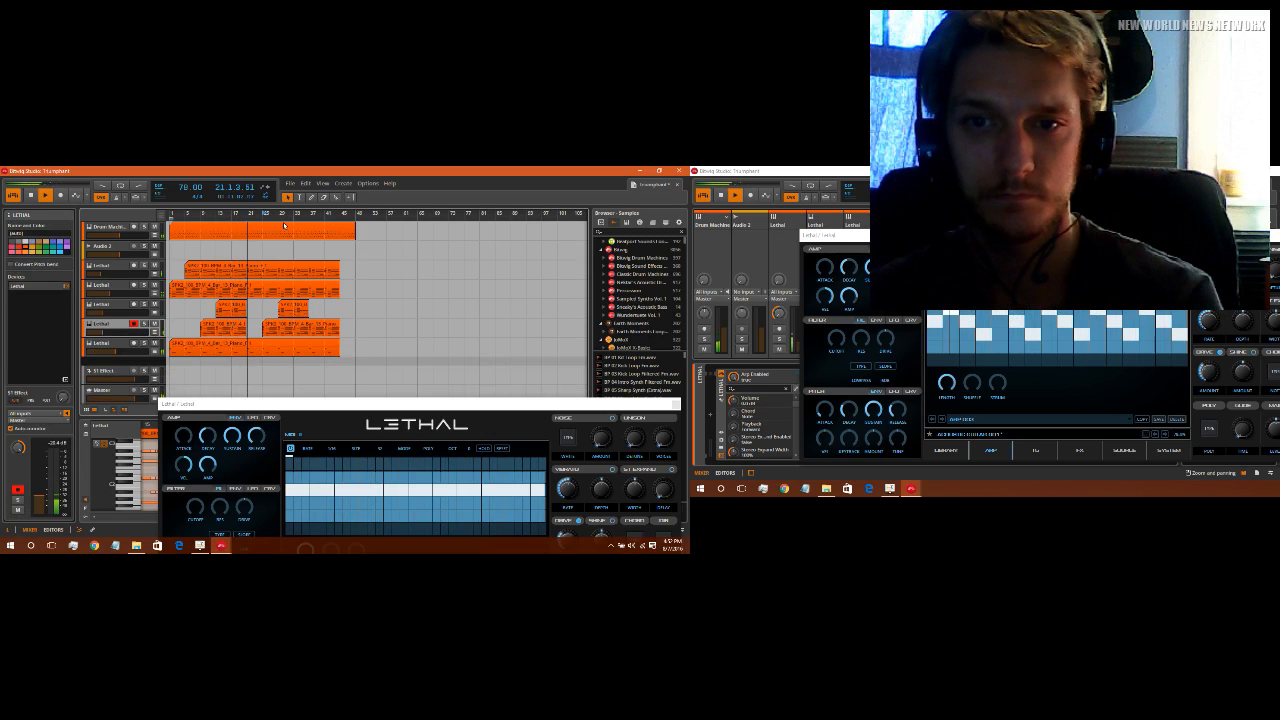
{"action": "left_click", "coordinate": [220, 241]}
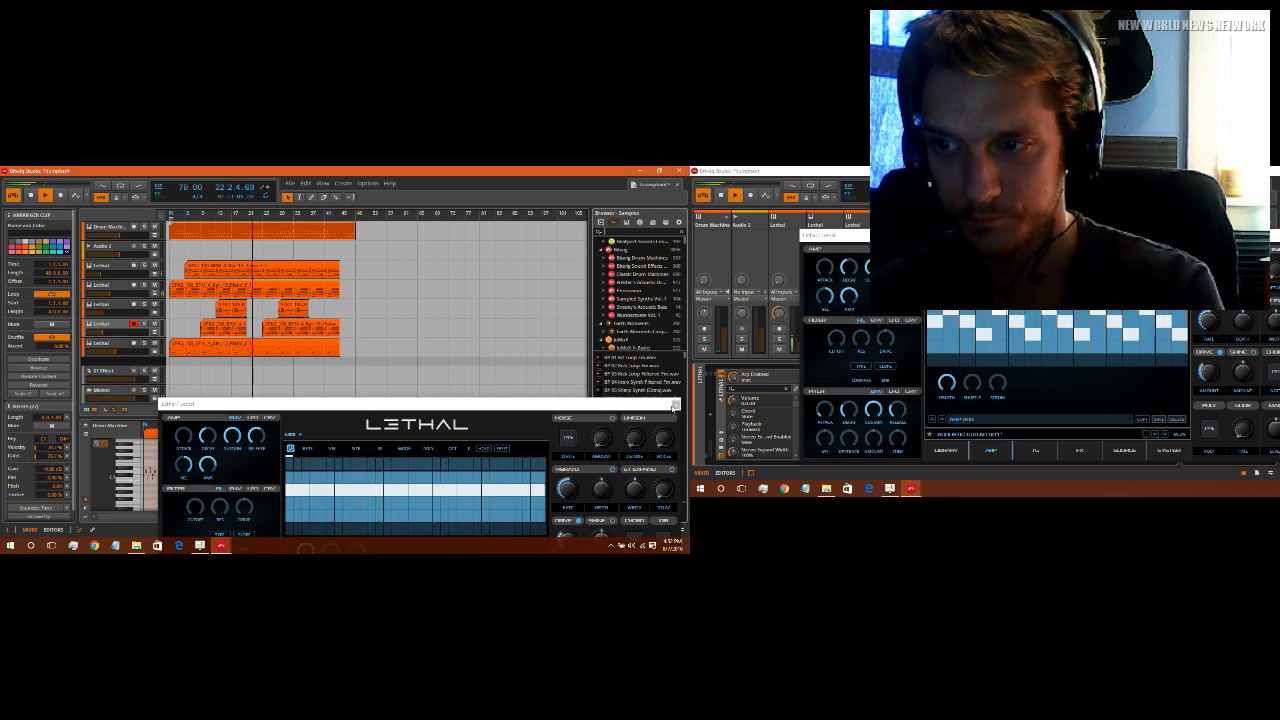
{"action": "left_click", "coordinate": [676, 404]}
Step: Search the sample library for "shaker" and narrow the results to the loops folder
{"action": "type", "text": "shaker"}
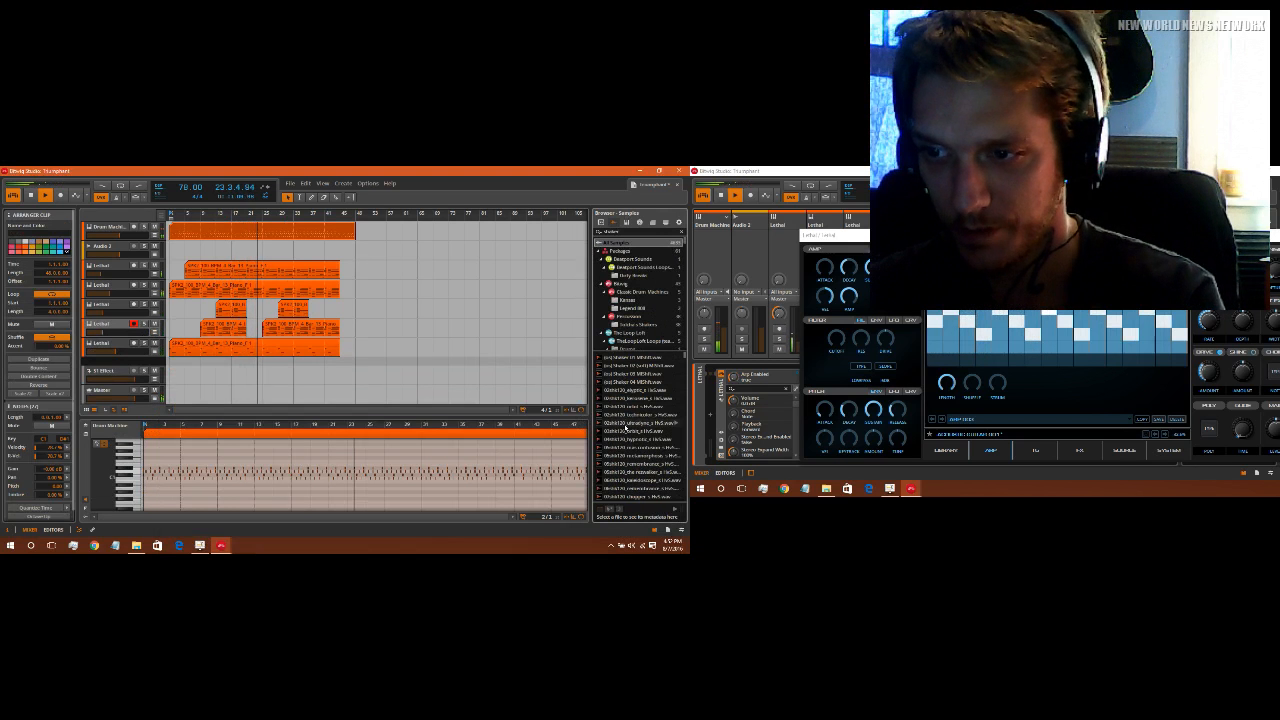
{"action": "left_click", "coordinate": [599, 251]}
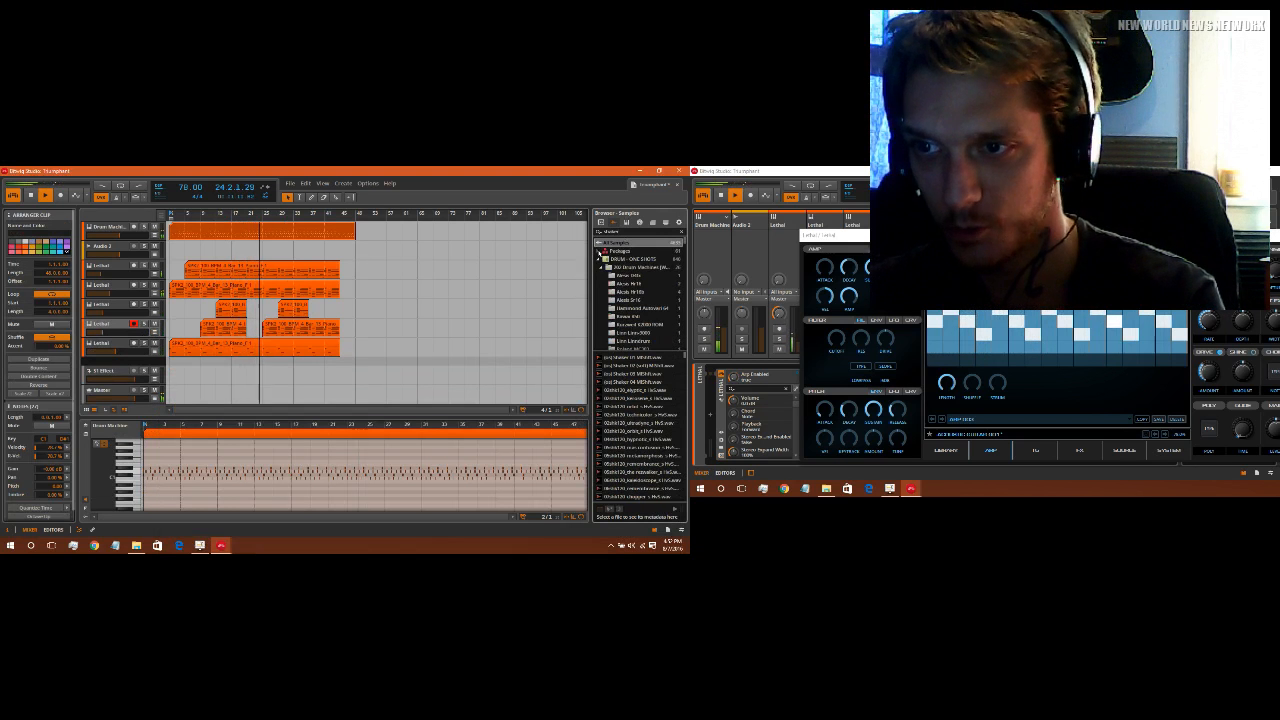
{"action": "left_click", "coordinate": [599, 259]}
{"action": "left_click", "coordinate": [599, 267]}
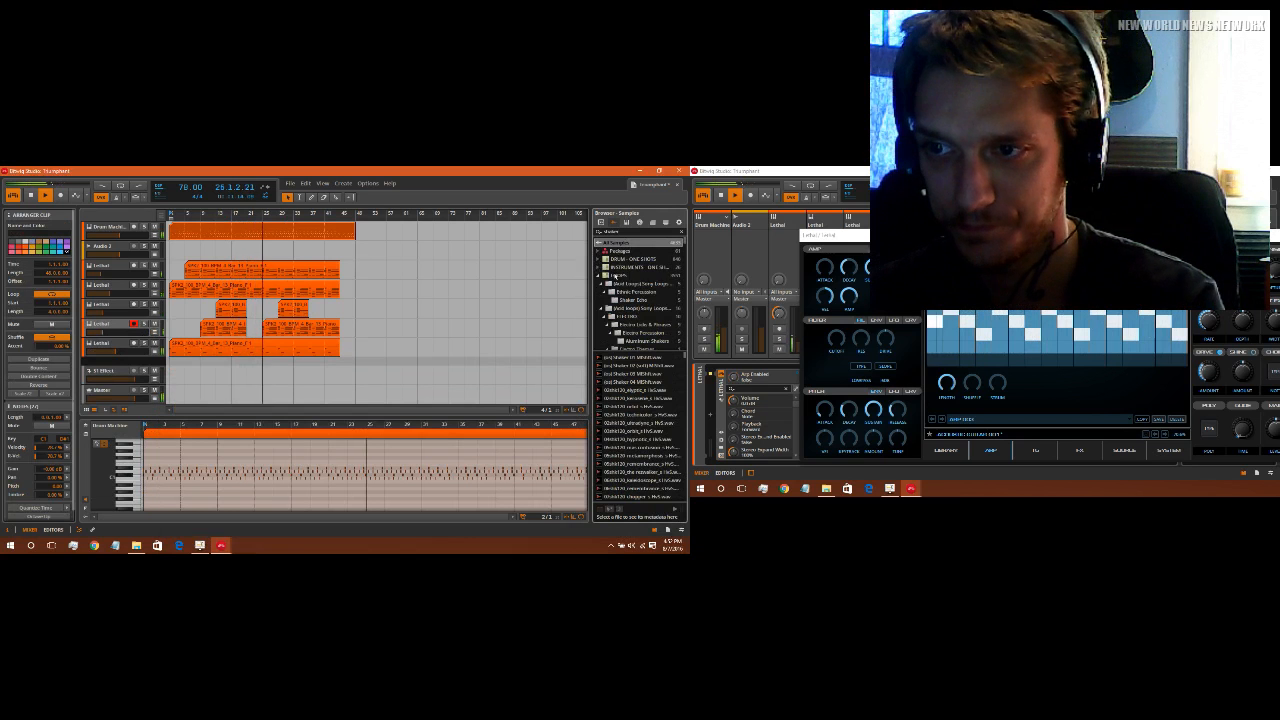
{"action": "left_click", "coordinate": [620, 275]}
{"action": "scroll", "coordinate": [651, 404], "scroll_direction": "down", "scroll_amount": 5}
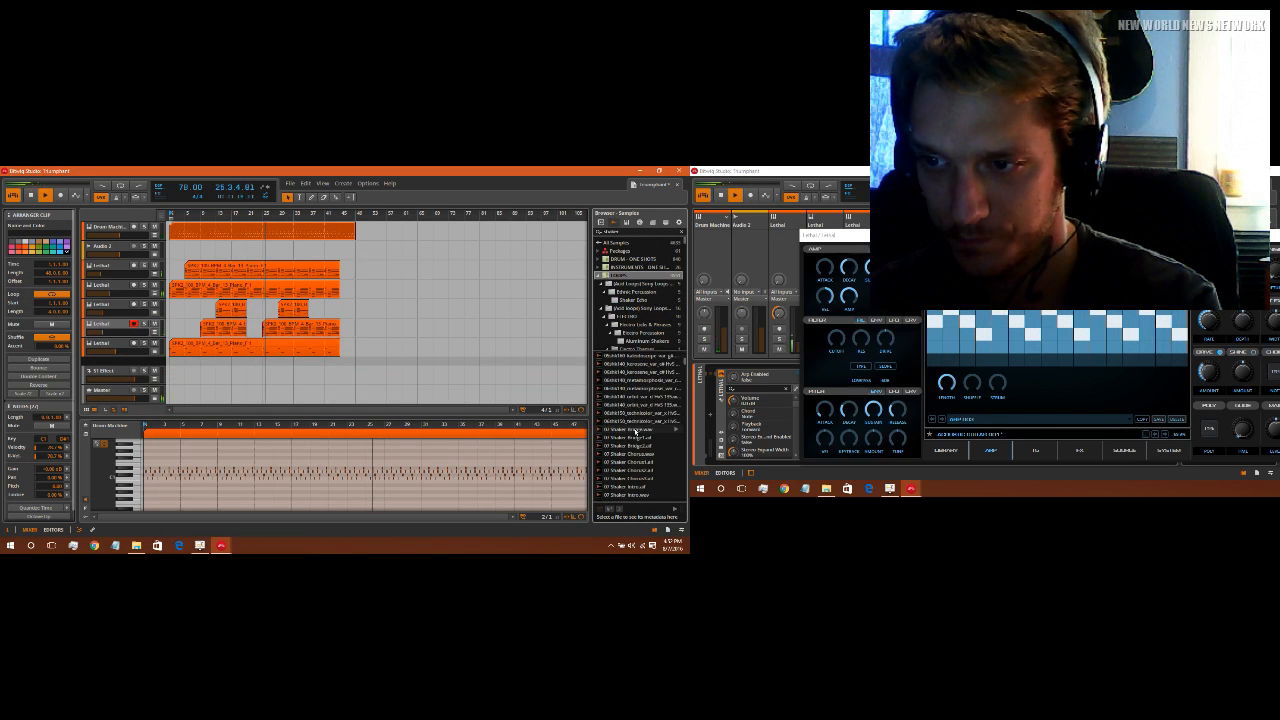
Step: Preview the 07 Shaker Bridge loops and place one on a new track below the Lethal tracks at bar 29
{"action": "left_click", "coordinate": [658, 428]}
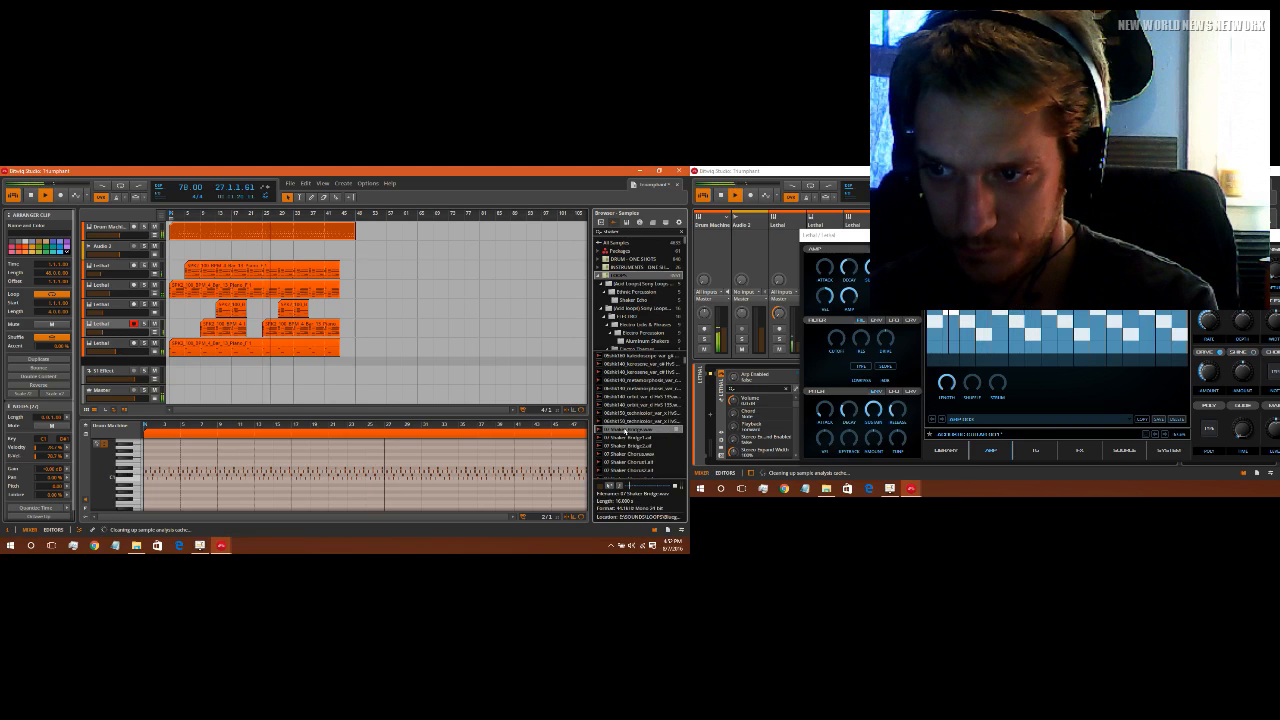
{"action": "left_click", "coordinate": [622, 487]}
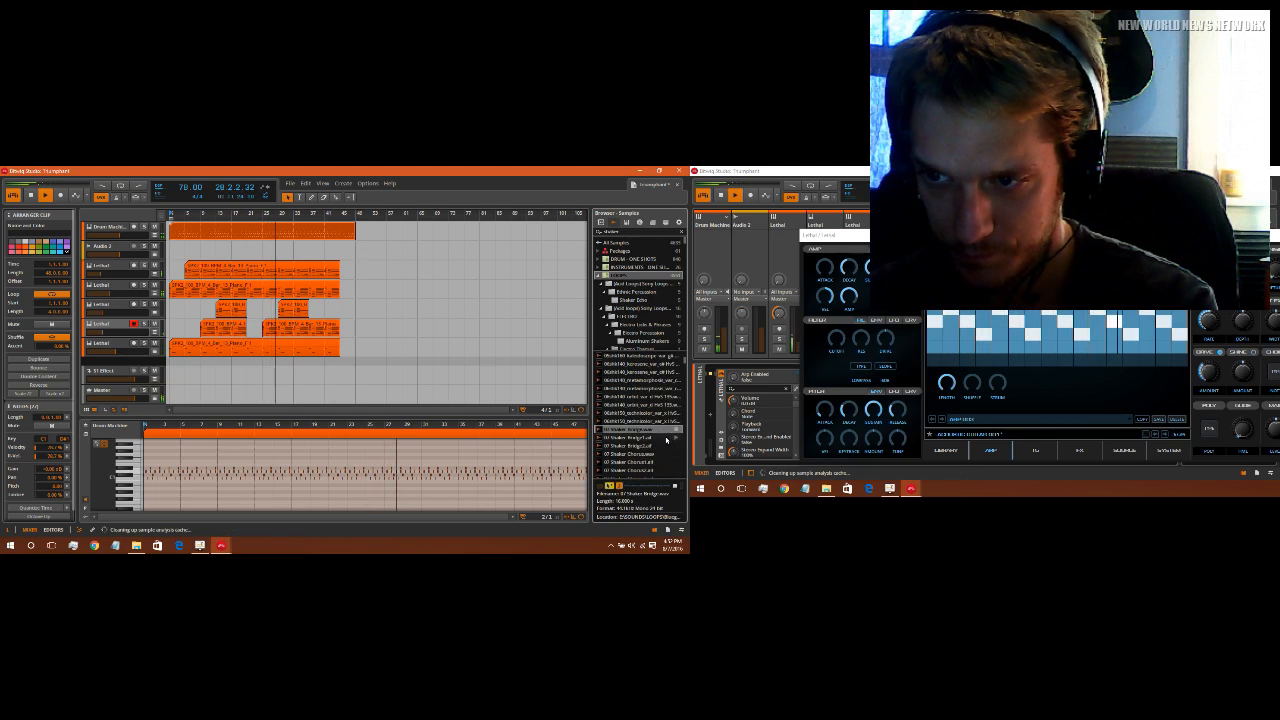
{"action": "left_click", "coordinate": [669, 437]}
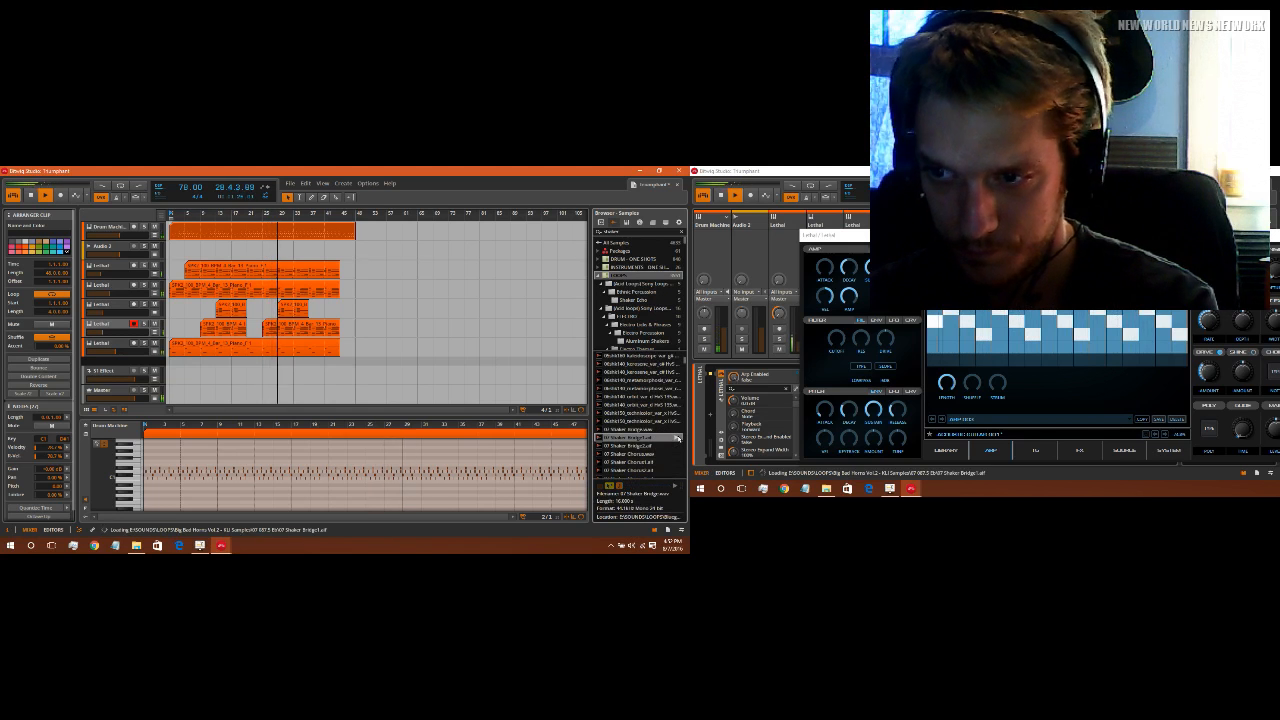
{"action": "left_click", "coordinate": [663, 429]}
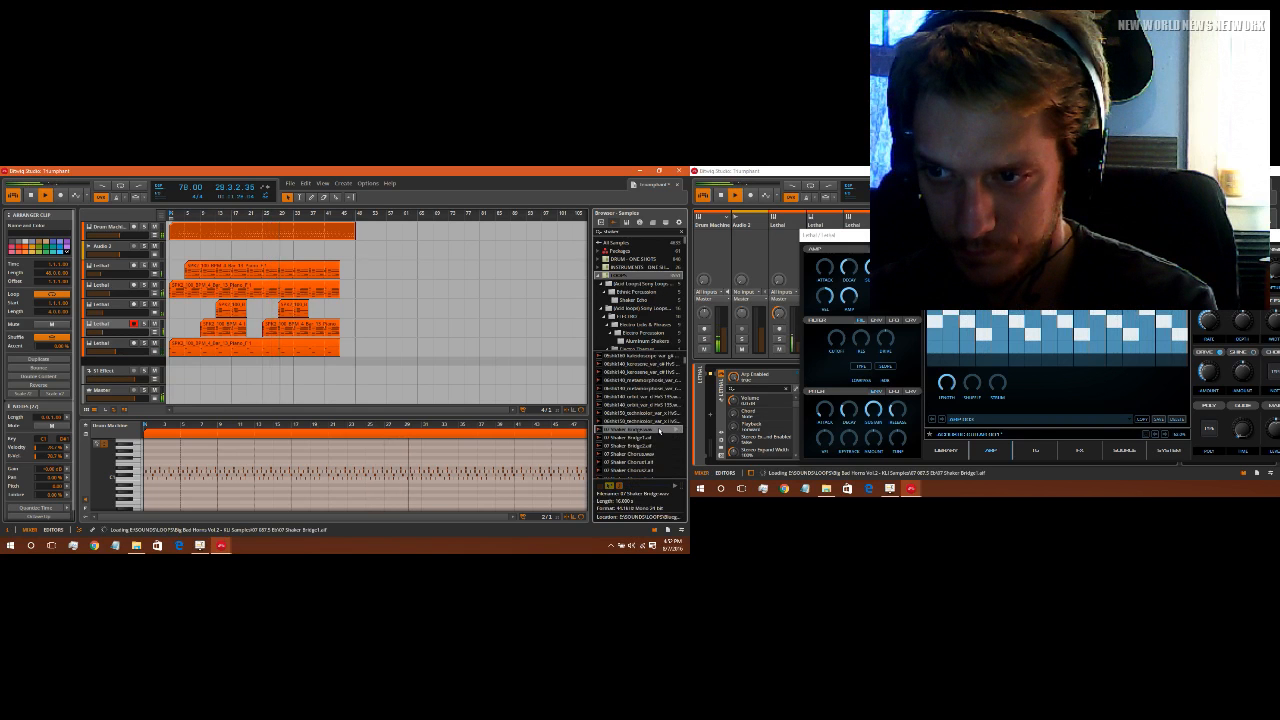
{"action": "left_click_drag", "start_coordinate": [663, 429], "coordinate": [287, 367]}
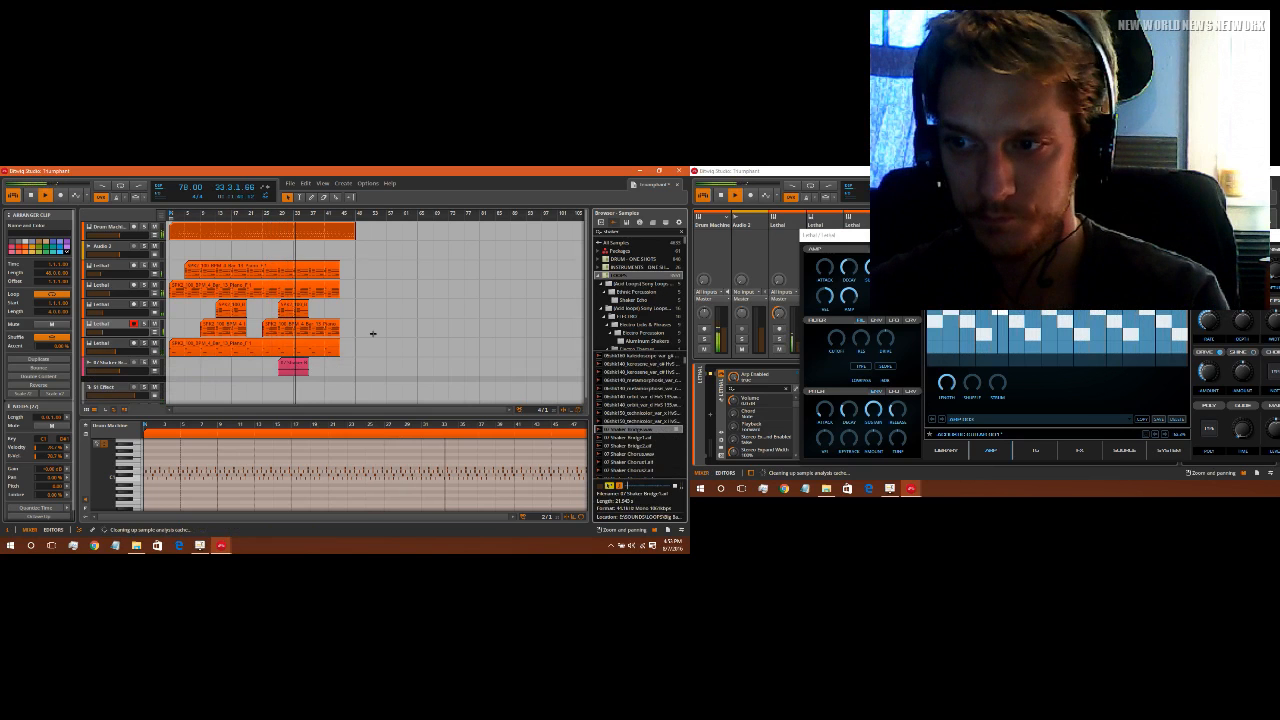
Step: Replace the shaker clip at bar 29 with the 07 Shaker Verse2 loop
{"action": "left_click", "coordinate": [299, 368]}
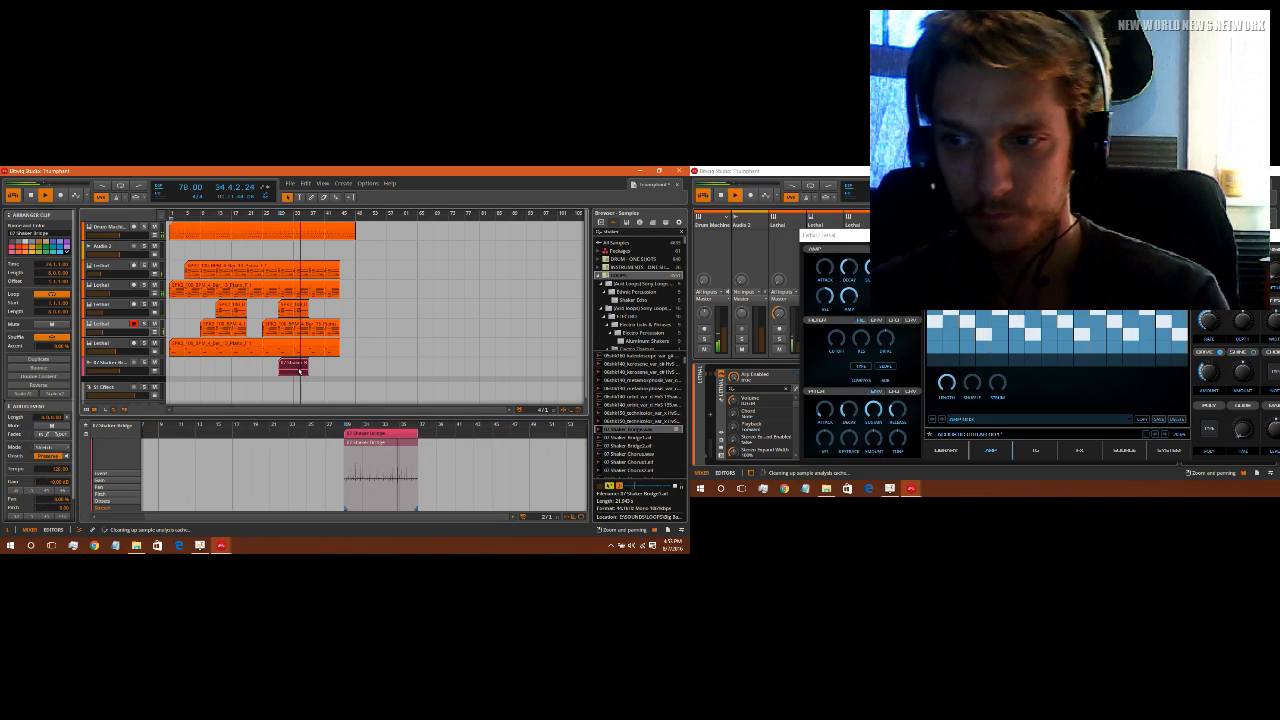
{"action": "scroll", "coordinate": [638, 411], "scroll_direction": "down", "scroll_amount": 3}
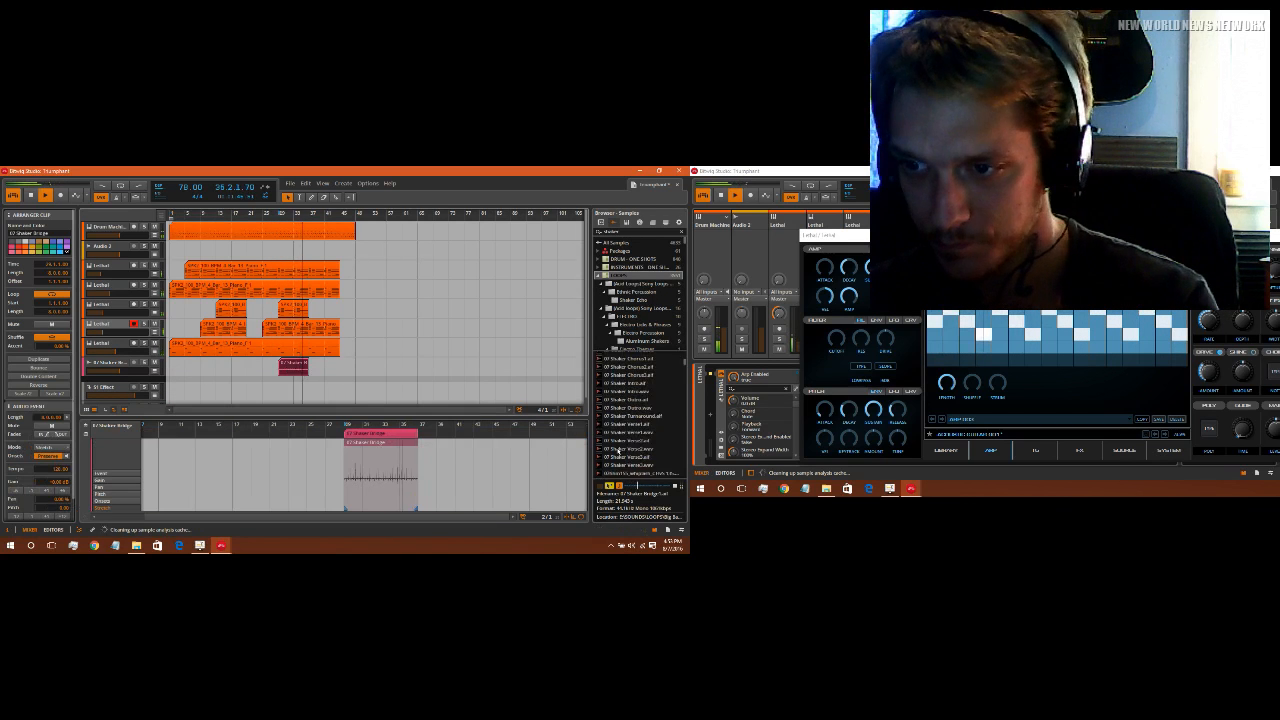
{"action": "left_click", "coordinate": [638, 441]}
{"action": "left_click_drag", "start_coordinate": [638, 442], "coordinate": [288, 368]}
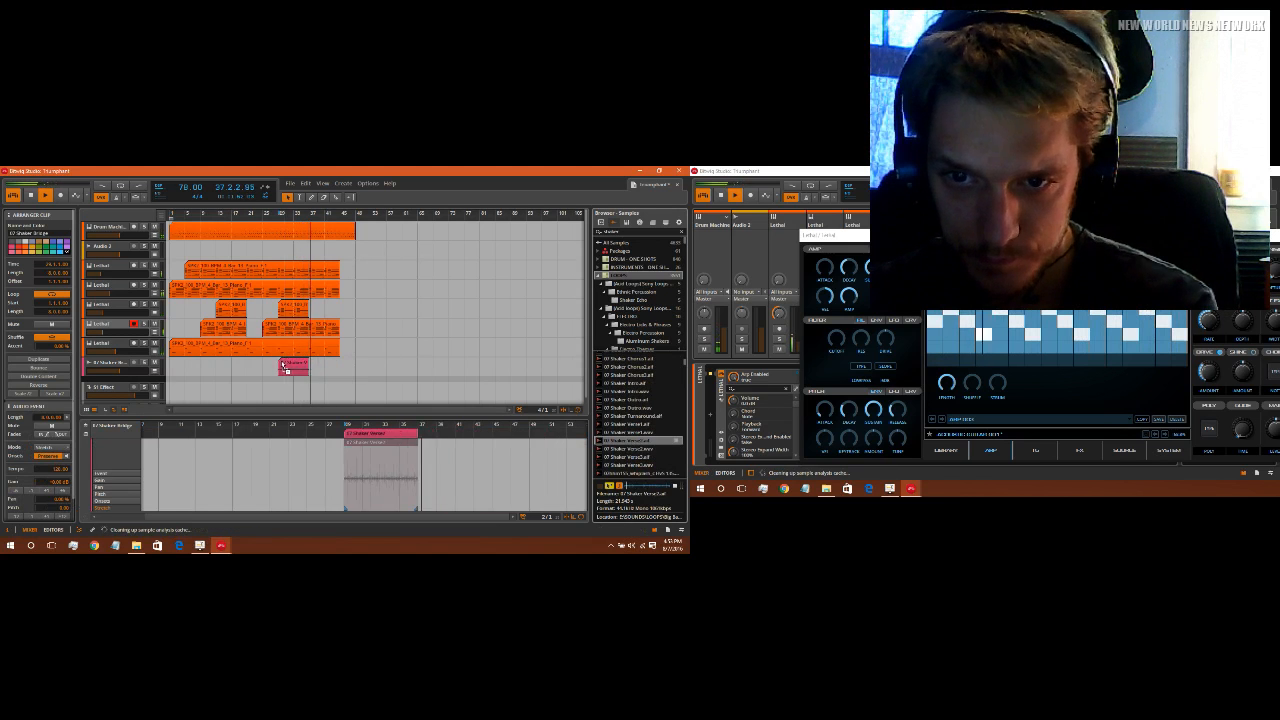
Step: Play back the new shaker loop in the arrangement and copy its clip to bar 13 on the same track
{"action": "key", "text": "ctrl+shift+z"}
{"action": "key", "text": "space"}
{"action": "key", "text": "space"}
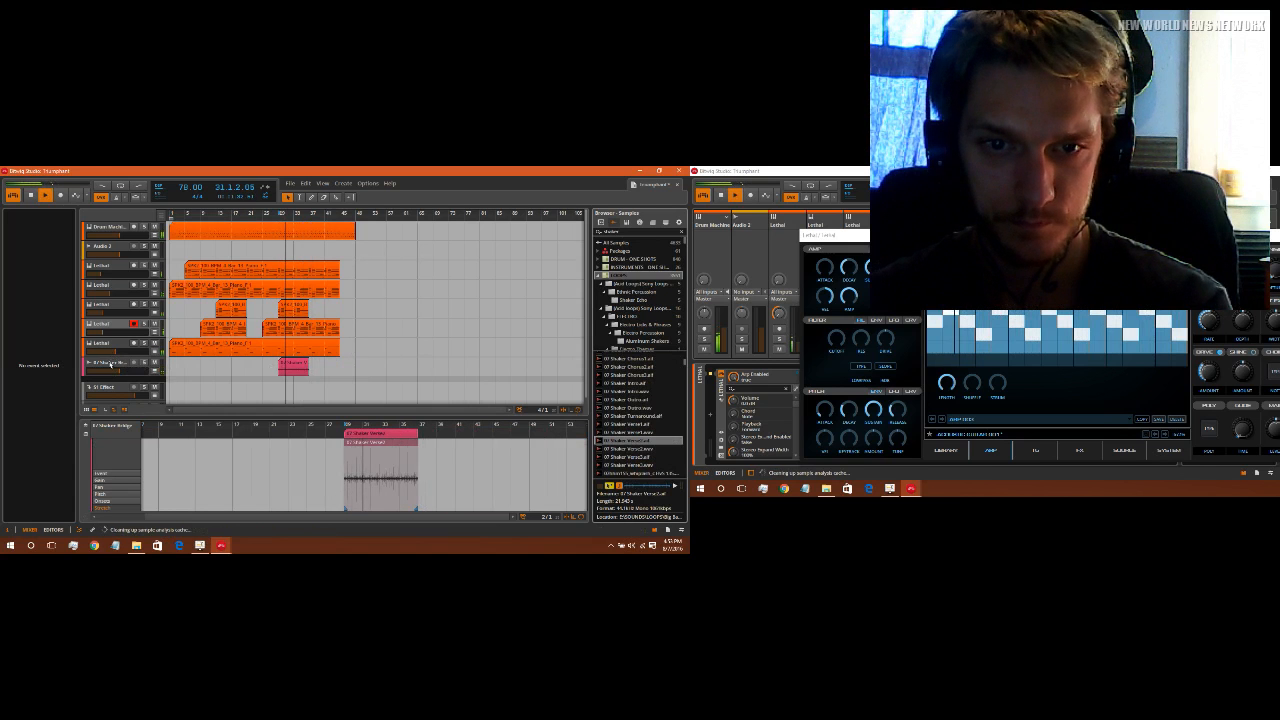
{"action": "left_click", "coordinate": [111, 364]}
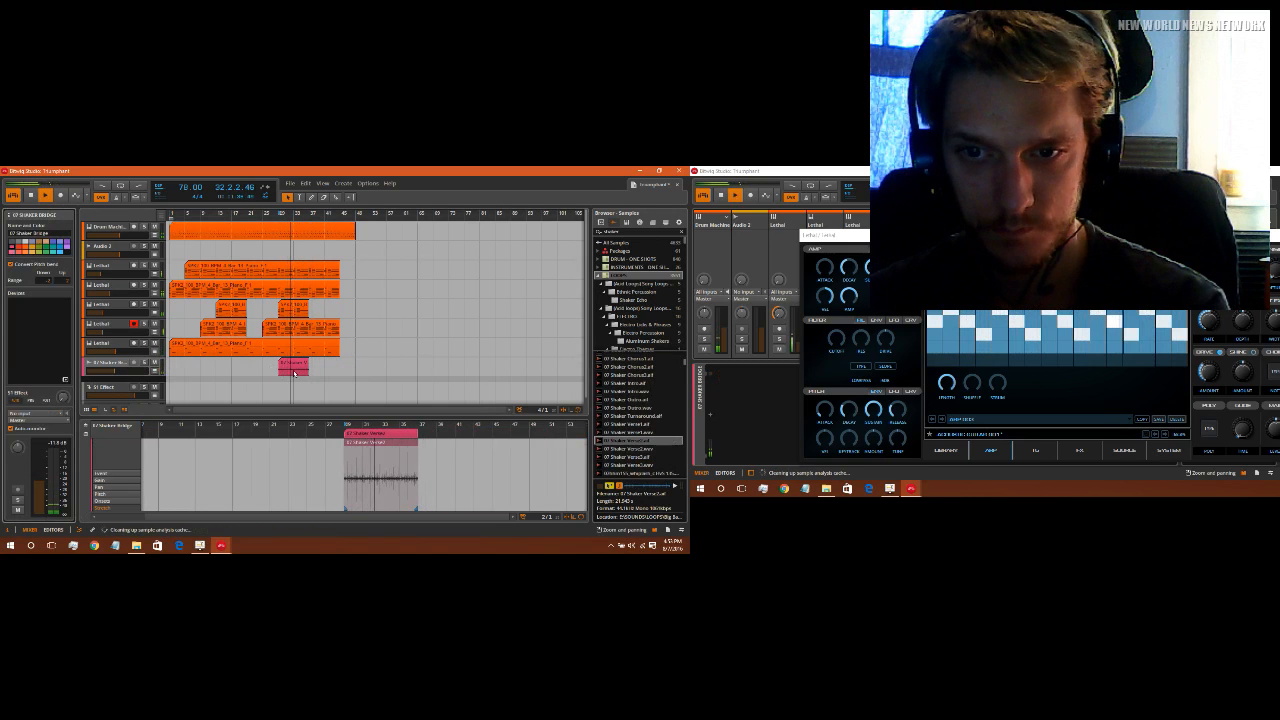
{"action": "left_click_drag", "start_coordinate": [292, 373], "coordinate": [230, 366]}
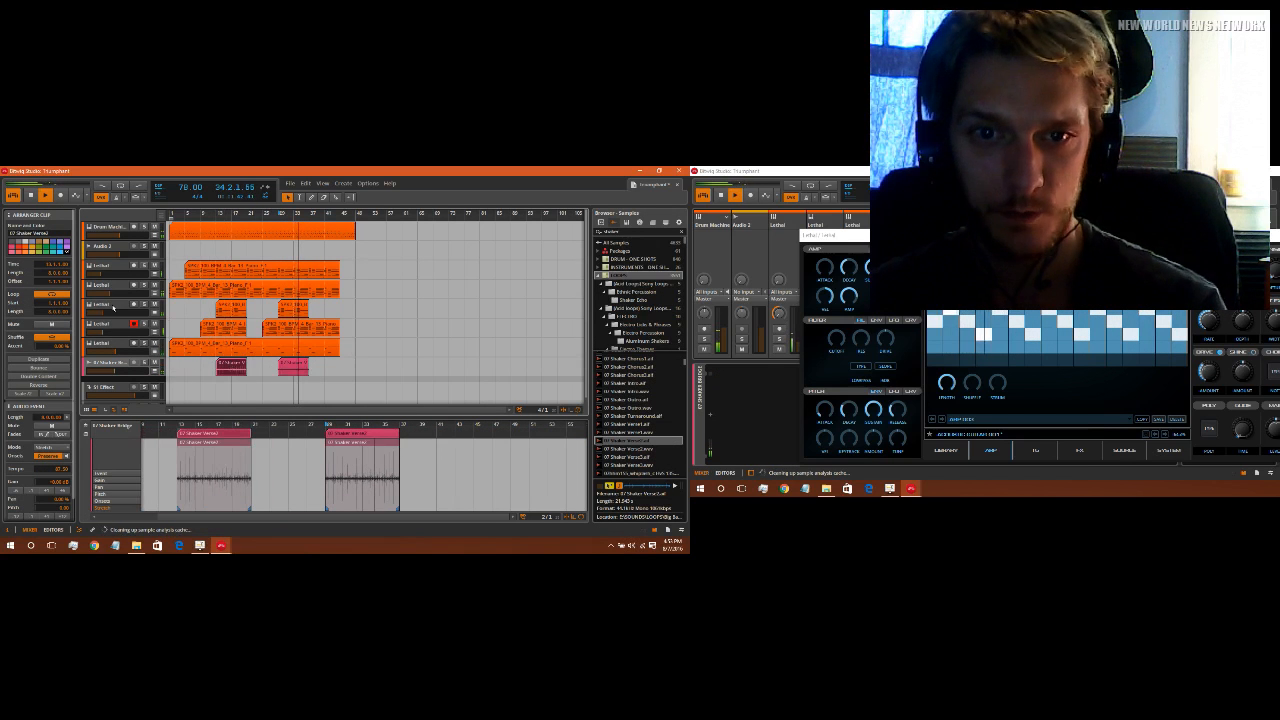
Step: Add a Ladder filter to the third Lethal track and close the synth window covering the mixer to reach the device
{"action": "left_click", "coordinate": [91, 304]}
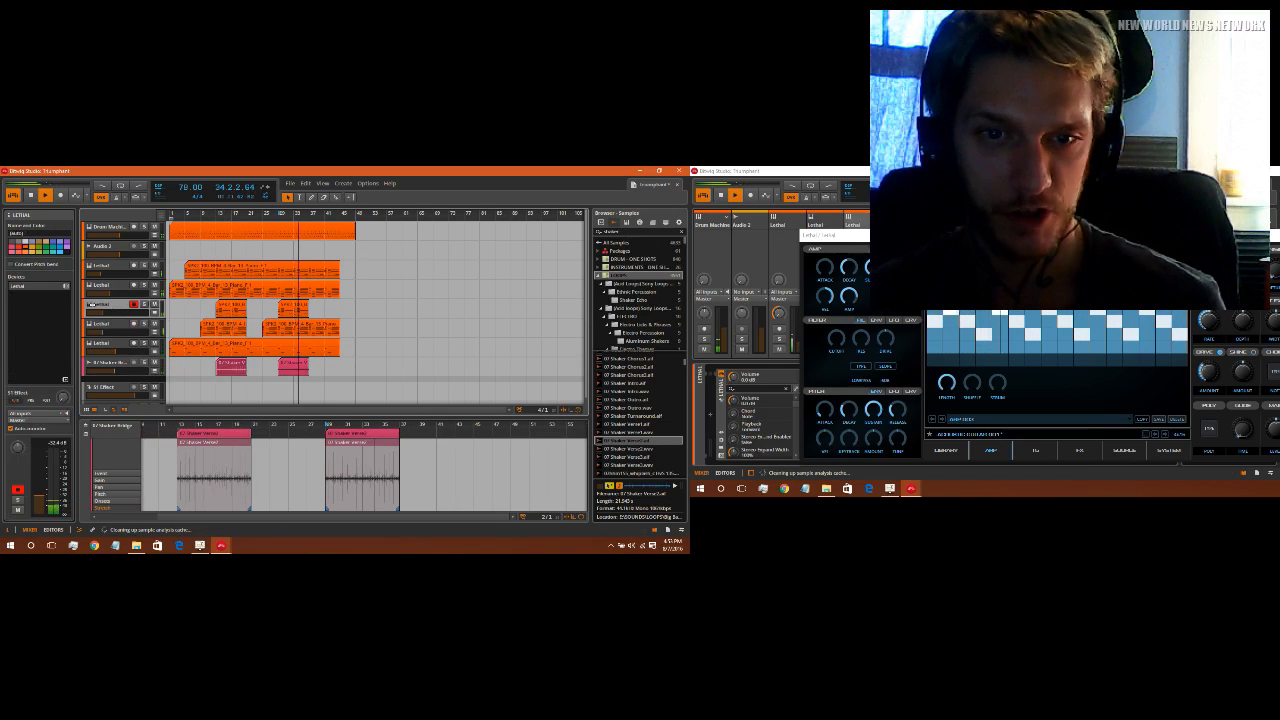
{"action": "left_click", "coordinate": [66, 380]}
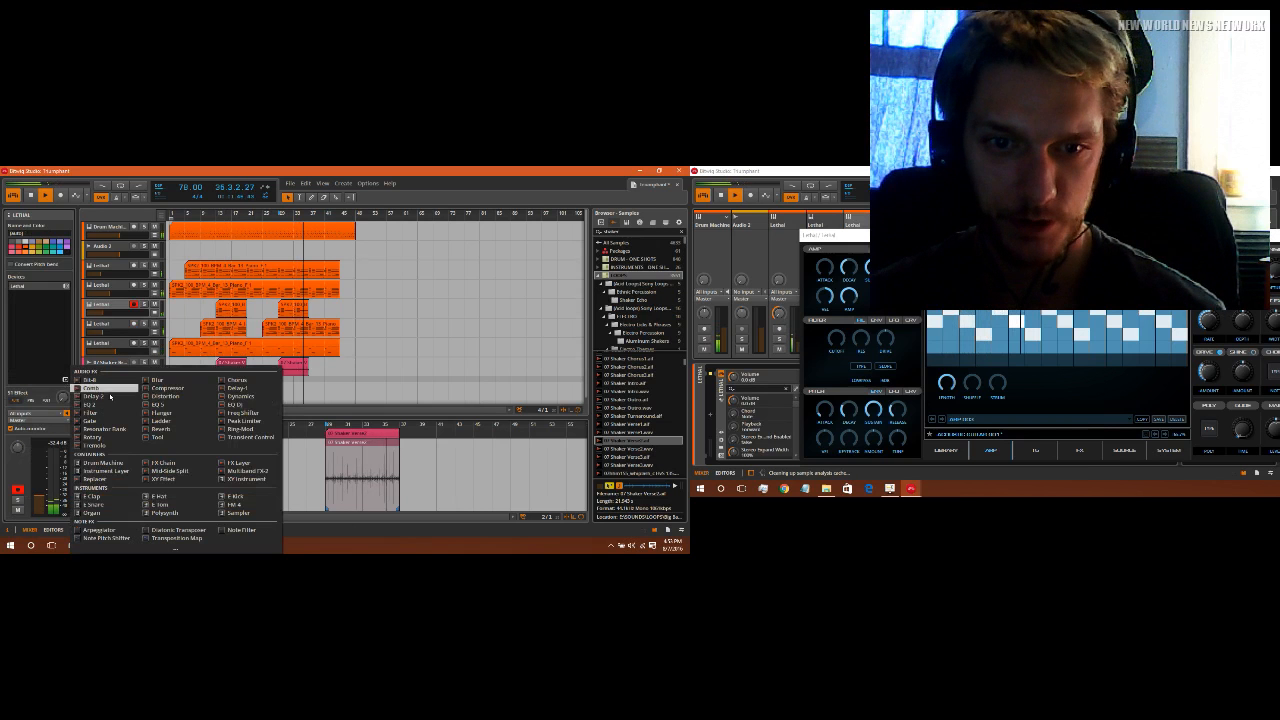
{"action": "left_click", "coordinate": [158, 420]}
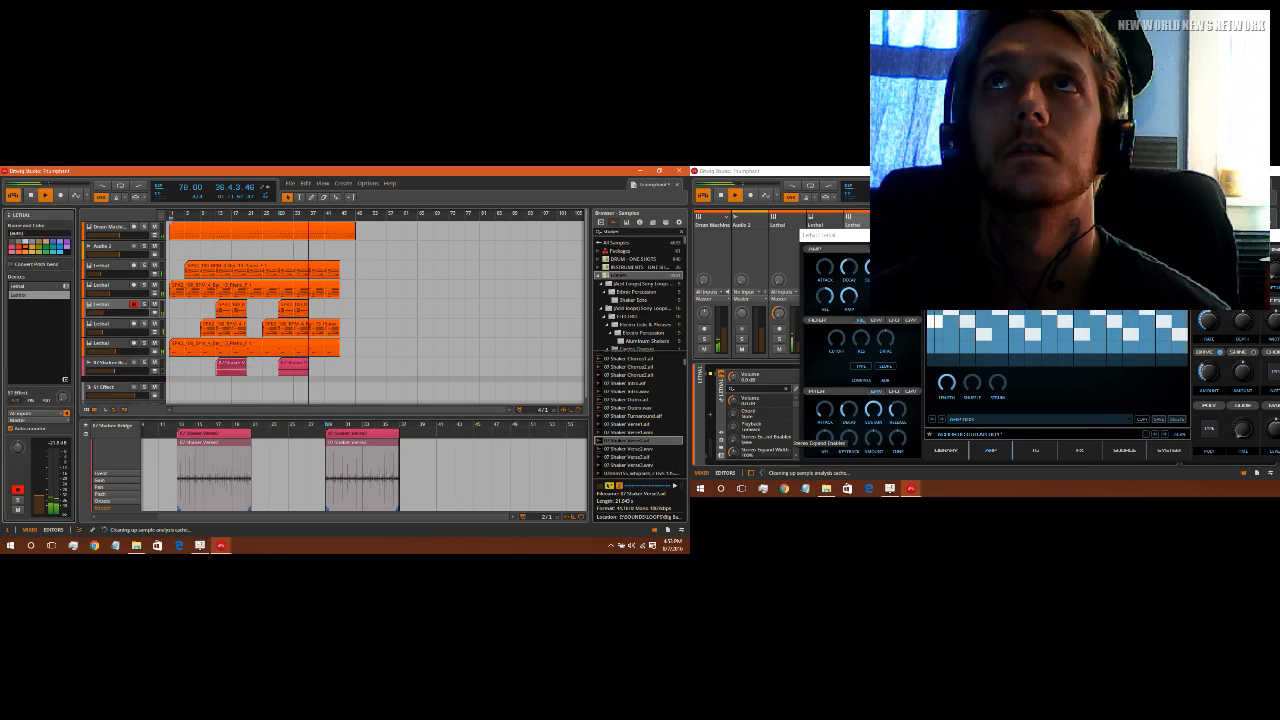
{"action": "left_click_drag", "start_coordinate": [1020, 236], "coordinate": [895, 252]}
{"action": "left_click", "coordinate": [1185, 251]}
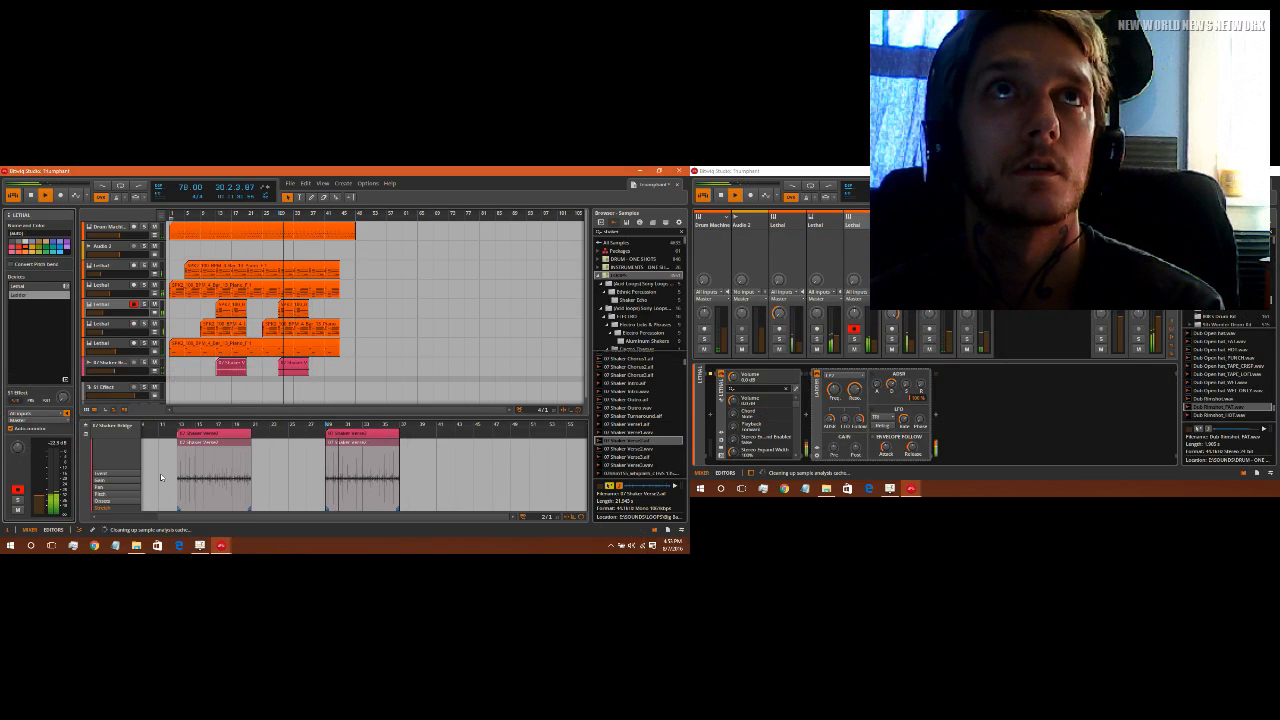
{"action": "left_click", "coordinate": [832, 398]}
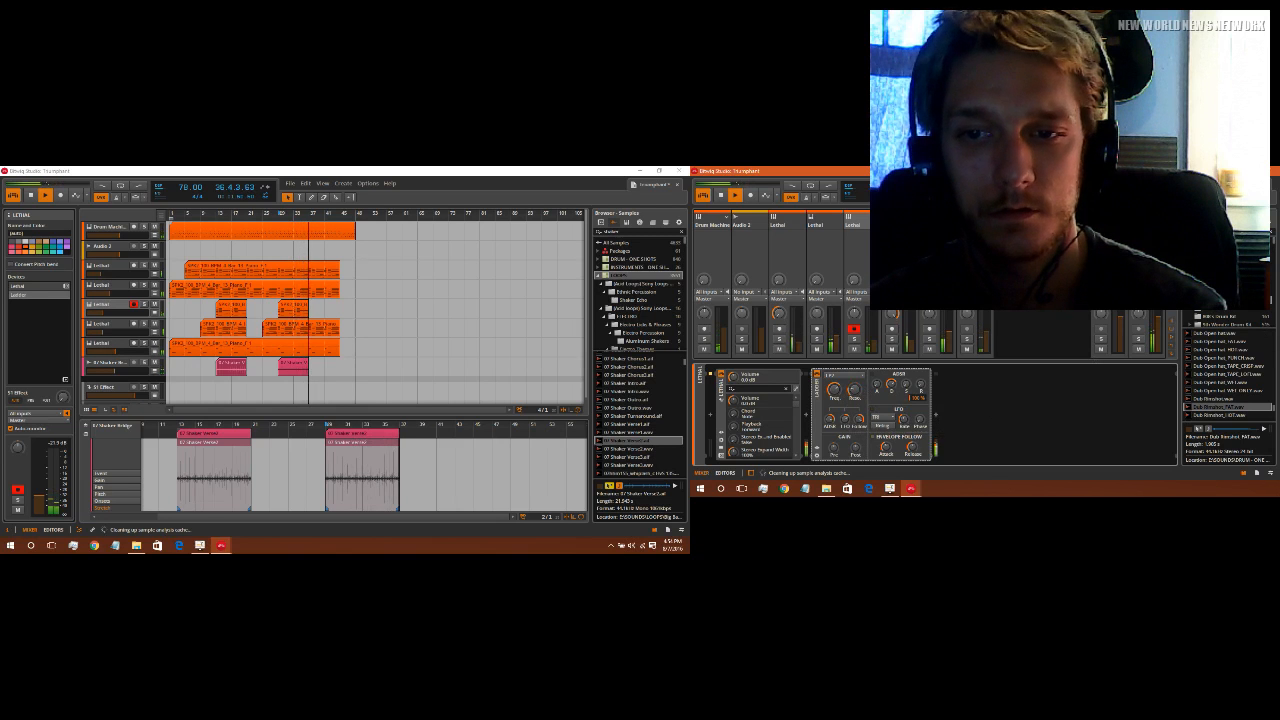
Step: Shorten the fourth Lethal track's second clip and the first Lethal track's clip to end at bar 37
{"action": "left_click", "coordinate": [313, 330]}
{"action": "left_click_drag", "start_coordinate": [313, 330], "coordinate": [304, 330]}
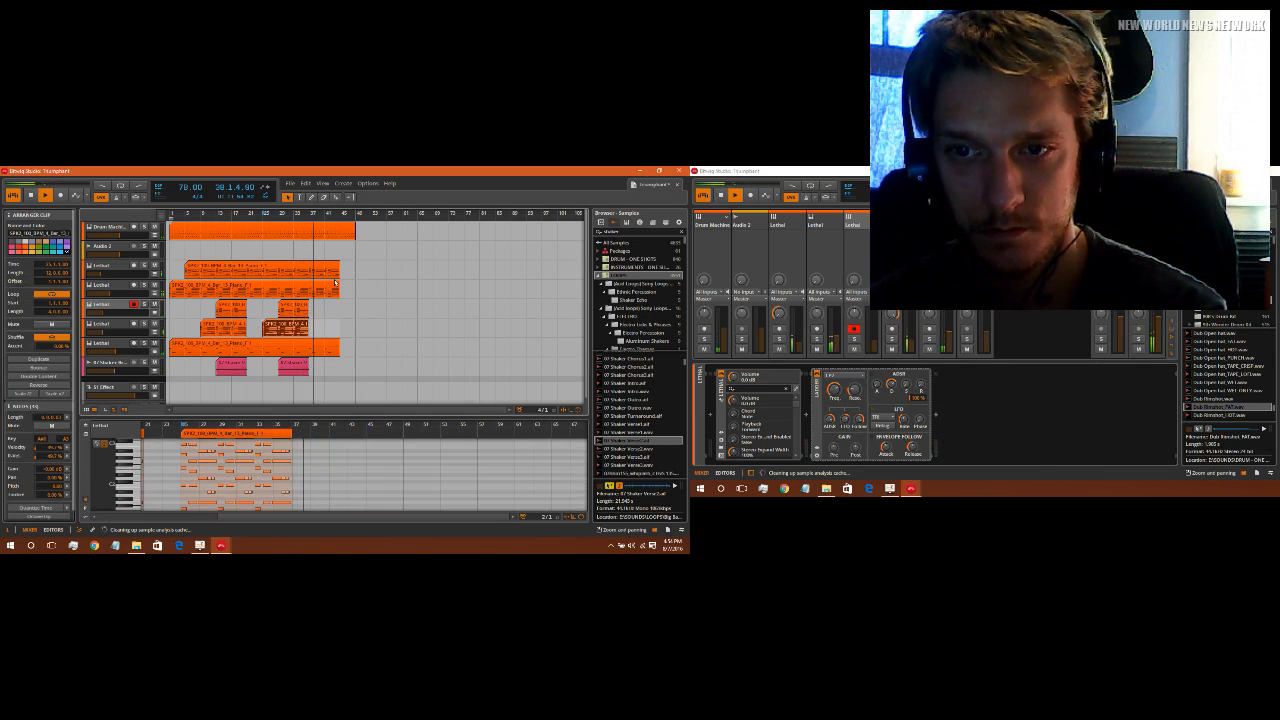
{"action": "left_click_drag", "start_coordinate": [339, 272], "coordinate": [308, 272]}
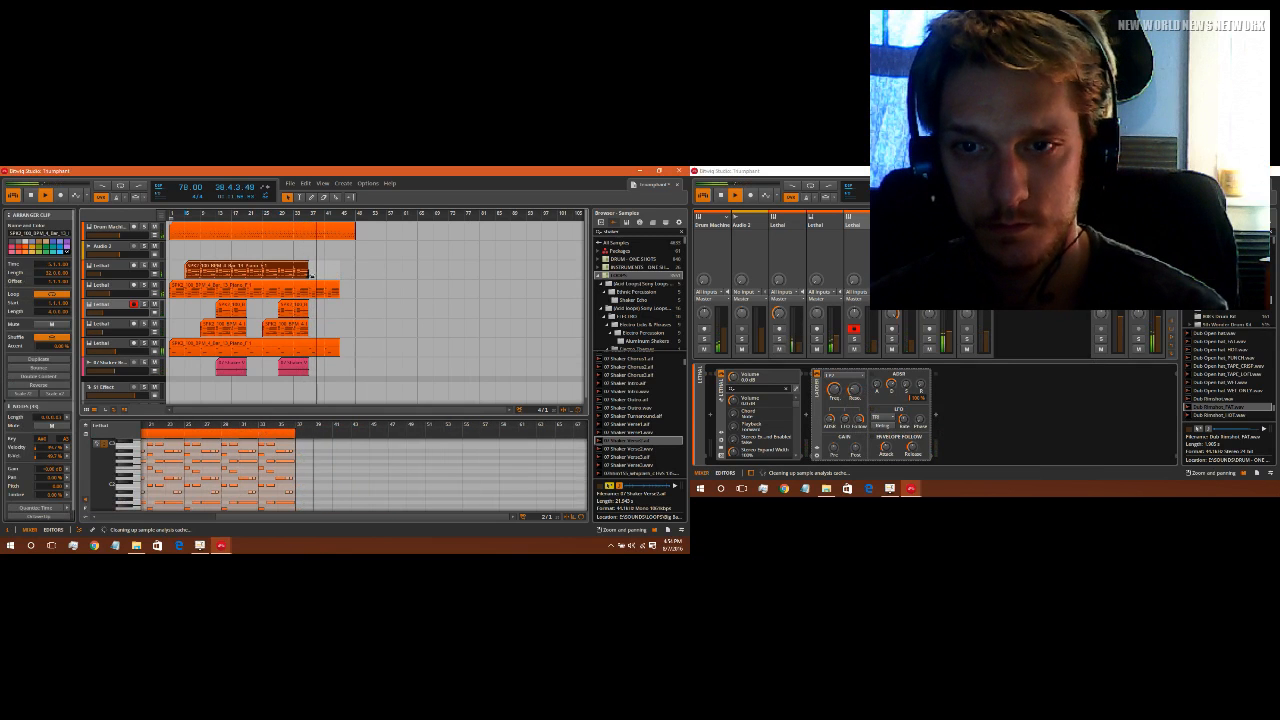
Step: Split the first, second, fourth and fifth Lethal tracks' clips at bar 29, and the second track's also at bar 37
{"action": "left_click", "coordinate": [279, 329]}
{"action": "left_click", "coordinate": [279, 348]}
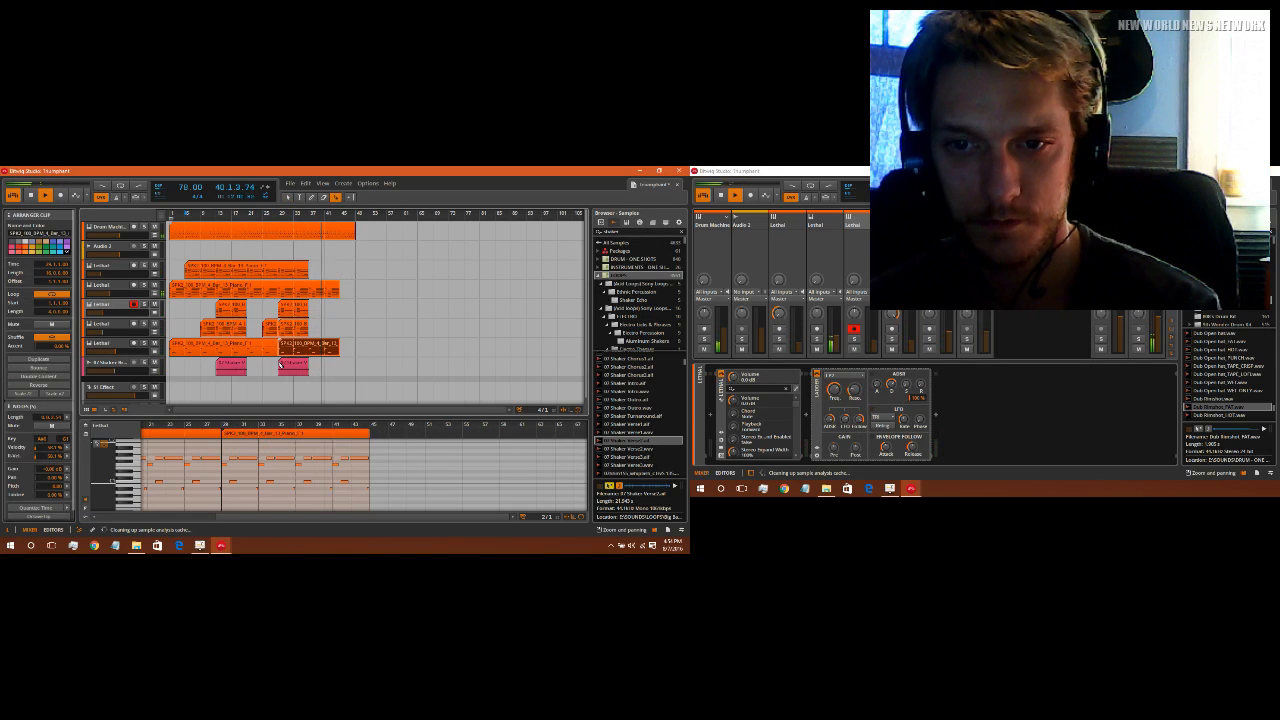
{"action": "left_click", "coordinate": [275, 289]}
{"action": "left_click", "coordinate": [279, 270]}
{"action": "left_click", "coordinate": [279, 289]}
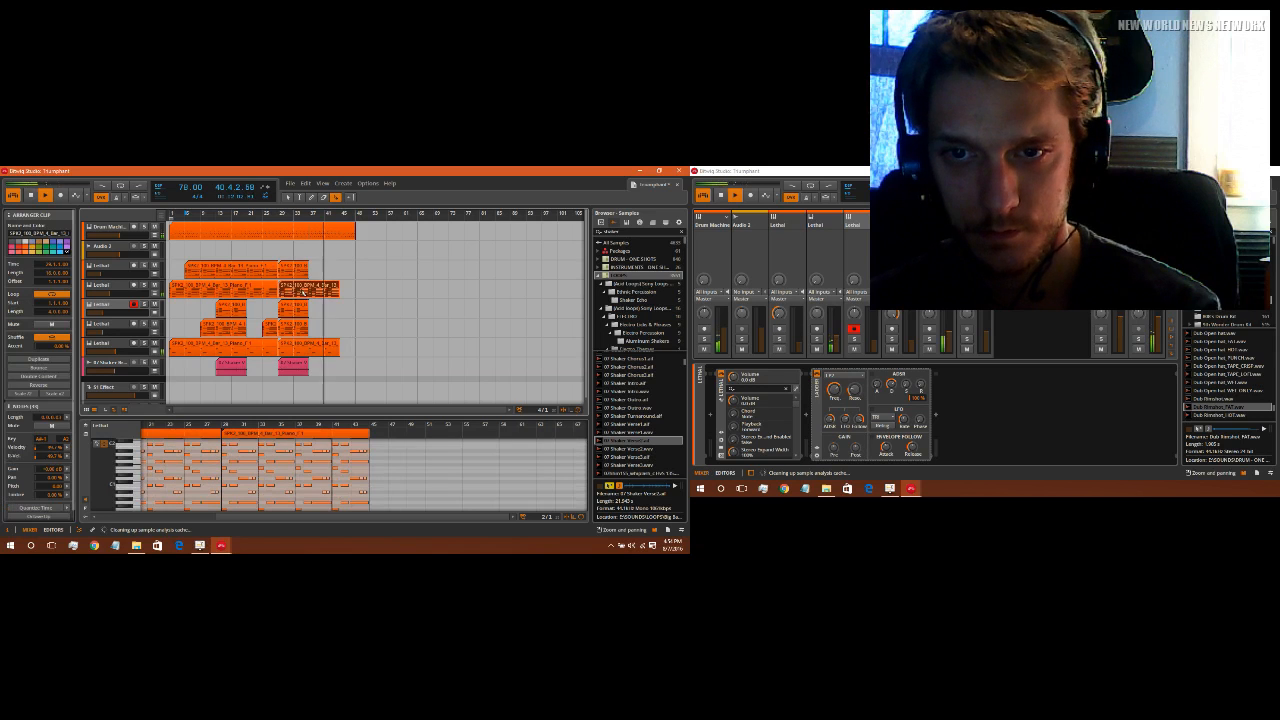
{"action": "left_click", "coordinate": [310, 290]}
Step: Duplicate the Lethal and shaker clips starting at bar 29 to bar 45, and shorten the fifth Lethal track's copy to end at bar 53
{"action": "left_click", "coordinate": [291, 259]}
{"action": "left_click_drag", "start_coordinate": [291, 260], "coordinate": [321, 368]}
{"action": "key", "text": "ctrl+d"}
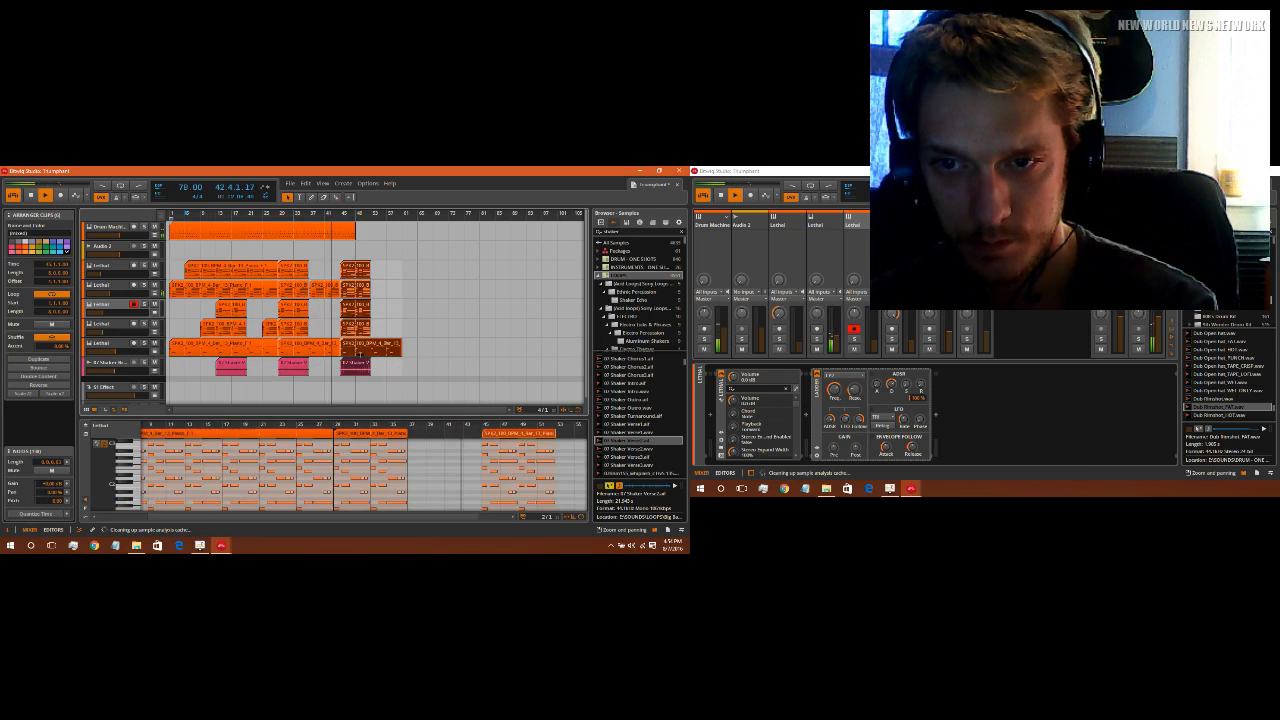
{"action": "left_click", "coordinate": [400, 295]}
{"action": "left_click_drag", "start_coordinate": [402, 345], "coordinate": [363, 343]}
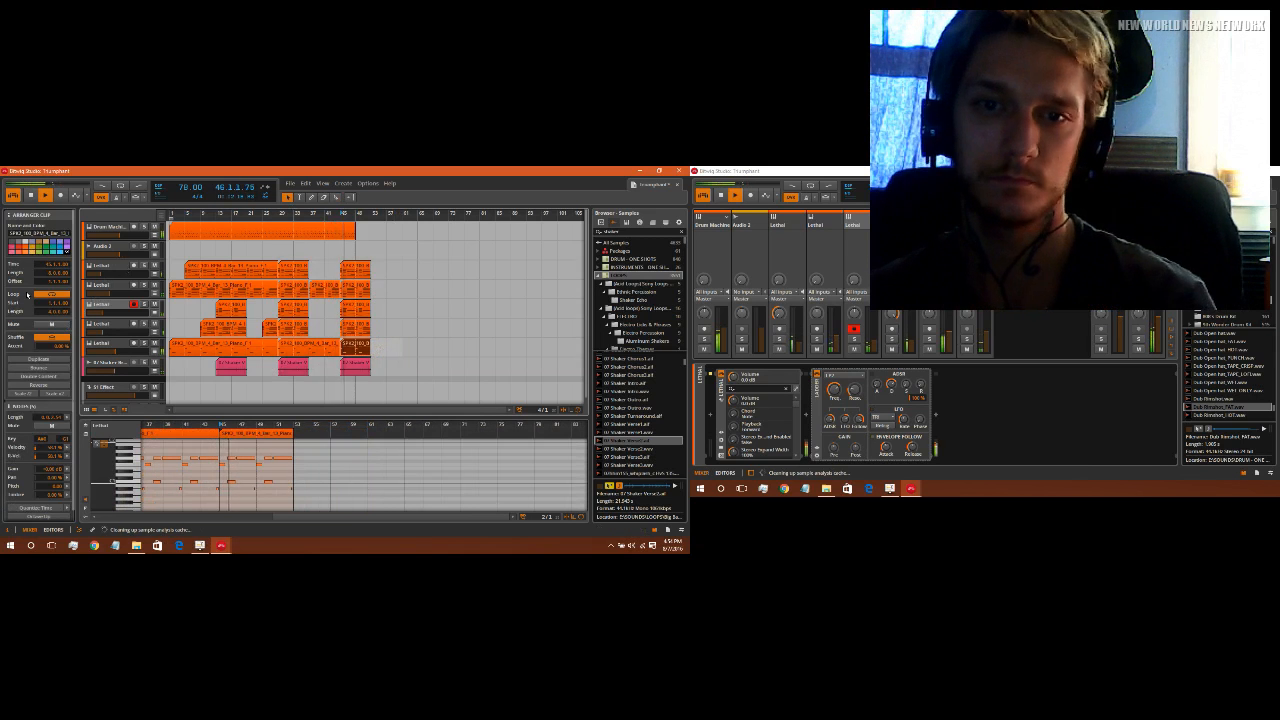
Step: Delete the empty Audio 2 track and move the fourth Lethal track directly below the first Lethal track
{"action": "left_click", "coordinate": [121, 259]}
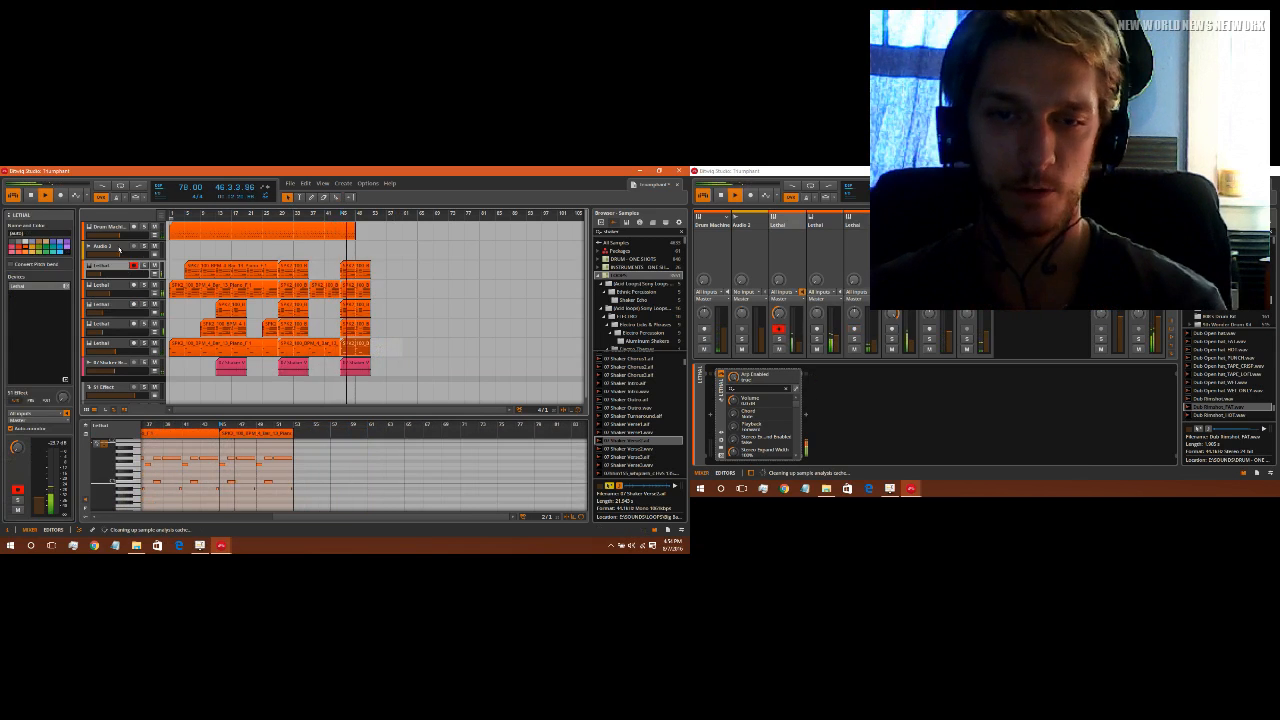
{"action": "left_click", "coordinate": [119, 249]}
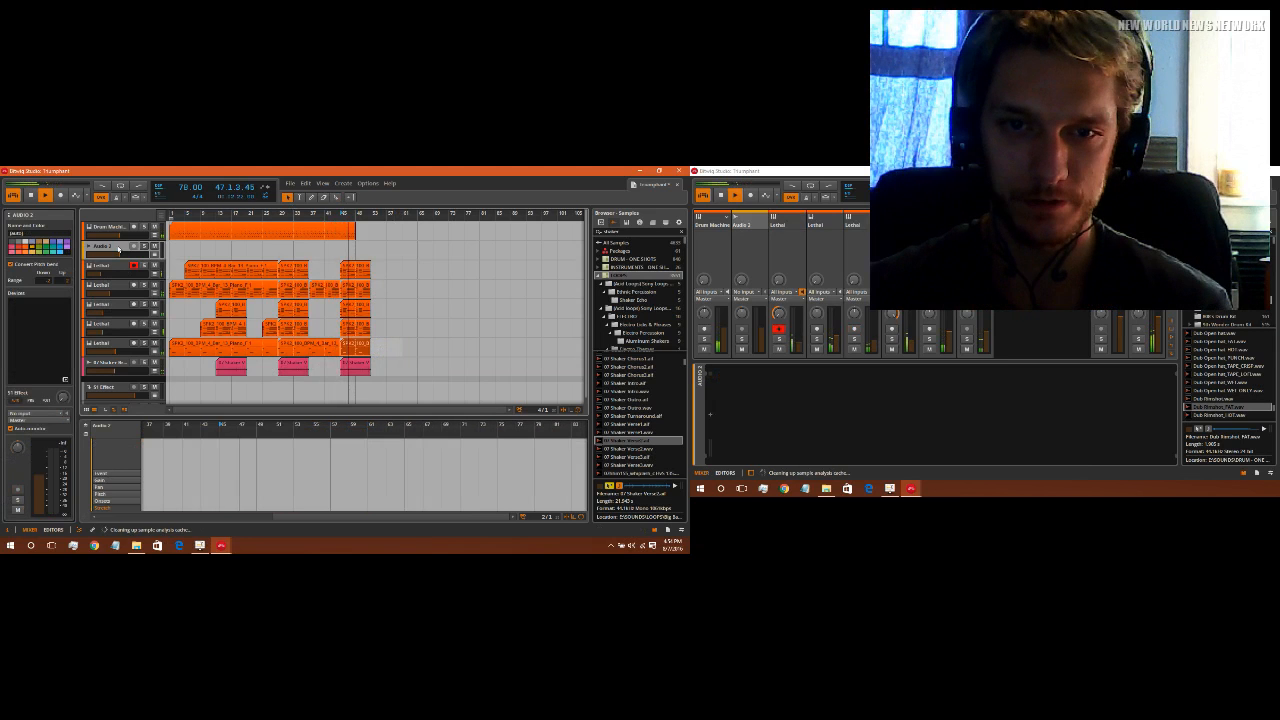
{"action": "key", "text": "Delete"}
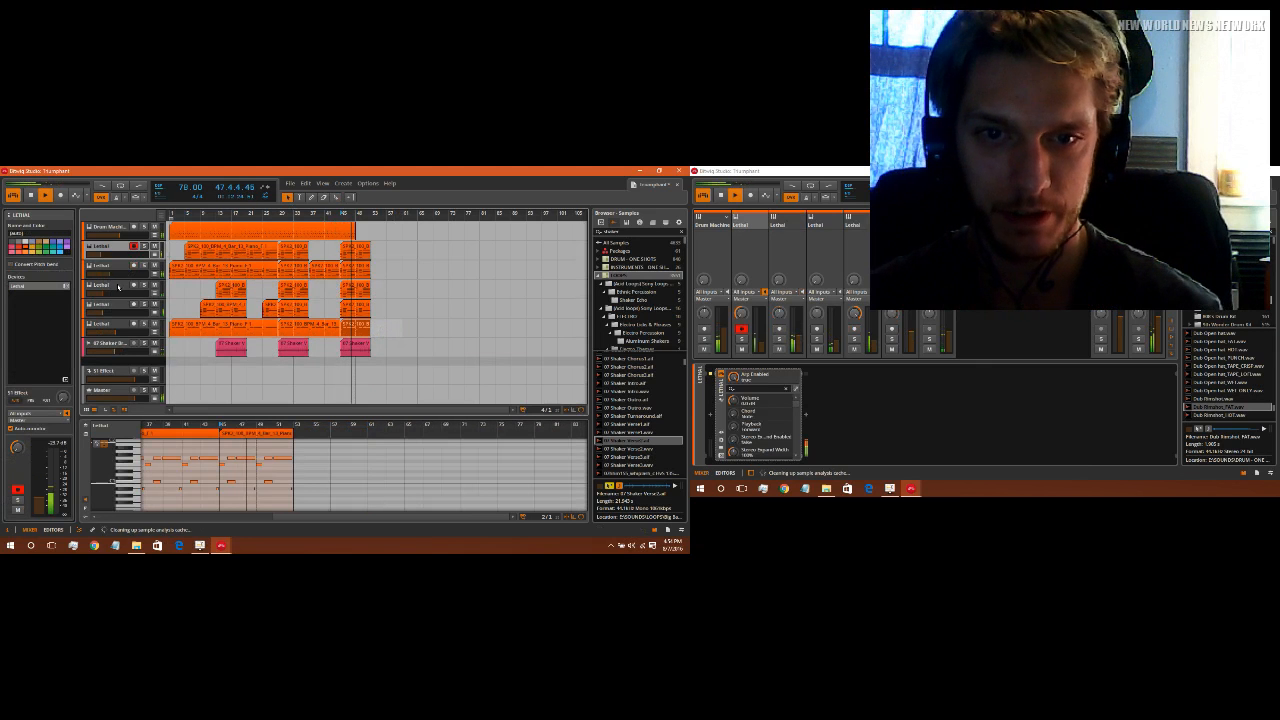
{"action": "left_click", "coordinate": [118, 287]}
{"action": "left_click_drag", "start_coordinate": [118, 309], "coordinate": [123, 262]}
Step: Recolor the clips tan on the second Lethal track, lavender on the first and light blue on the fourth
{"action": "left_click_drag", "start_coordinate": [401, 272], "coordinate": [204, 270]}
{"action": "left_click", "coordinate": [46, 245]}
{"action": "left_click_drag", "start_coordinate": [391, 256], "coordinate": [157, 252]}
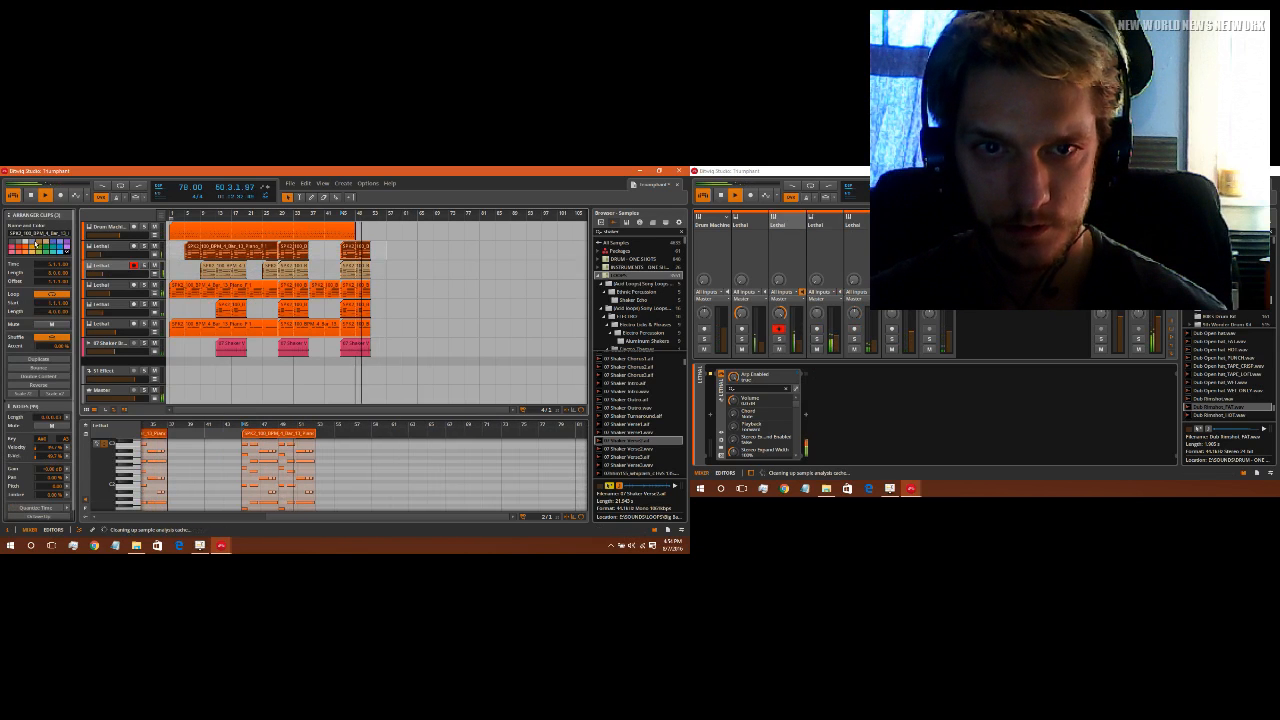
{"action": "left_click_drag", "start_coordinate": [410, 311], "coordinate": [205, 302]}
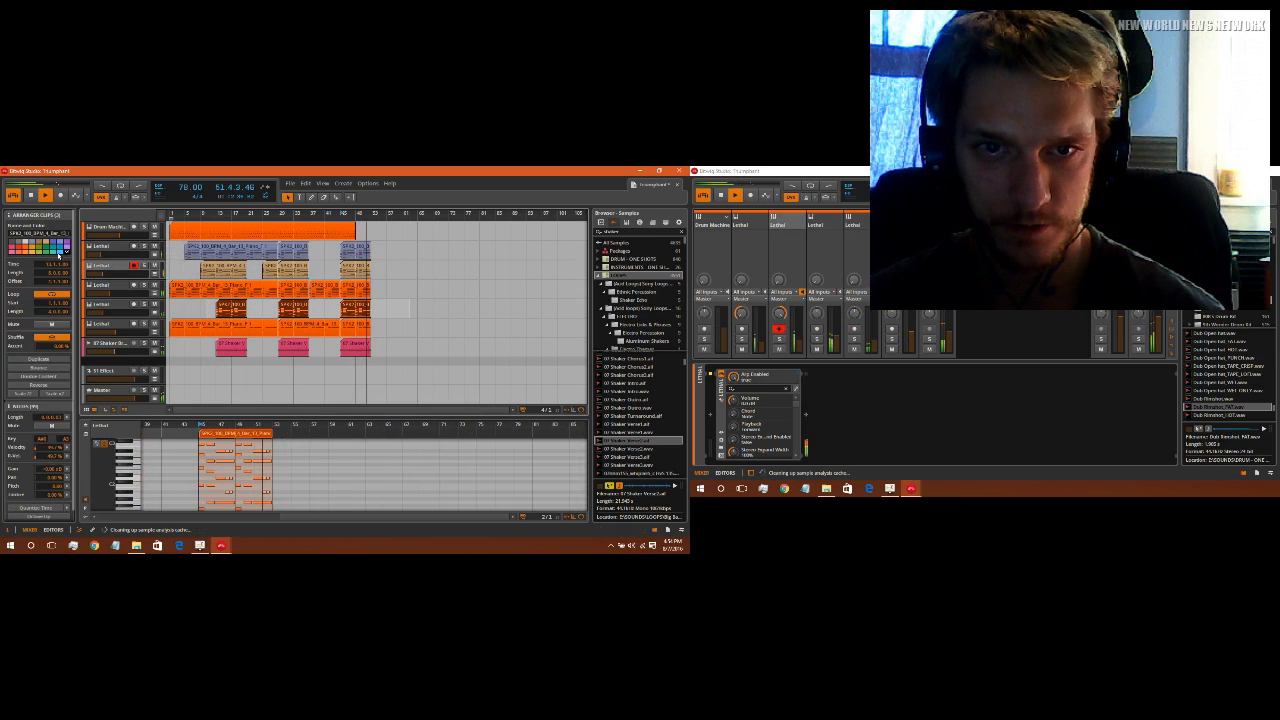
{"action": "left_click", "coordinate": [59, 254]}
Step: Recolor the clips red on the fifth Lethal track and teal on the third Lethal track
{"action": "left_click_drag", "start_coordinate": [382, 330], "coordinate": [166, 330]}
{"action": "left_click", "coordinate": [18, 248]}
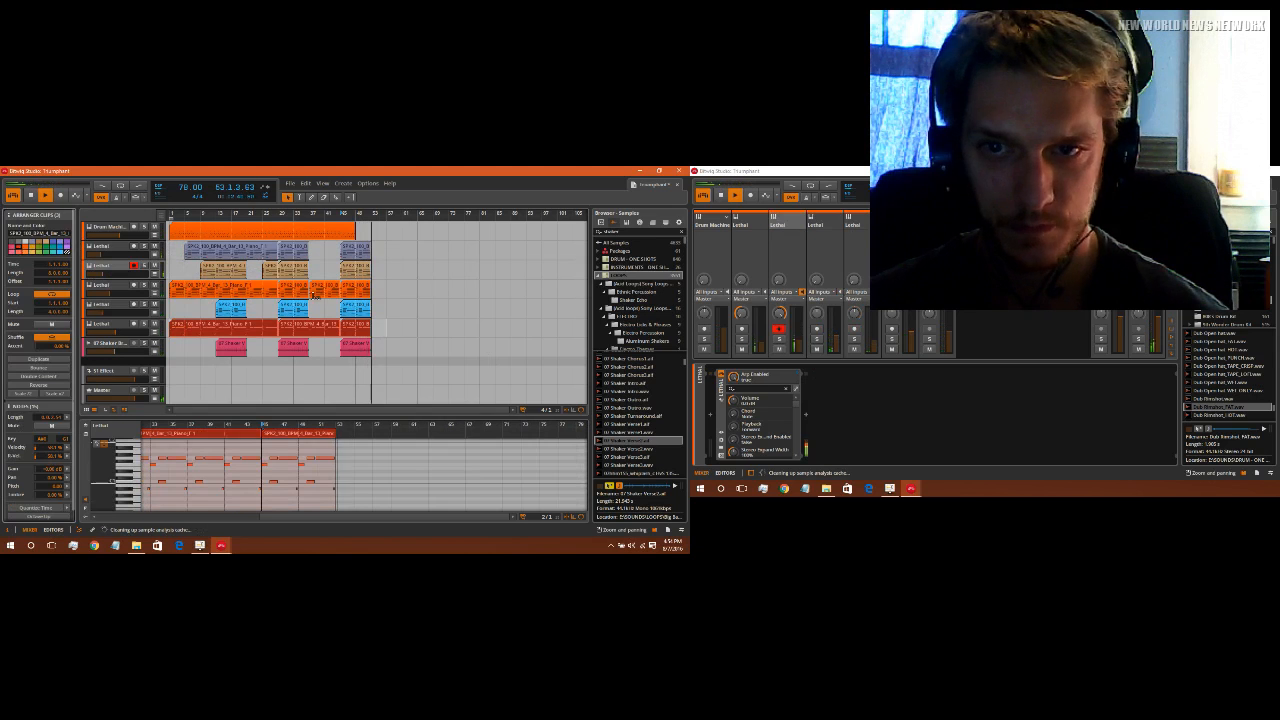
{"action": "left_click_drag", "start_coordinate": [399, 290], "coordinate": [220, 284]}
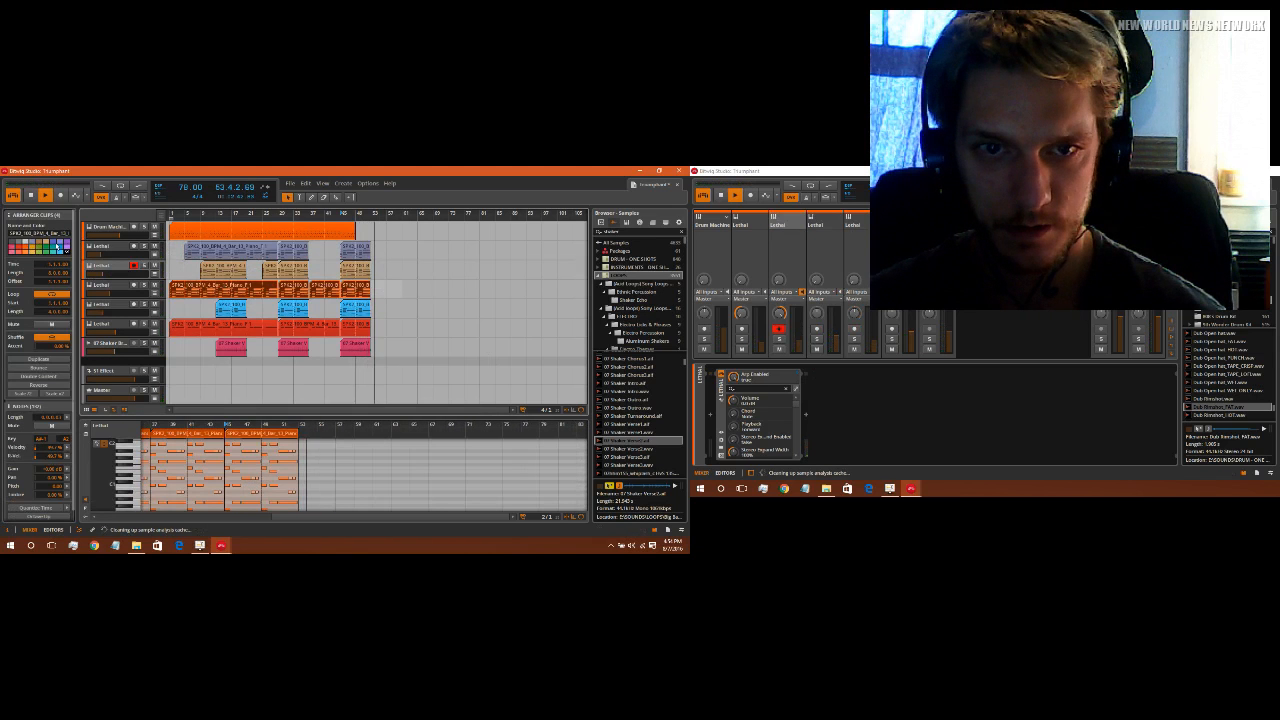
{"action": "left_click", "coordinate": [55, 250]}
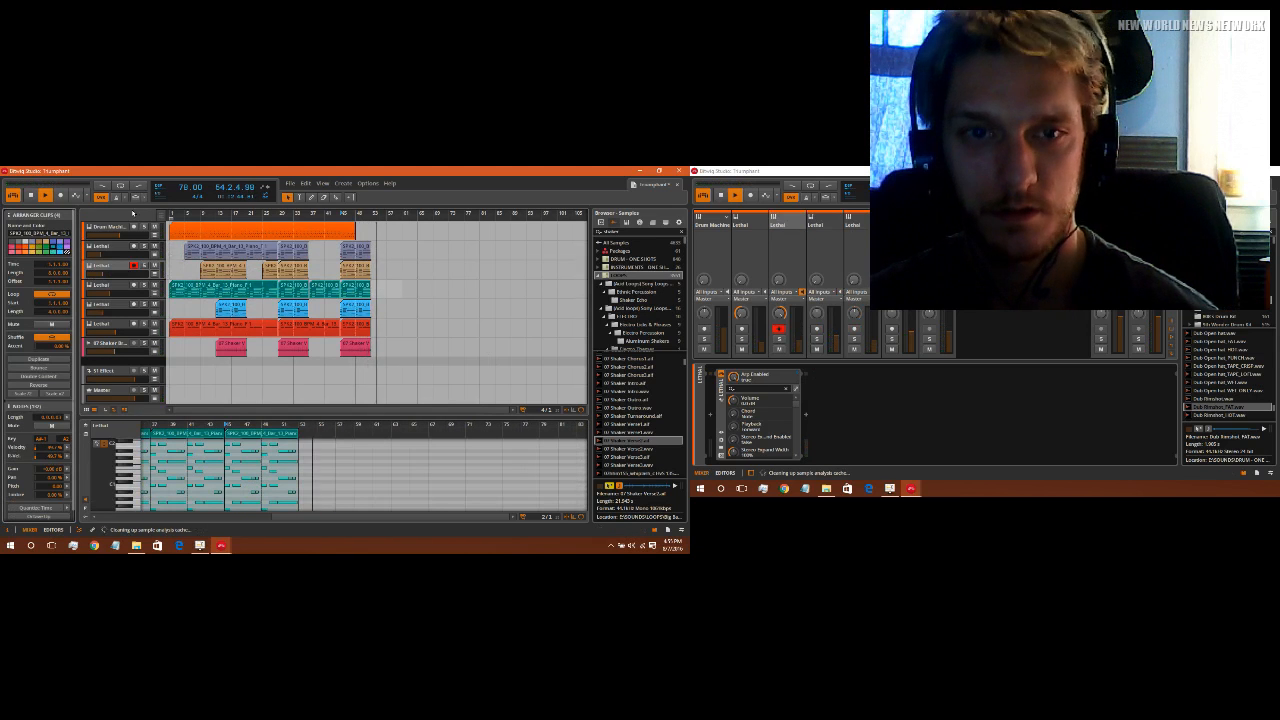
Step: Restart playback from the beginning of the song and extend the drum machine clip to end at bar 53
{"action": "left_click", "coordinate": [31, 195]}
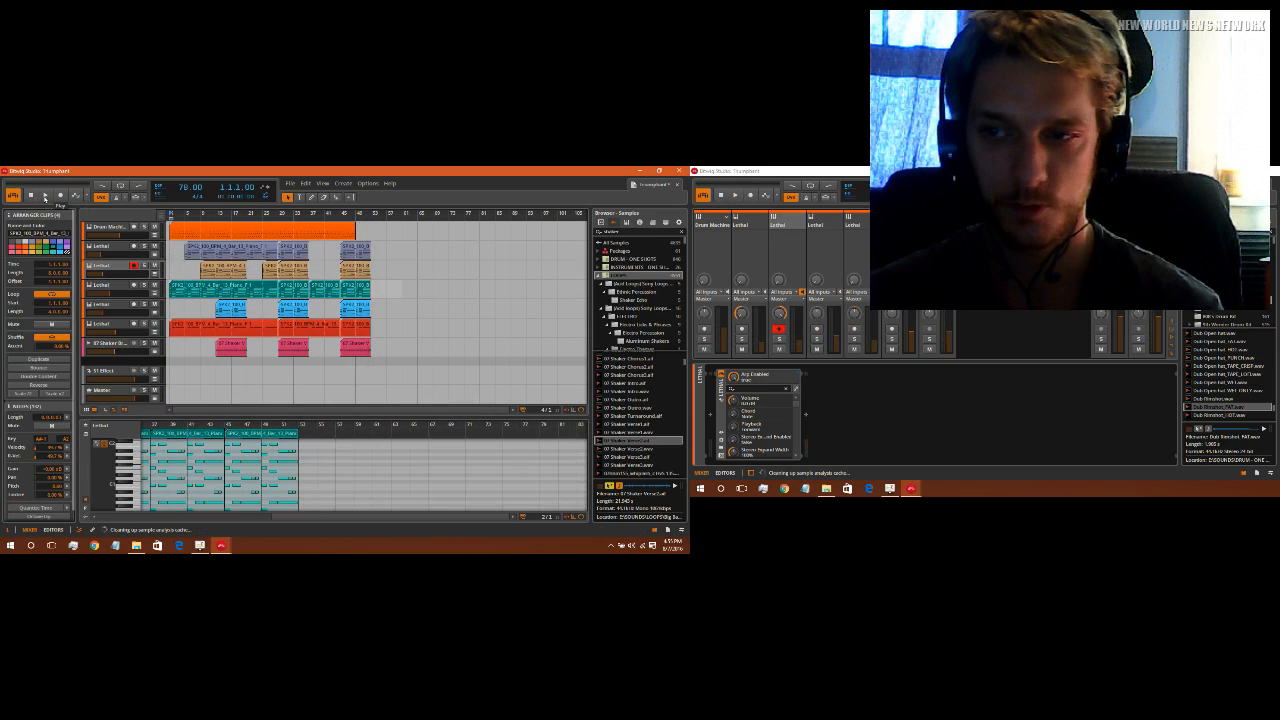
{"action": "left_click", "coordinate": [44, 196]}
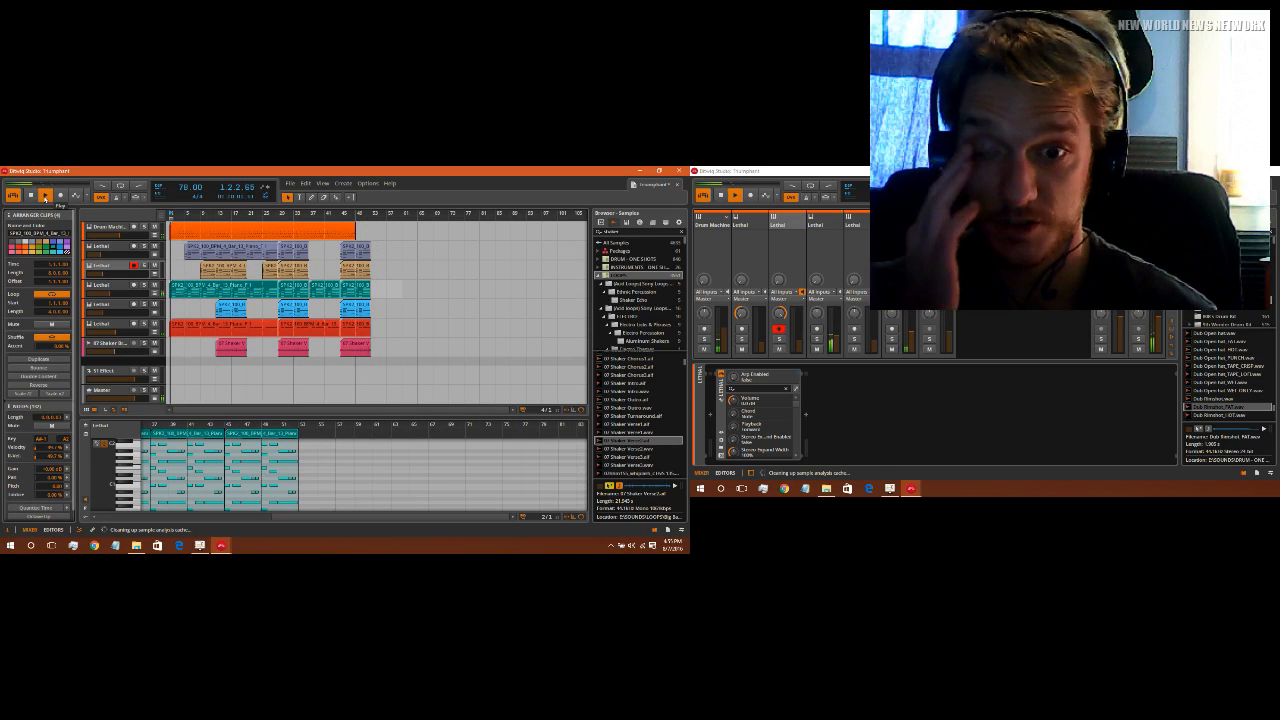
{"action": "left_click", "coordinate": [355, 236]}
{"action": "left_click_drag", "start_coordinate": [357, 236], "coordinate": [369, 238]}
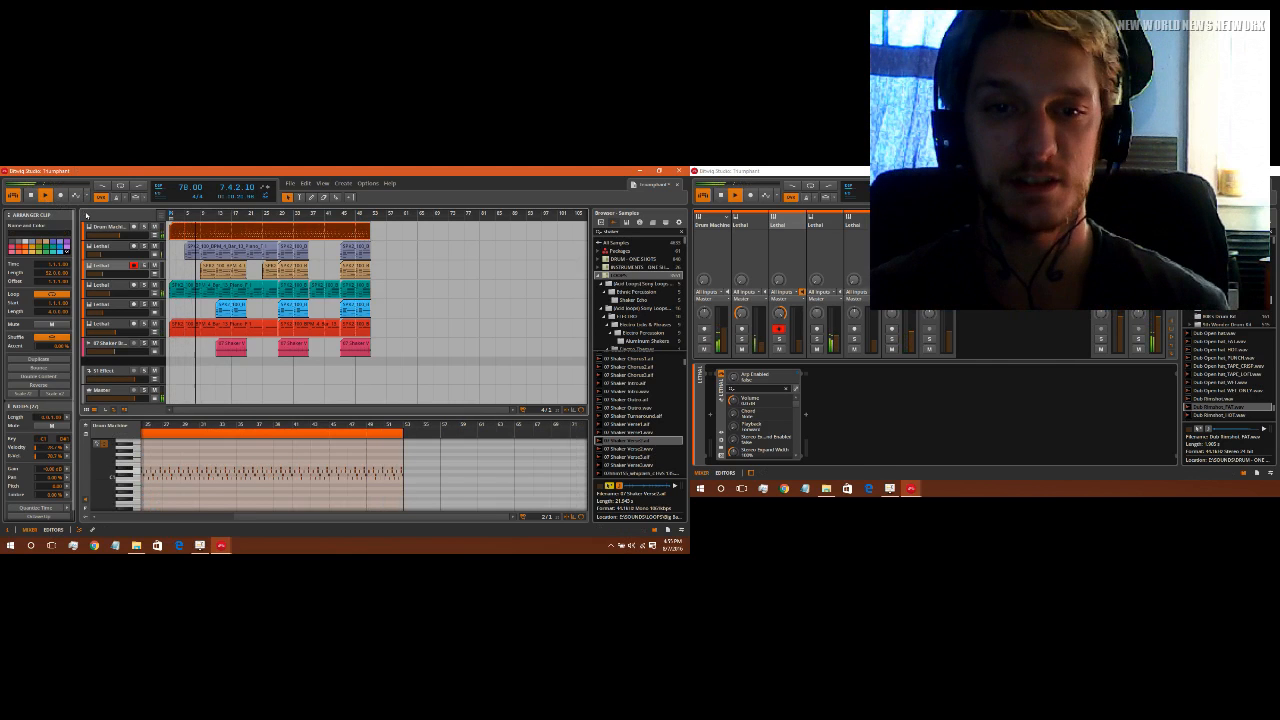
Step: Open the second Lethal track's synth and enable its trance gate with the TG 003 preset
{"action": "left_click", "coordinate": [103, 267]}
{"action": "left_click", "coordinate": [58, 289]}
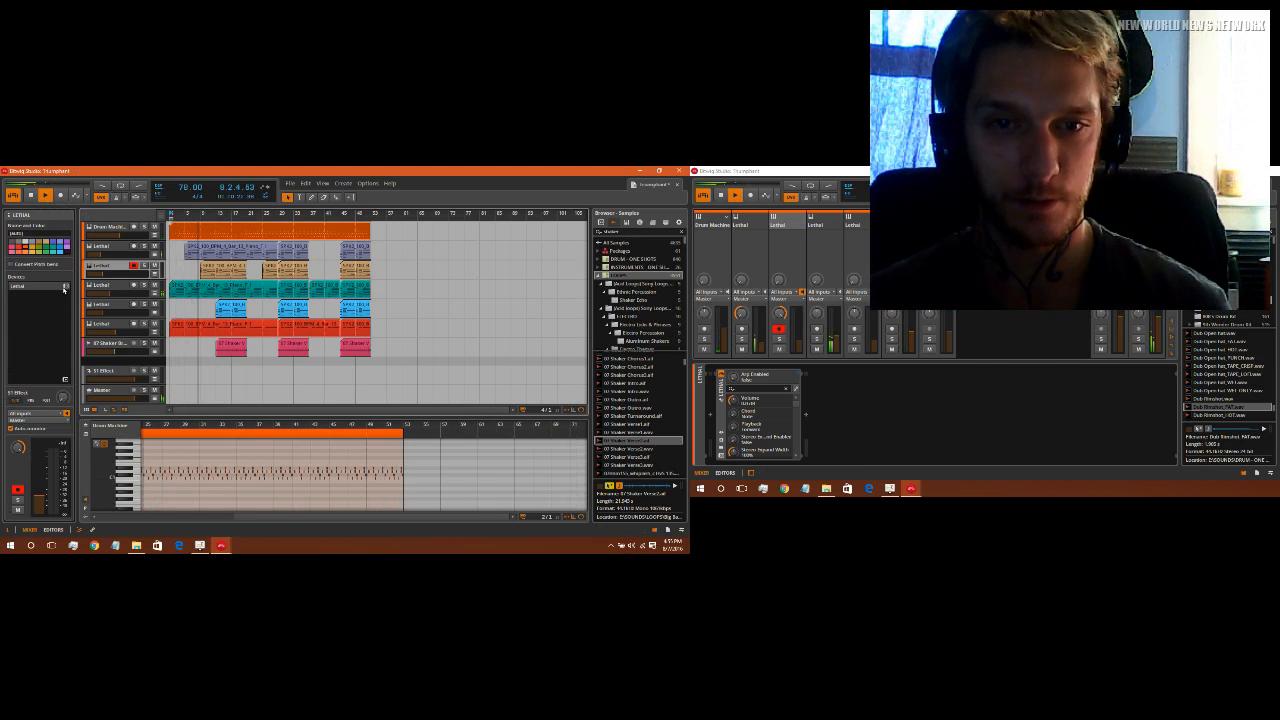
{"action": "left_click_drag", "start_coordinate": [314, 305], "coordinate": [292, 268]}
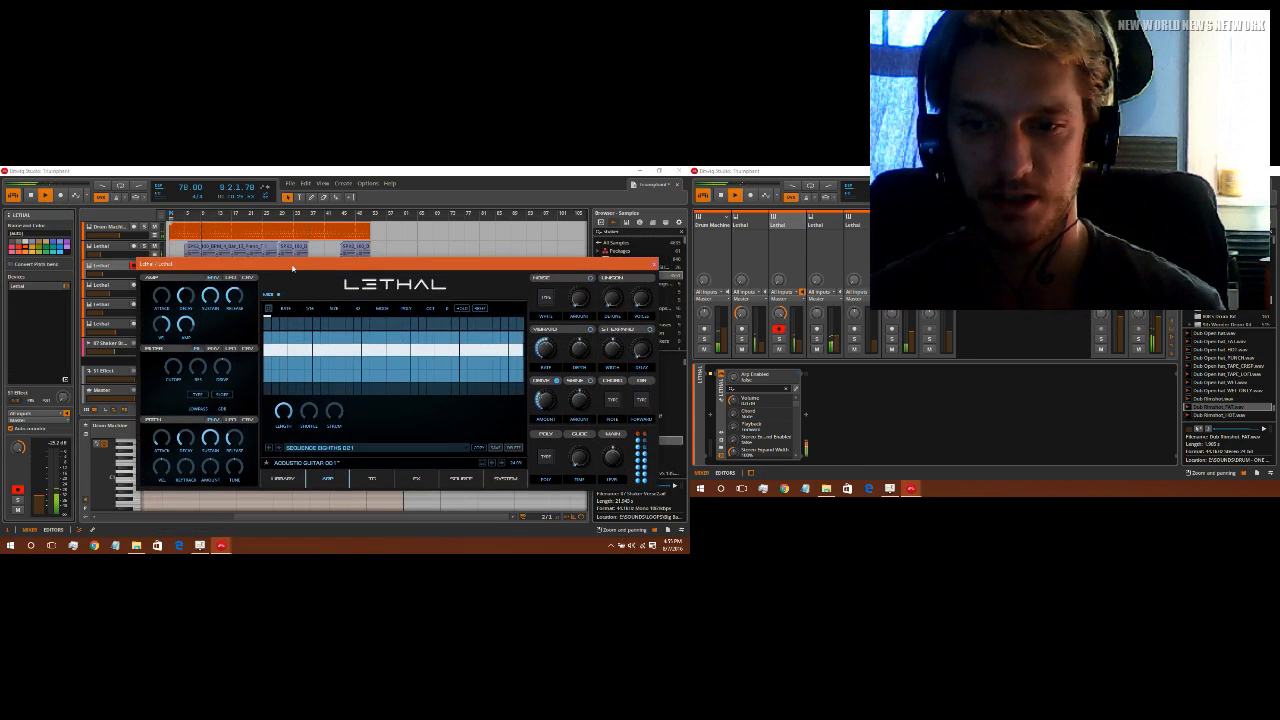
{"action": "left_click", "coordinate": [284, 479]}
{"action": "scroll", "coordinate": [437, 395], "scroll_direction": "down", "scroll_amount": 10}
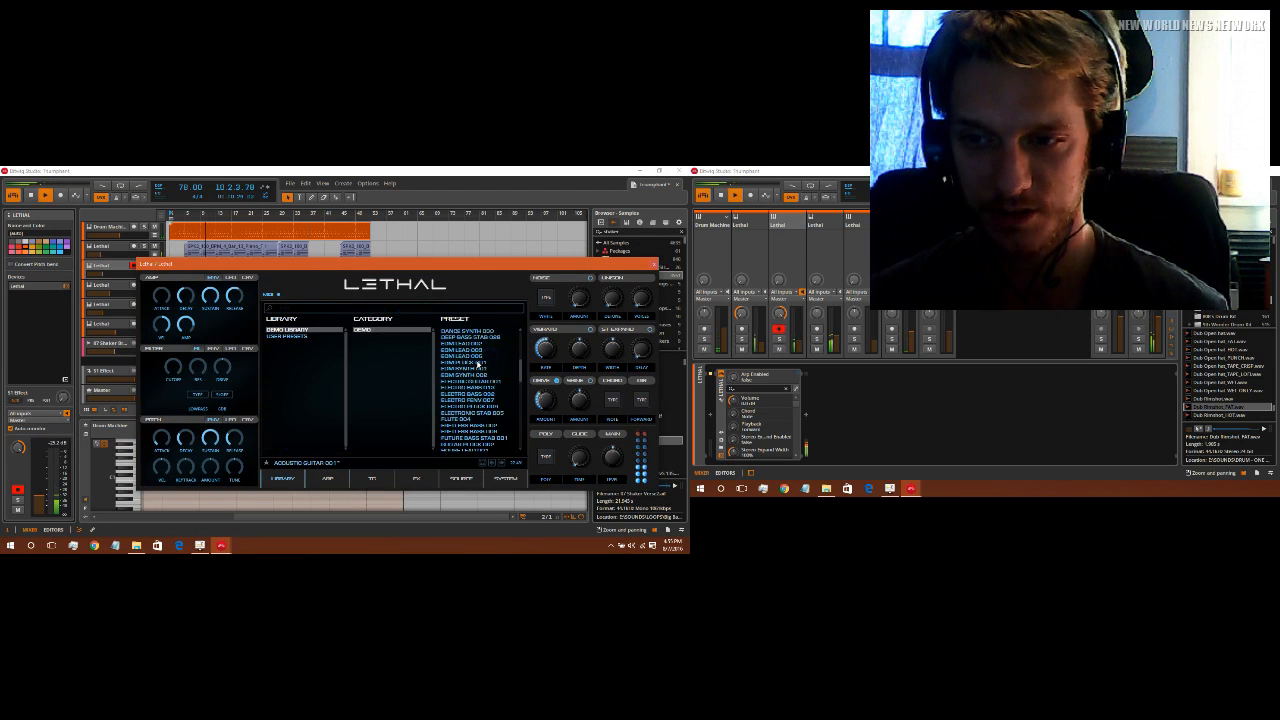
{"action": "scroll", "coordinate": [478, 365], "scroll_direction": "down", "scroll_amount": 6}
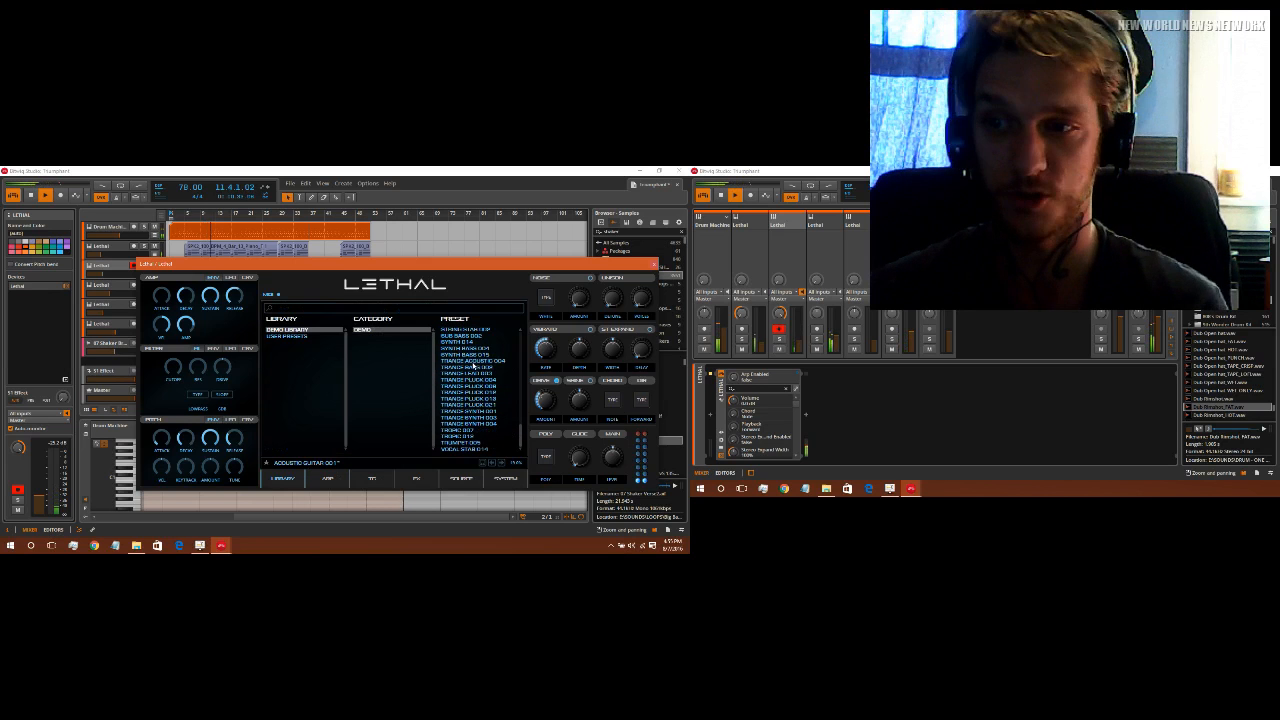
{"action": "left_click", "coordinate": [326, 479]}
{"action": "left_click", "coordinate": [372, 479]}
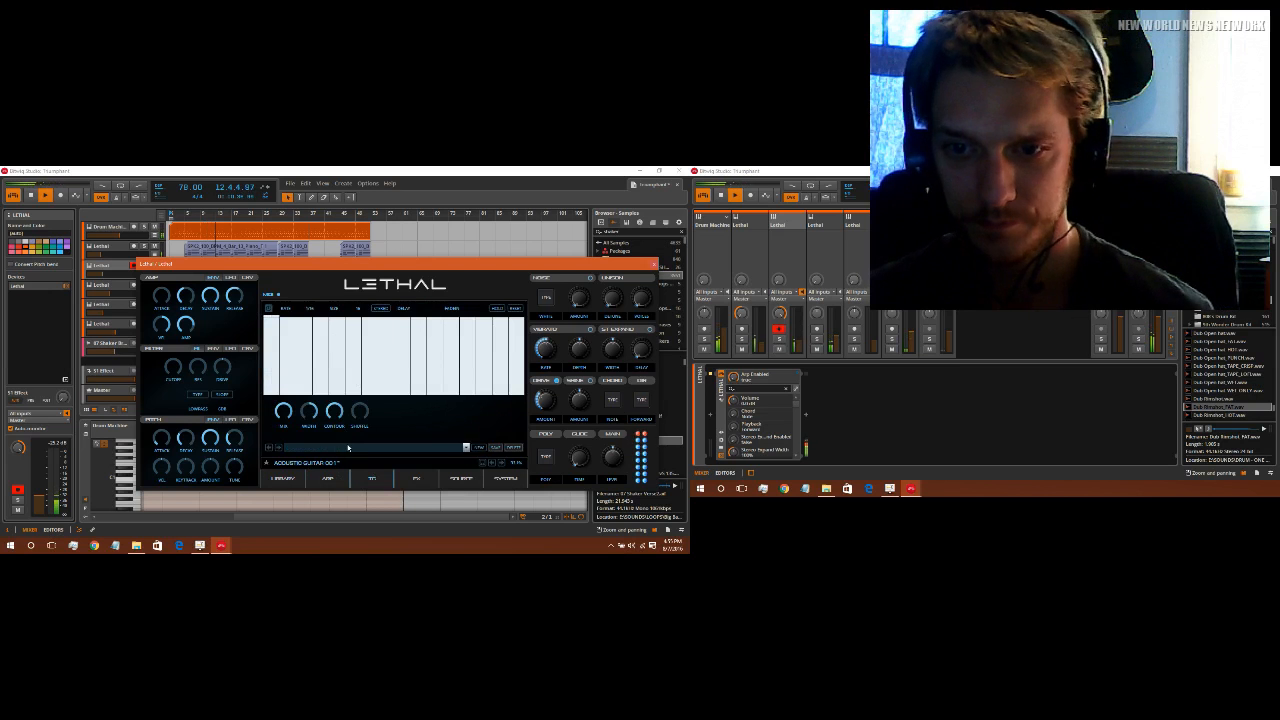
{"action": "left_click", "coordinate": [458, 446]}
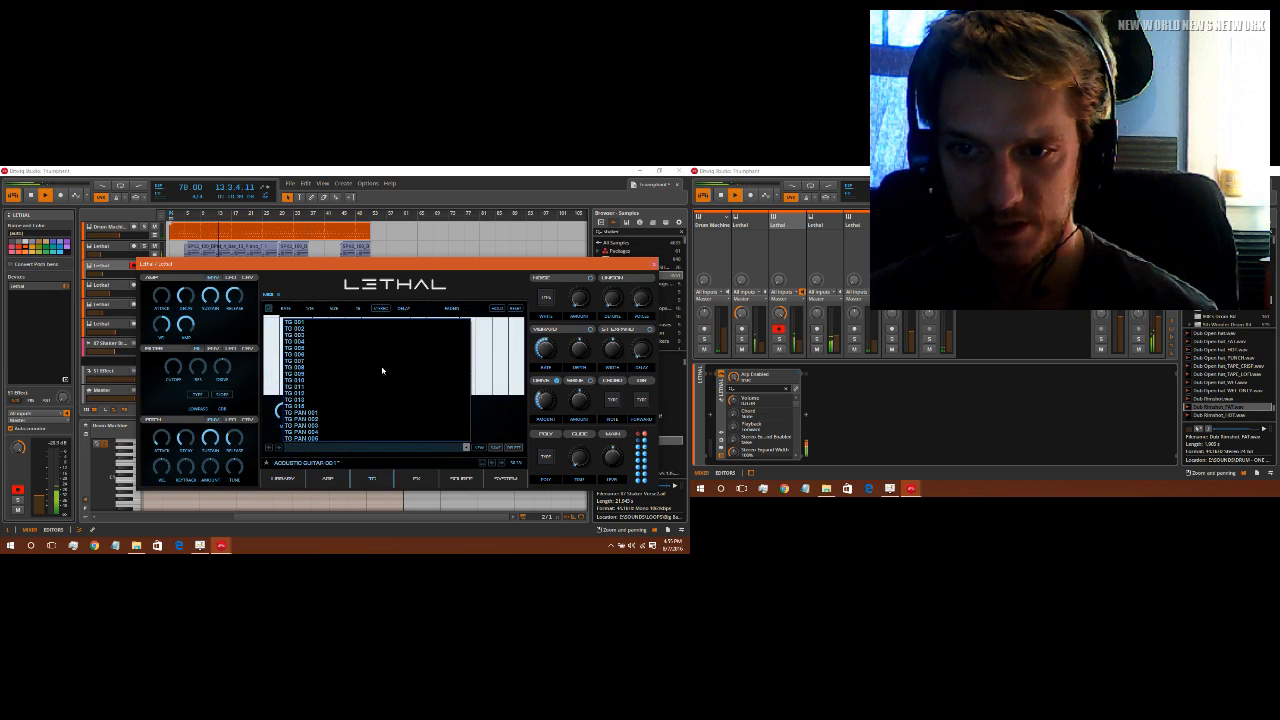
{"action": "left_click", "coordinate": [320, 336]}
{"action": "left_click", "coordinate": [267, 310]}
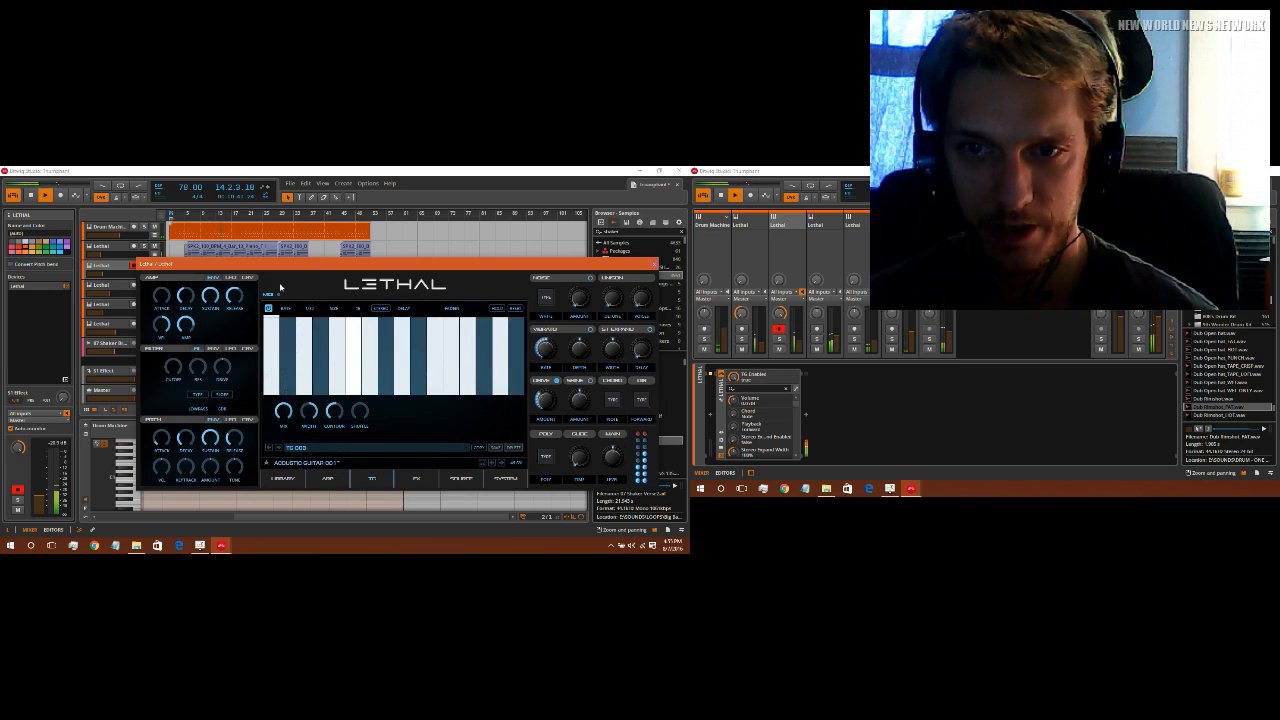
Step: Audition the second Lethal track's gated sound in solo and in the mix, and change its gate preset to TG 007
{"action": "left_click_drag", "start_coordinate": [279, 265], "coordinate": [275, 314]}
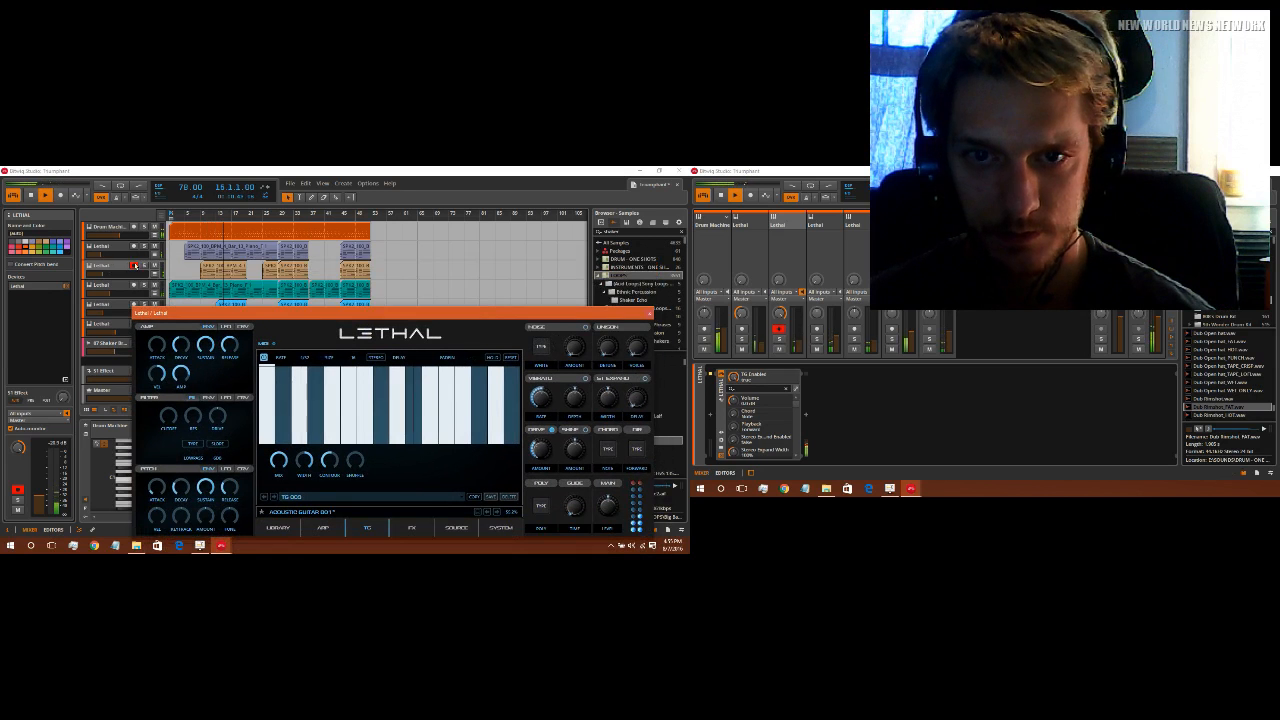
{"action": "left_click", "coordinate": [145, 266]}
{"action": "left_click", "coordinate": [145, 266]}
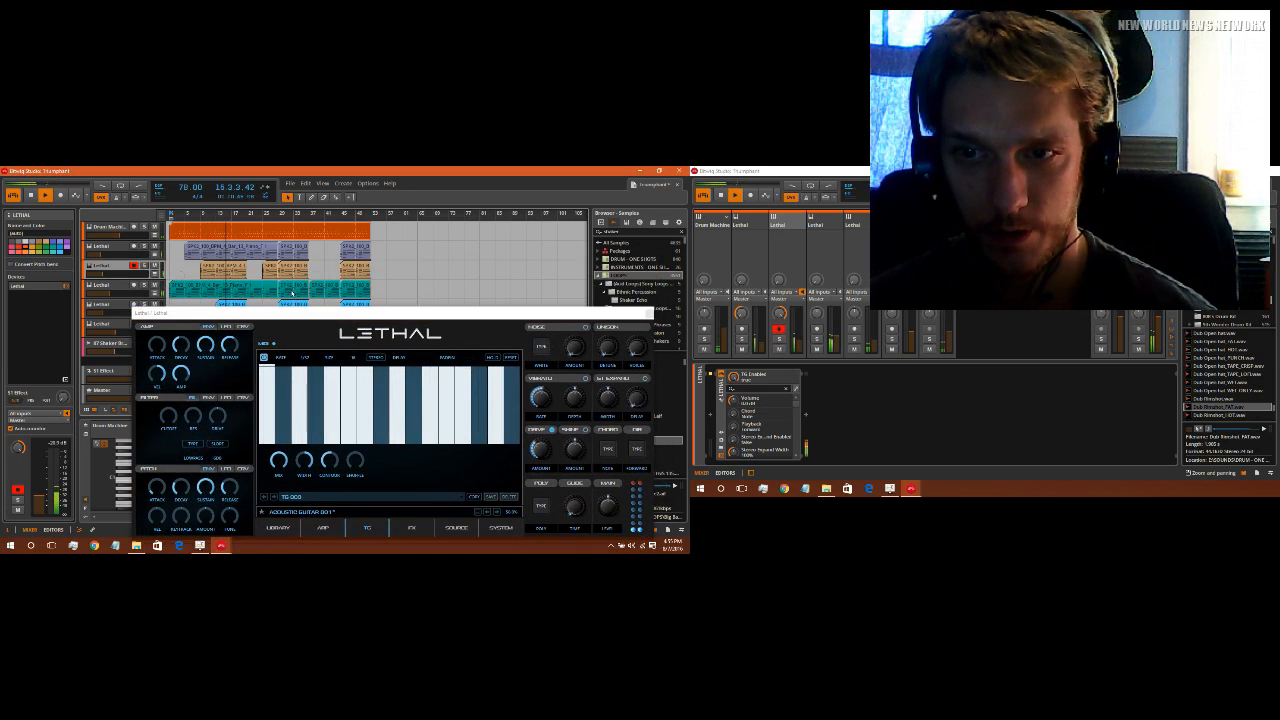
{"action": "left_click_drag", "start_coordinate": [354, 313], "coordinate": [334, 287]}
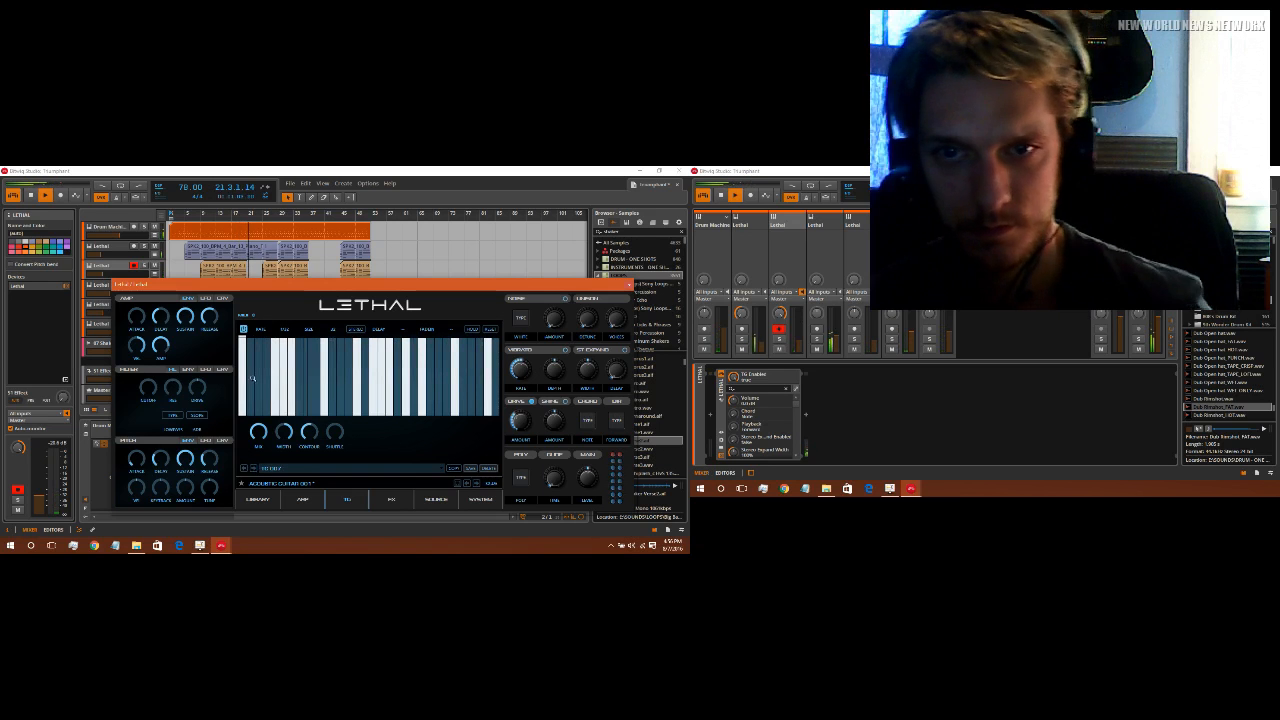
Step: Replay from bar 9, check the second Lethal track in solo and raise its volume slightly
{"action": "left_click", "coordinate": [222, 245]}
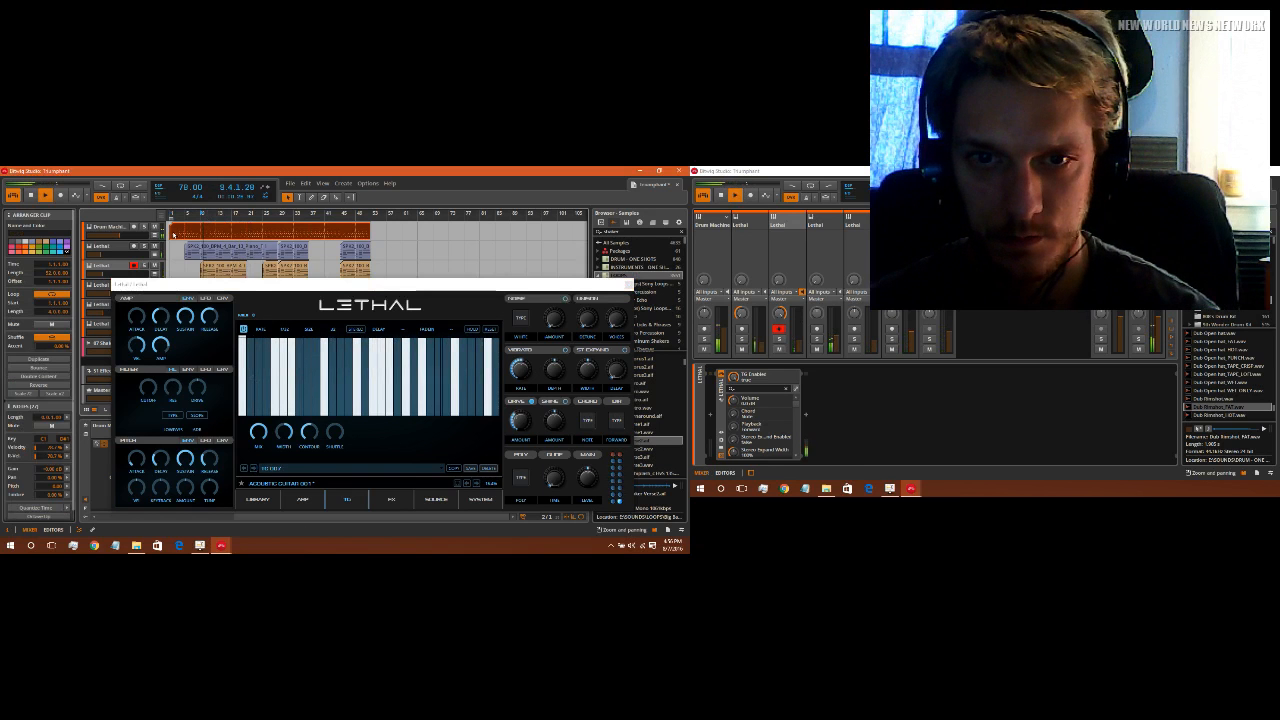
{"action": "left_click", "coordinate": [146, 267]}
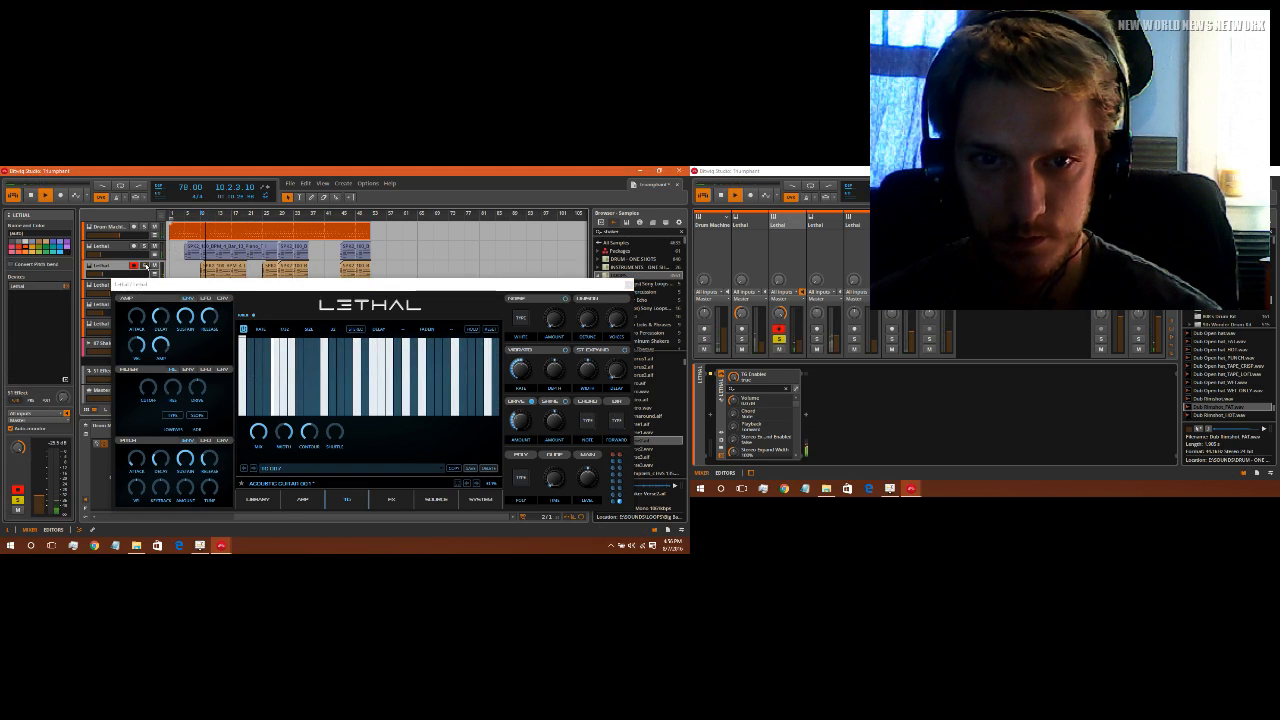
{"action": "left_click_drag", "start_coordinate": [40, 494], "coordinate": [40, 490]}
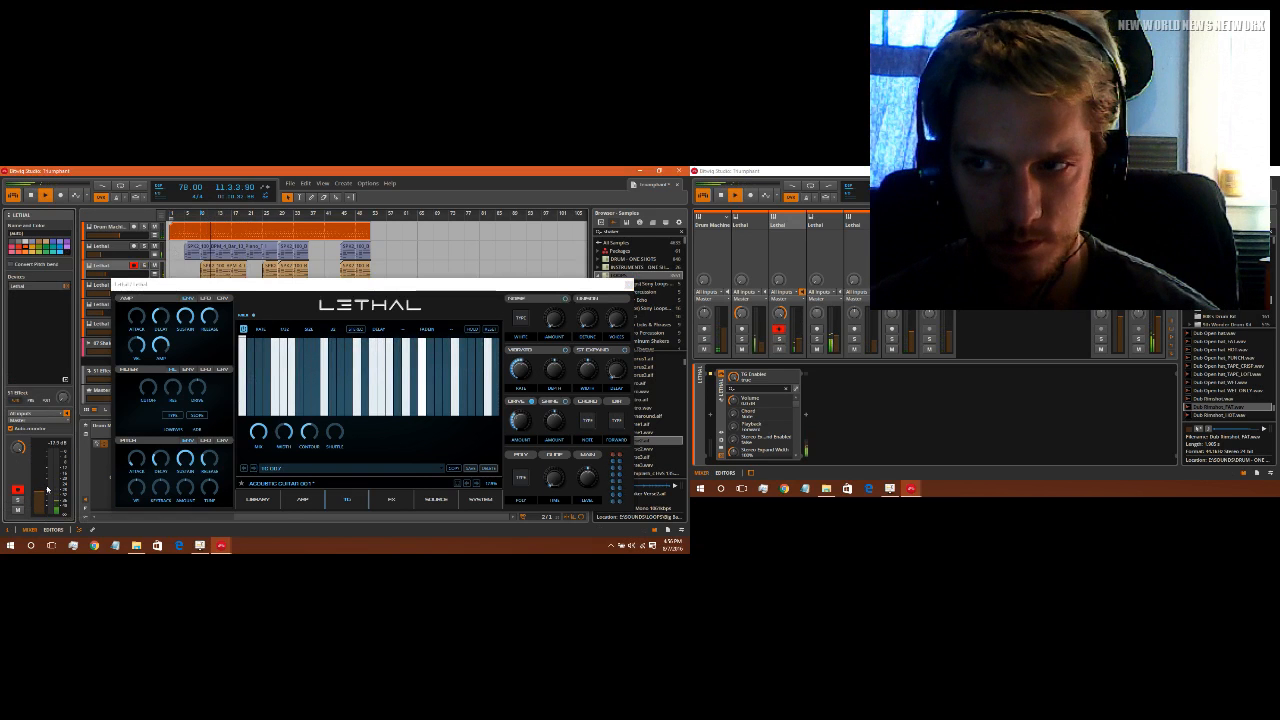
{"action": "left_click", "coordinate": [634, 286]}
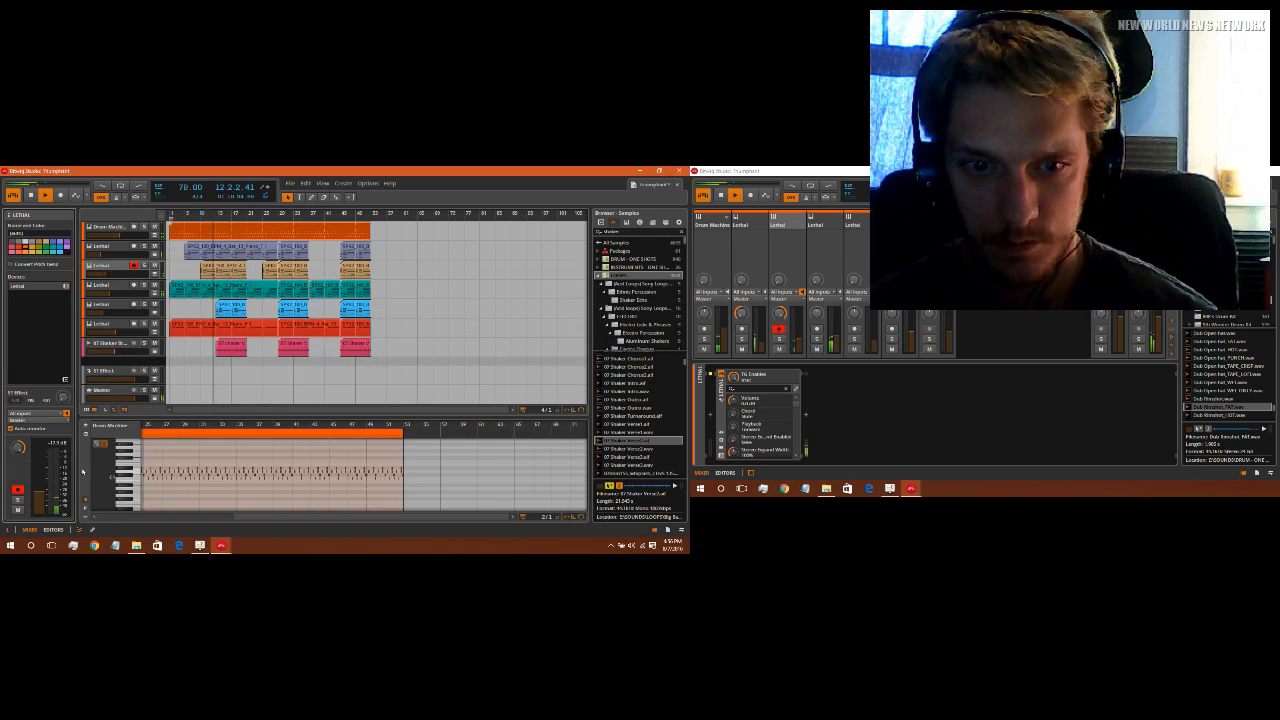
{"action": "left_click_drag", "start_coordinate": [41, 490], "coordinate": [41, 484]}
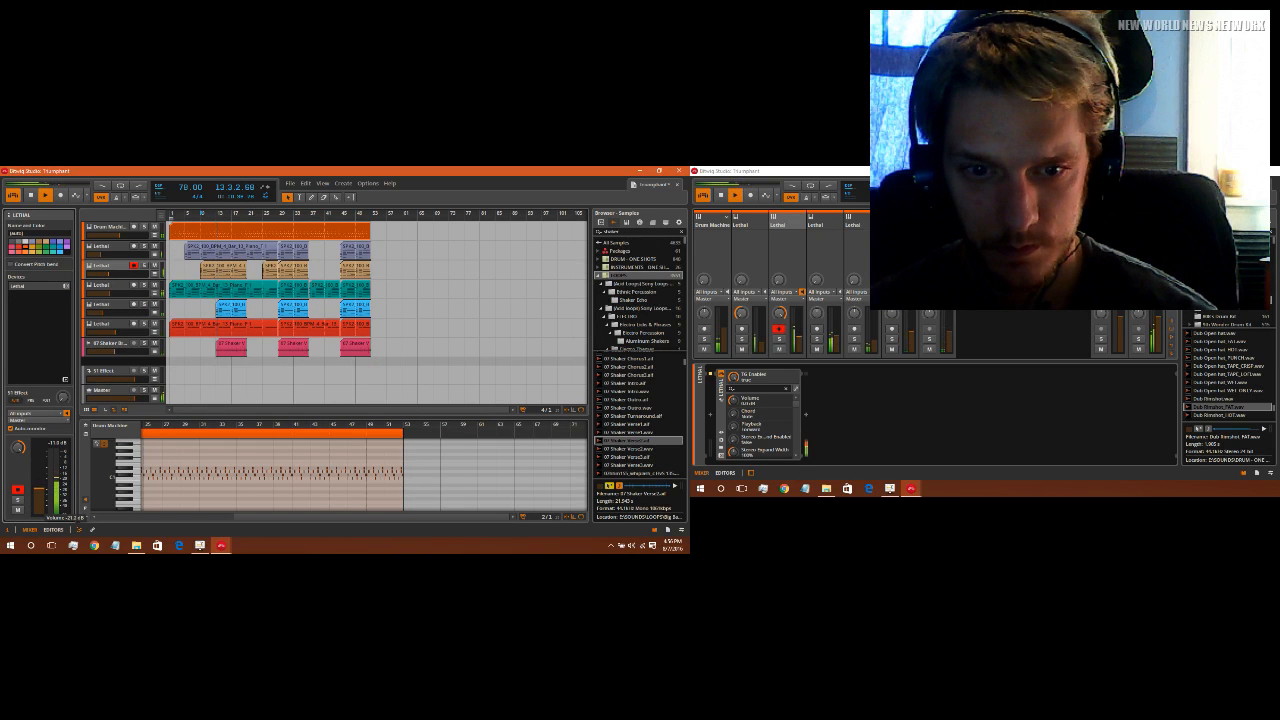
Step: Open the first Lethal track's synth, try the TG PAN 001 gate preset, and replace it with a non-panning 32-step TG preset
{"action": "left_click", "coordinate": [113, 254]}
{"action": "left_click", "coordinate": [66, 286]}
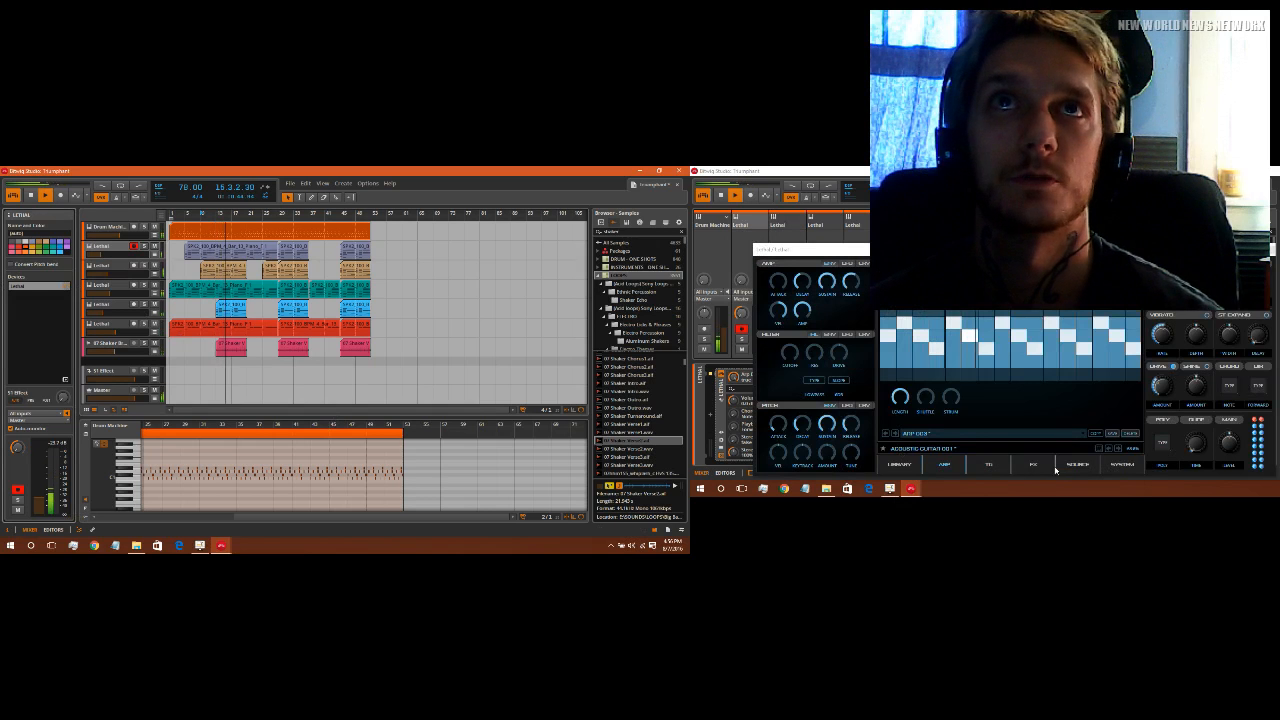
{"action": "left_click", "coordinate": [994, 466]}
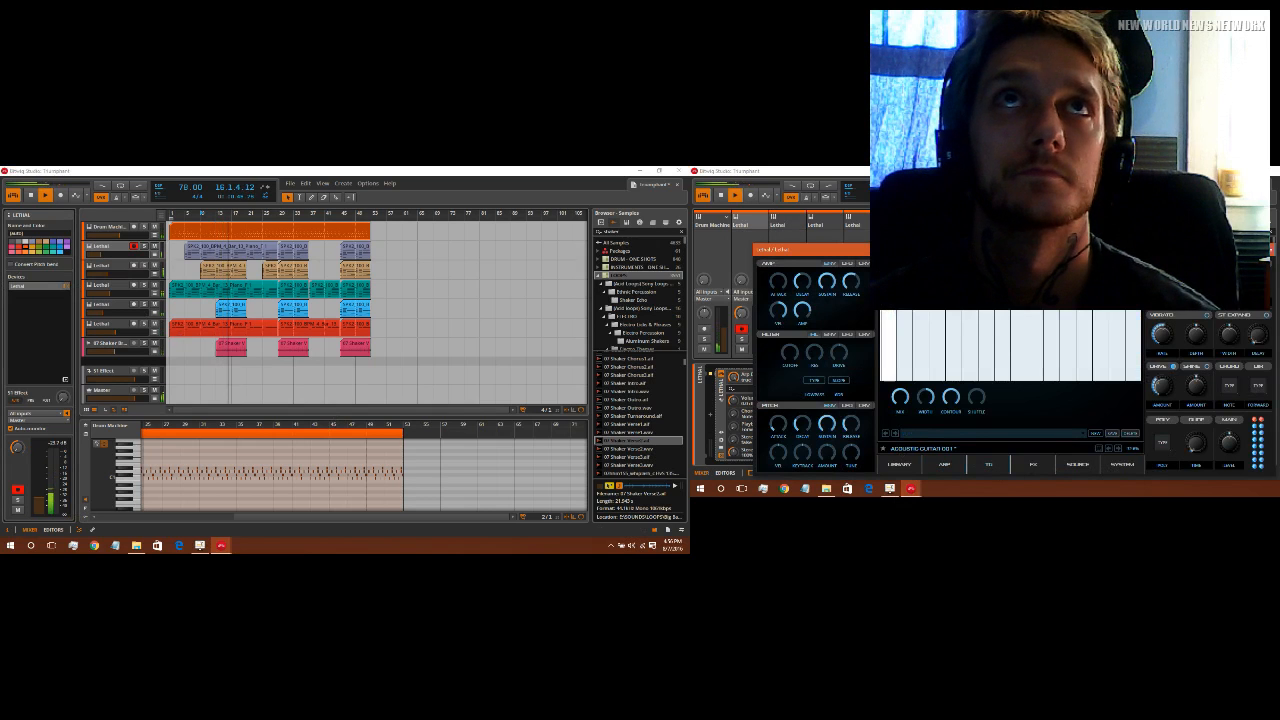
{"action": "left_click", "coordinate": [1082, 433]}
{"action": "left_click", "coordinate": [921, 402]}
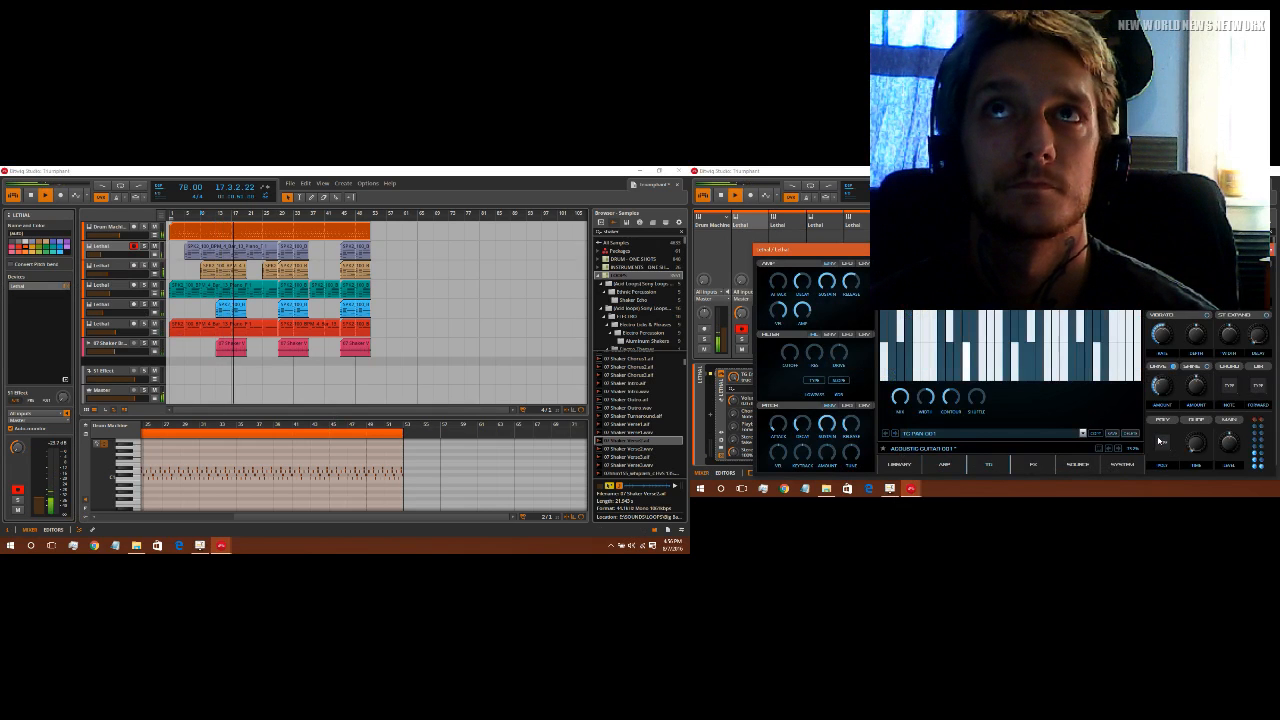
{"action": "left_click", "coordinate": [1083, 433]}
{"action": "left_click", "coordinate": [939, 360]}
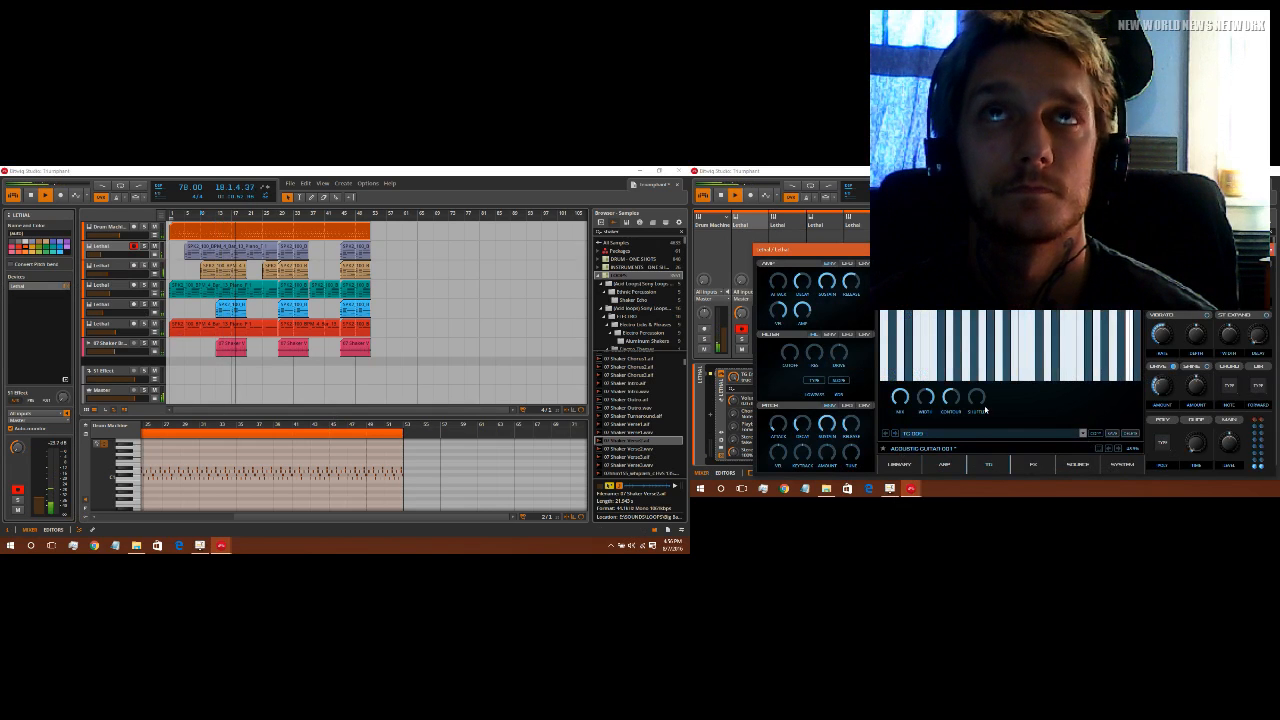
{"action": "left_click", "coordinate": [1272, 249]}
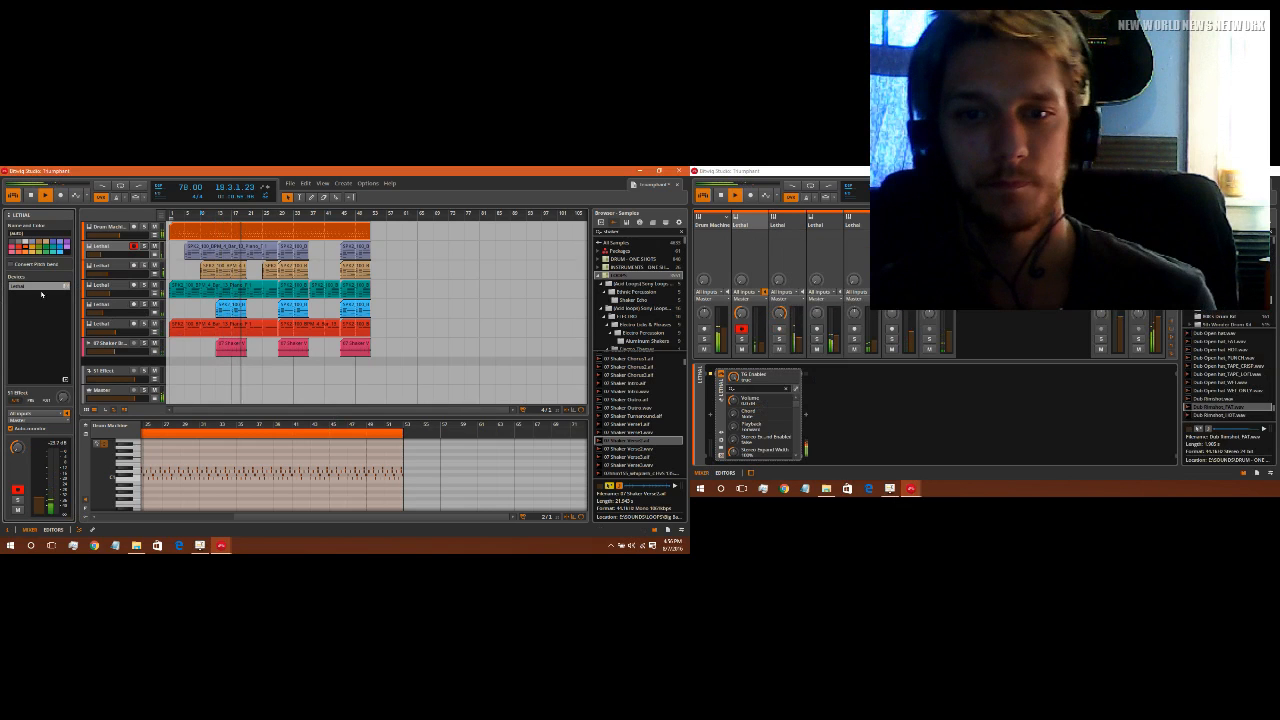
Step: Transpose the notes of all clips on the fourth Lethal track down an octave and replay the section
{"action": "left_click", "coordinate": [111, 307]}
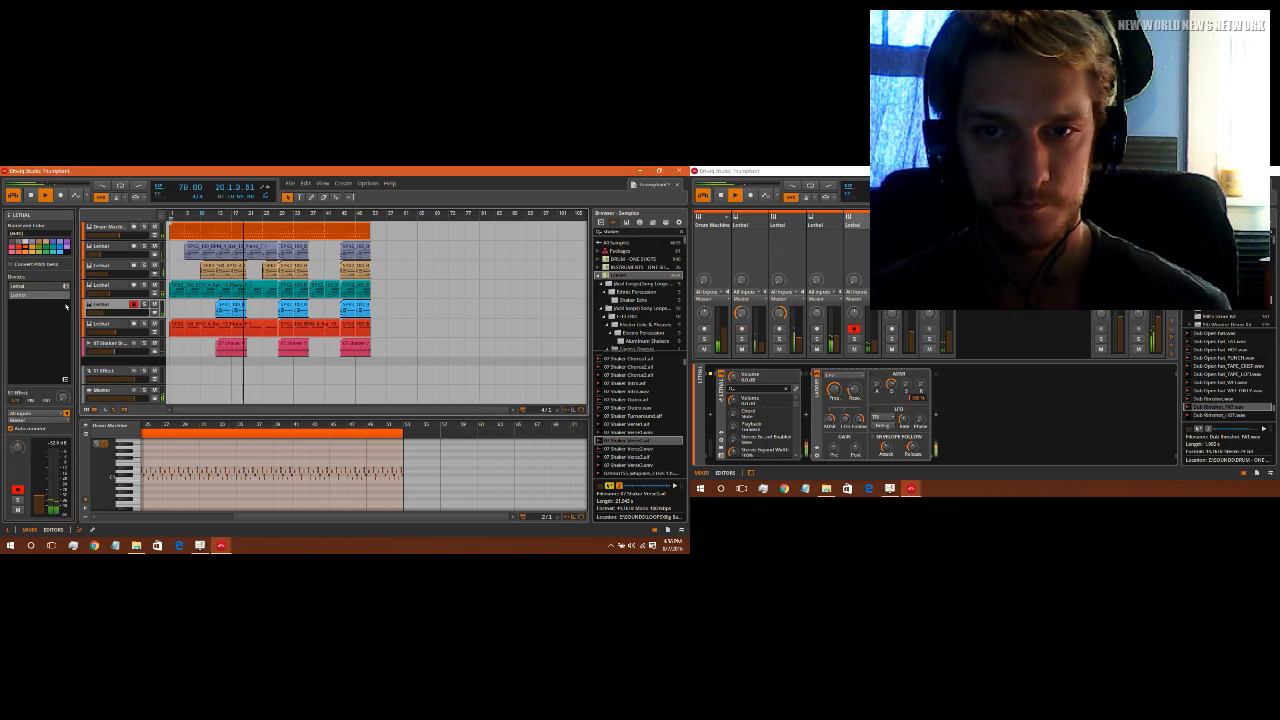
{"action": "left_click_drag", "start_coordinate": [199, 309], "coordinate": [388, 310]}
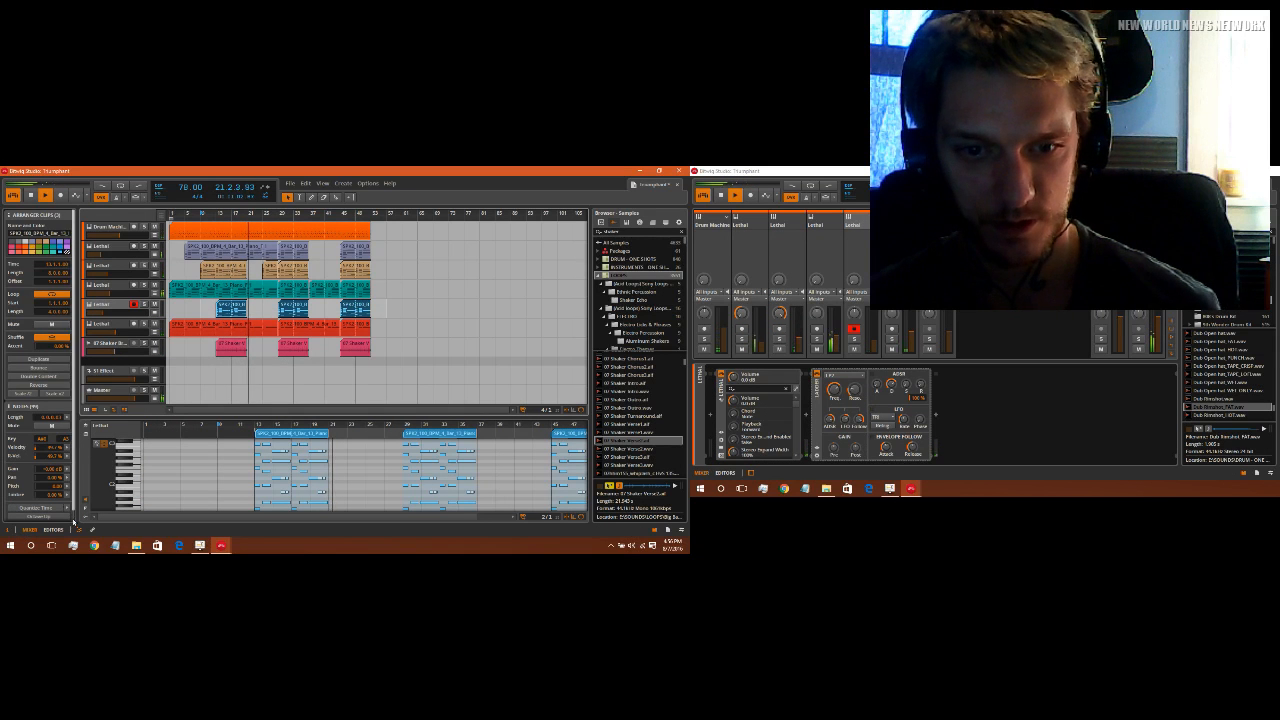
{"action": "scroll", "coordinate": [65, 515], "scroll_direction": "down", "scroll_amount": 1}
{"action": "key", "text": "space"}
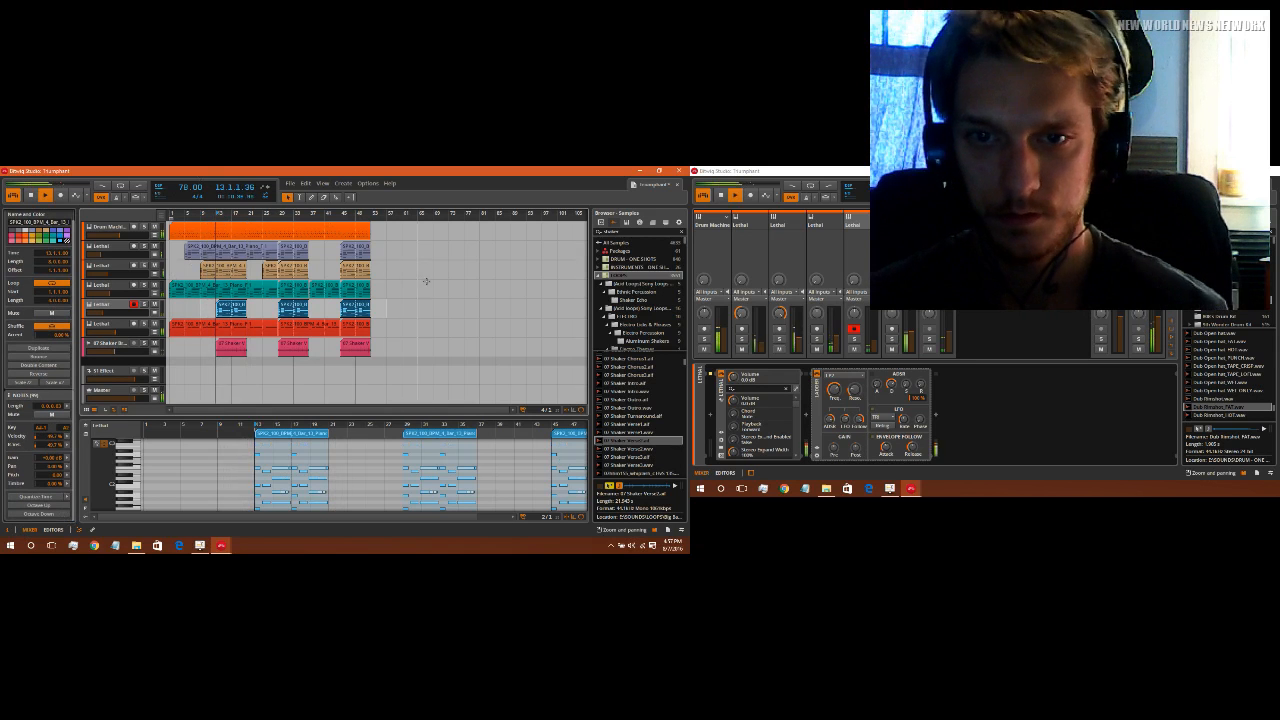
Step: Open the fourth Lethal track's synth, try the TG 001 gate preset, and replace it with an evenly alternating 16-step TG preset
{"action": "left_click", "coordinate": [113, 307]}
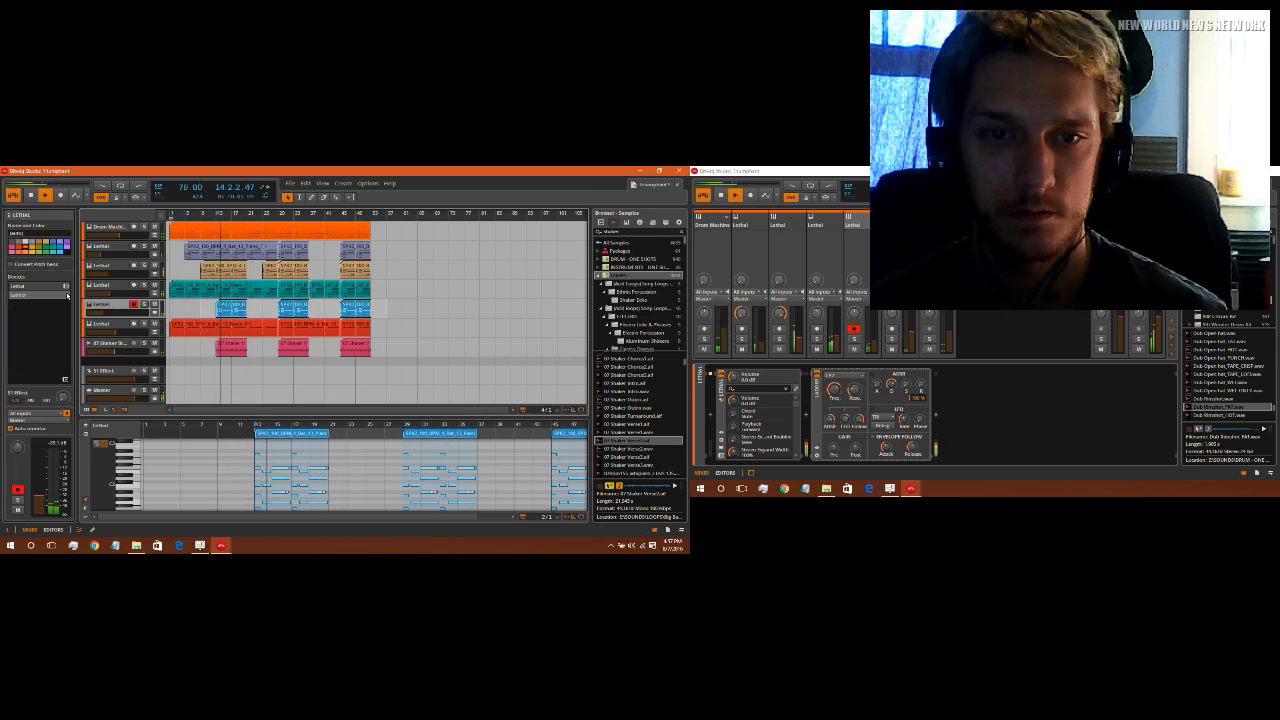
{"action": "left_click", "coordinate": [65, 287]}
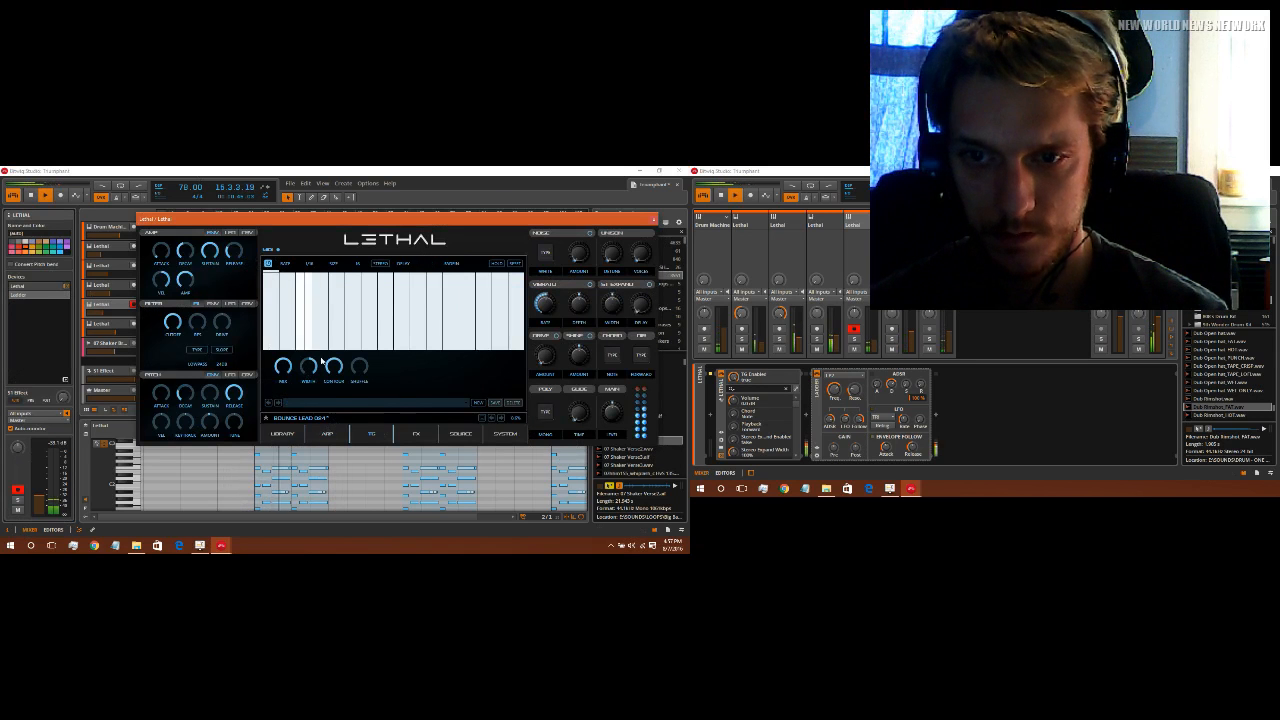
{"action": "left_click", "coordinate": [356, 401]}
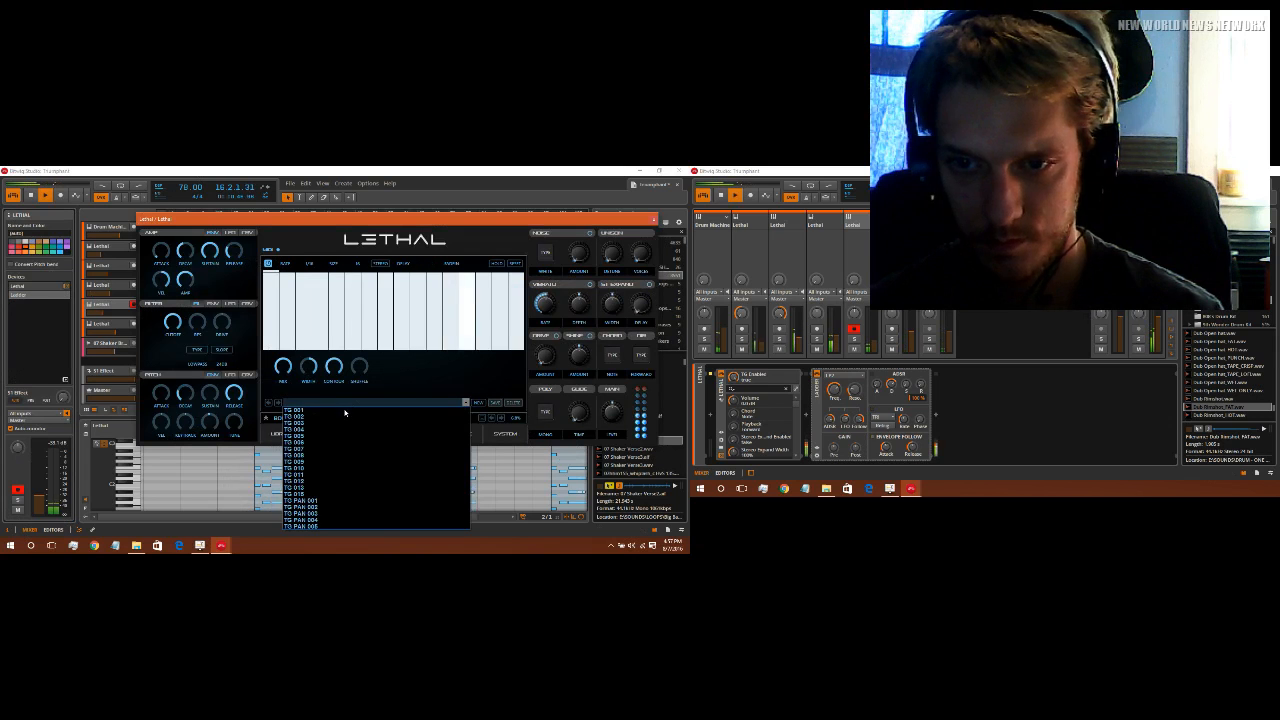
{"action": "left_click", "coordinate": [345, 411]}
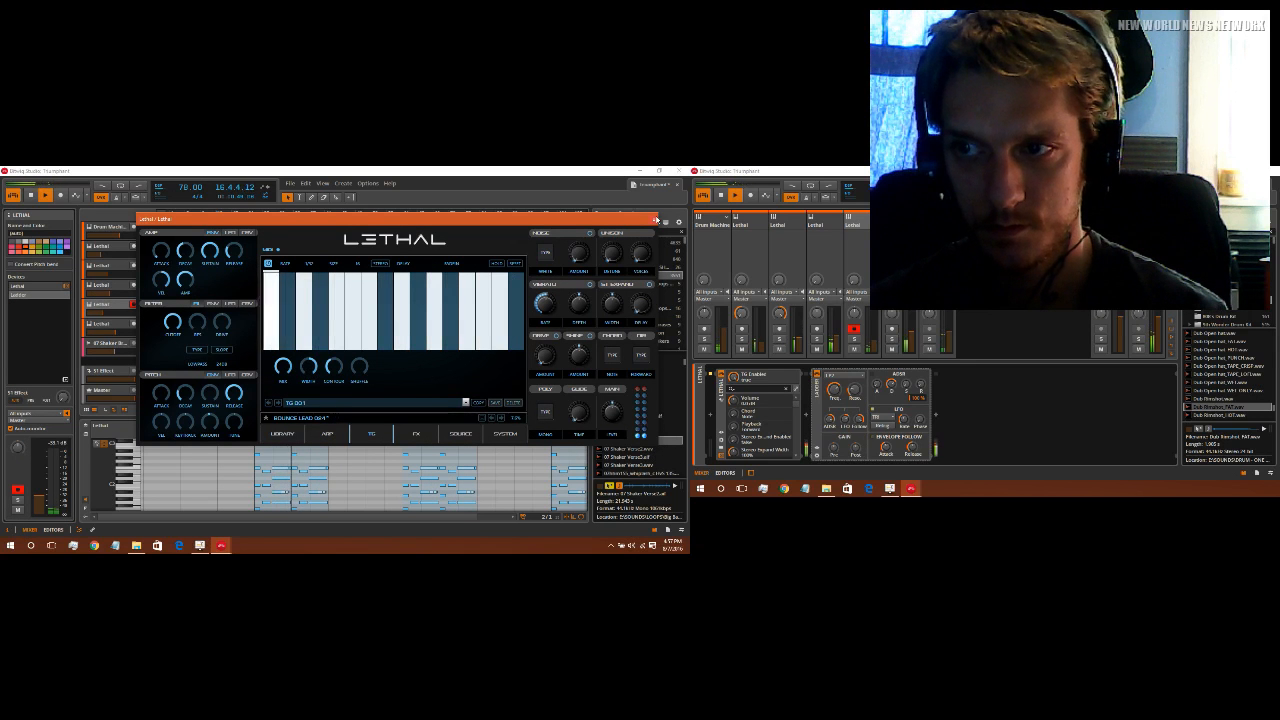
{"action": "left_click", "coordinate": [465, 403]}
{"action": "left_click", "coordinate": [390, 418]}
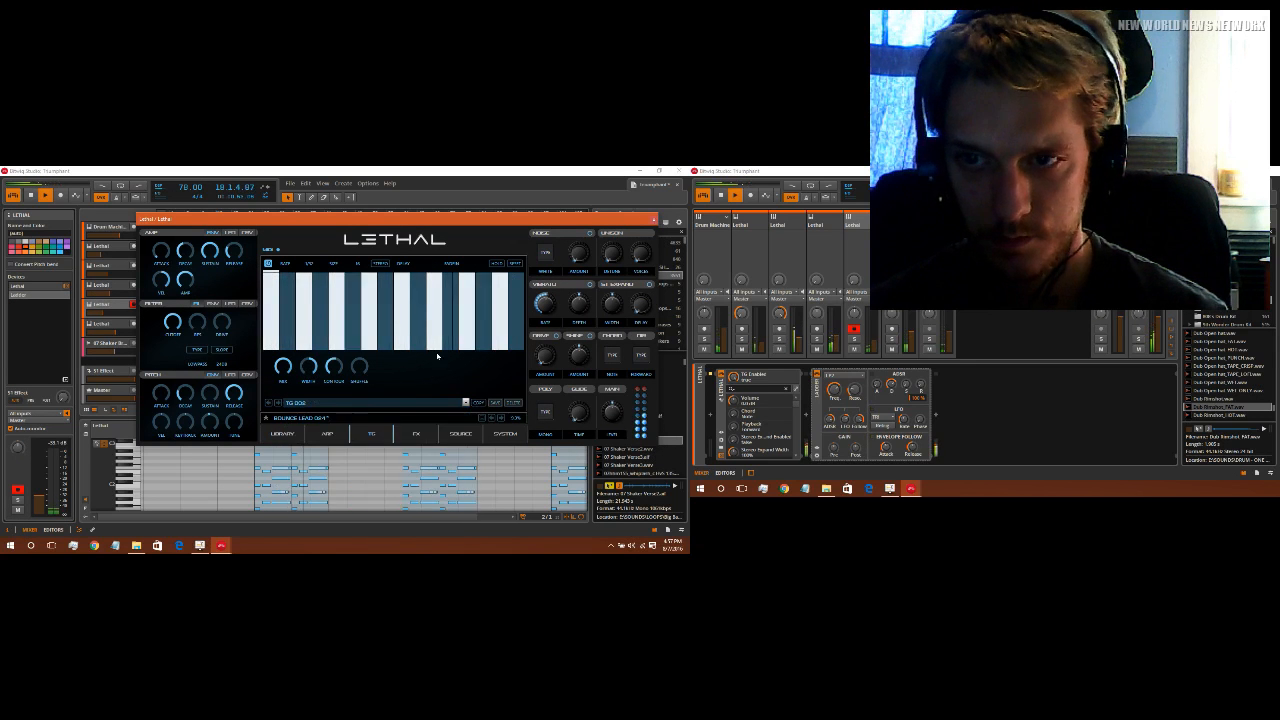
{"action": "left_click", "coordinate": [654, 219]}
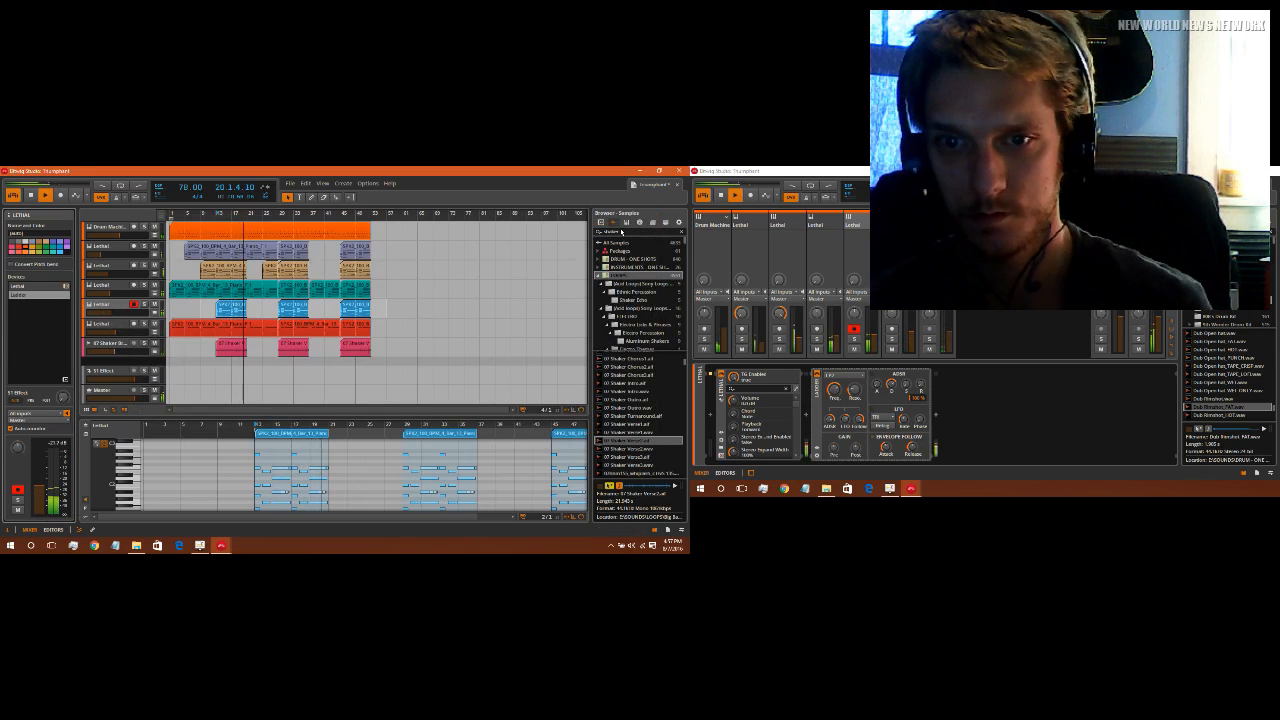
Step: Check the fourth Lethal track's synth, then open the second Lethal track's synth, compare its gate presets and keep TG 007
{"action": "left_click", "coordinate": [66, 291]}
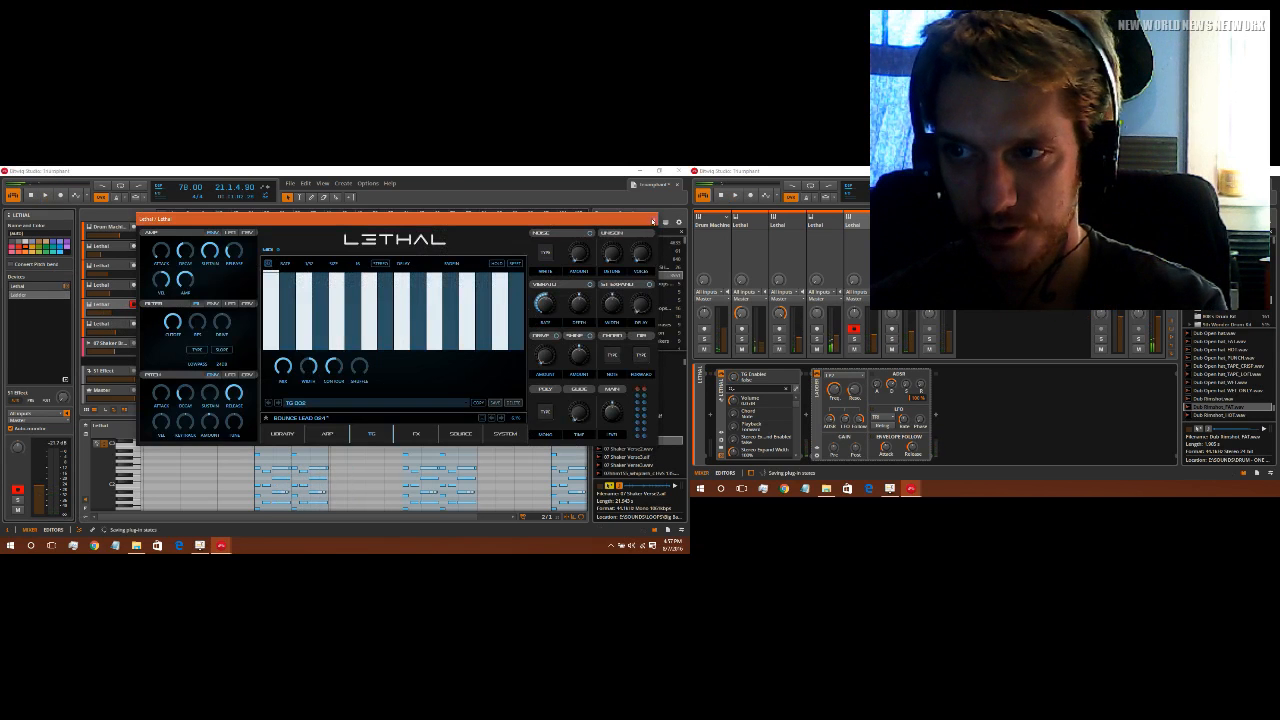
{"action": "left_click", "coordinate": [653, 220]}
{"action": "left_click", "coordinate": [100, 267]}
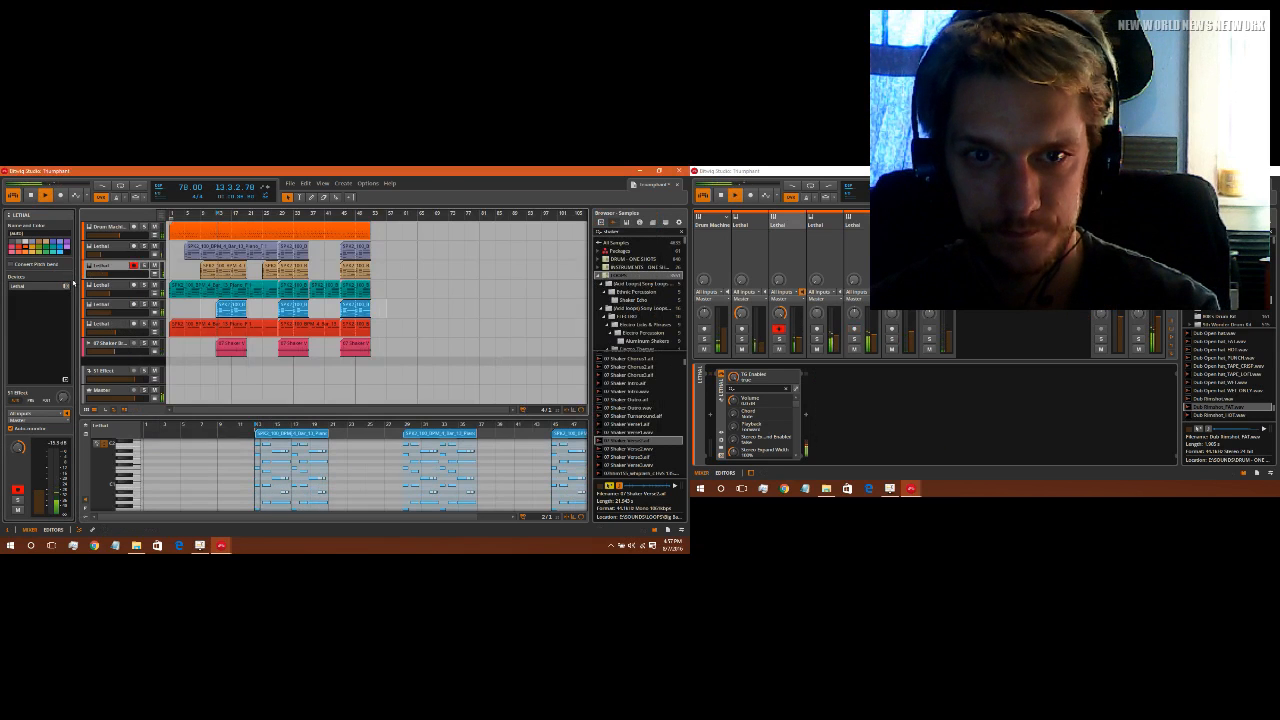
{"action": "left_click", "coordinate": [67, 287]}
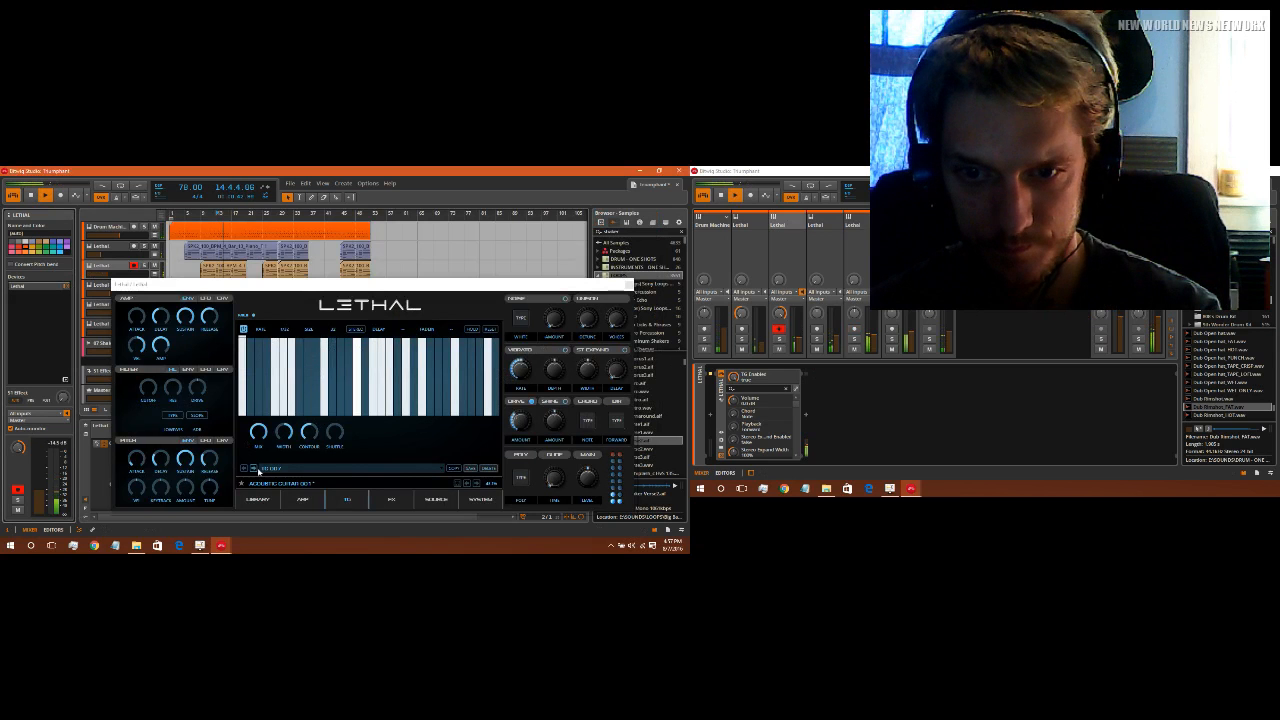
{"action": "left_click", "coordinate": [256, 471]}
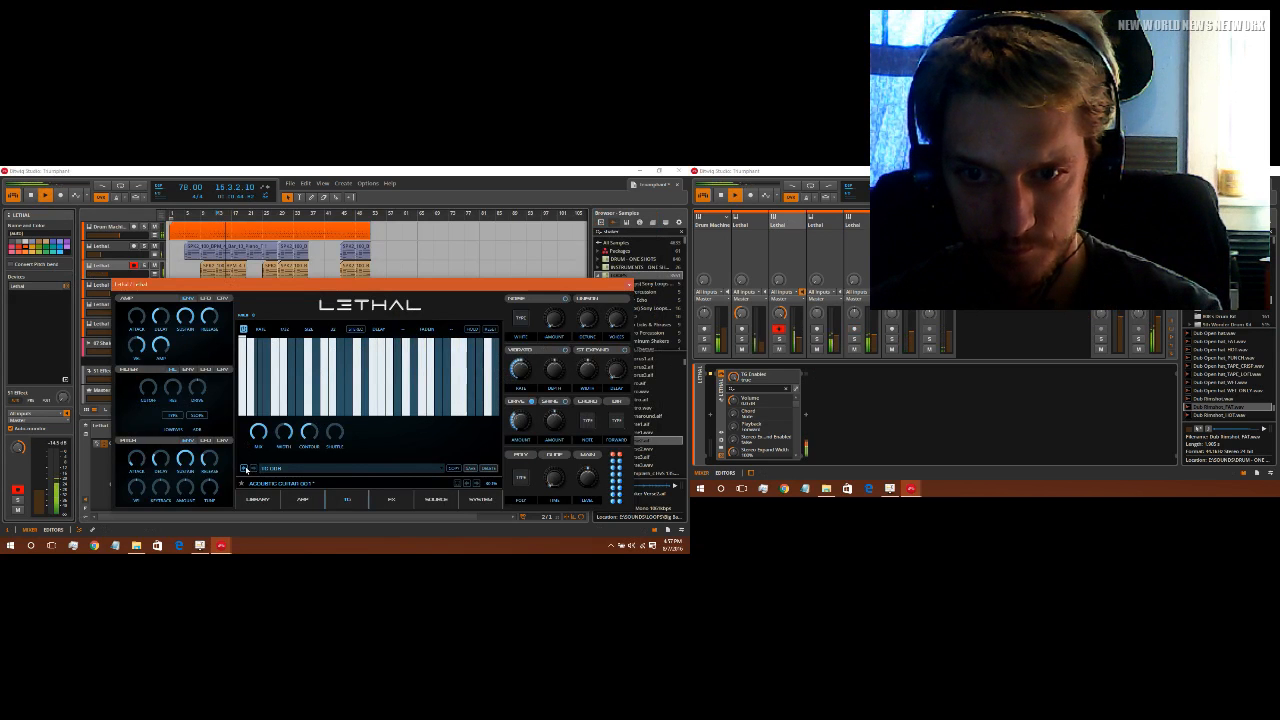
{"action": "left_click", "coordinate": [245, 469]}
Step: Switch the first Lethal track's synth back to the TG 007 gate preset and close both open synth windows
{"action": "left_click", "coordinate": [101, 246]}
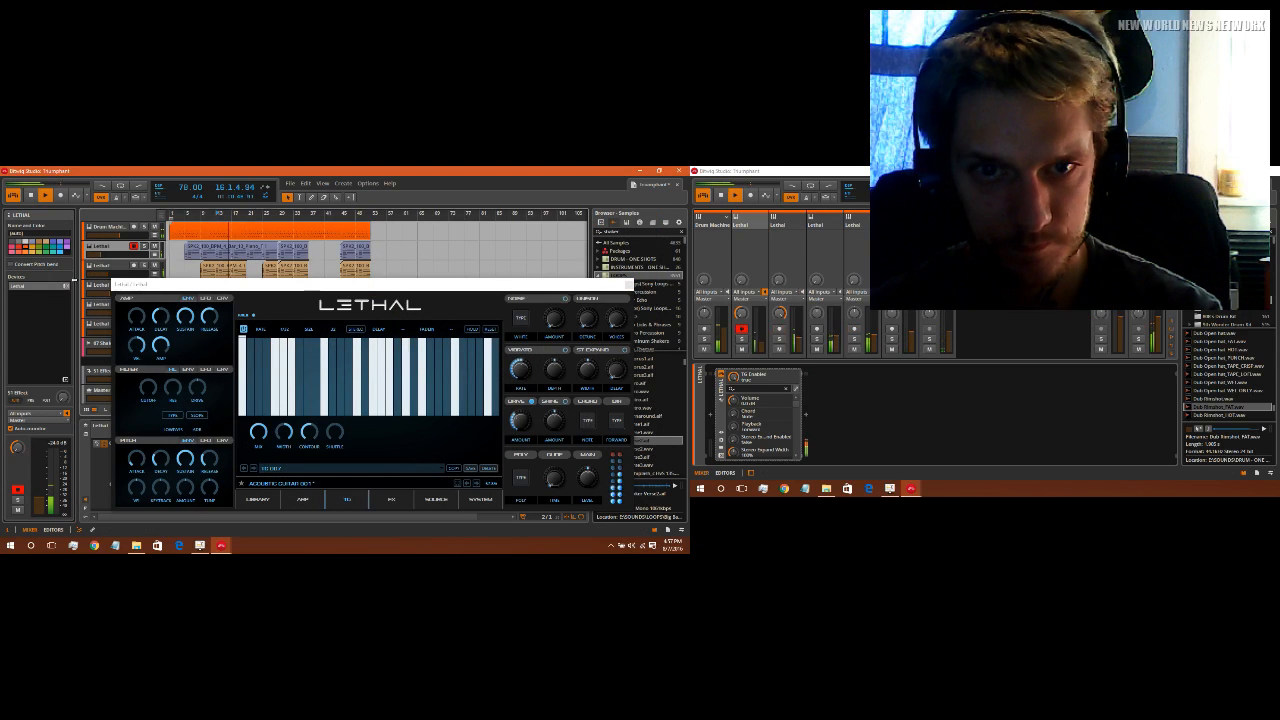
{"action": "left_click", "coordinate": [66, 287]}
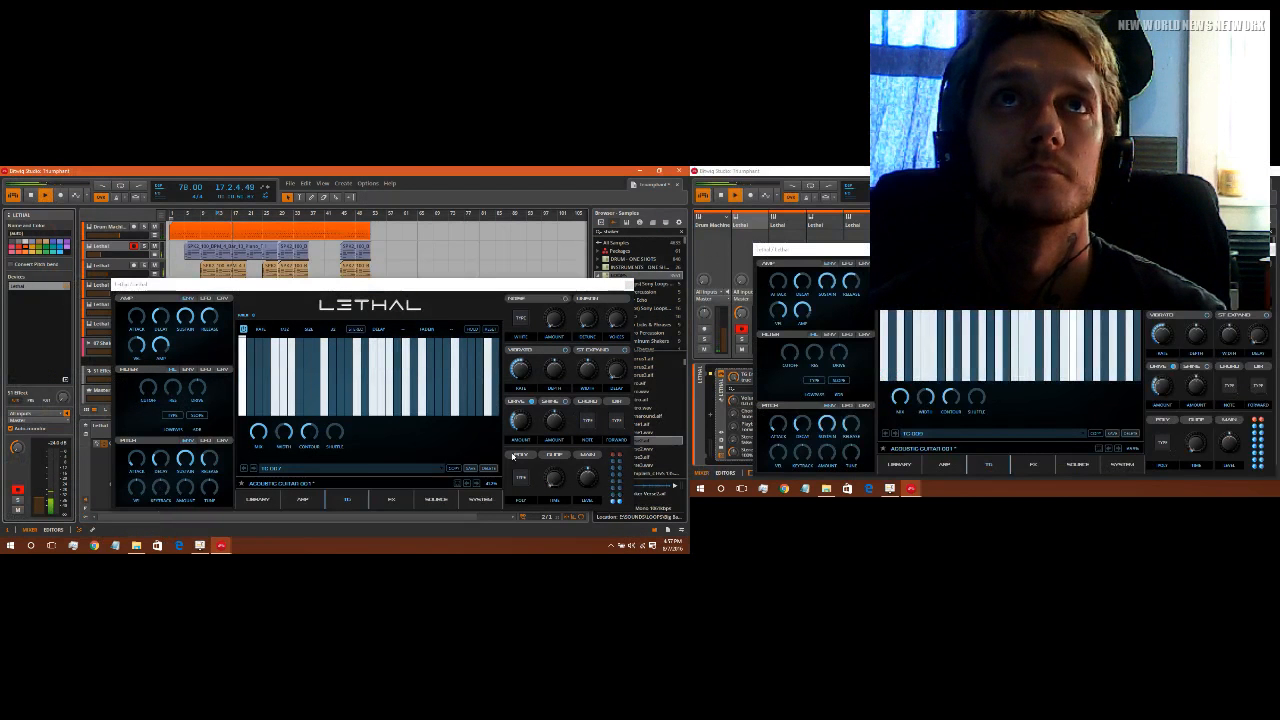
{"action": "left_click", "coordinate": [885, 434]}
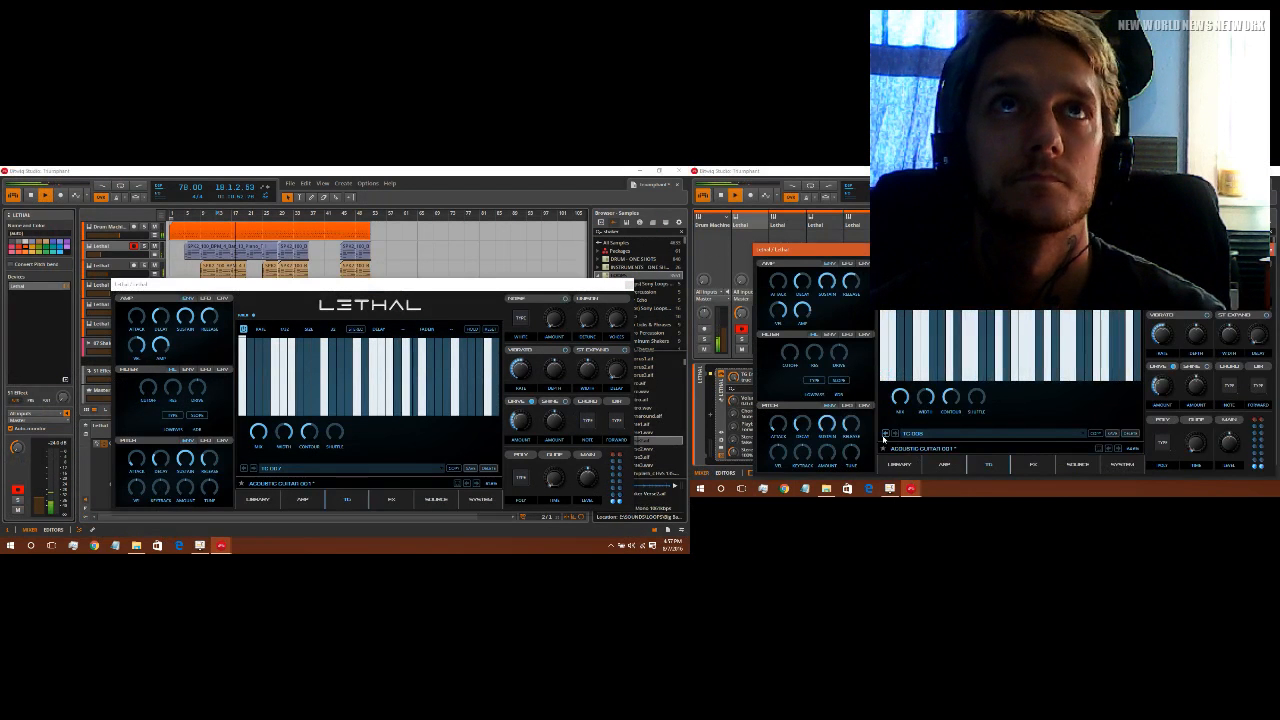
{"action": "left_click", "coordinate": [885, 434]}
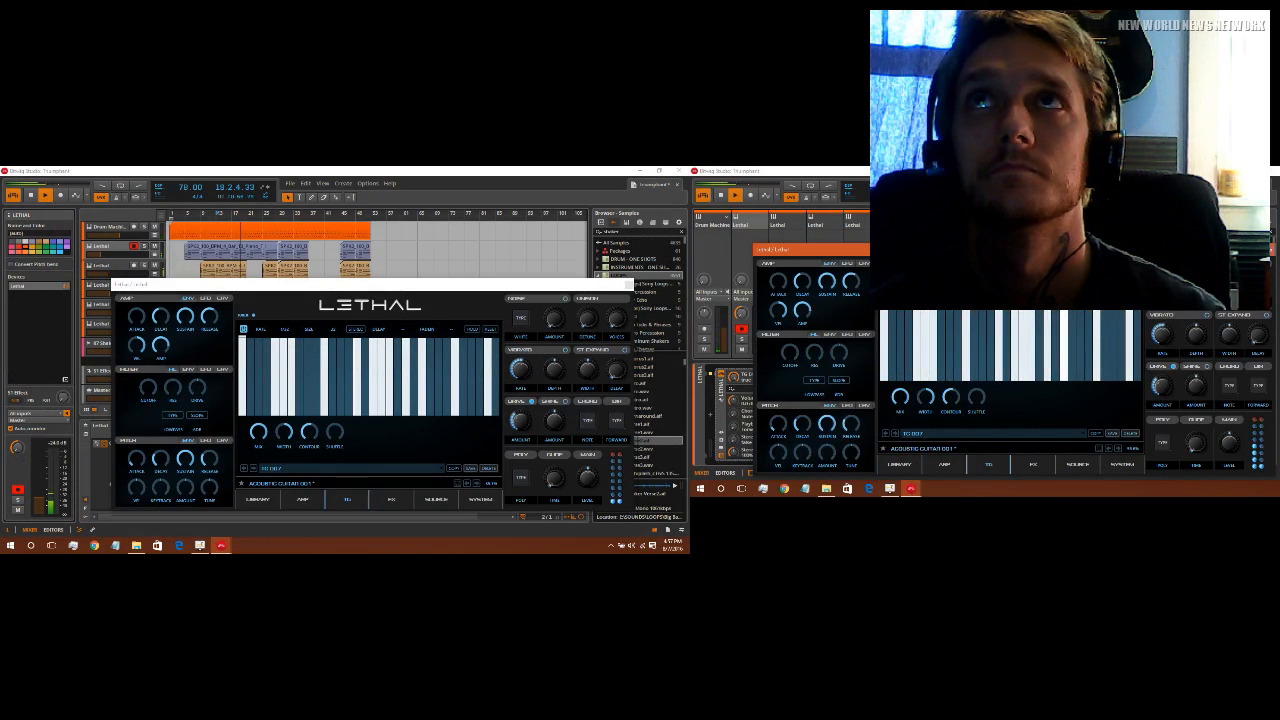
{"action": "left_click", "coordinate": [1270, 252]}
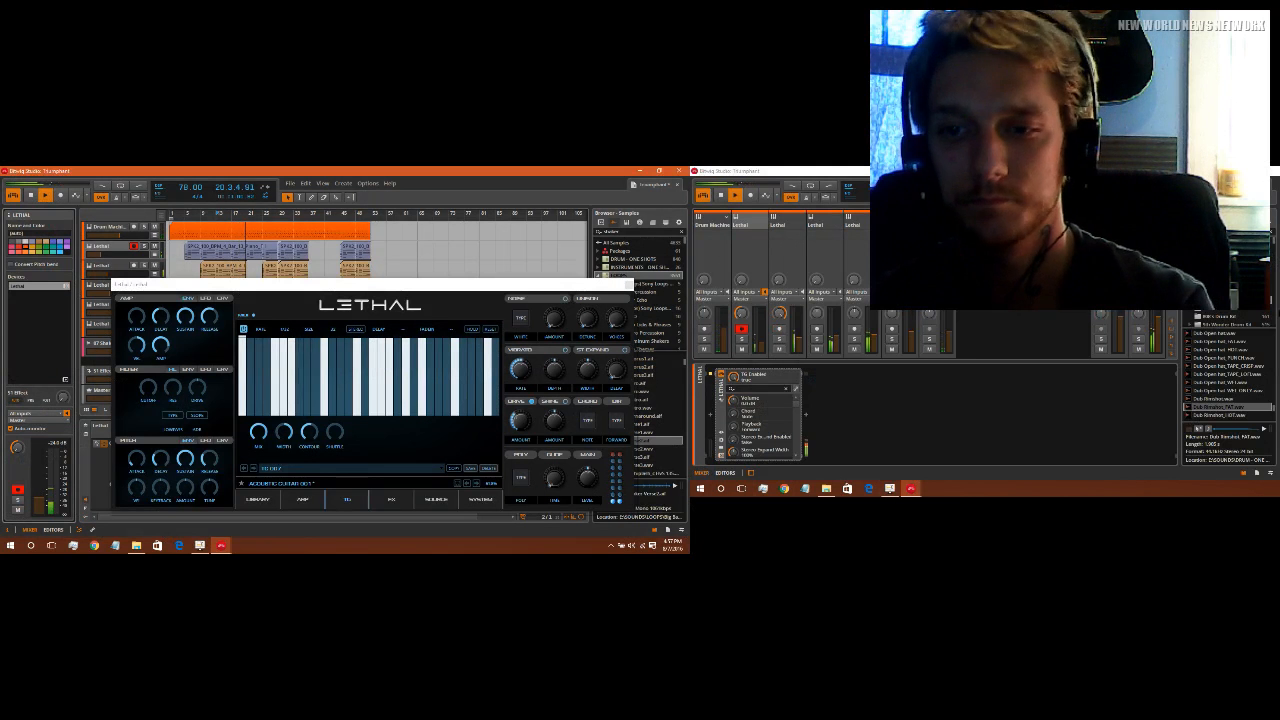
{"action": "left_click", "coordinate": [628, 284]}
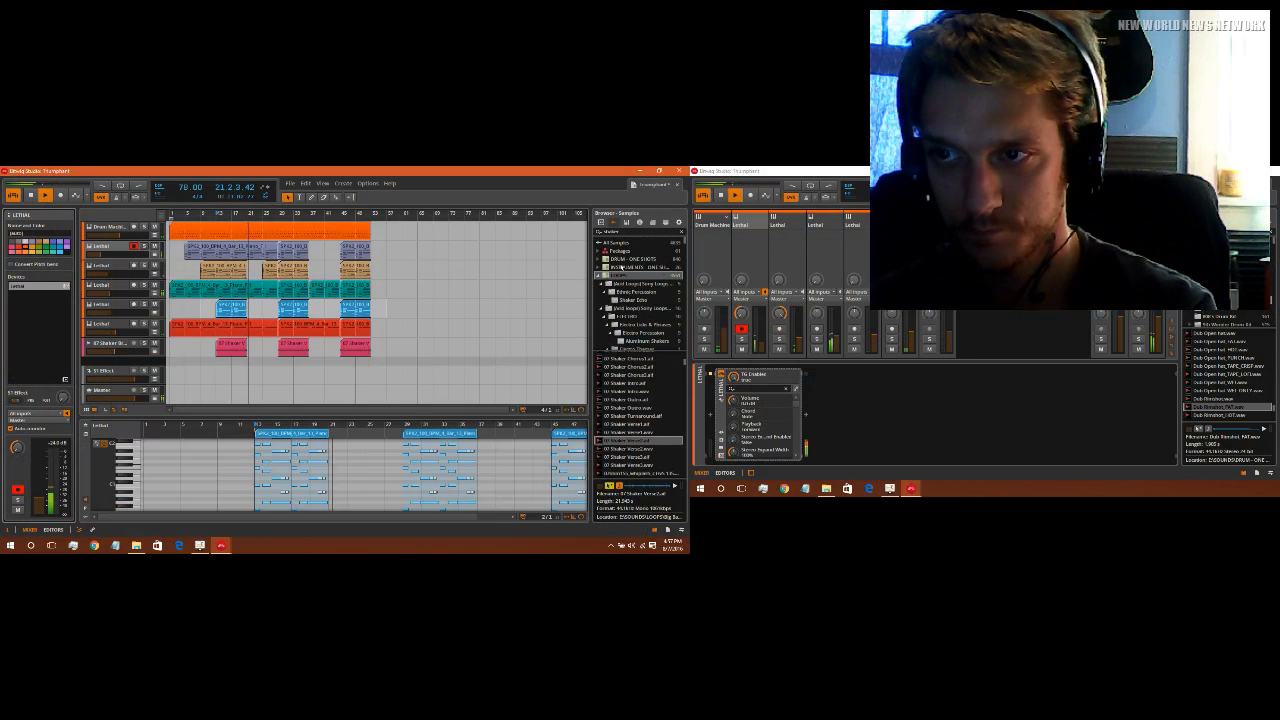
Step: Search the sample library with a new term and narrow the results to the loops folder
{"action": "left_click_drag", "start_coordinate": [633, 231], "coordinate": [562, 231]}
{"action": "type", "text": "ri"}
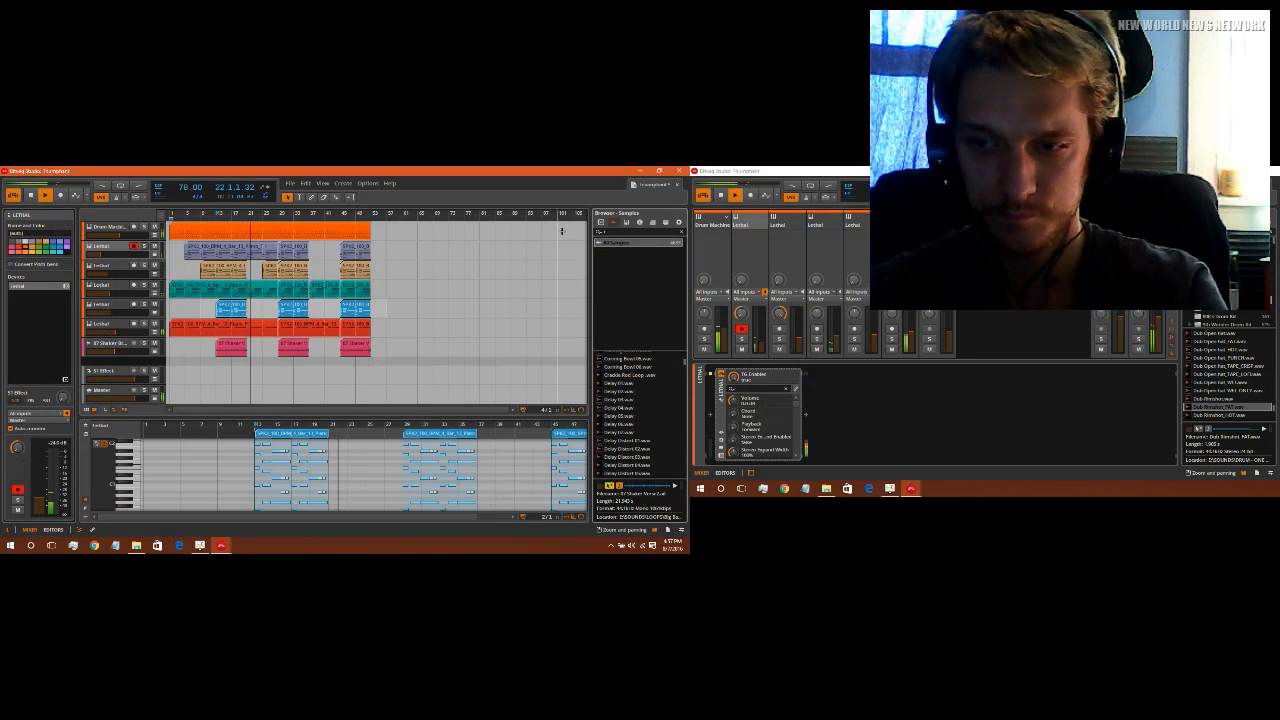
{"action": "type", "text": "b"}
{"action": "scroll", "coordinate": [663, 418], "scroll_direction": "down", "scroll_amount": 4}
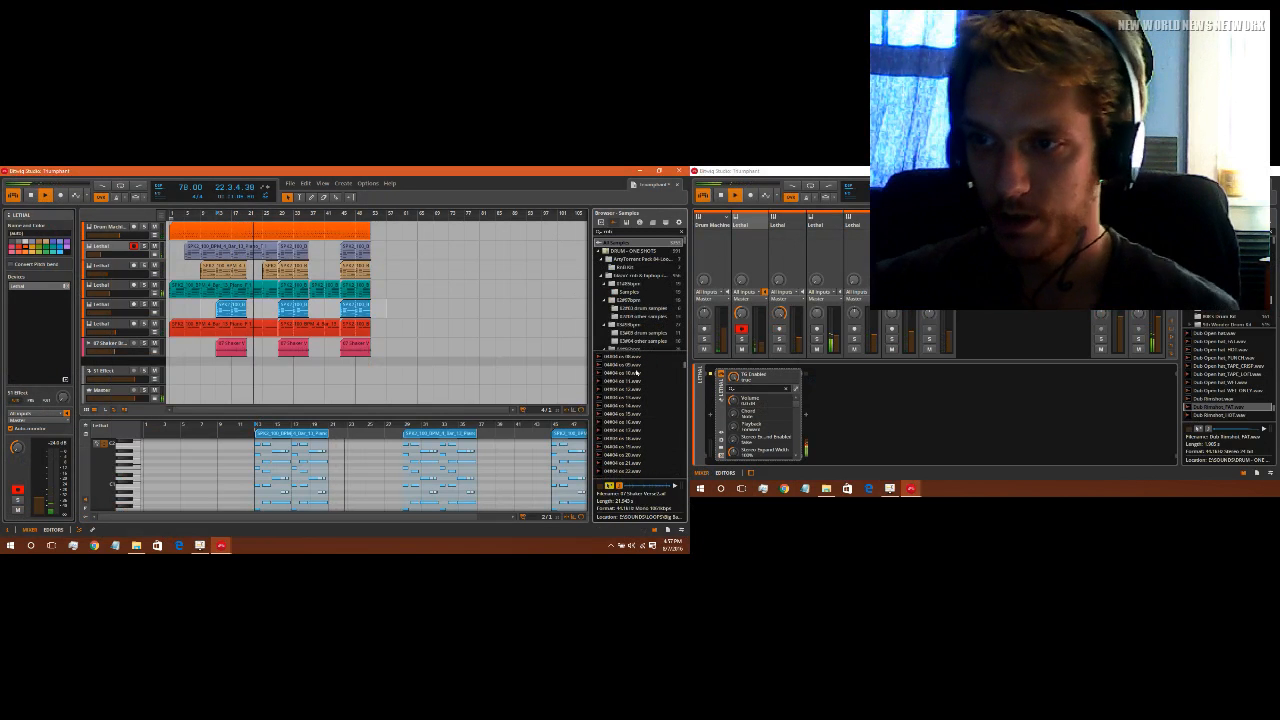
{"action": "left_click", "coordinate": [601, 251]}
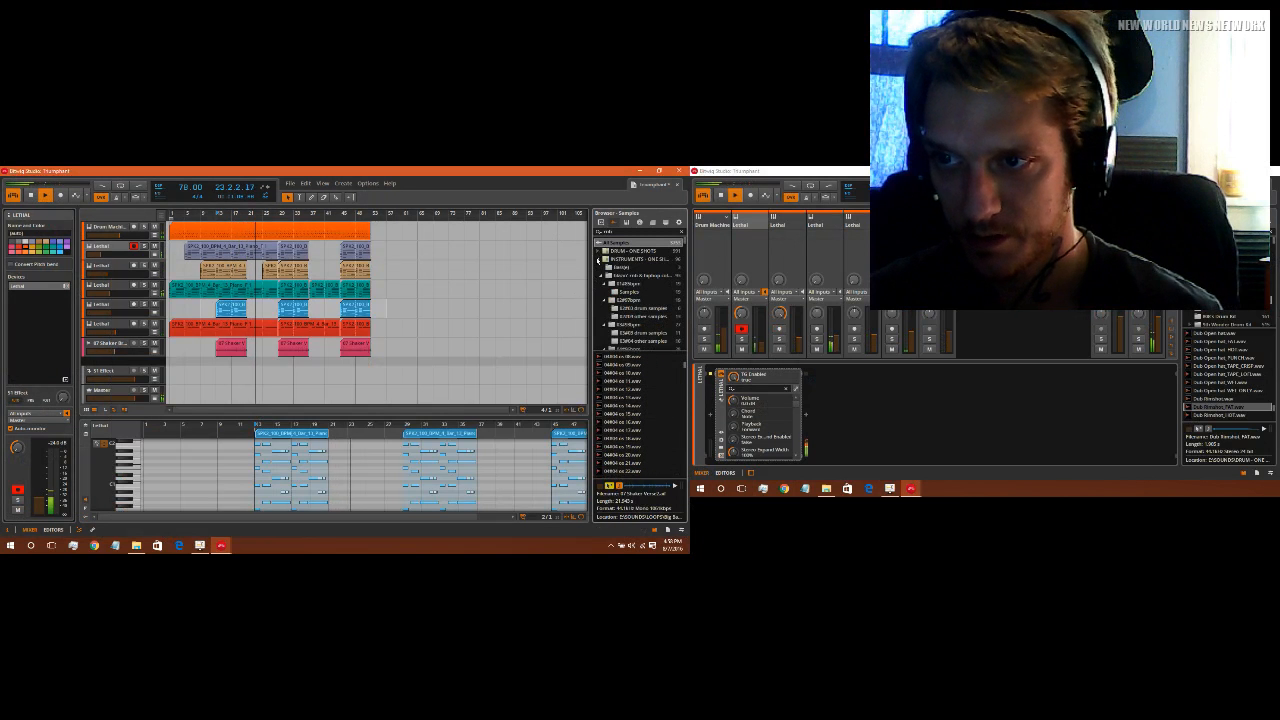
{"action": "left_click", "coordinate": [599, 259]}
{"action": "left_click", "coordinate": [611, 267]}
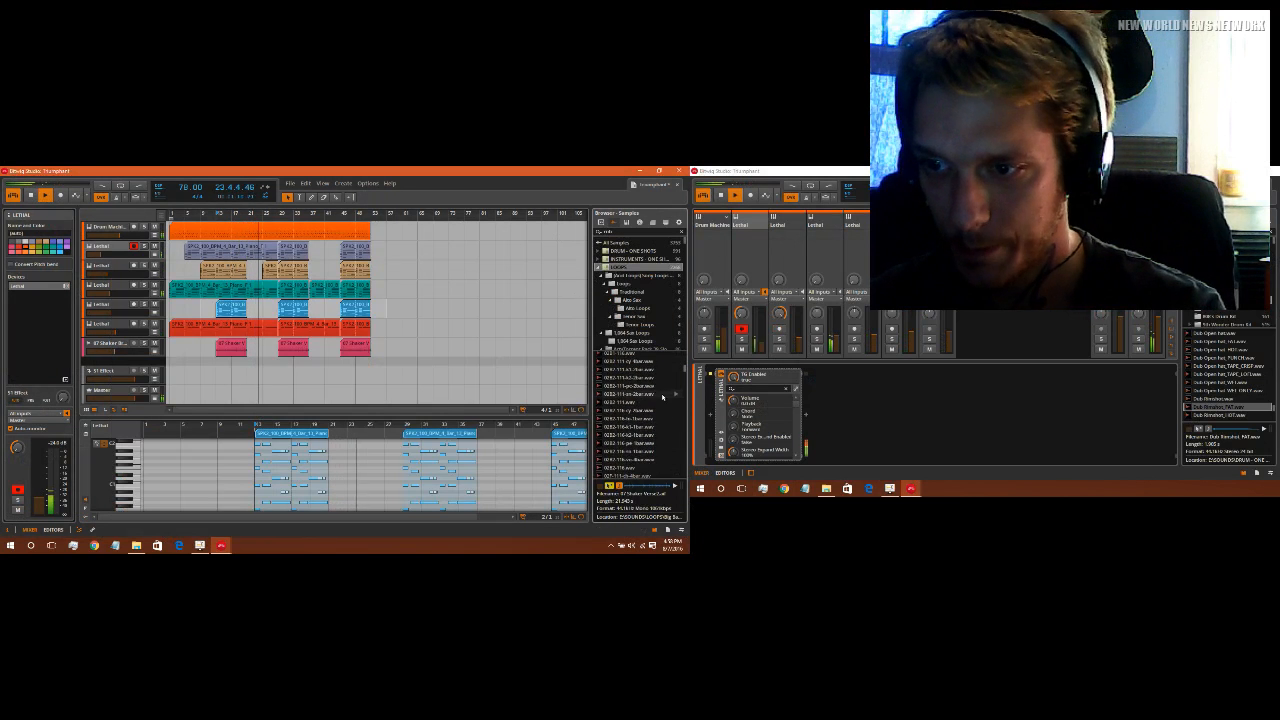
Step: Preview loops from the results and add a Club Urb 4 vinyl loop on a new track at the song's start
{"action": "left_click", "coordinate": [677, 376]}
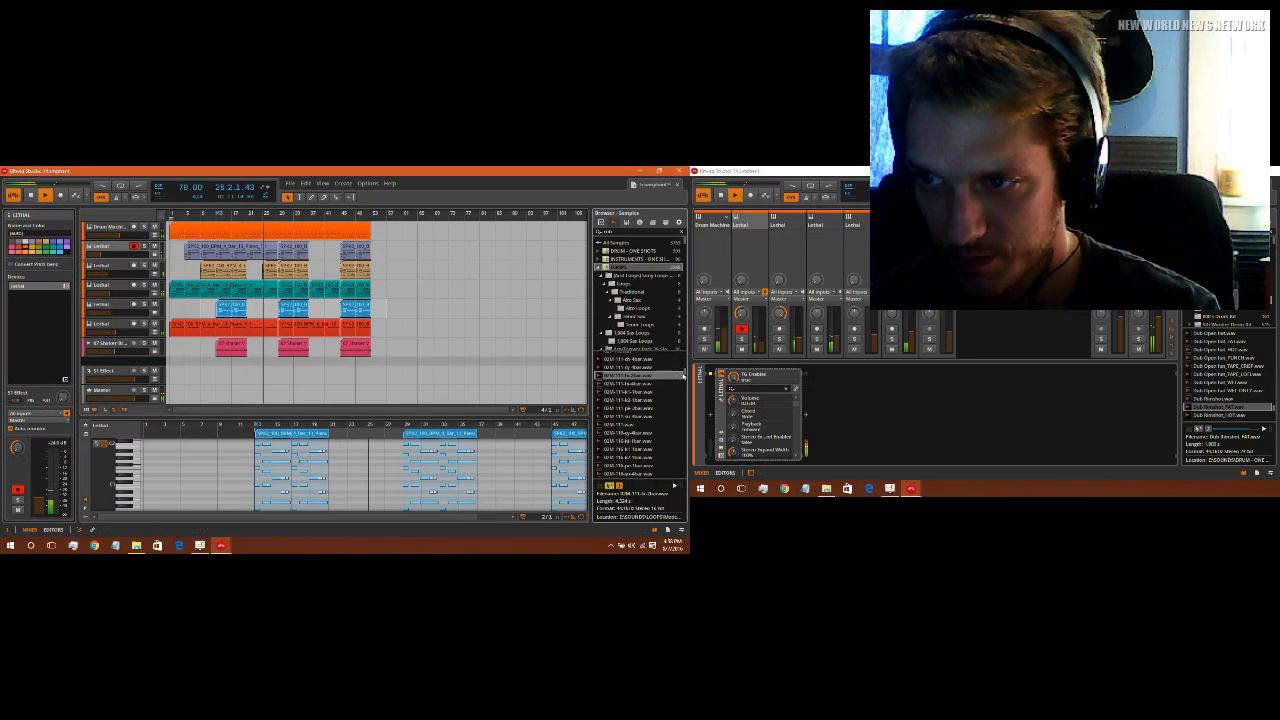
{"action": "left_click_drag", "start_coordinate": [684, 372], "coordinate": [691, 452]}
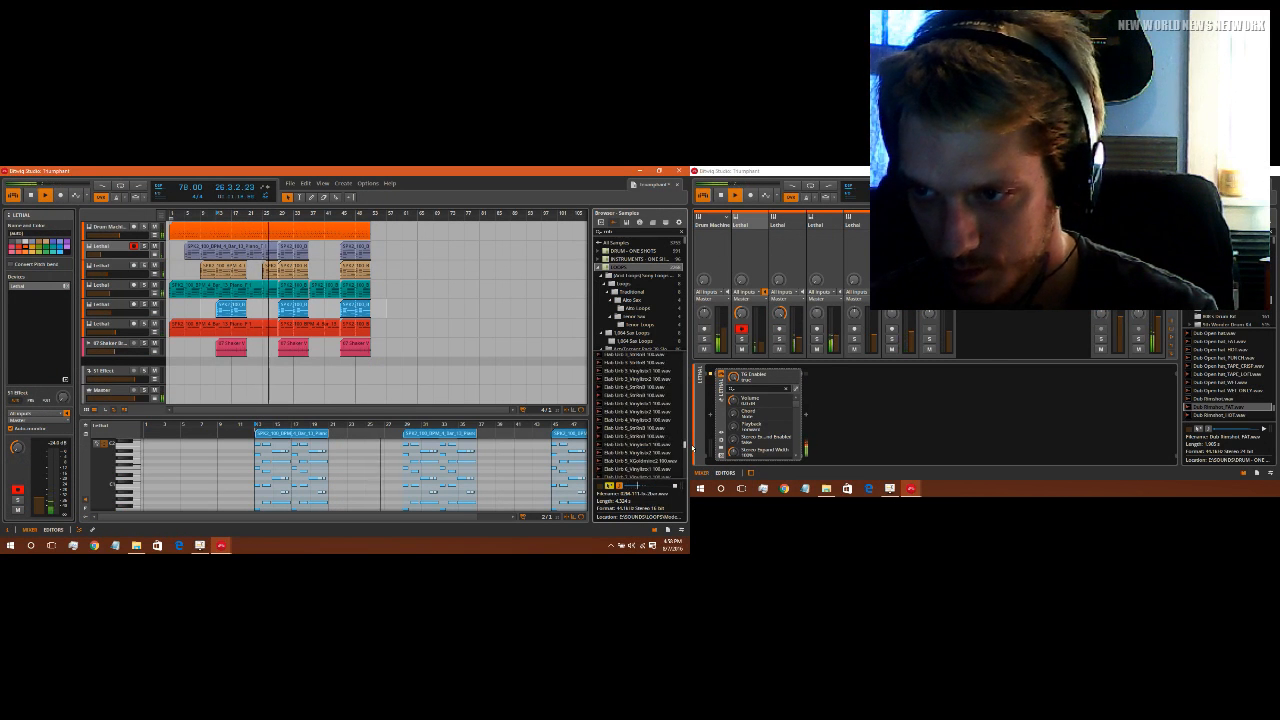
{"action": "left_click", "coordinate": [677, 404]}
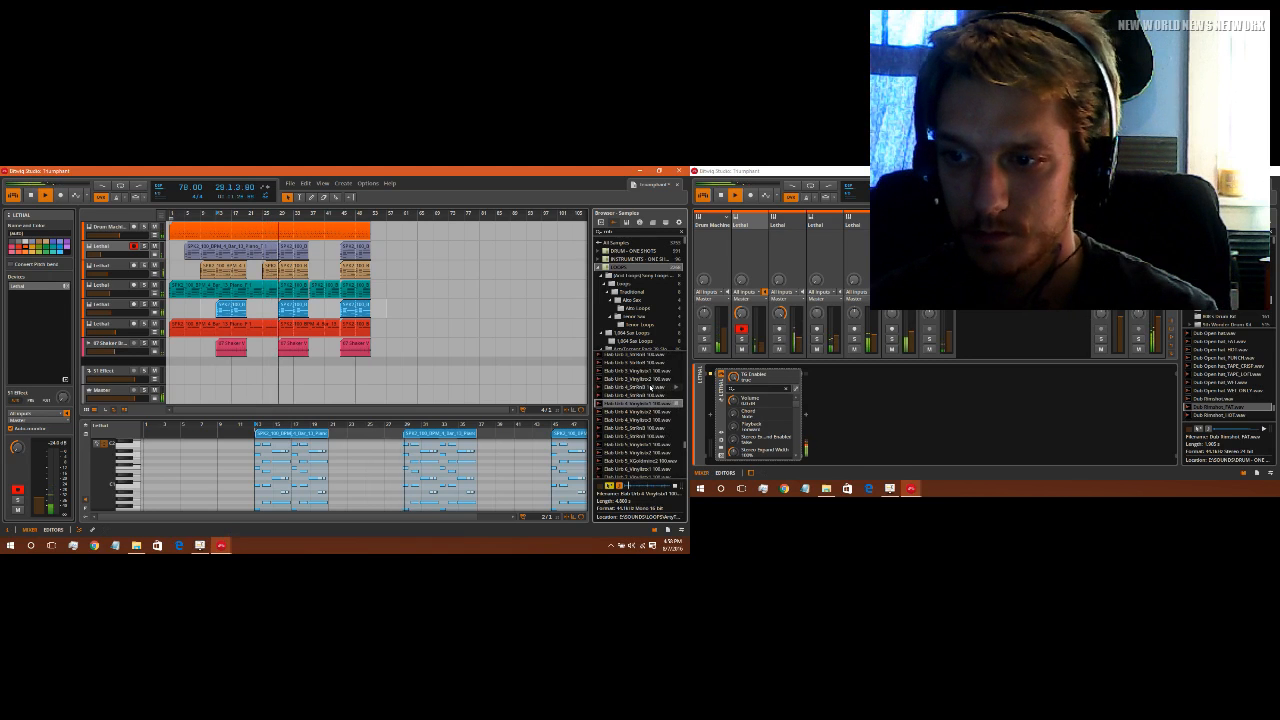
{"action": "left_click_drag", "start_coordinate": [637, 404], "coordinate": [222, 372]}
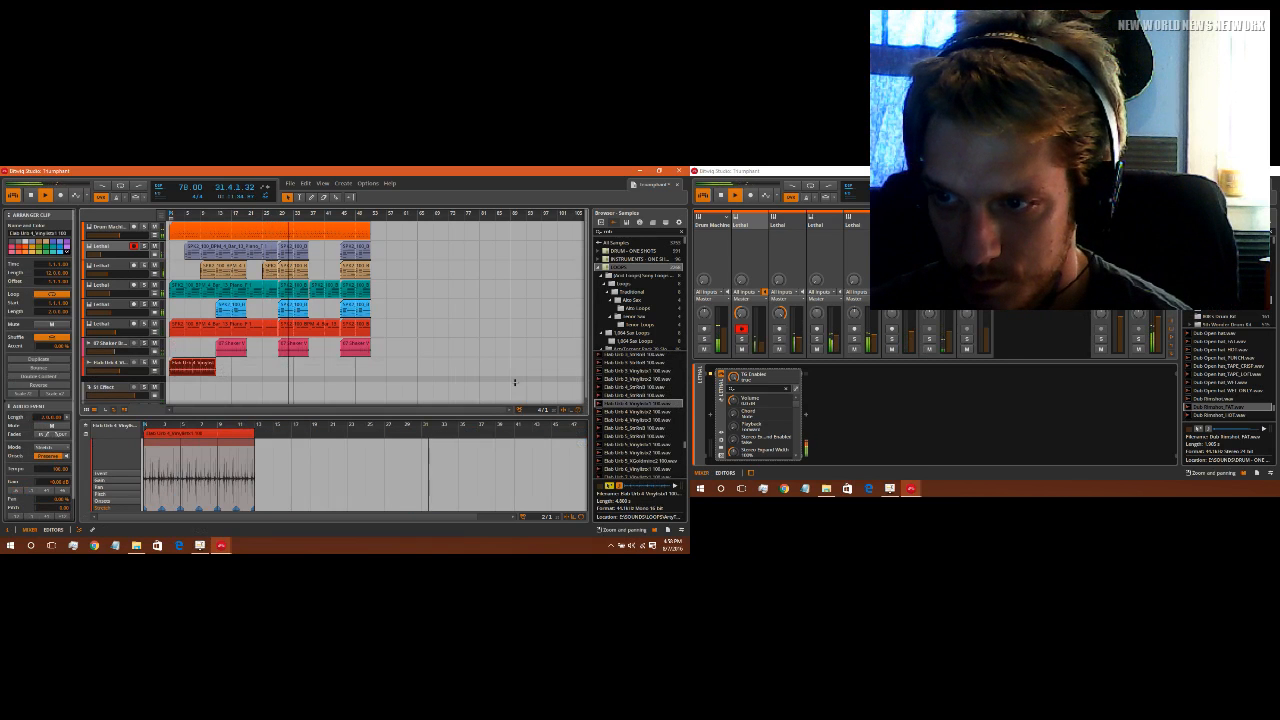
Step: Try placing and stretching the next Club Urb 4 vinyl loop behind the first vinyl clip, and preview the following loop
{"action": "left_click", "coordinate": [661, 411]}
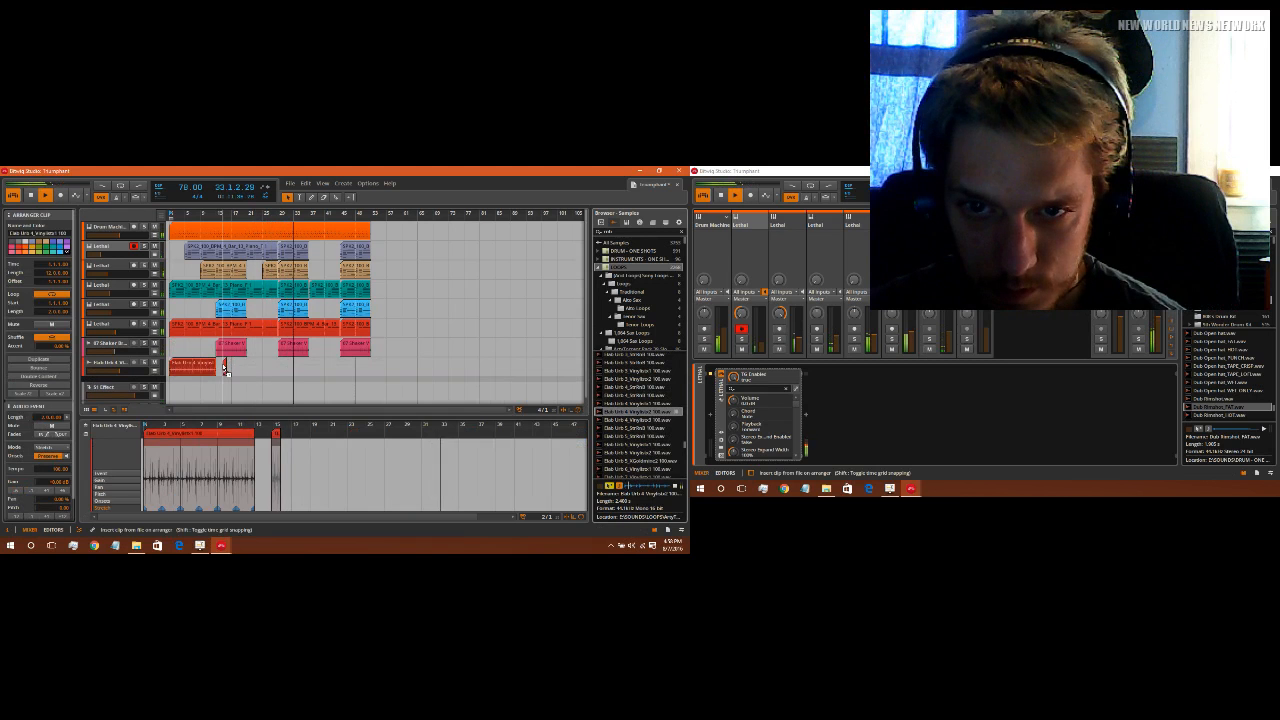
{"action": "left_click_drag", "start_coordinate": [224, 370], "coordinate": [246, 372]}
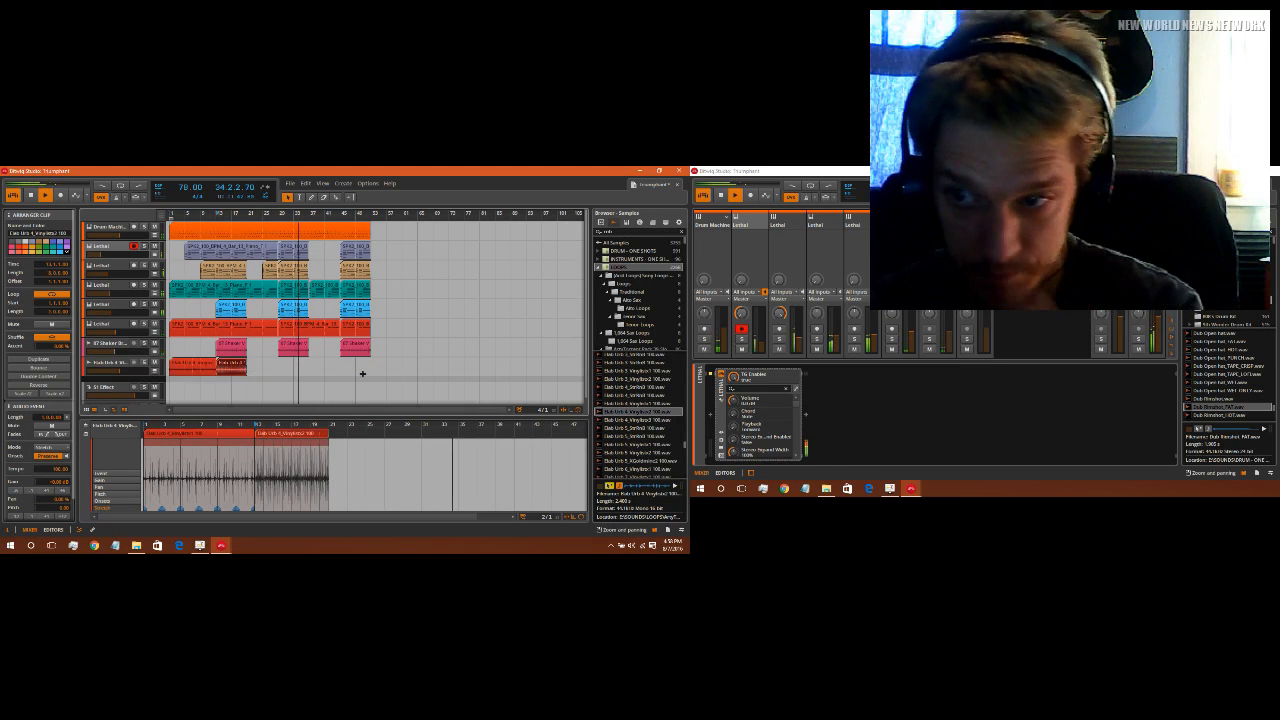
{"action": "left_click", "coordinate": [627, 420]}
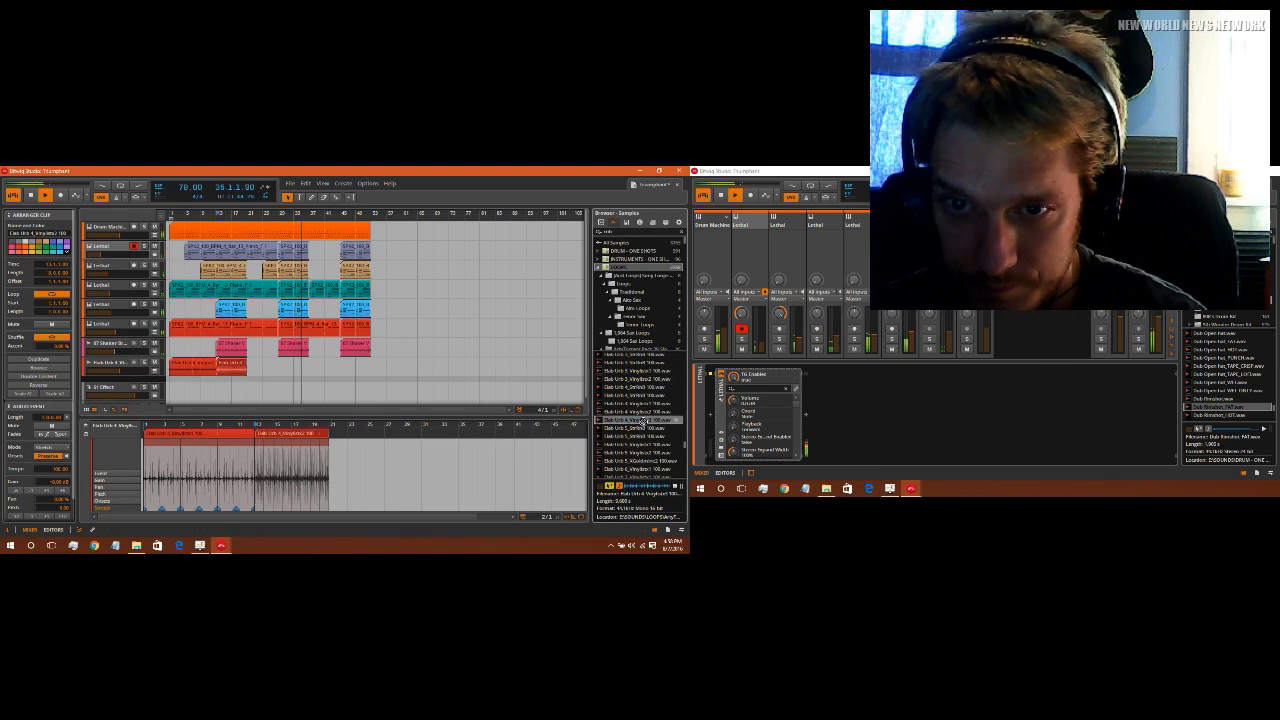
{"action": "left_click_drag", "start_coordinate": [402, 383], "coordinate": [341, 371]}
Step: Extend the first vinyl loop clip across the whole arrangement so it ends with the other tracks' clips
{"action": "left_click", "coordinate": [193, 369]}
{"action": "left_click_drag", "start_coordinate": [193, 369], "coordinate": [370, 372]}
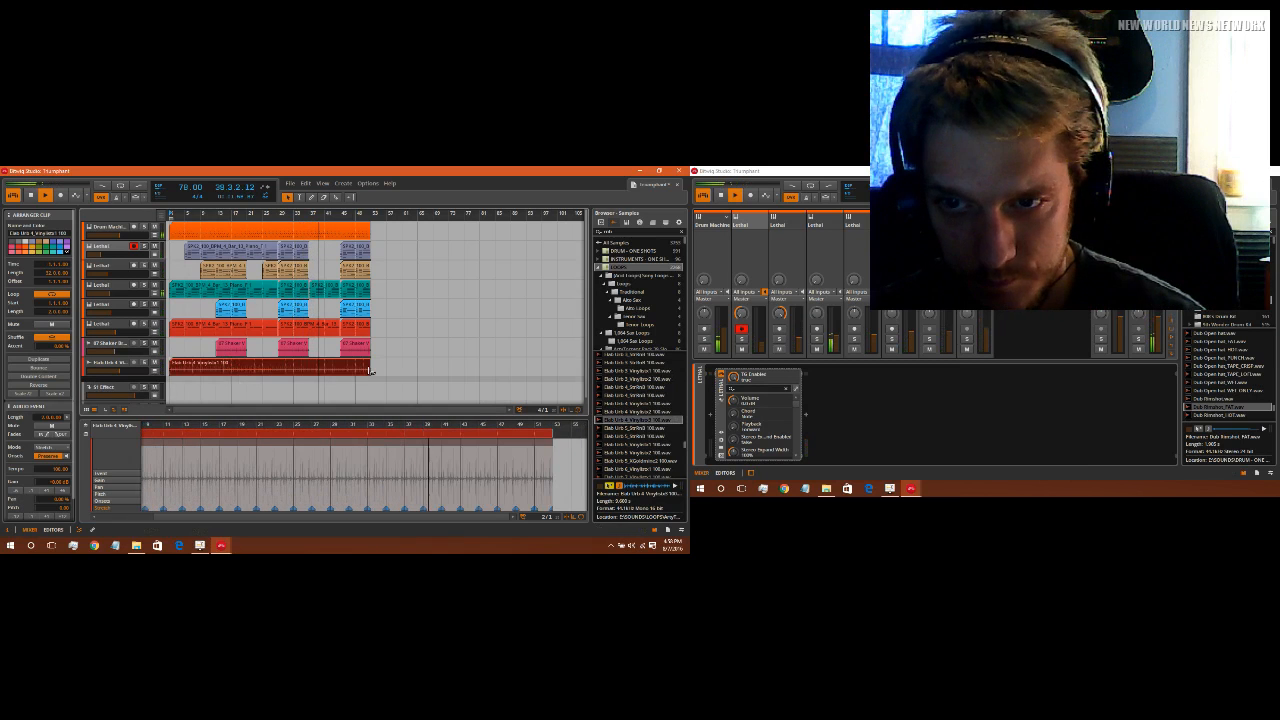
{"action": "scroll", "coordinate": [640, 428], "scroll_direction": "down", "scroll_amount": 1}
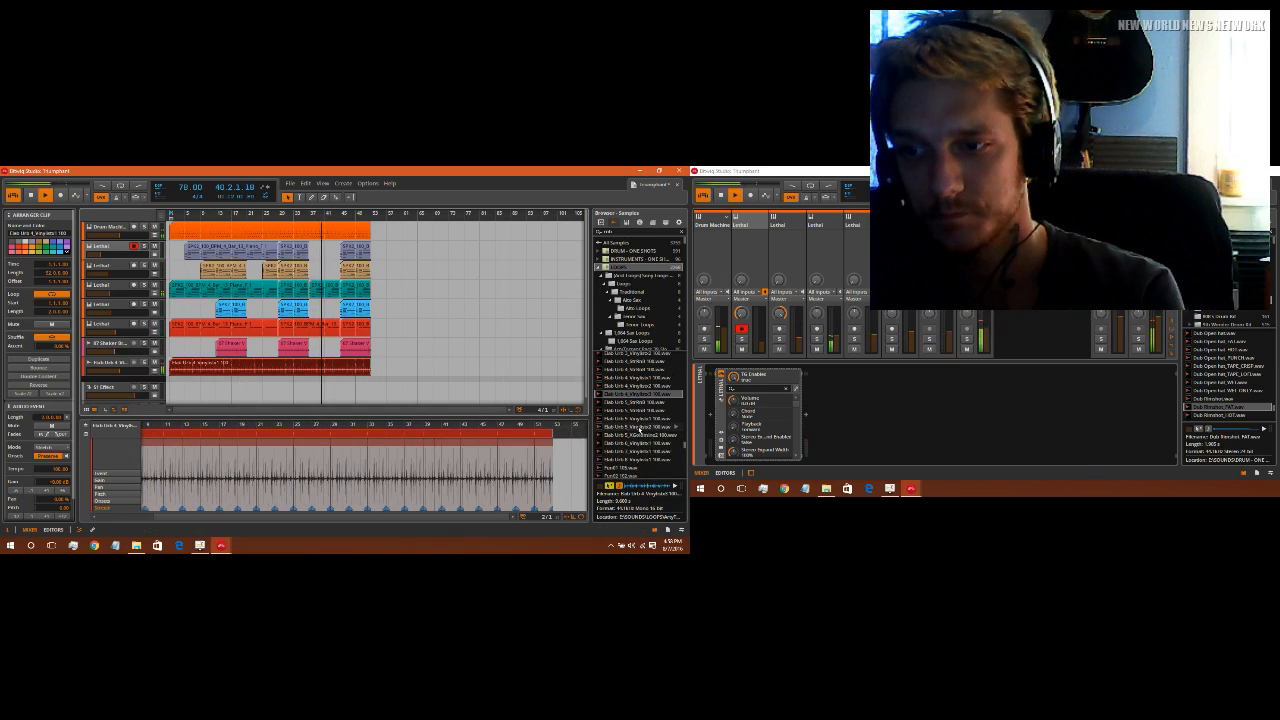
{"action": "scroll", "coordinate": [640, 428], "scroll_direction": "up", "scroll_amount": 1}
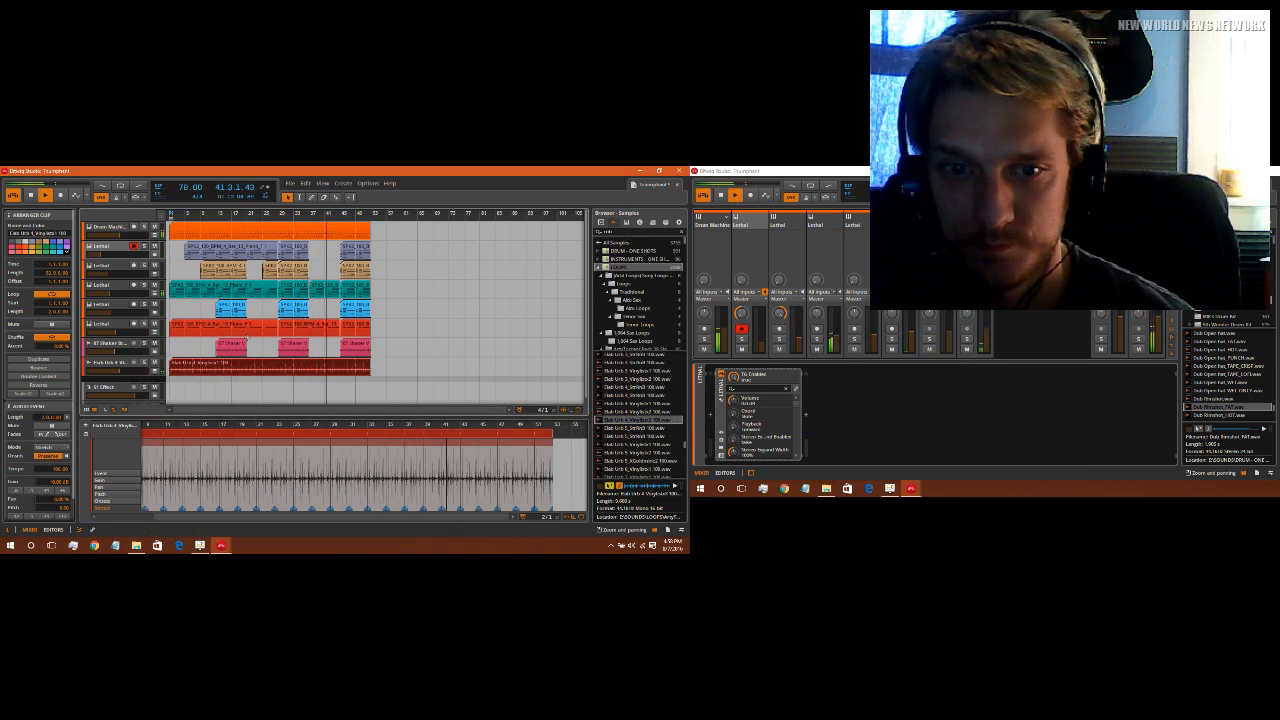
Step: Search the devices for "sau", add the Sausage Fattener effect to the vinyl loop track and open its window
{"action": "left_click", "coordinate": [107, 364]}
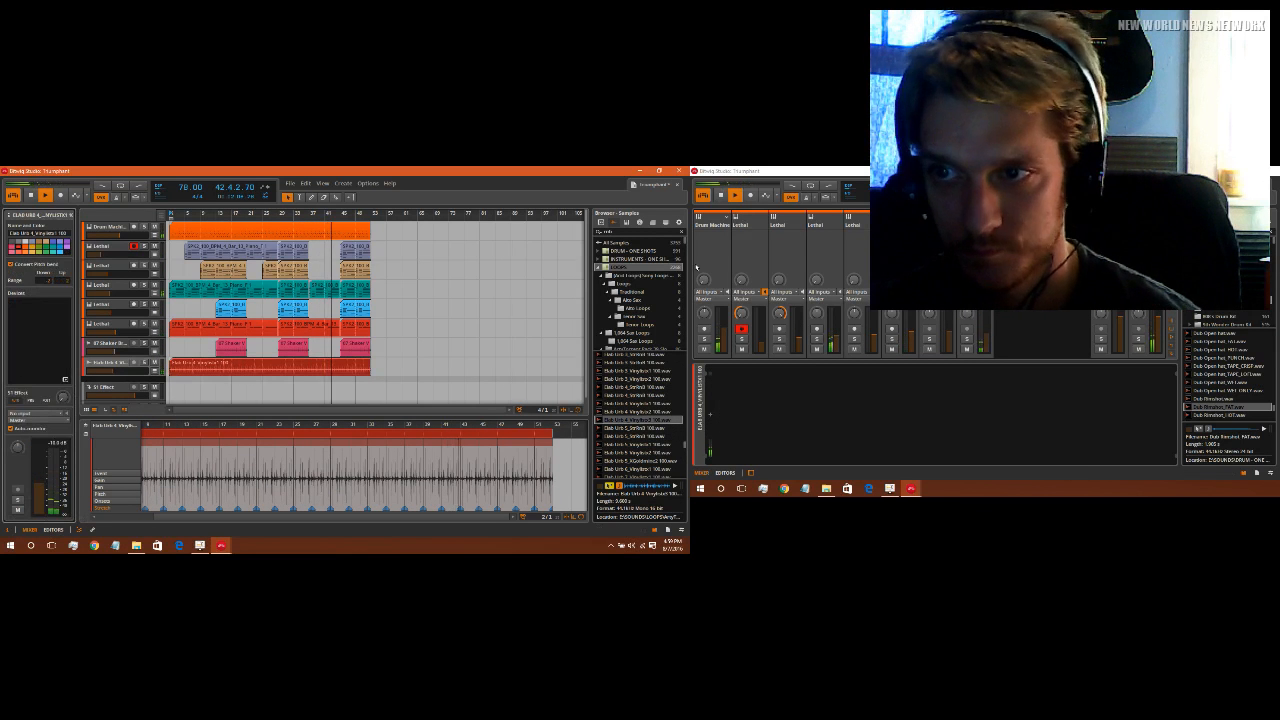
{"action": "left_click", "coordinate": [624, 220]}
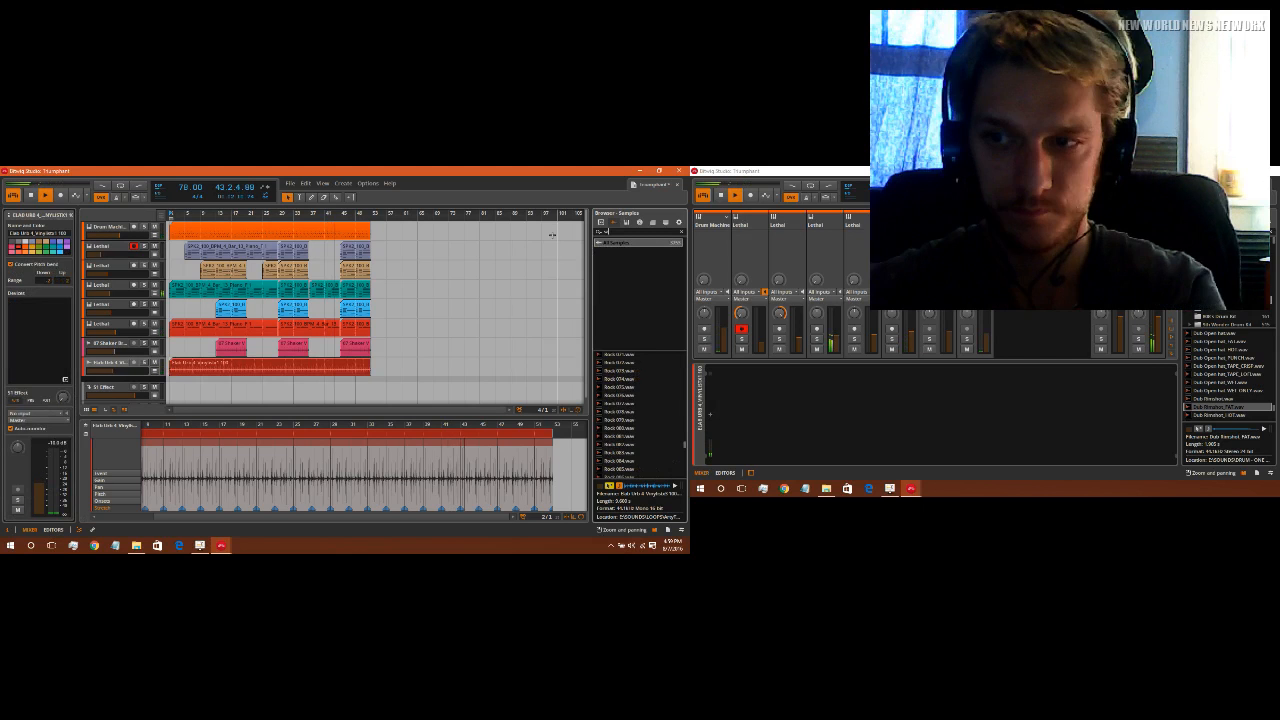
{"action": "type", "text": "wood"}
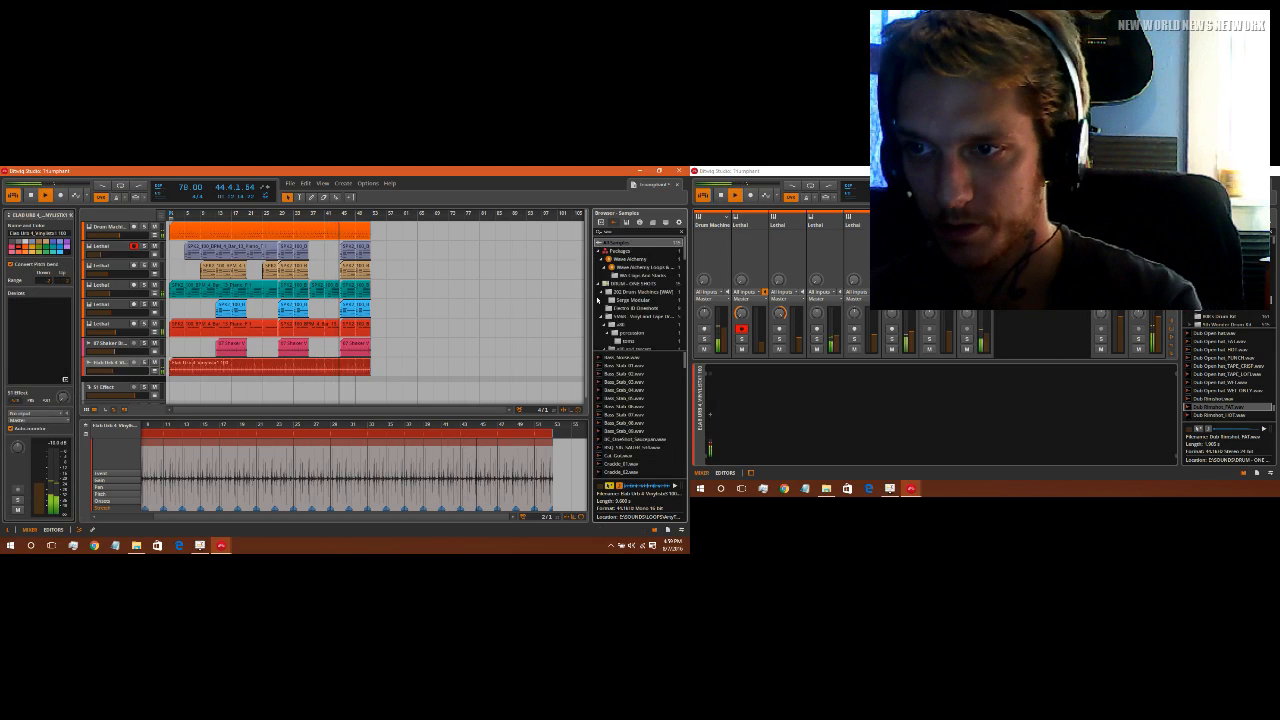
{"action": "left_click", "coordinate": [598, 231]}
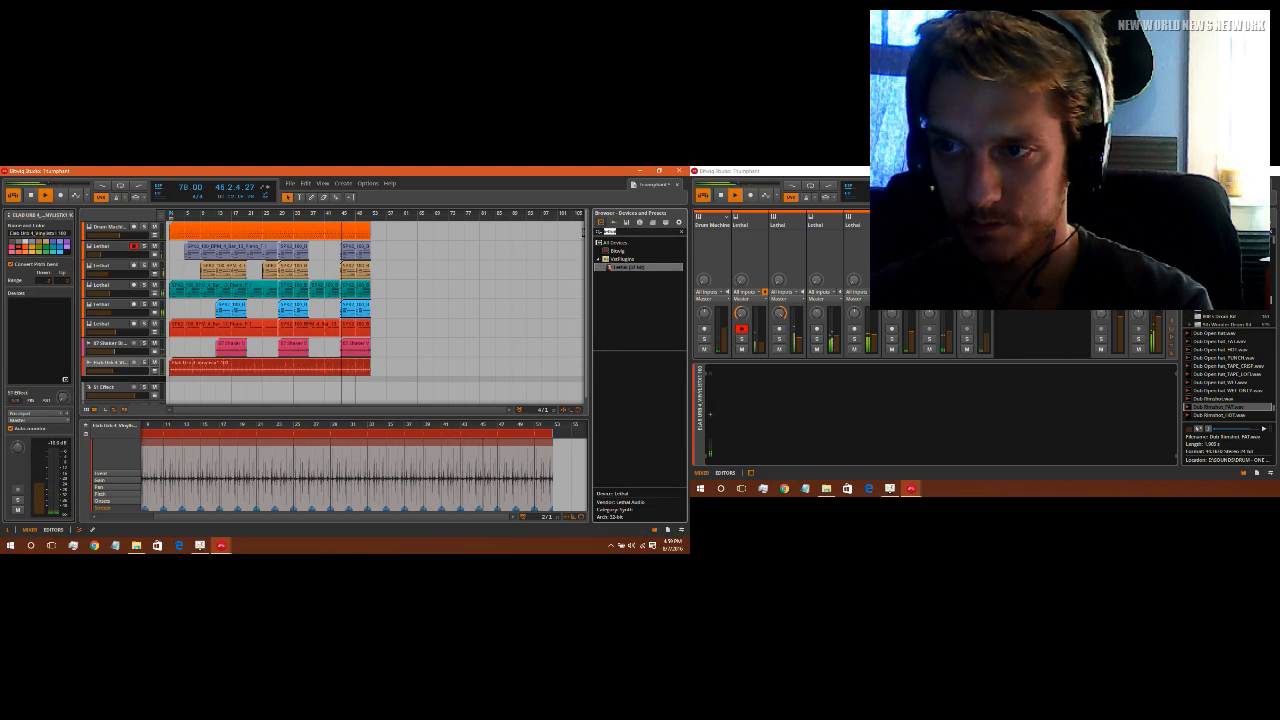
{"action": "type", "text": "sau"}
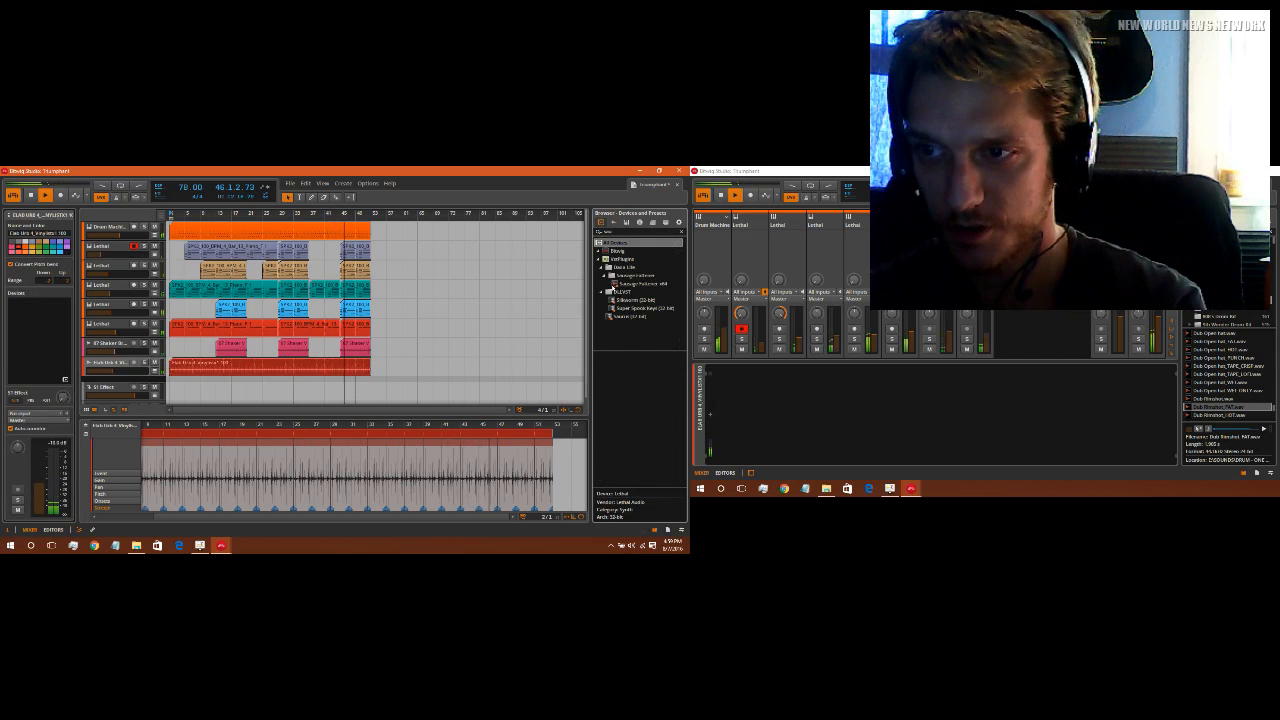
{"action": "double_click", "coordinate": [636, 284]}
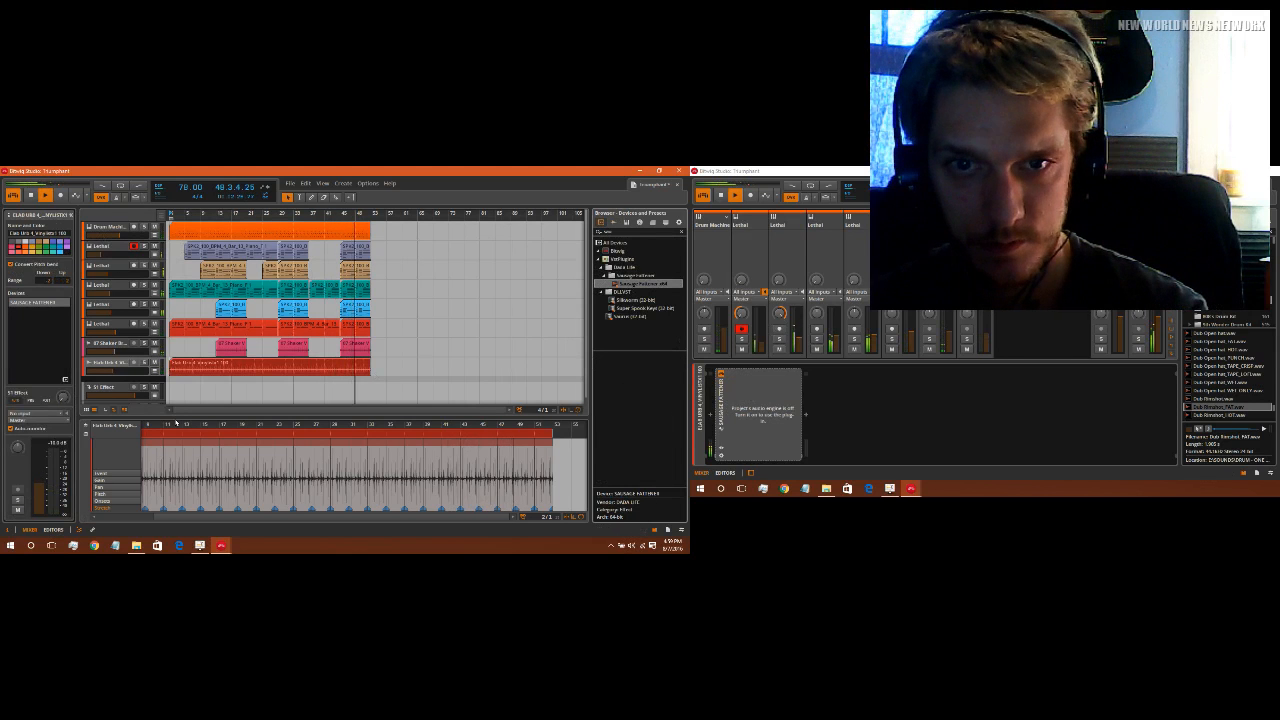
{"action": "left_click", "coordinate": [36, 303]}
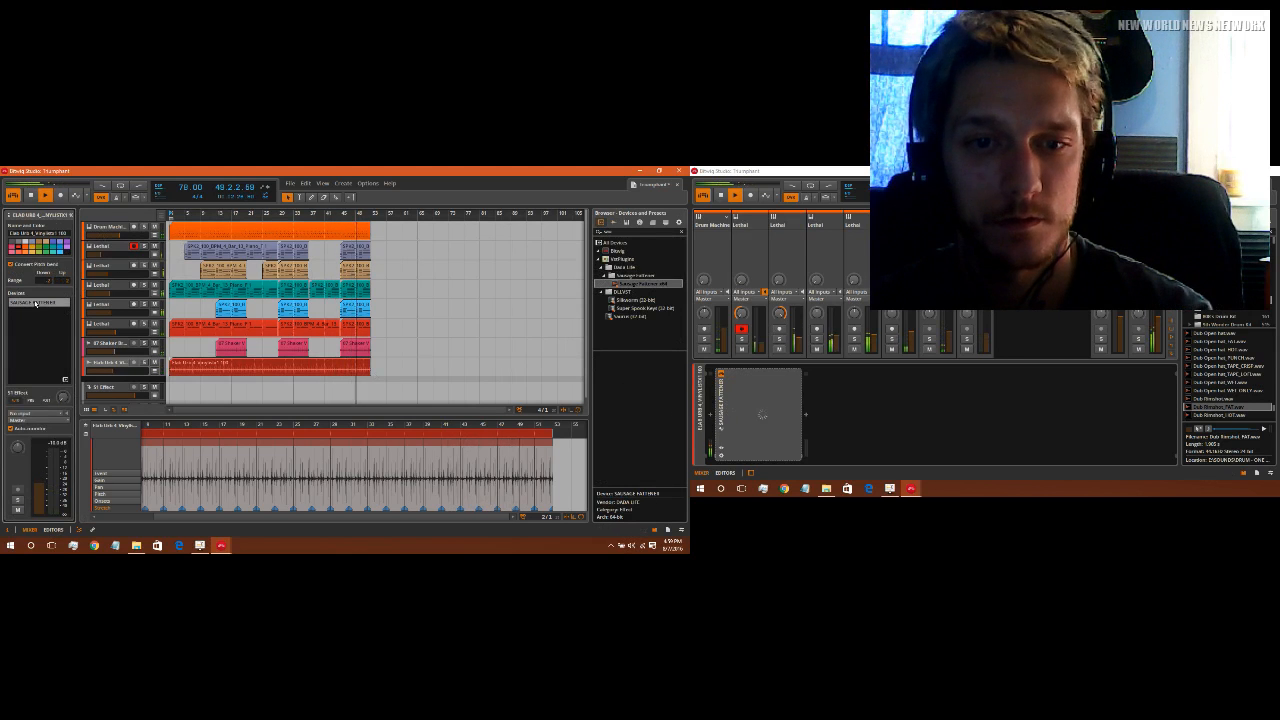
Step: Add a Delay-2 and a Reverb device to the fourth Lethal track
{"action": "left_click", "coordinate": [123, 312]}
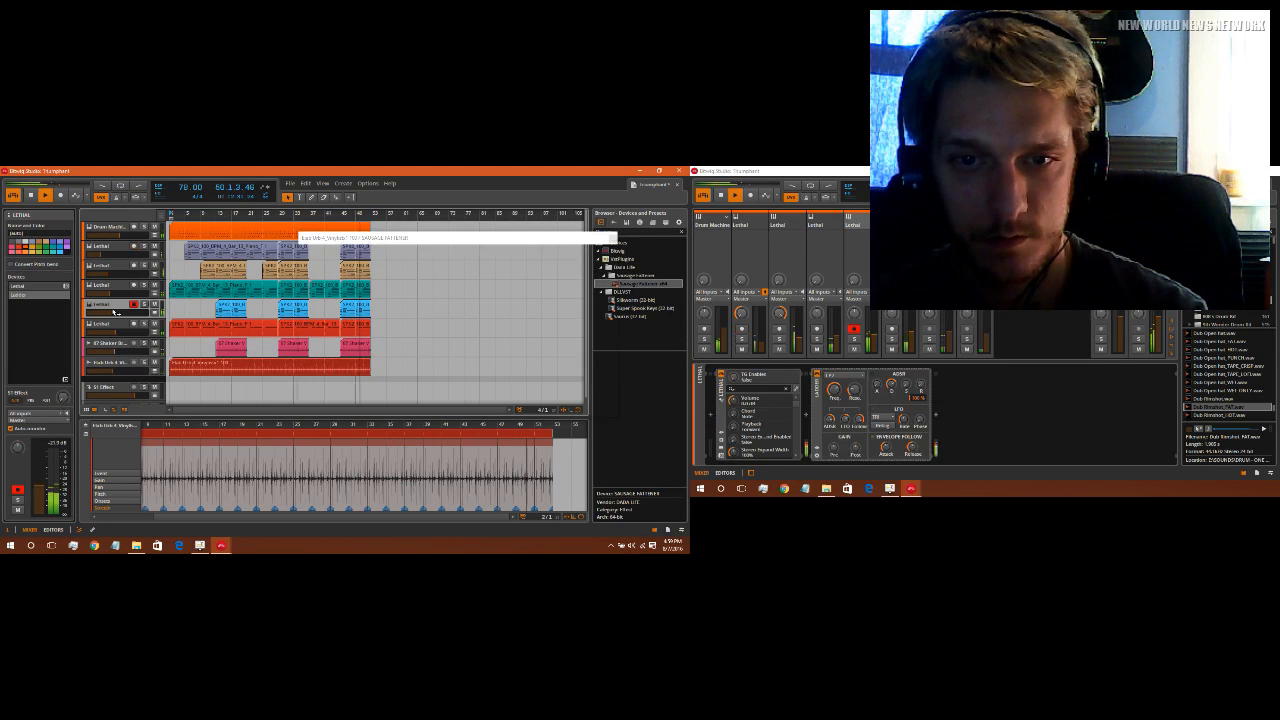
{"action": "left_click", "coordinate": [66, 380]}
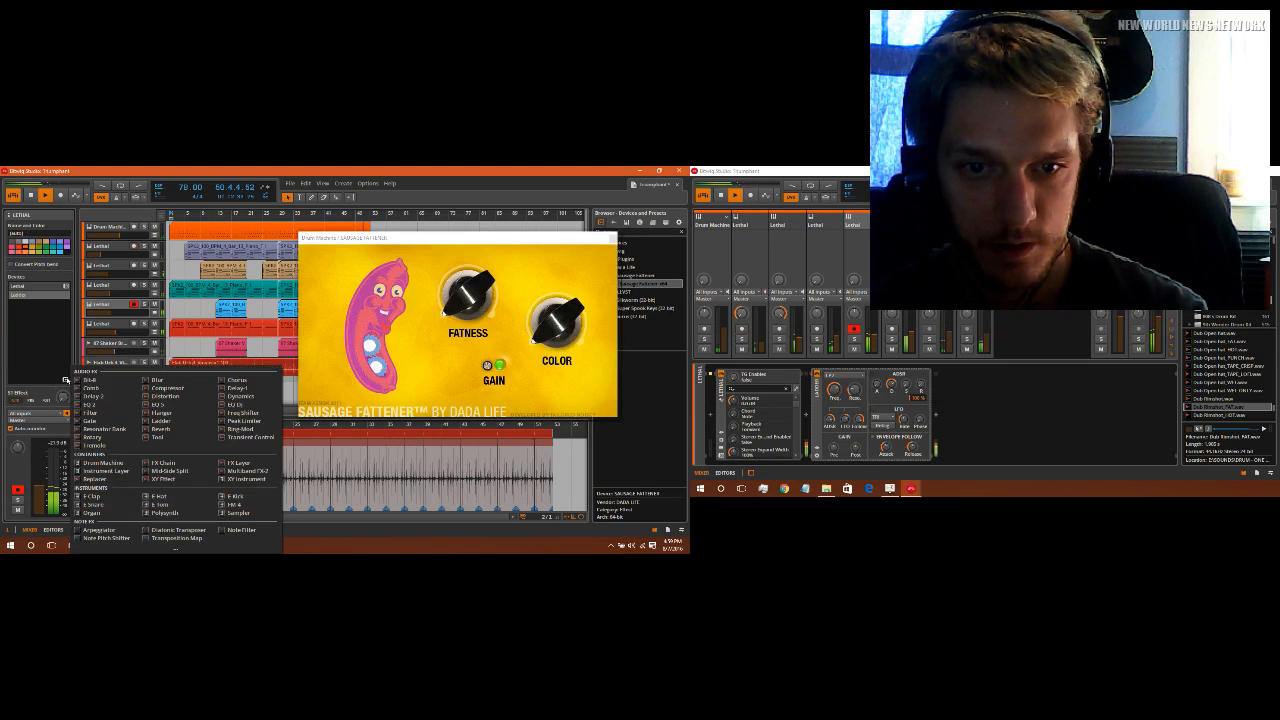
{"action": "left_click", "coordinate": [93, 397]}
{"action": "left_click", "coordinate": [65, 380]}
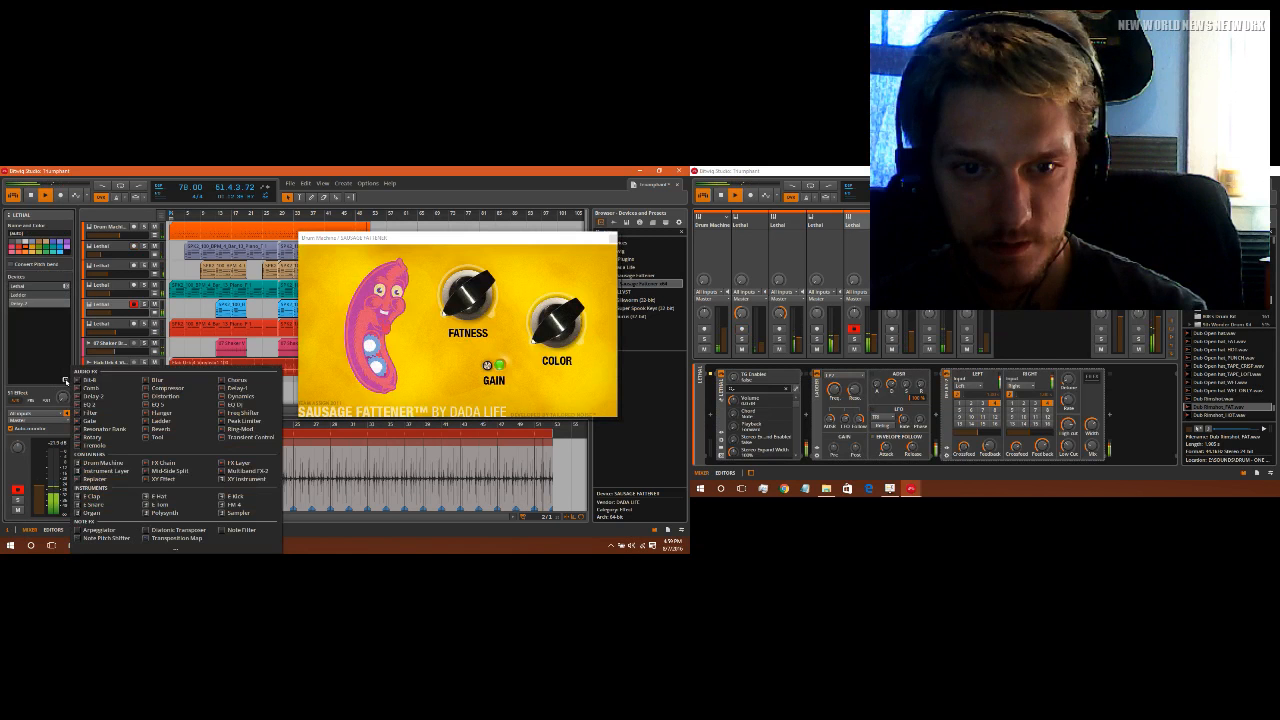
{"action": "left_click", "coordinate": [158, 429]}
Step: Adjust the Fatness of the Drum Machine track's Sausage Fattener, close its window and stop playback
{"action": "left_click_drag", "start_coordinate": [477, 307], "coordinate": [476, 268]}
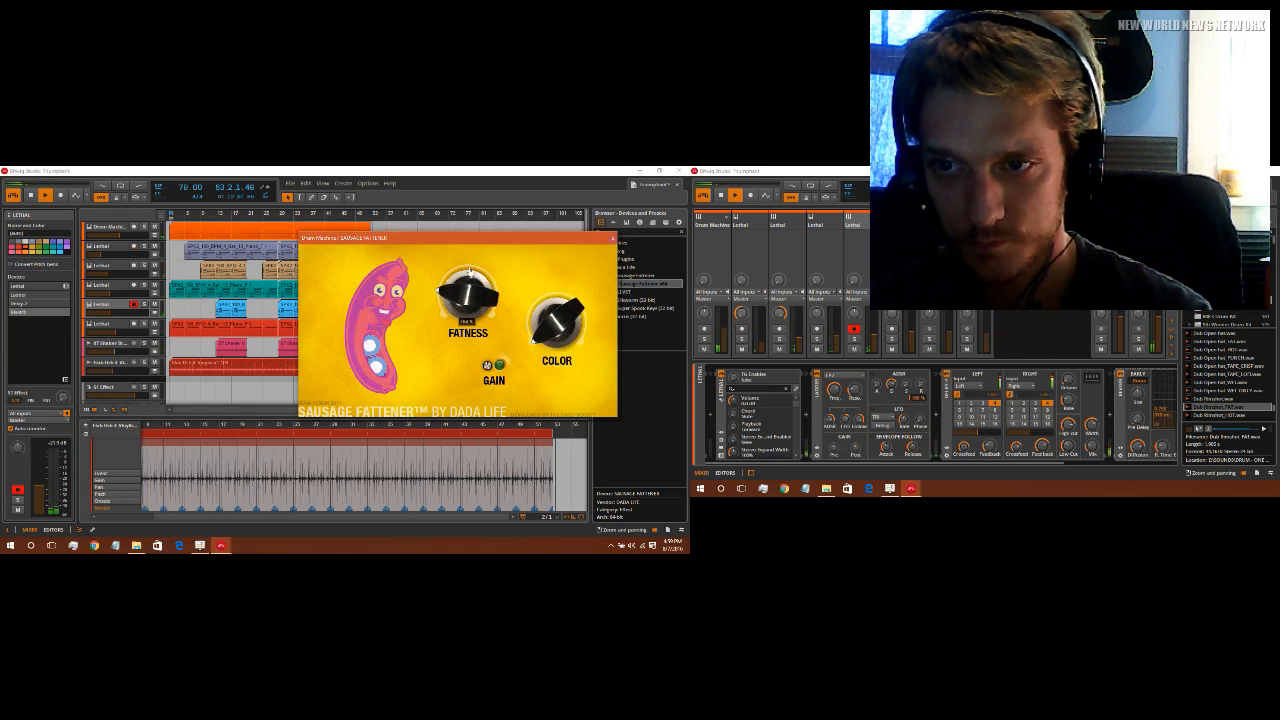
{"action": "left_click_drag", "start_coordinate": [465, 283], "coordinate": [497, 277]}
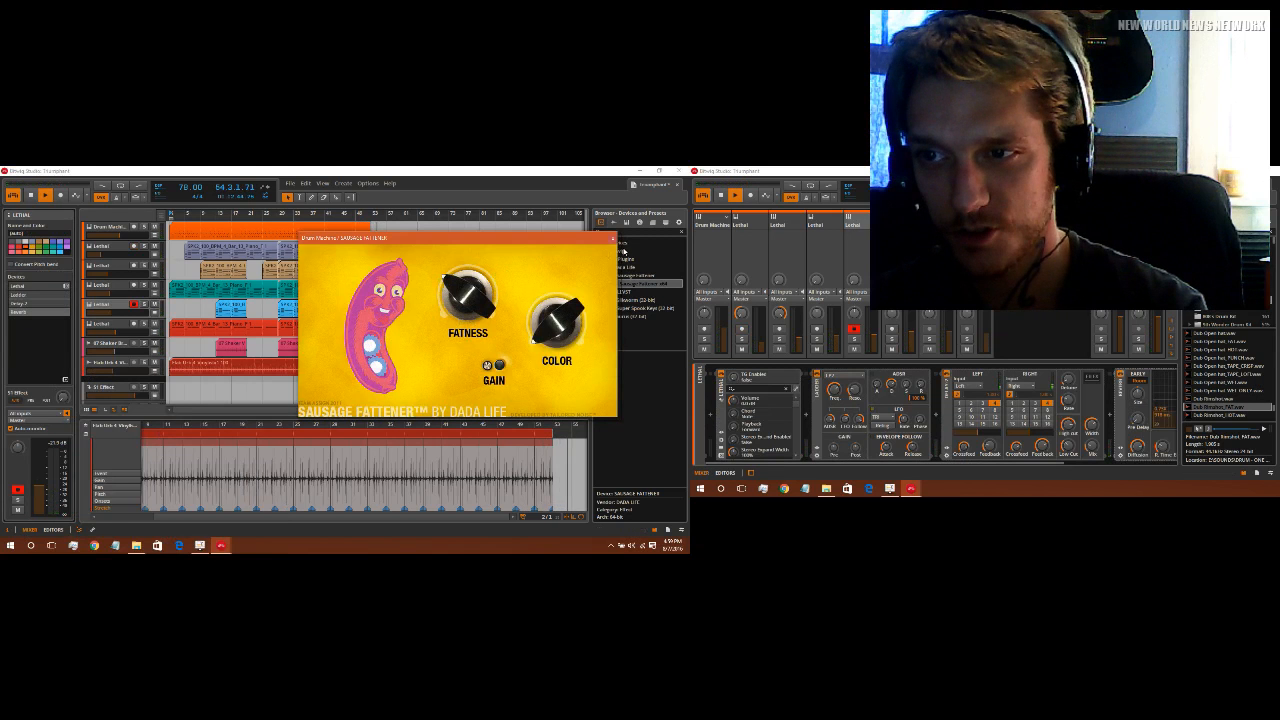
{"action": "left_click", "coordinate": [613, 239]}
{"action": "left_click", "coordinate": [29, 196]}
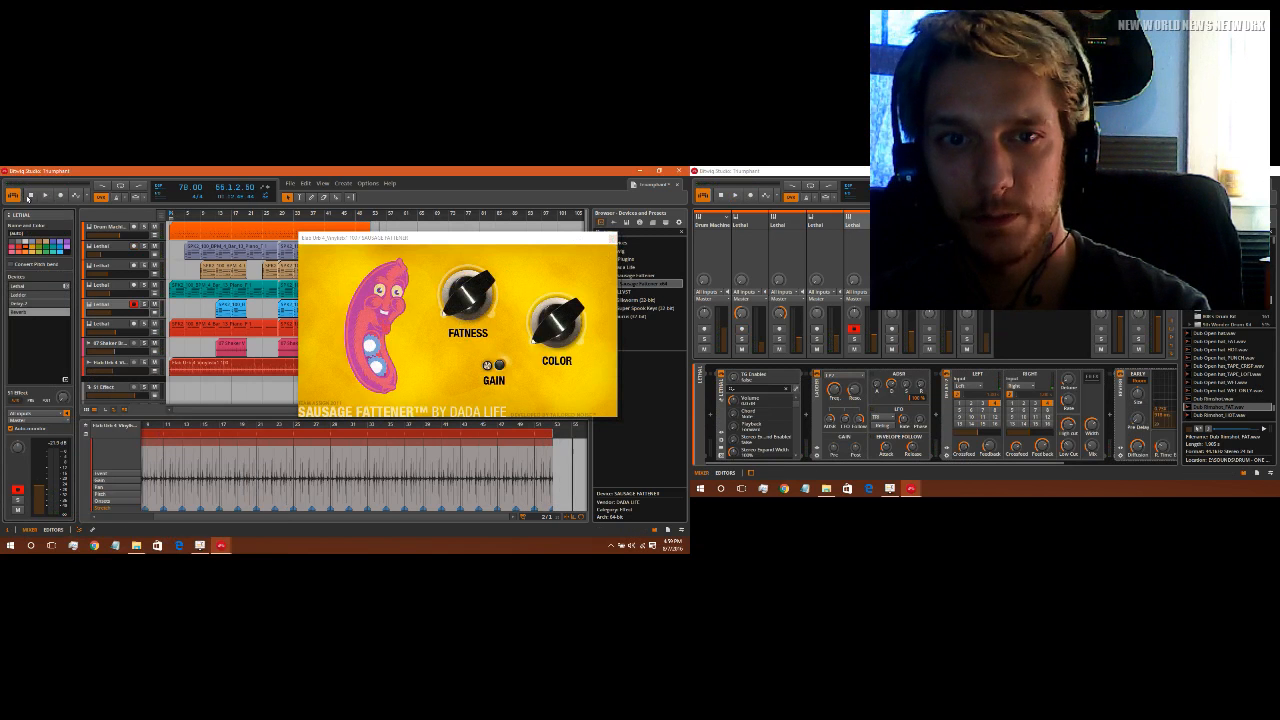
Step: Adjust the Fatness of the vinyl loop track's Sausage Fattener during playback and close its window
{"action": "left_click_drag", "start_coordinate": [482, 300], "coordinate": [323, 252]}
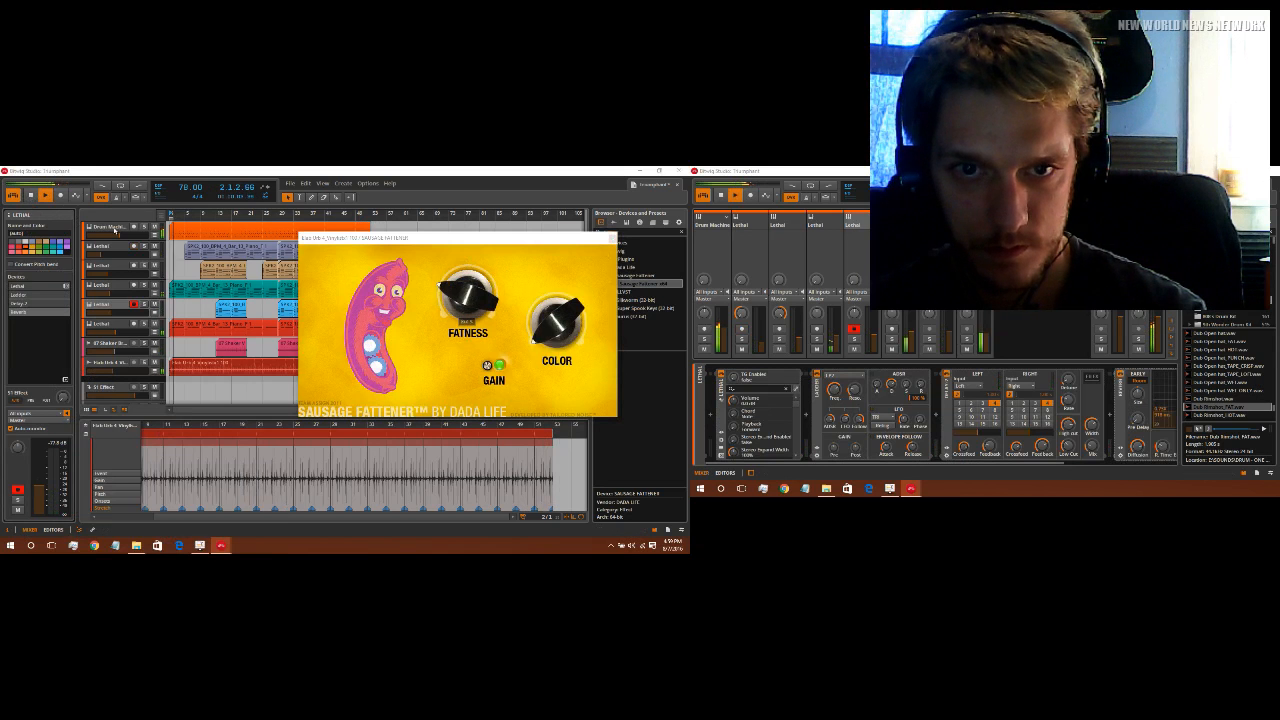
{"action": "left_click", "coordinate": [110, 235]}
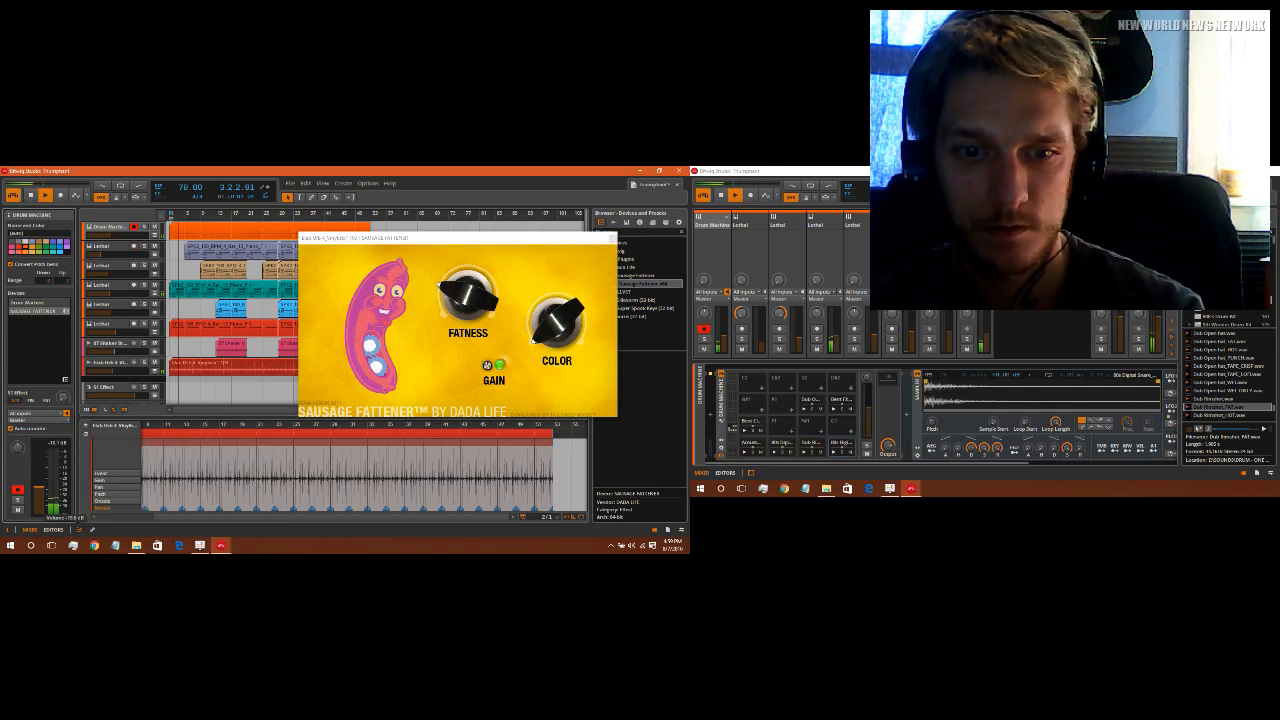
{"action": "left_click", "coordinate": [615, 237]}
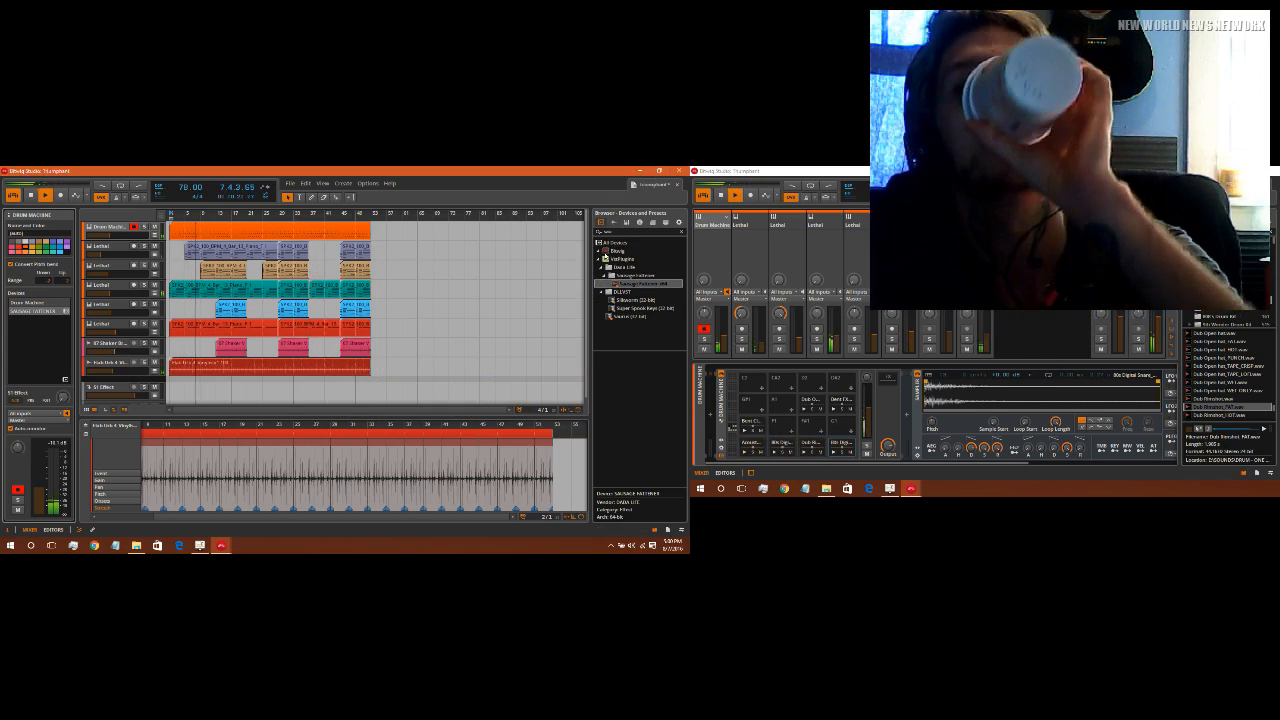
Step: Move the Club Urb 4 vinyl loop track up so it sits directly below the Drum Machine track
{"action": "left_click", "coordinate": [114, 243]}
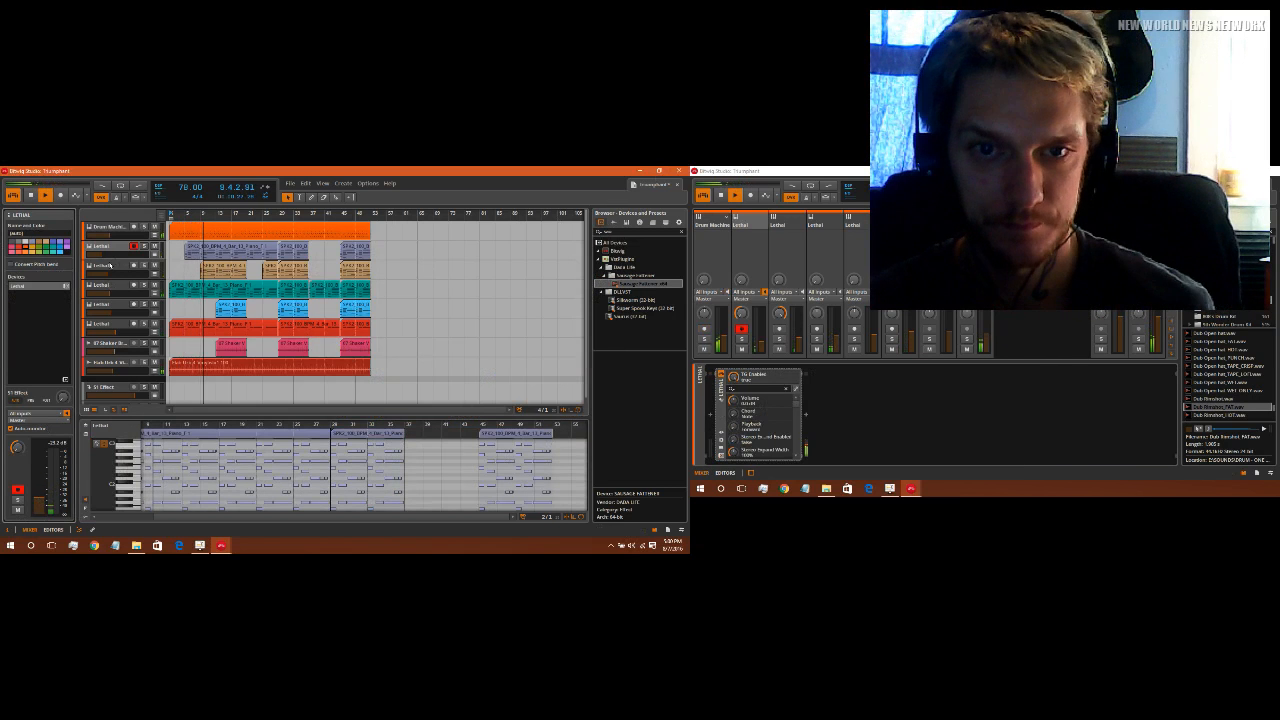
{"action": "key", "text": "Down"}
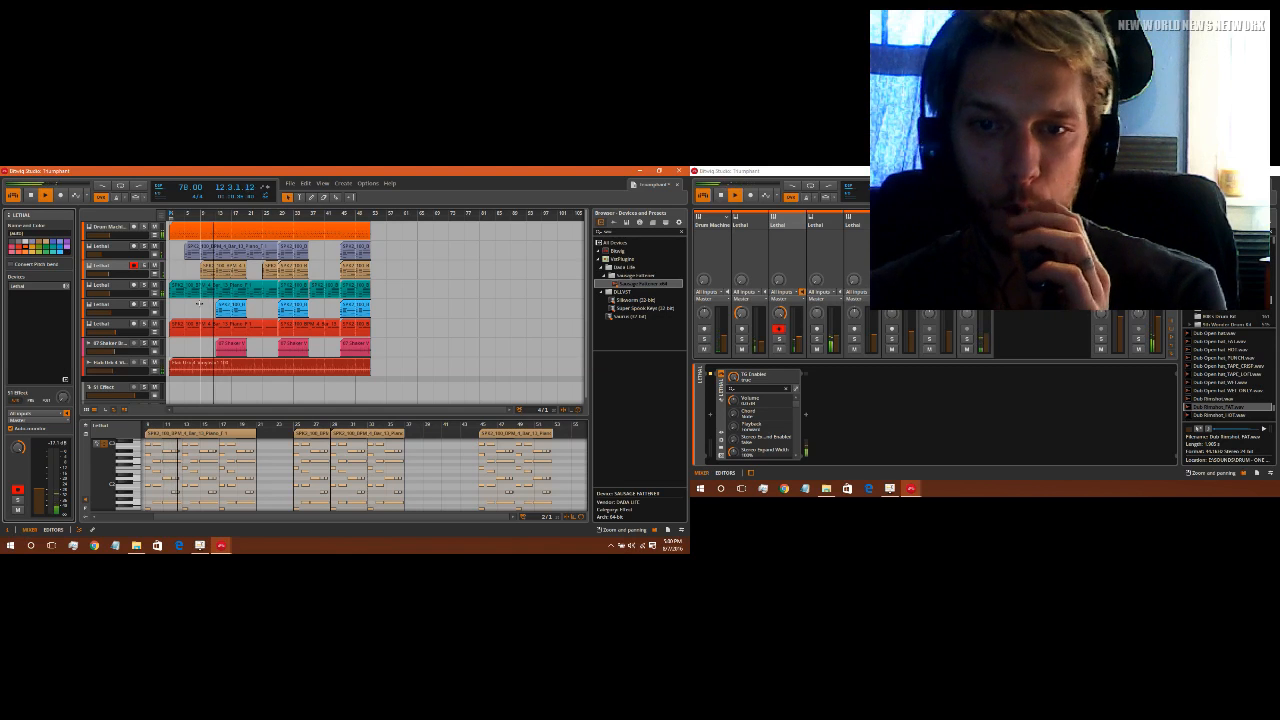
{"action": "left_click_drag", "start_coordinate": [120, 362], "coordinate": [124, 246]}
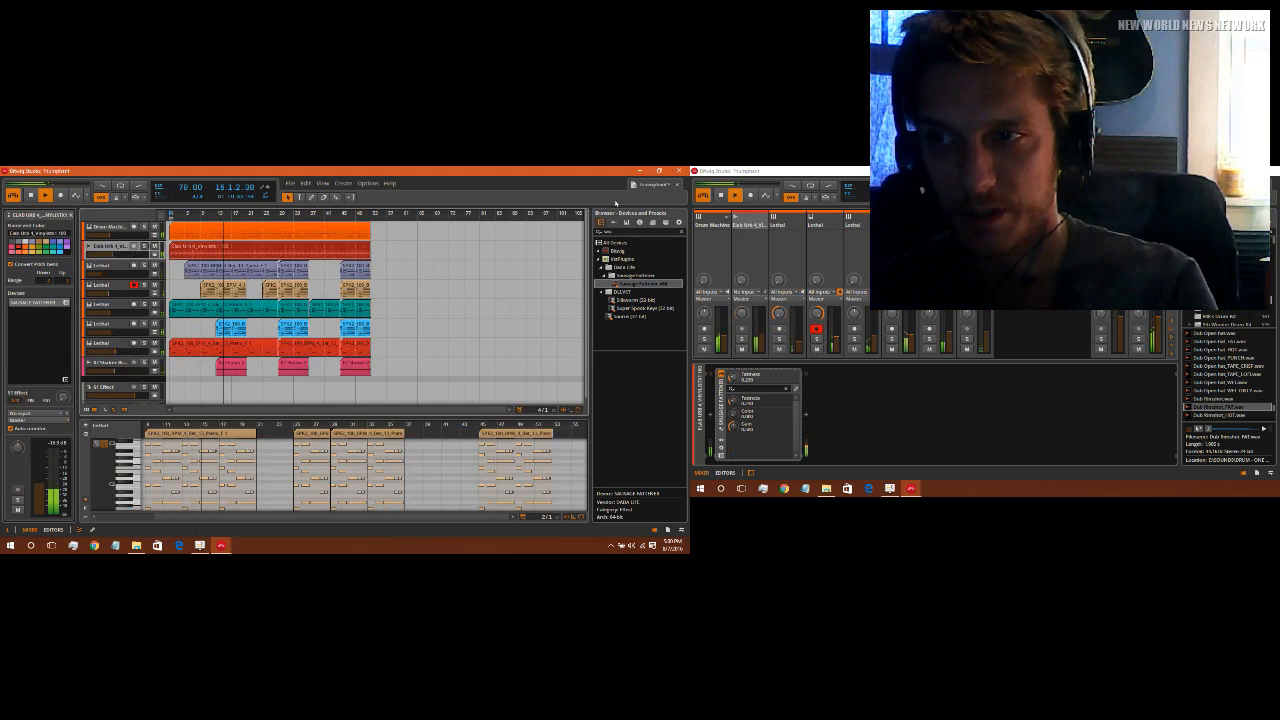
Step: Search the samples for "rev" and audition one of the reverse samples whose name starts with "Rev_"
{"action": "left_click", "coordinate": [621, 223]}
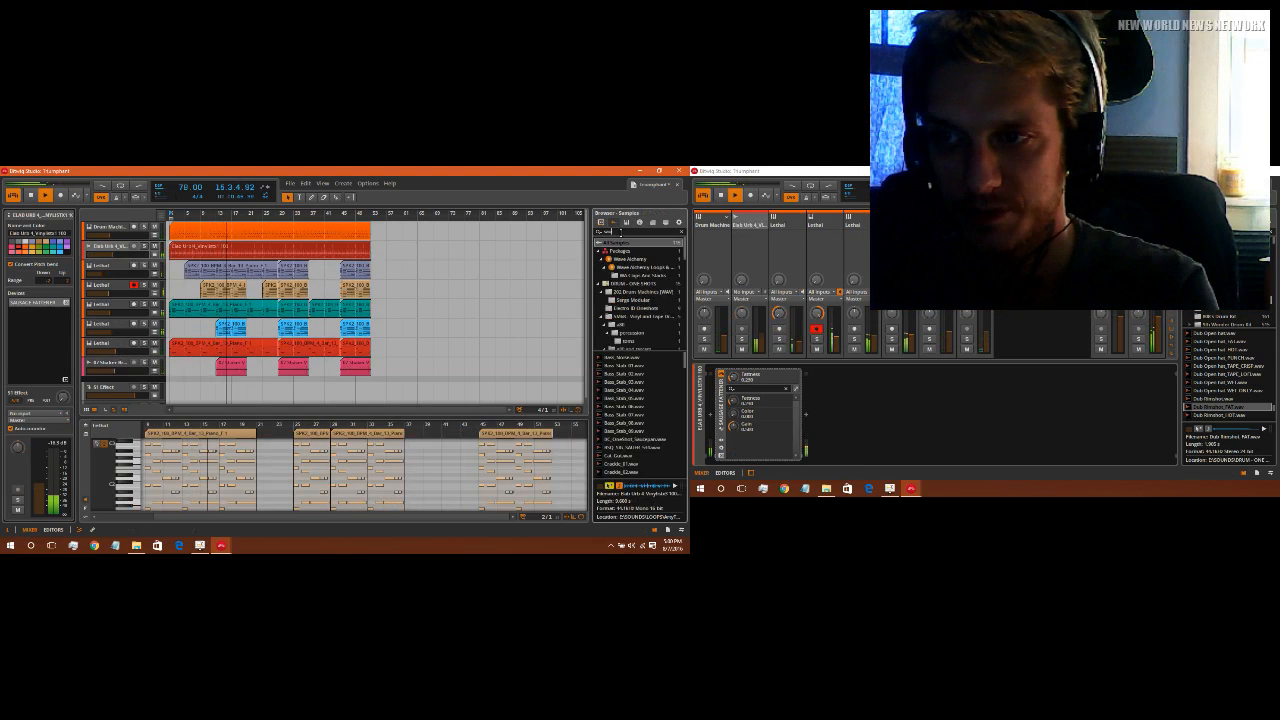
{"action": "type", "text": "rev"}
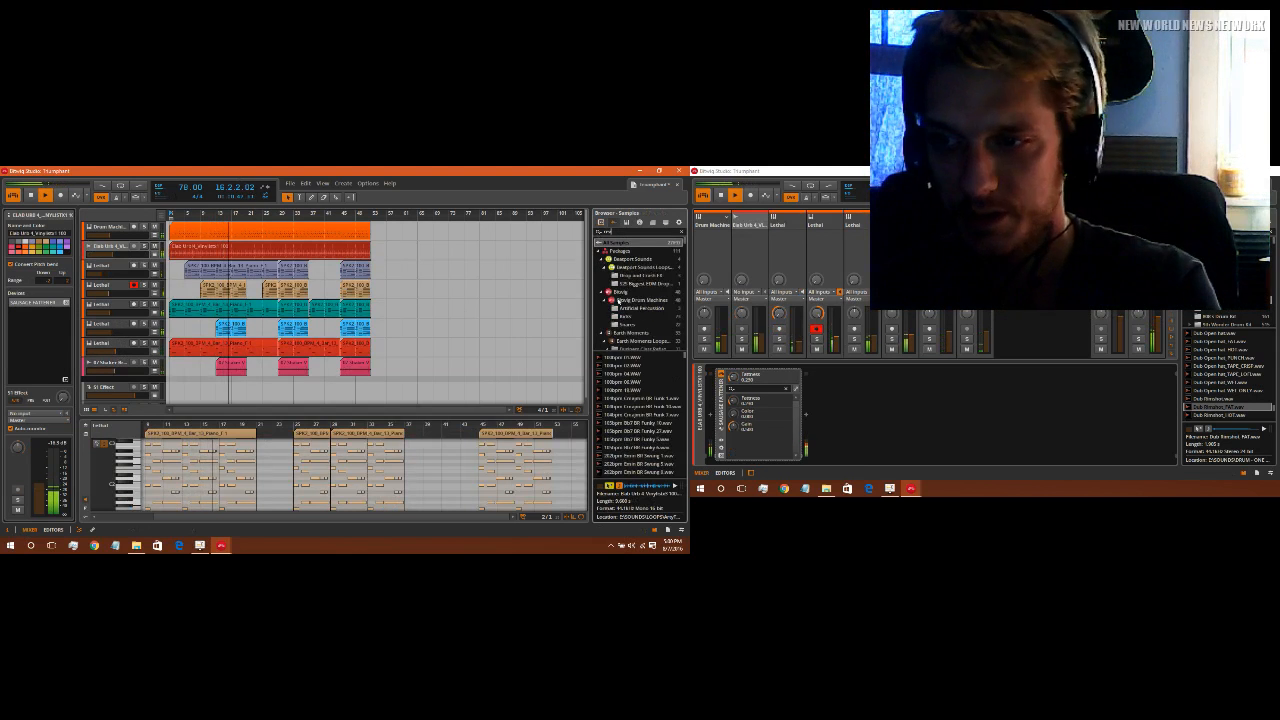
{"action": "scroll", "coordinate": [684, 445], "scroll_direction": "down", "scroll_amount": 5}
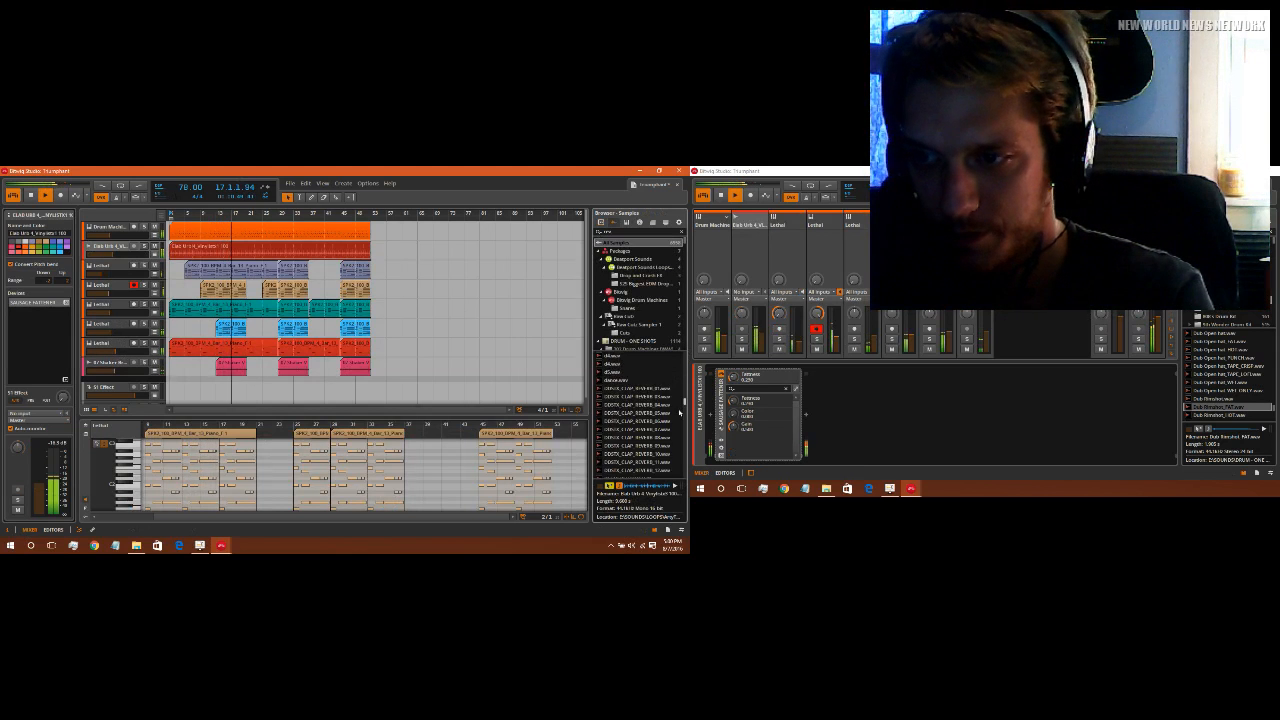
{"action": "scroll", "coordinate": [684, 445], "scroll_direction": "down", "scroll_amount": 6}
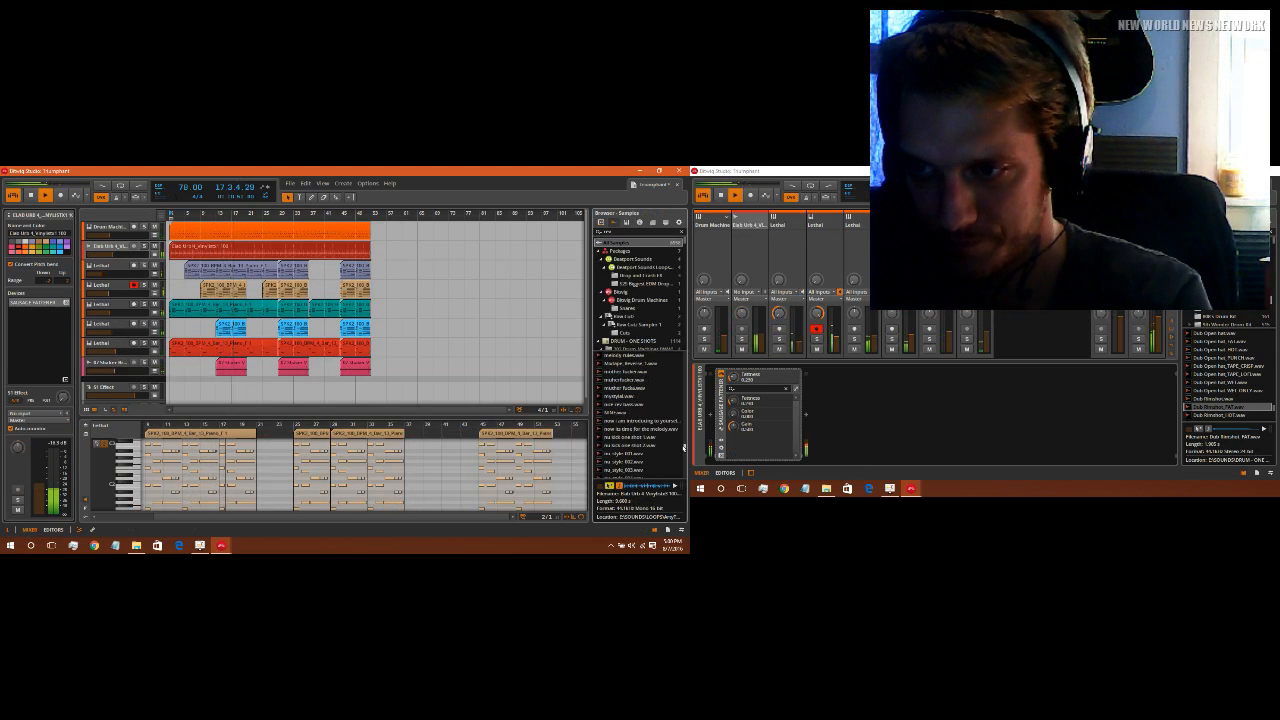
{"action": "scroll", "coordinate": [684, 447], "scroll_direction": "down", "scroll_amount": 3}
{"action": "scroll", "coordinate": [684, 449], "scroll_direction": "down", "scroll_amount": 6}
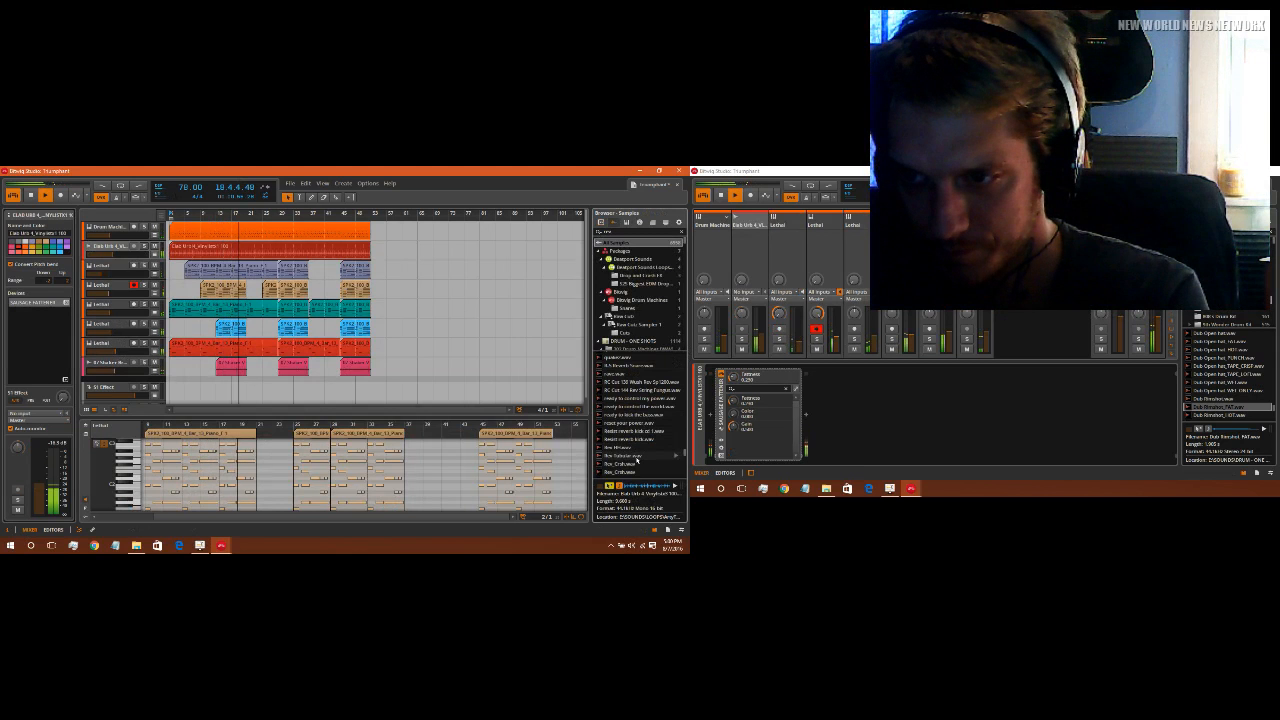
{"action": "left_click", "coordinate": [641, 464]}
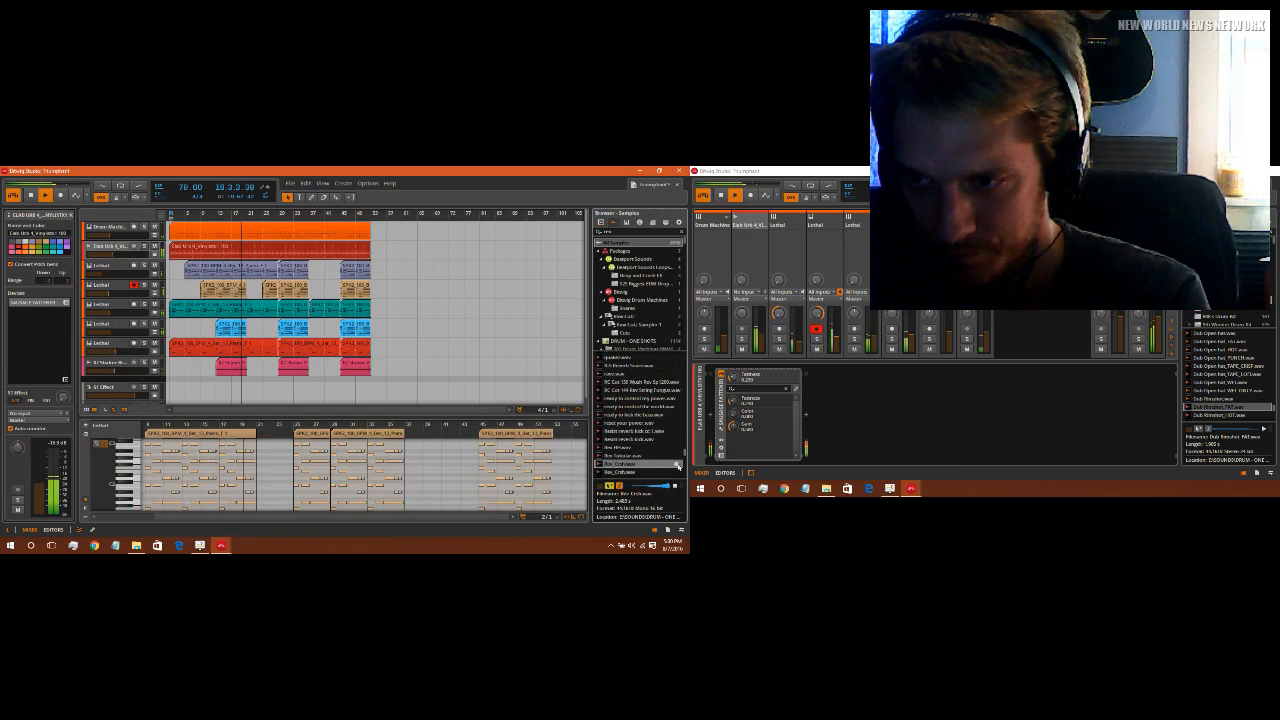
{"action": "scroll", "coordinate": [645, 438], "scroll_direction": "down", "scroll_amount": 1}
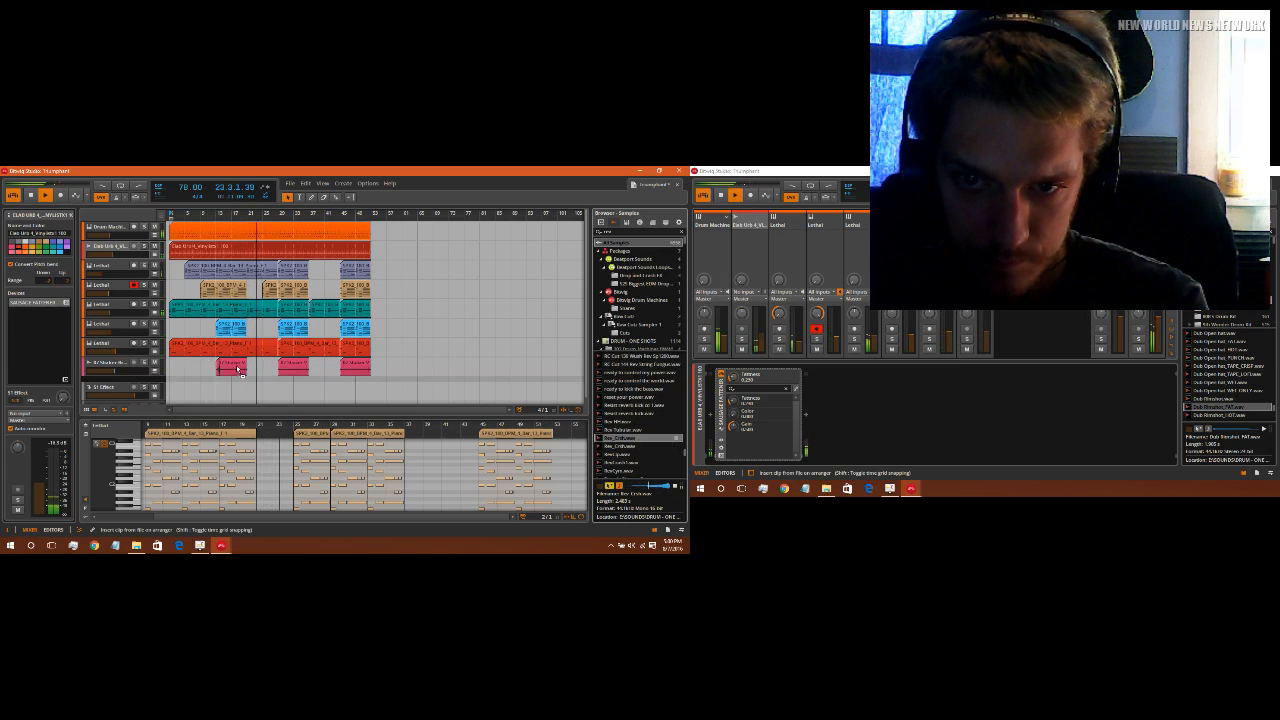
Step: Place the reverse sample as a one-bar lead-in before each of the three shaker clips on the shaker track
{"action": "left_click_drag", "start_coordinate": [269, 213], "coordinate": [517, 371]}
{"action": "scroll", "coordinate": [517, 371], "scroll_direction": "left", "scroll_amount": 5}
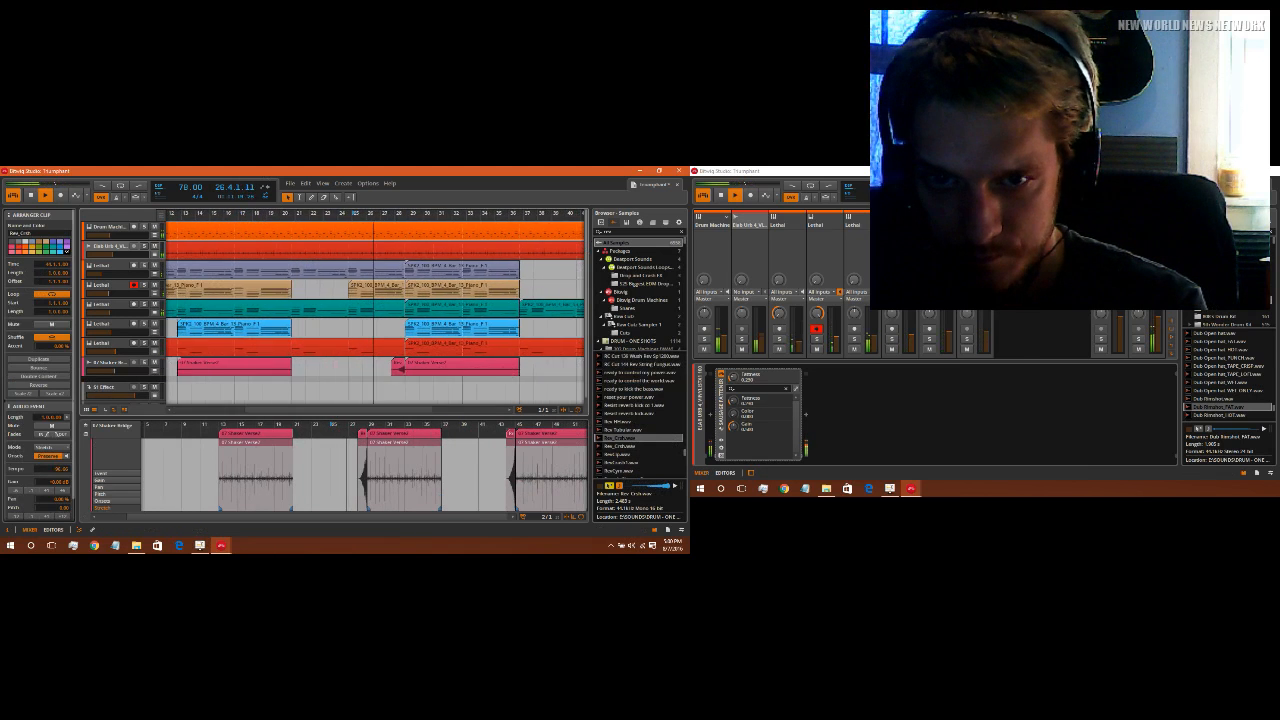
{"action": "scroll", "coordinate": [363, 374], "scroll_direction": "left", "scroll_amount": 1}
{"action": "left_click_drag", "start_coordinate": [412, 370], "coordinate": [186, 369]}
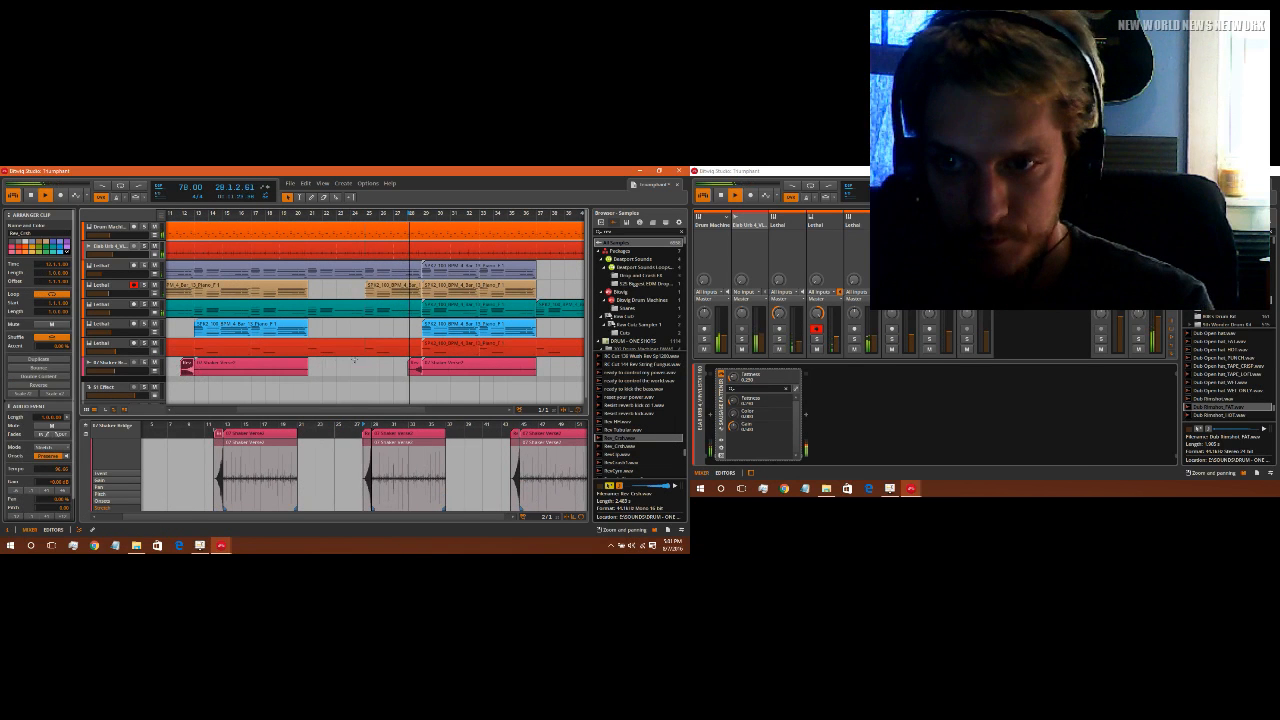
{"action": "left_click", "coordinate": [356, 373]}
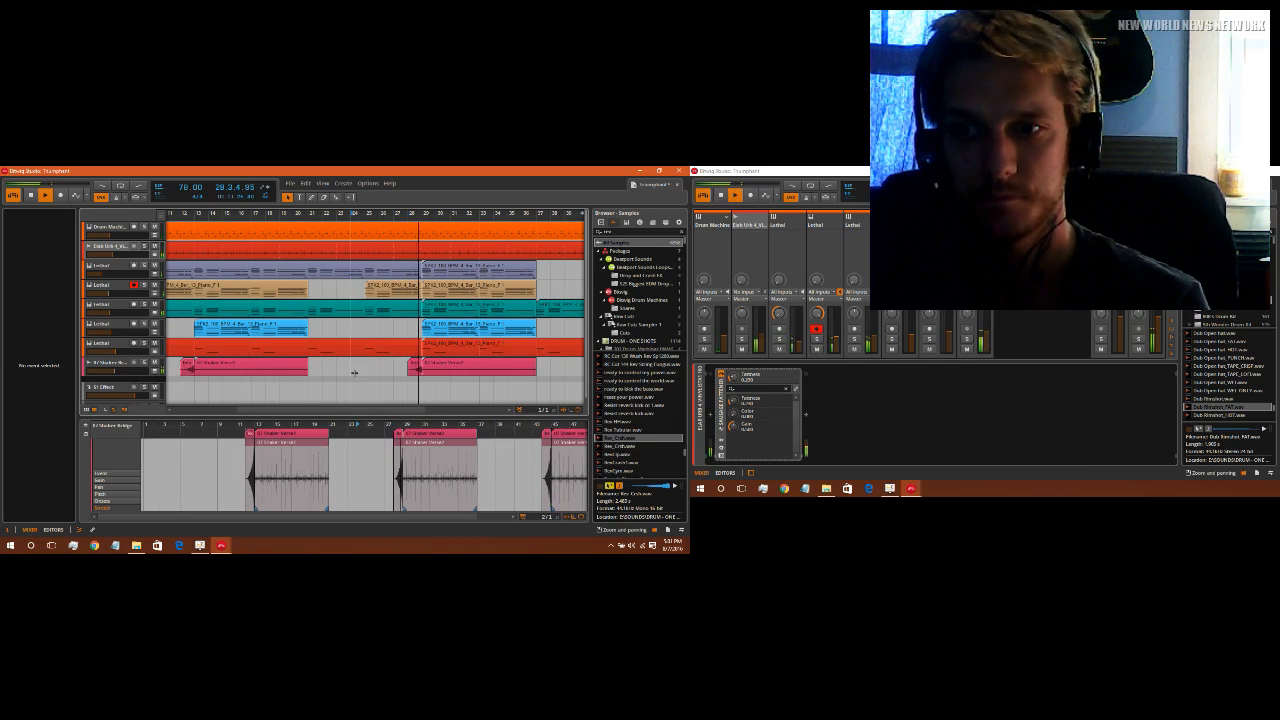
{"action": "left_click_drag", "start_coordinate": [322, 213], "coordinate": [322, 198]}
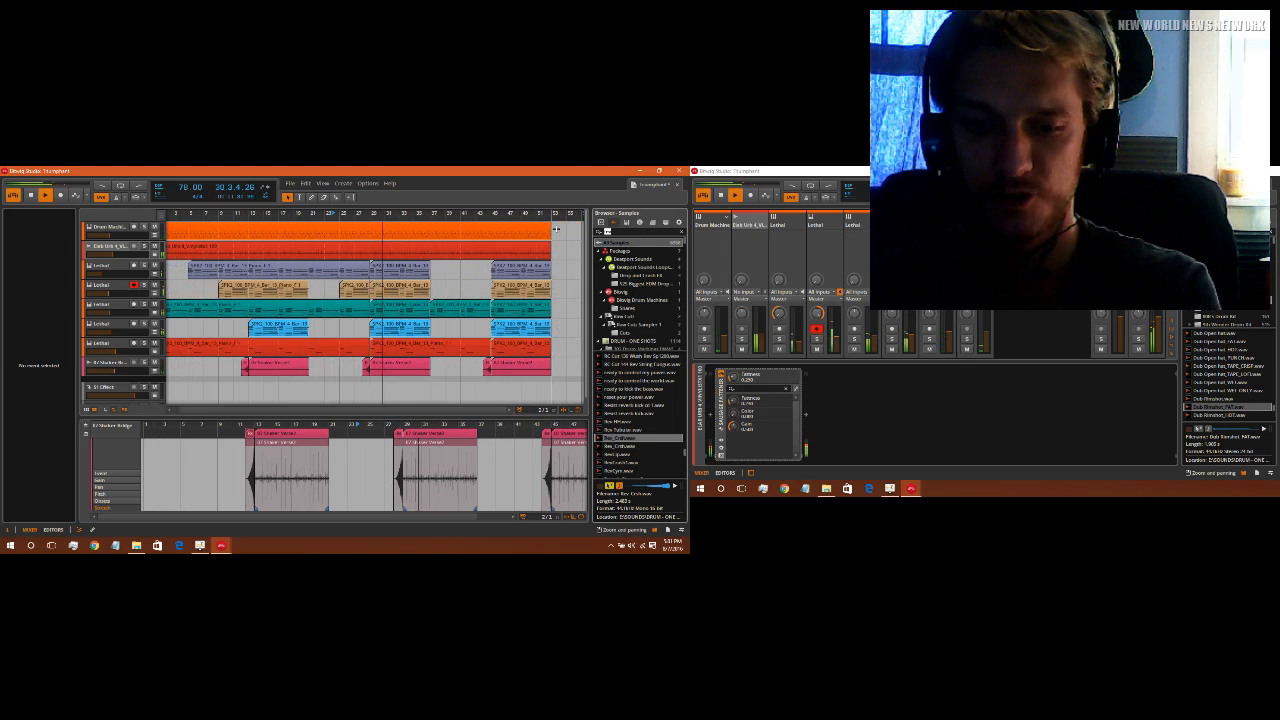
Step: Search the samples for "bd rev", audition the results and place VEC1 BD ReverbFX 44 on a new track at bar 29
{"action": "type", "text": "bd rev"}
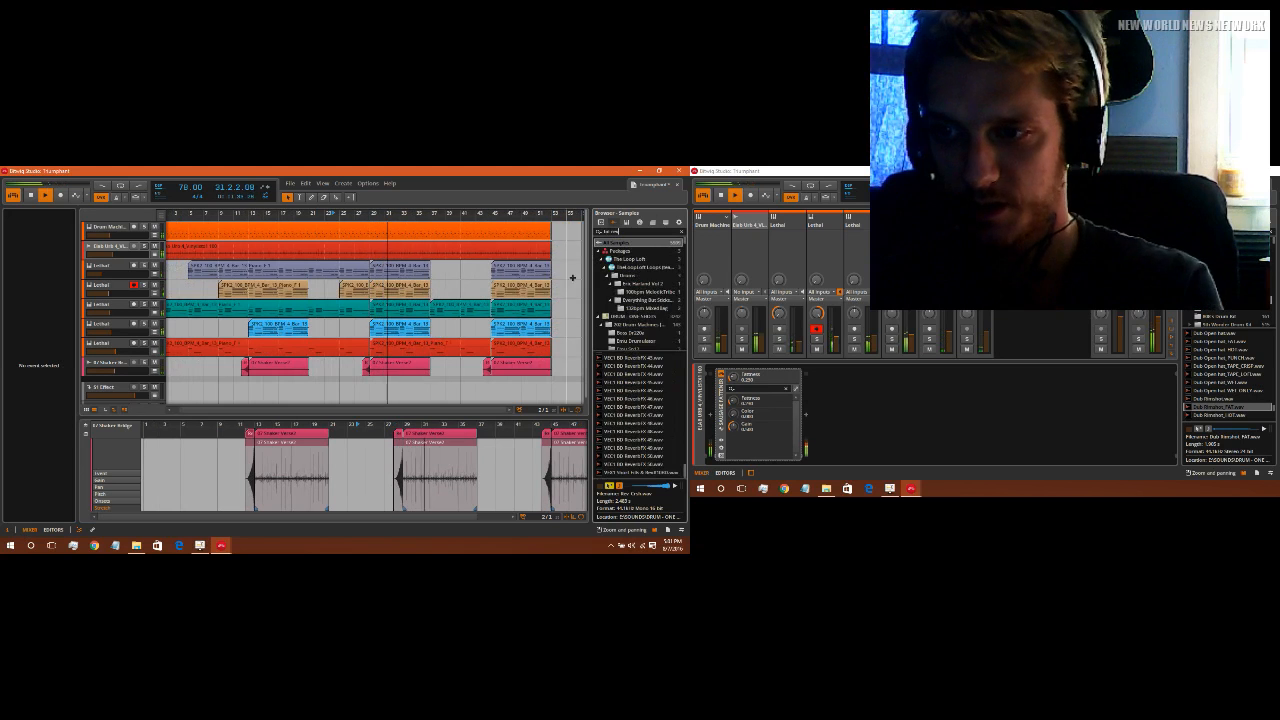
{"action": "left_click", "coordinate": [636, 398]}
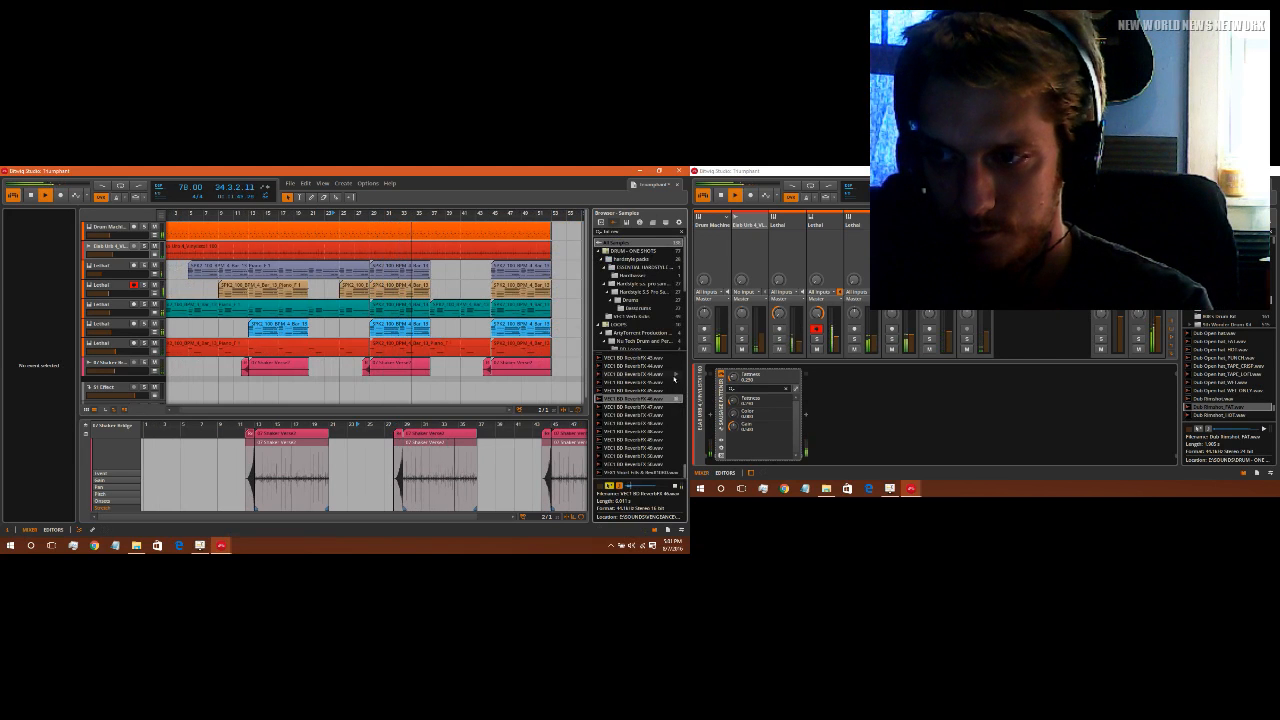
{"action": "left_click", "coordinate": [676, 375]}
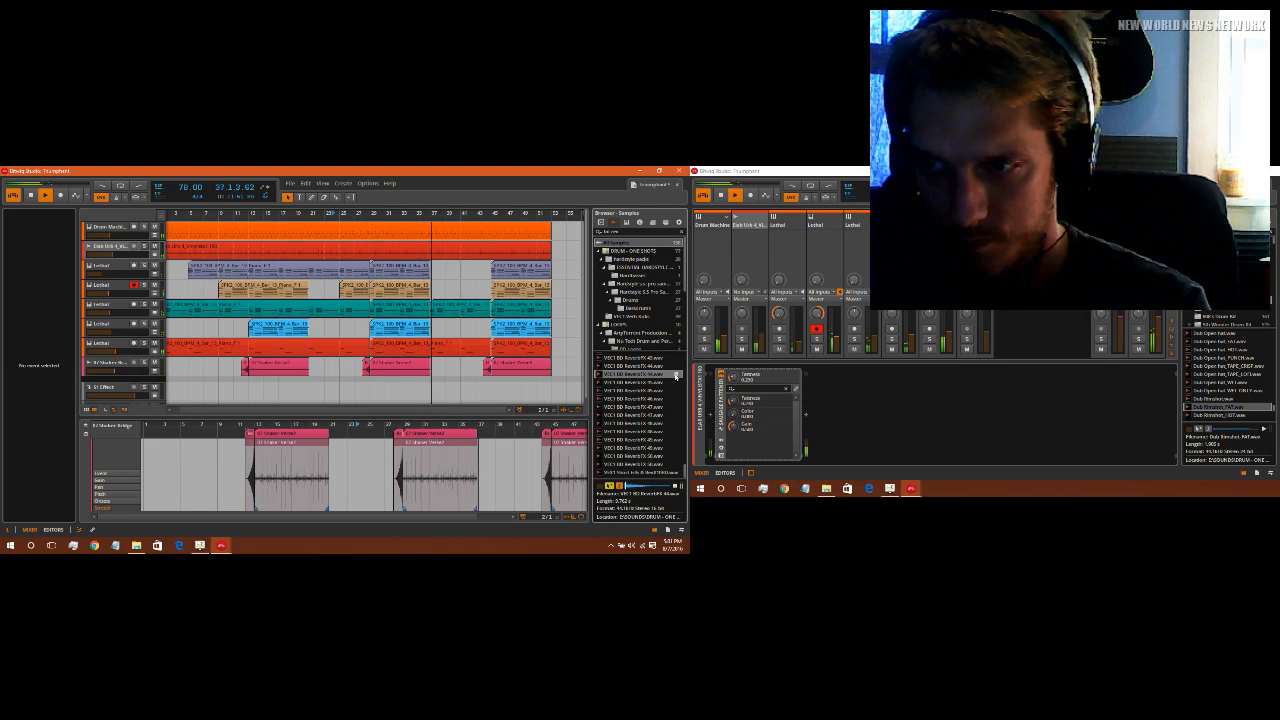
{"action": "left_click_drag", "start_coordinate": [641, 373], "coordinate": [372, 386]}
{"action": "left_click", "coordinate": [370, 214]}
{"action": "key", "text": "space"}
{"action": "key", "text": "space"}
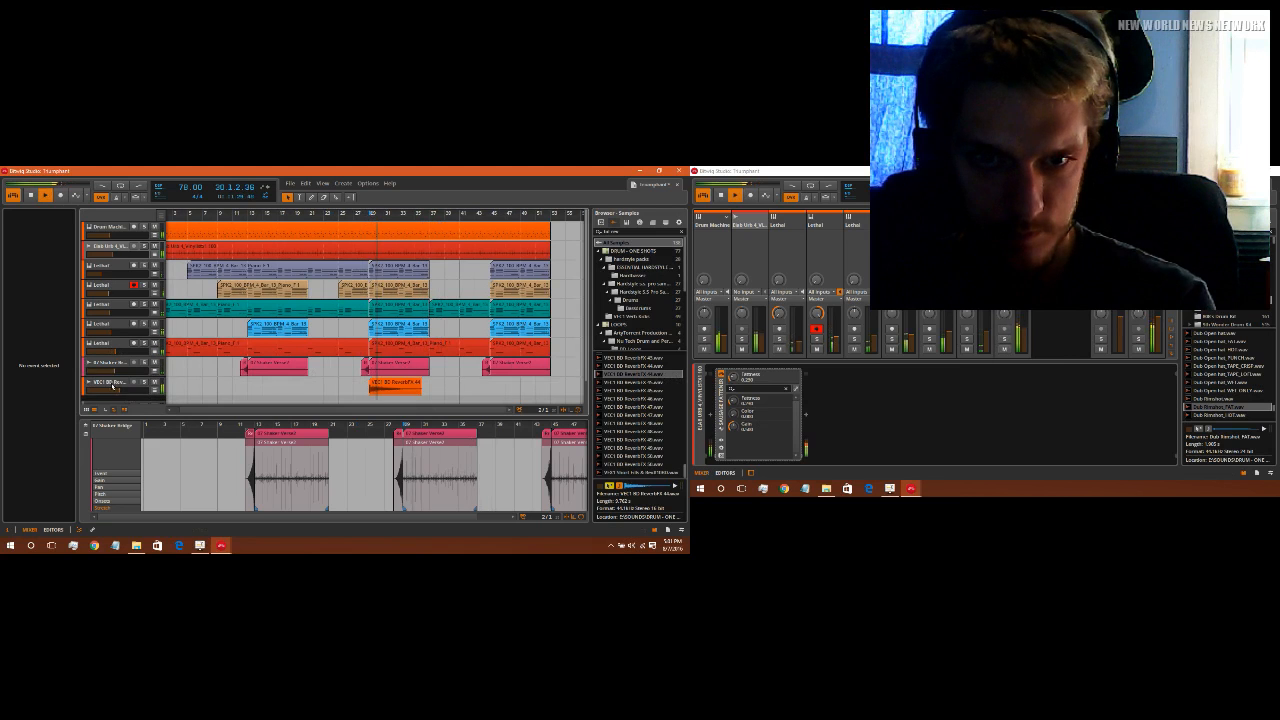
Step: Lower the volume of the new VEC1 BD ReverbFX track and replay the section from bar 29
{"action": "left_click", "coordinate": [113, 386]}
{"action": "left_click_drag", "start_coordinate": [39, 482], "coordinate": [39, 491]}
{"action": "key", "text": "space"}
{"action": "key", "text": "space"}
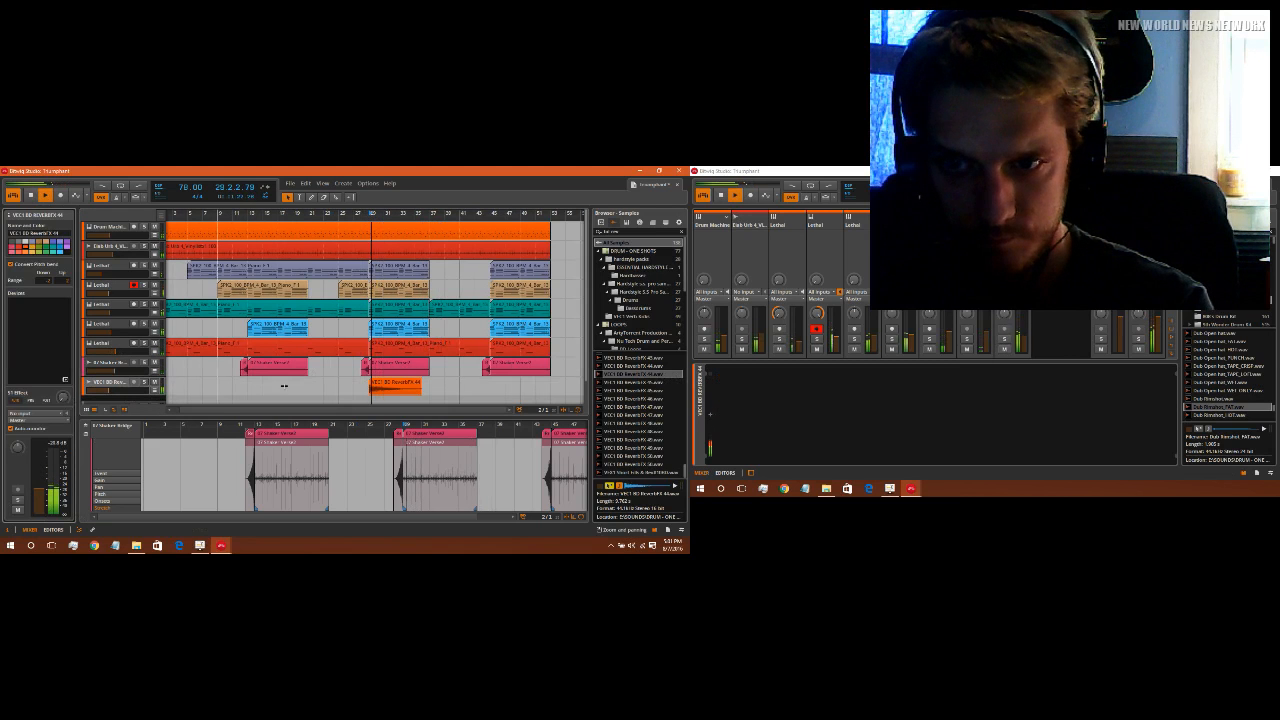
Step: Try transposing the VEC1 BD ReverbFX 44 clip down and up by semitones while replaying from bar 29
{"action": "left_click", "coordinate": [383, 390]}
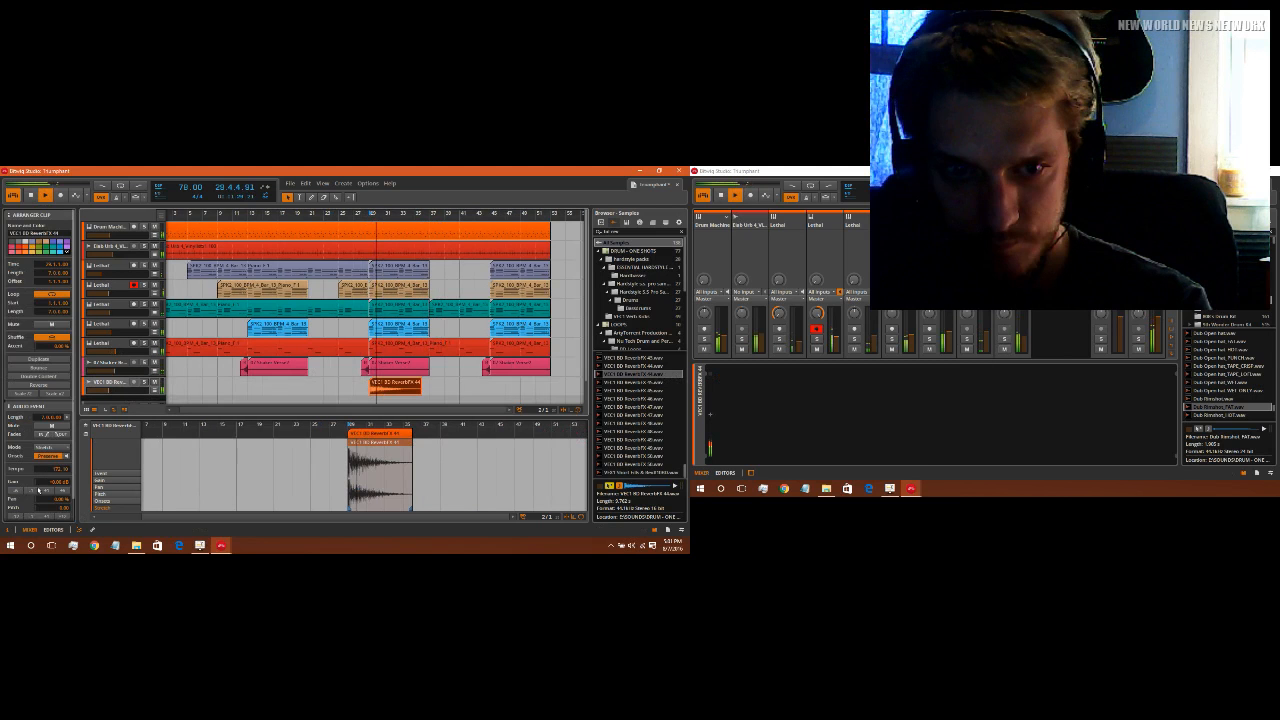
{"action": "left_click", "coordinate": [33, 518]}
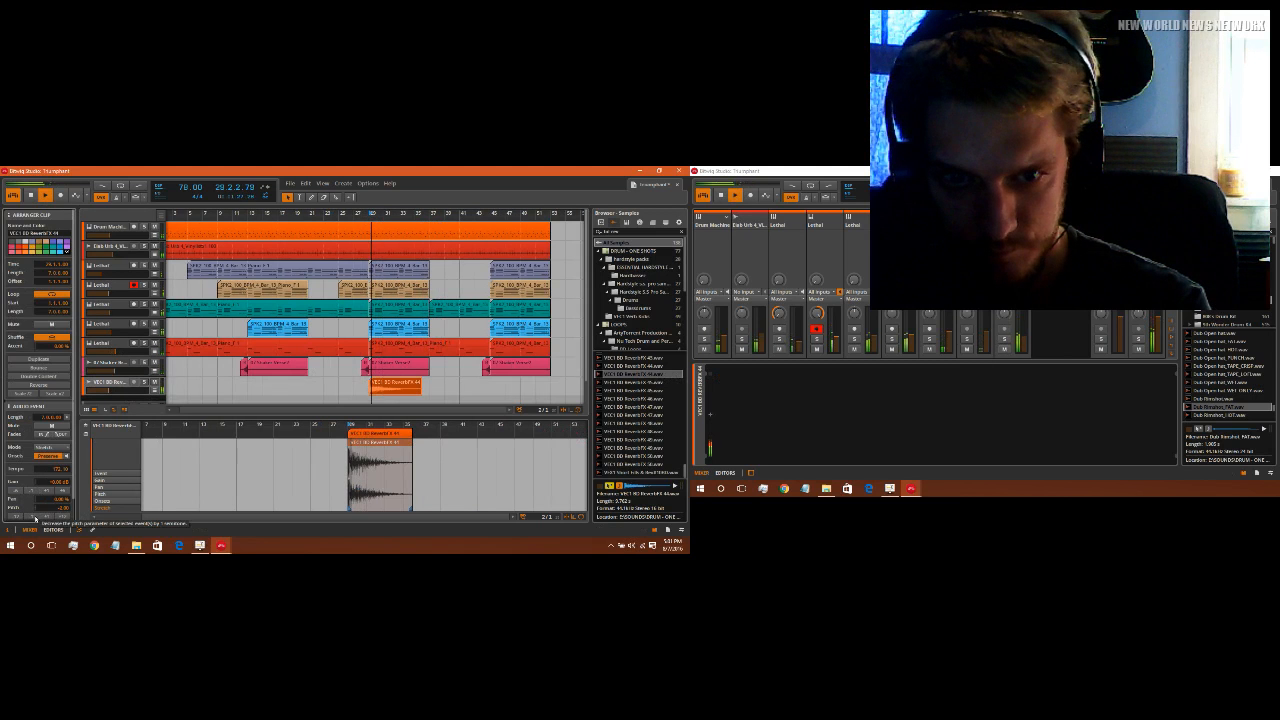
{"action": "left_click", "coordinate": [34, 518]}
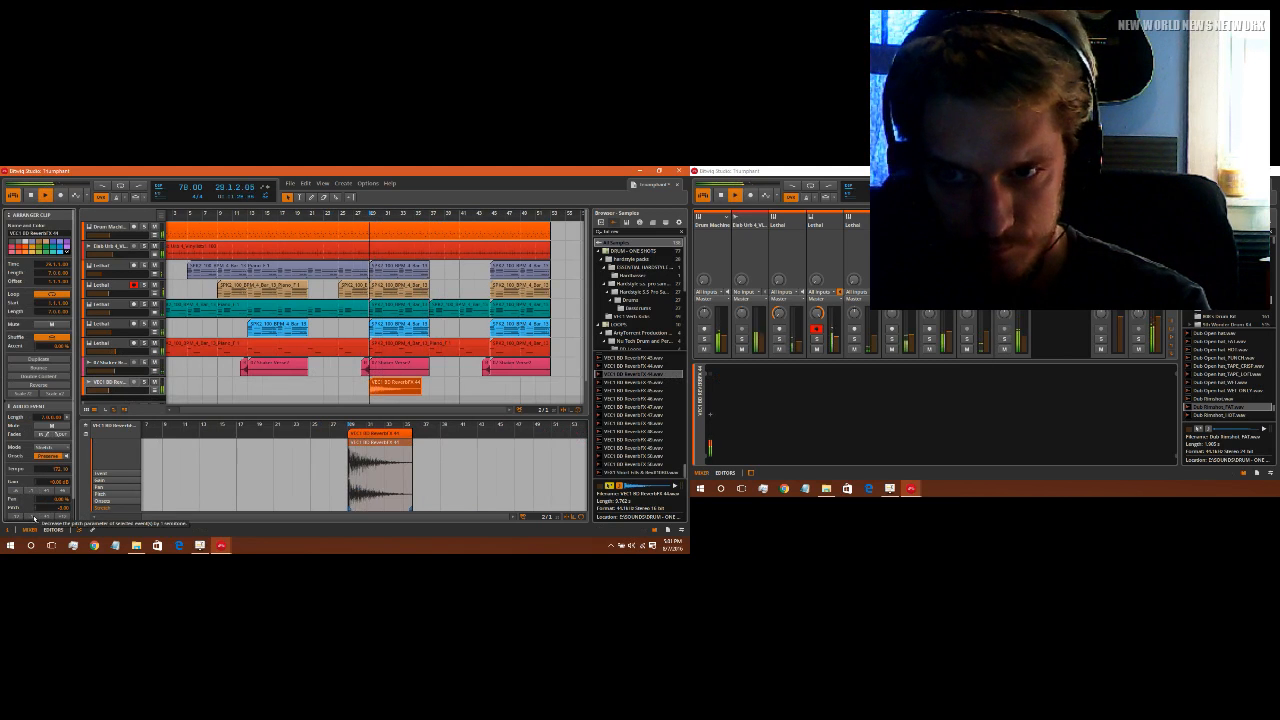
{"action": "left_click", "coordinate": [45, 518]}
{"action": "left_click", "coordinate": [46, 518]}
{"action": "left_click", "coordinate": [46, 518]}
{"action": "key", "text": "space"}
{"action": "left_click", "coordinate": [46, 518]}
{"action": "left_click", "coordinate": [46, 518]}
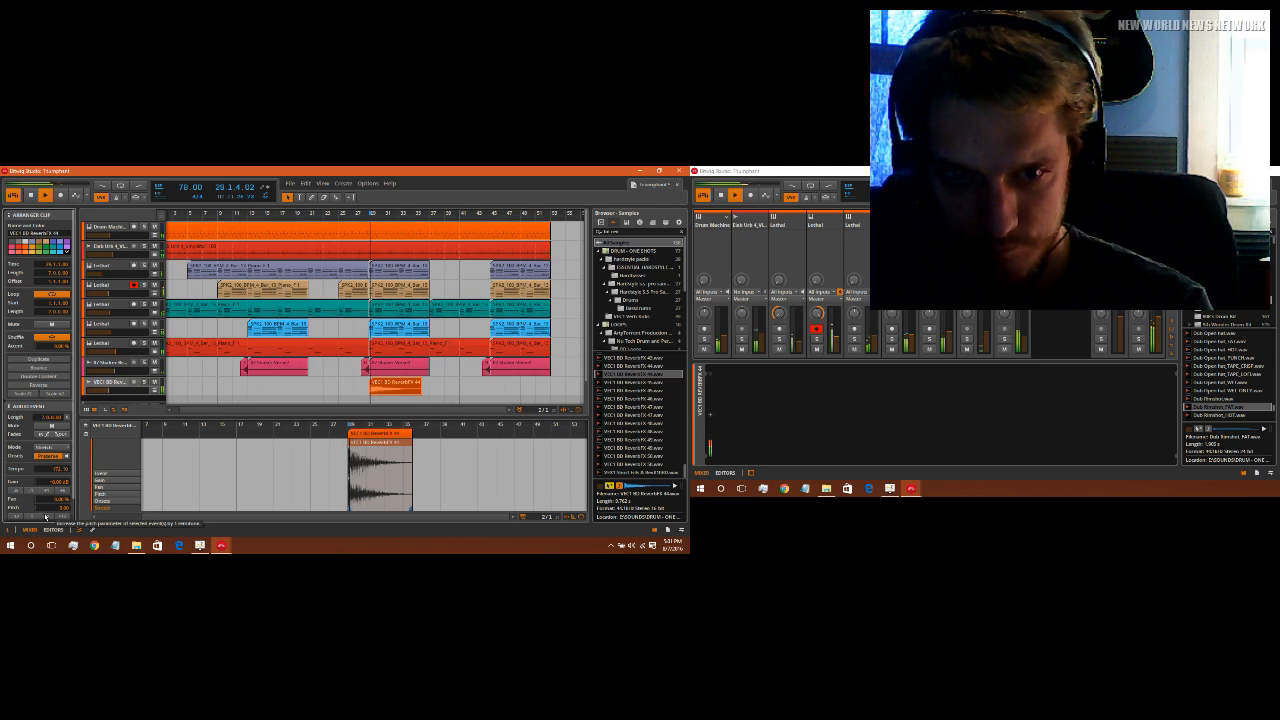
{"action": "left_click", "coordinate": [30, 517]}
{"action": "left_click", "coordinate": [30, 517]}
{"action": "left_click", "coordinate": [30, 517]}
{"action": "key", "text": "space"}
{"action": "key", "text": "space"}
Step: Audition another VEC1 BD ReverbFX sample and place it at bar 29 over the existing reverb clip
{"action": "scroll", "coordinate": [661, 378], "scroll_direction": "up", "scroll_amount": 3}
{"action": "left_click", "coordinate": [661, 378]}
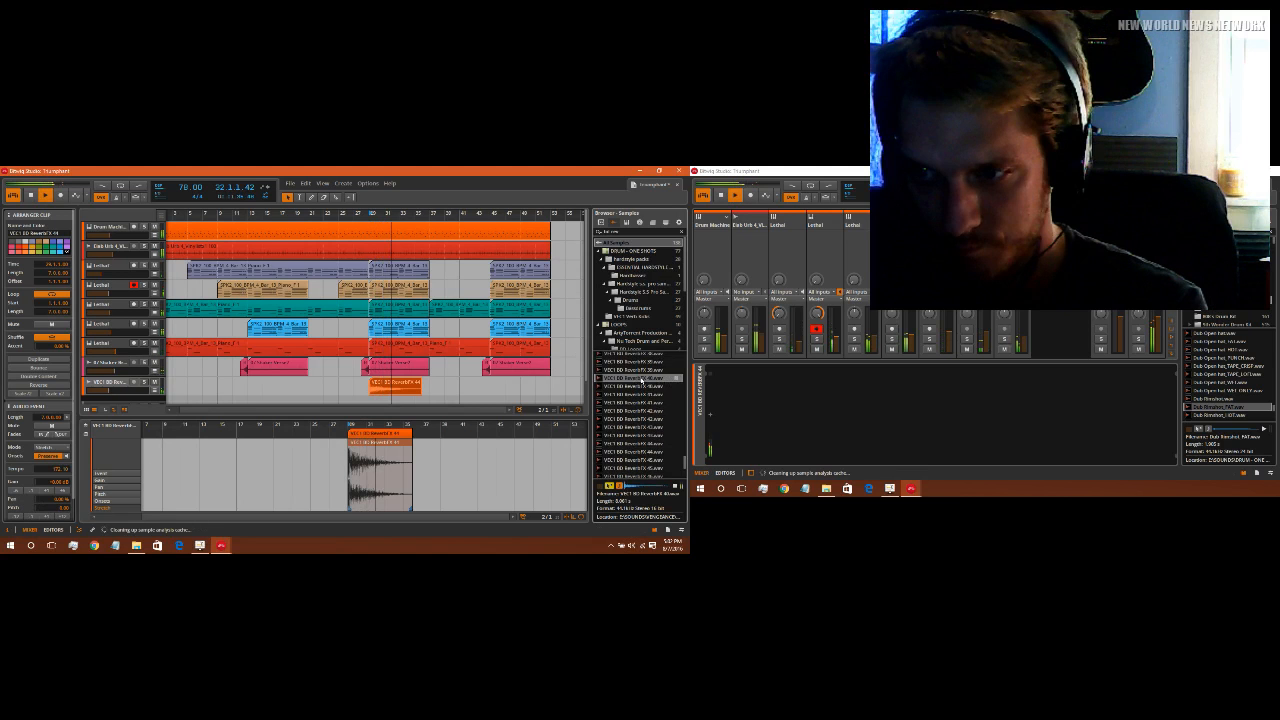
{"action": "left_click_drag", "start_coordinate": [381, 389], "coordinate": [383, 389]}
{"action": "left_click", "coordinate": [407, 389]}
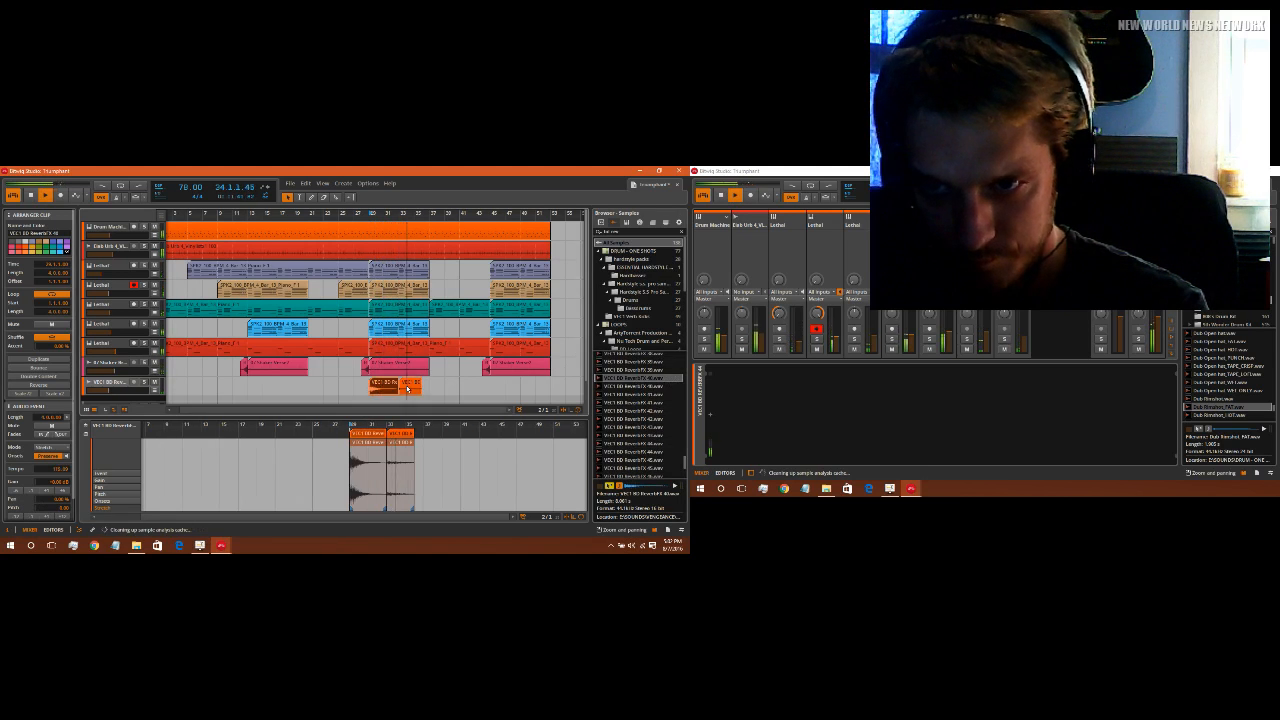
Step: Repeat the new reverb clip every two bars from bar 29 to 37, and copy the four-clip pattern to bars 13 and 45
{"action": "left_click_drag", "start_coordinate": [396, 394], "coordinate": [413, 398]}
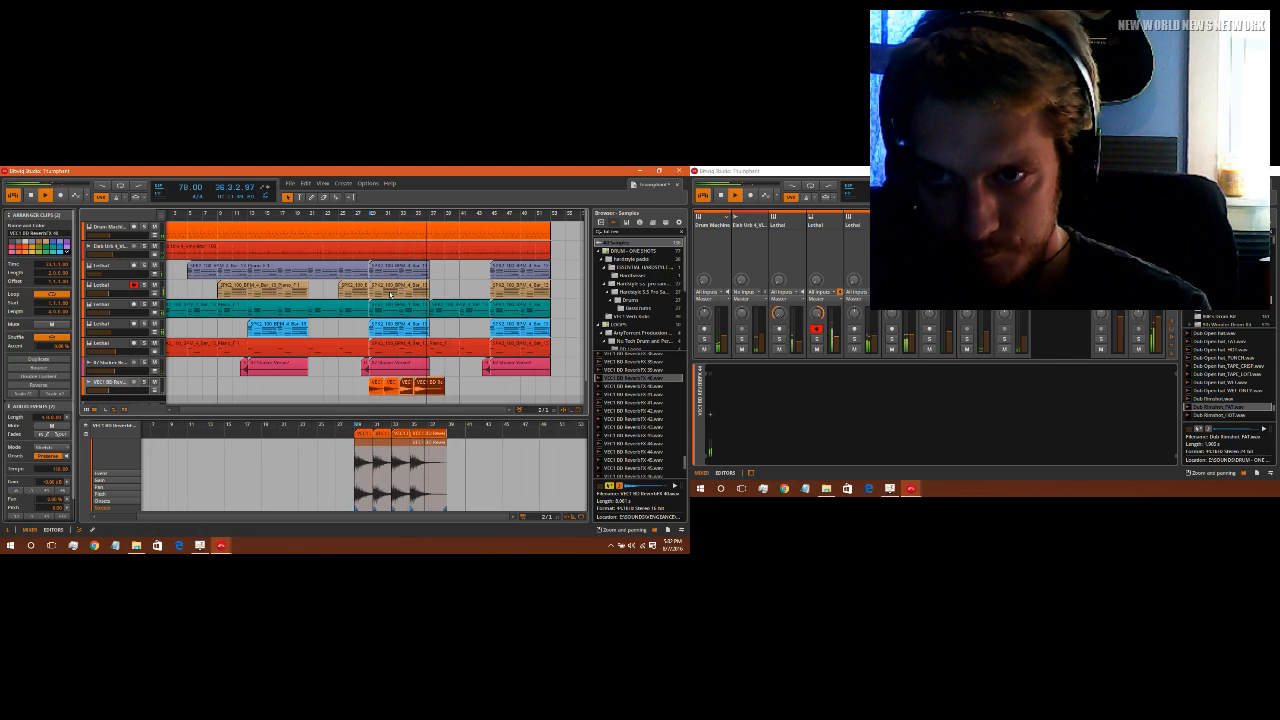
{"action": "left_click", "coordinate": [452, 383]}
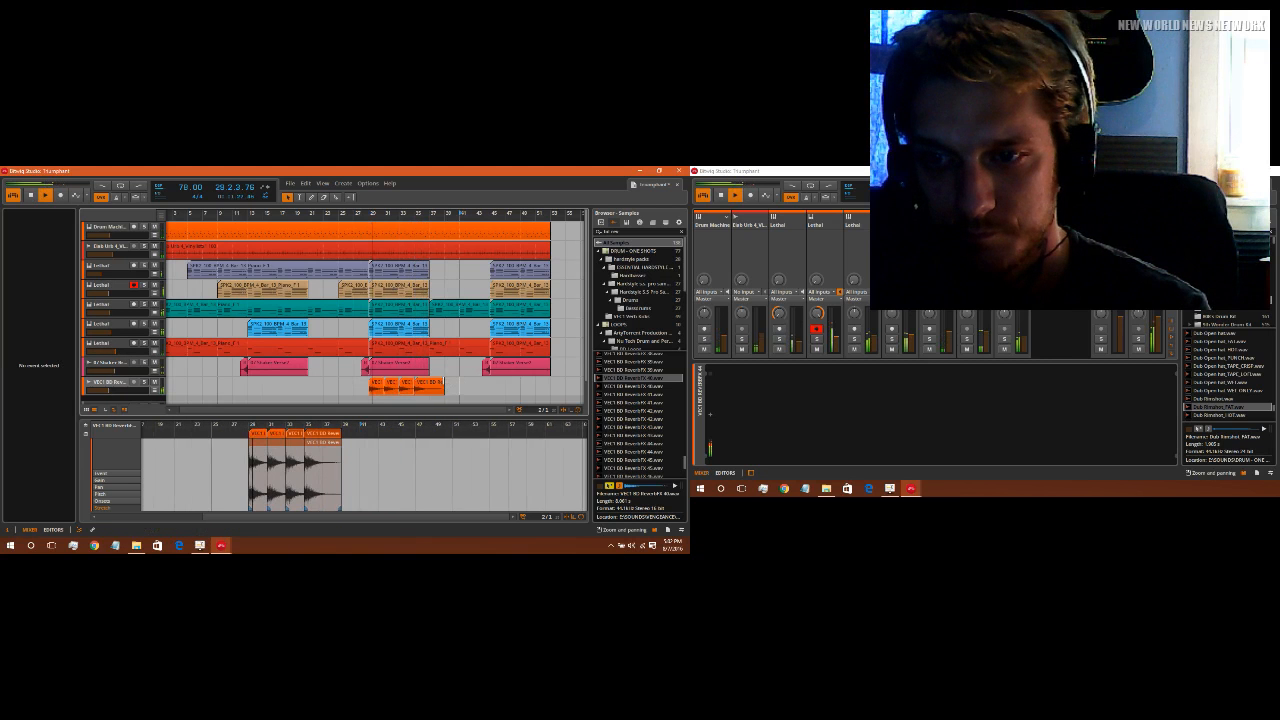
{"action": "left_click", "coordinate": [434, 383]}
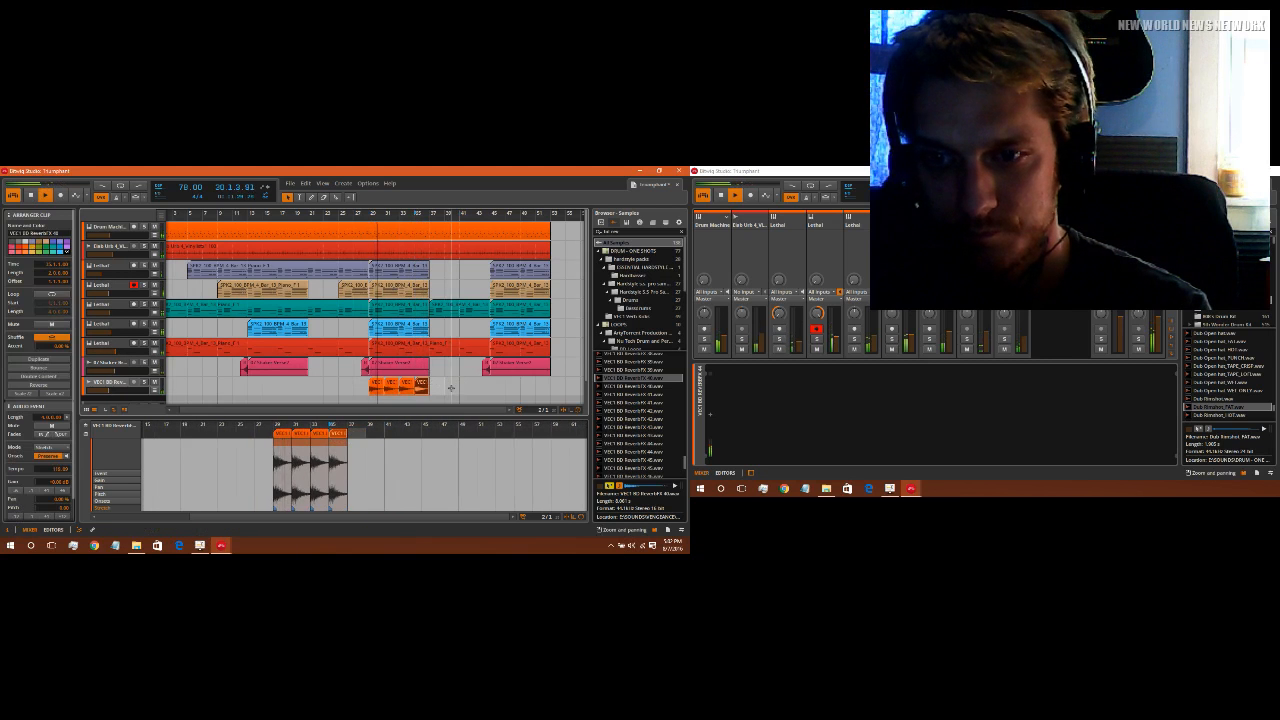
{"action": "key", "text": "Delete"}
{"action": "left_click_drag", "start_coordinate": [398, 397], "coordinate": [255, 392]}
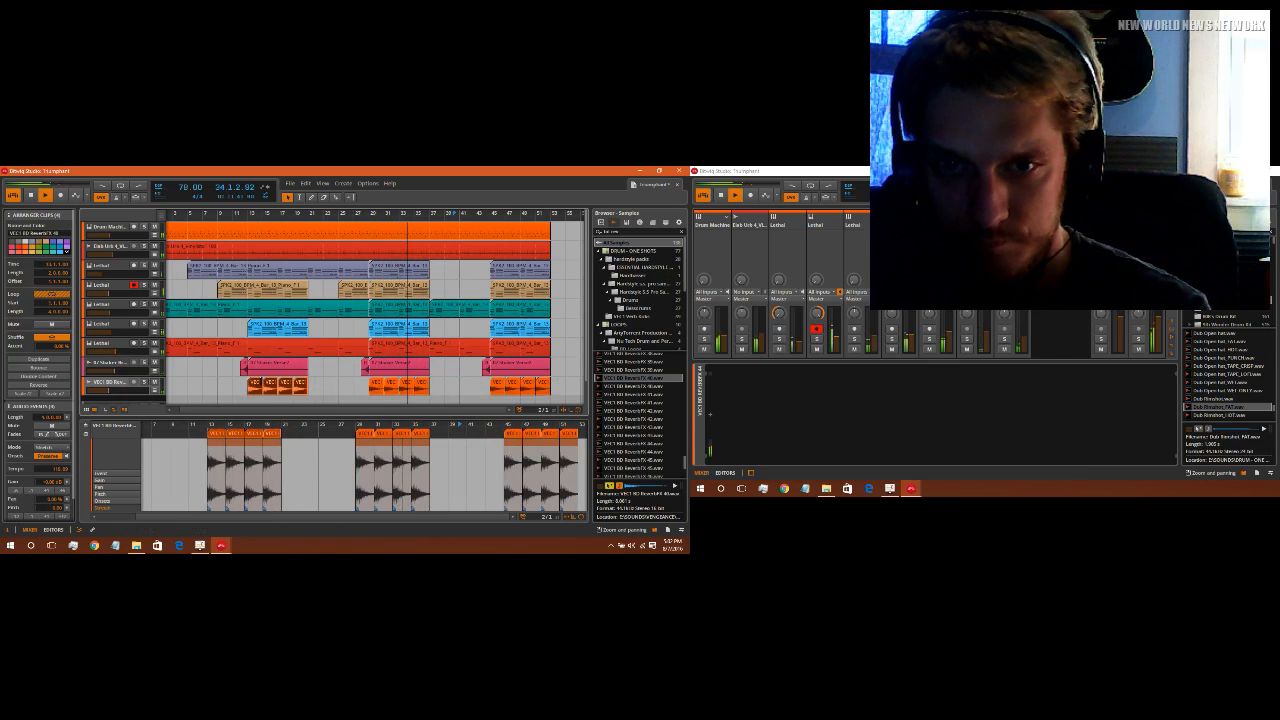
Step: Solo the tan Lethal track, open its Lethal synth, and cue playback at about bar 15
{"action": "left_click", "coordinate": [144, 285]}
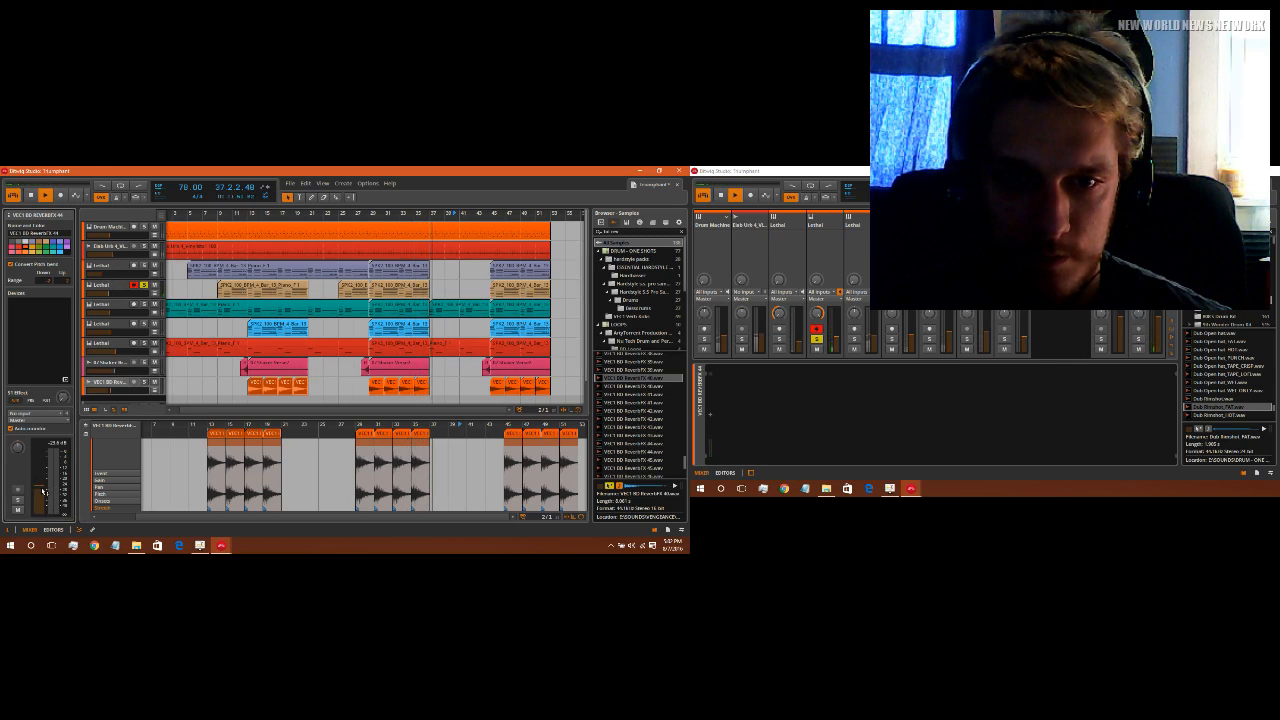
{"action": "left_click", "coordinate": [86, 286]}
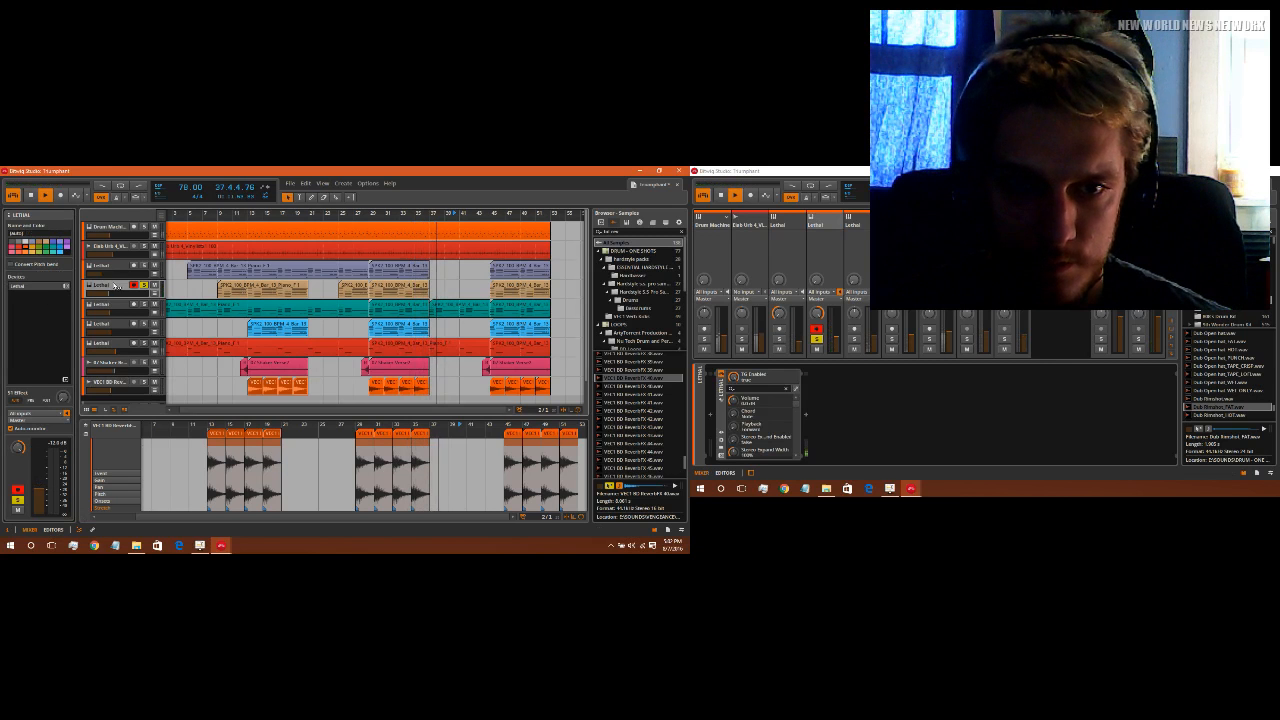
{"action": "left_click", "coordinate": [66, 287]}
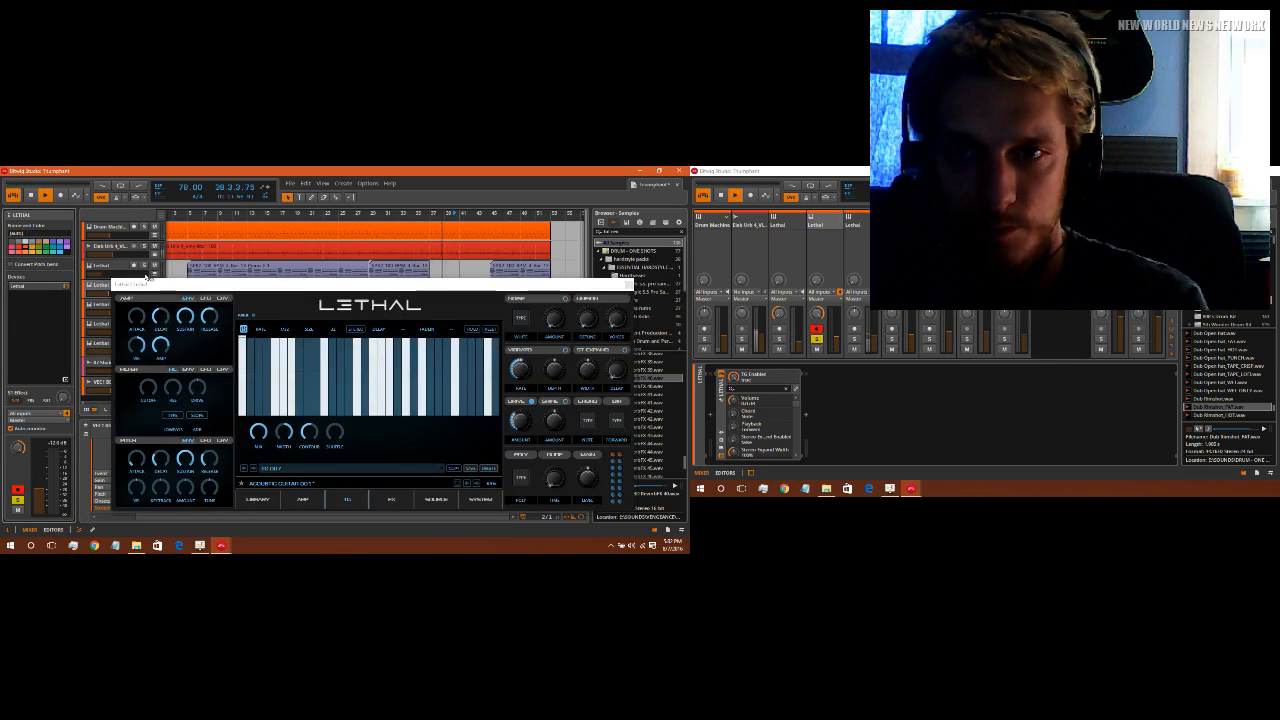
{"action": "key", "text": "space"}
{"action": "key", "text": "space"}
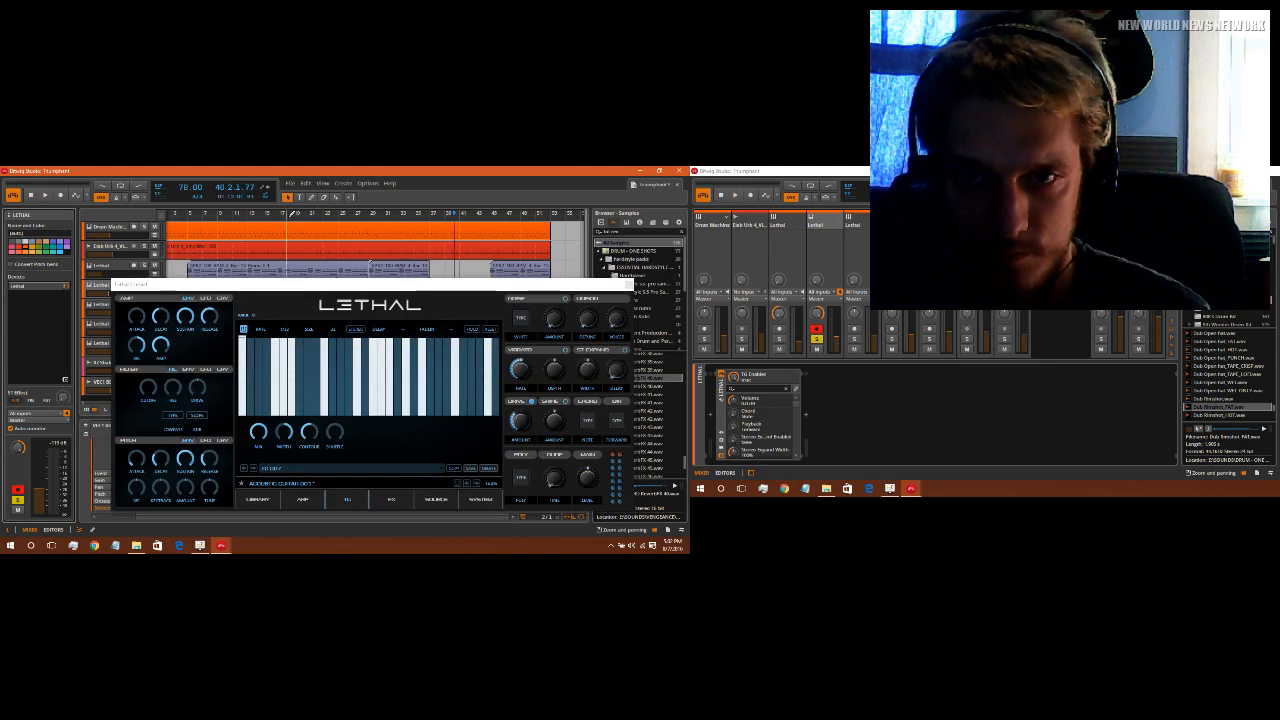
{"action": "left_click", "coordinate": [267, 213]}
{"action": "key", "text": "space"}
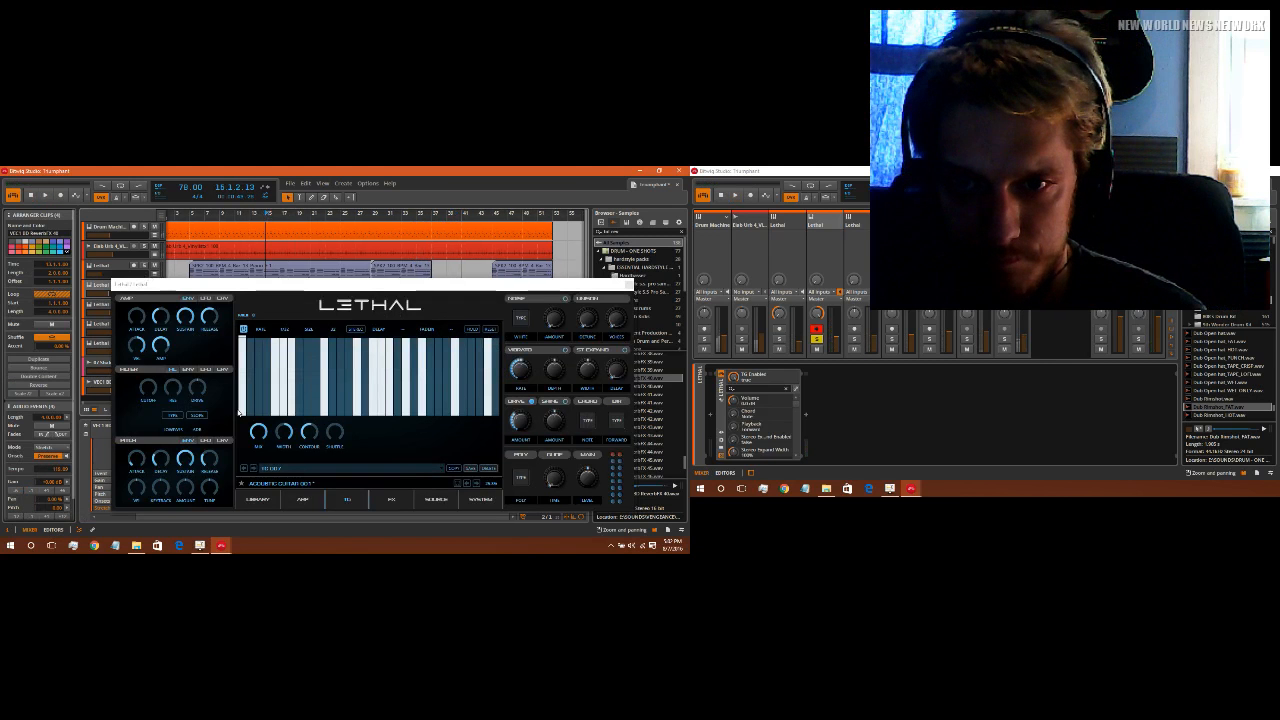
Step: Choose a slower rate for the acoustic guitar patch's arpeggiator in Lethal, replay the part, and close the synth
{"action": "left_click", "coordinate": [306, 500]}
{"action": "key", "text": "space"}
{"action": "key", "text": "space"}
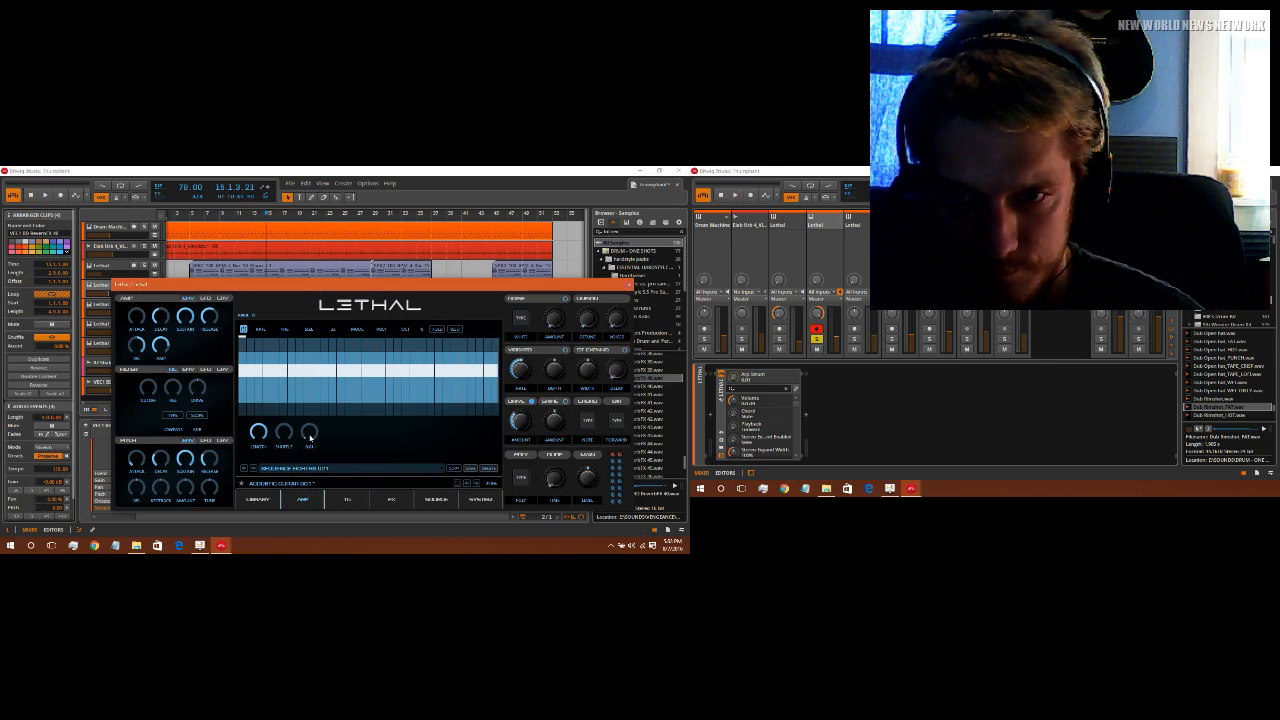
{"action": "left_click", "coordinate": [285, 329]}
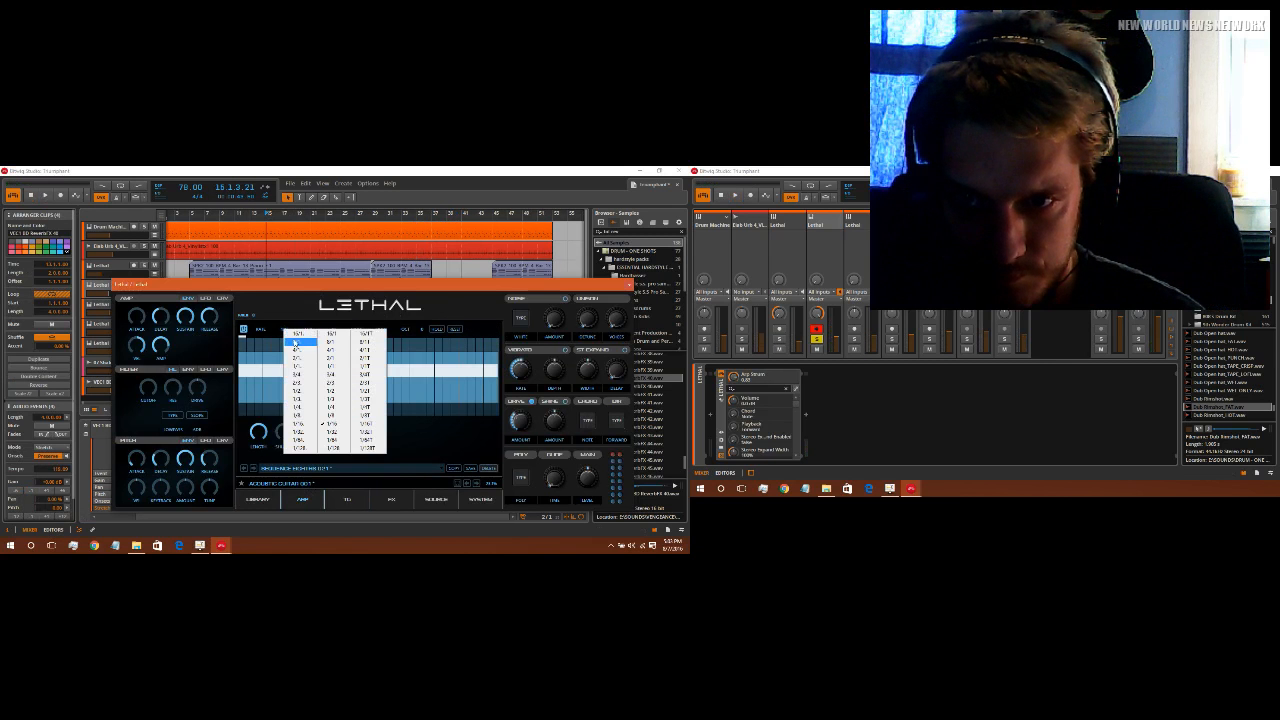
{"action": "left_click", "coordinate": [332, 408]}
{"action": "key", "text": "space"}
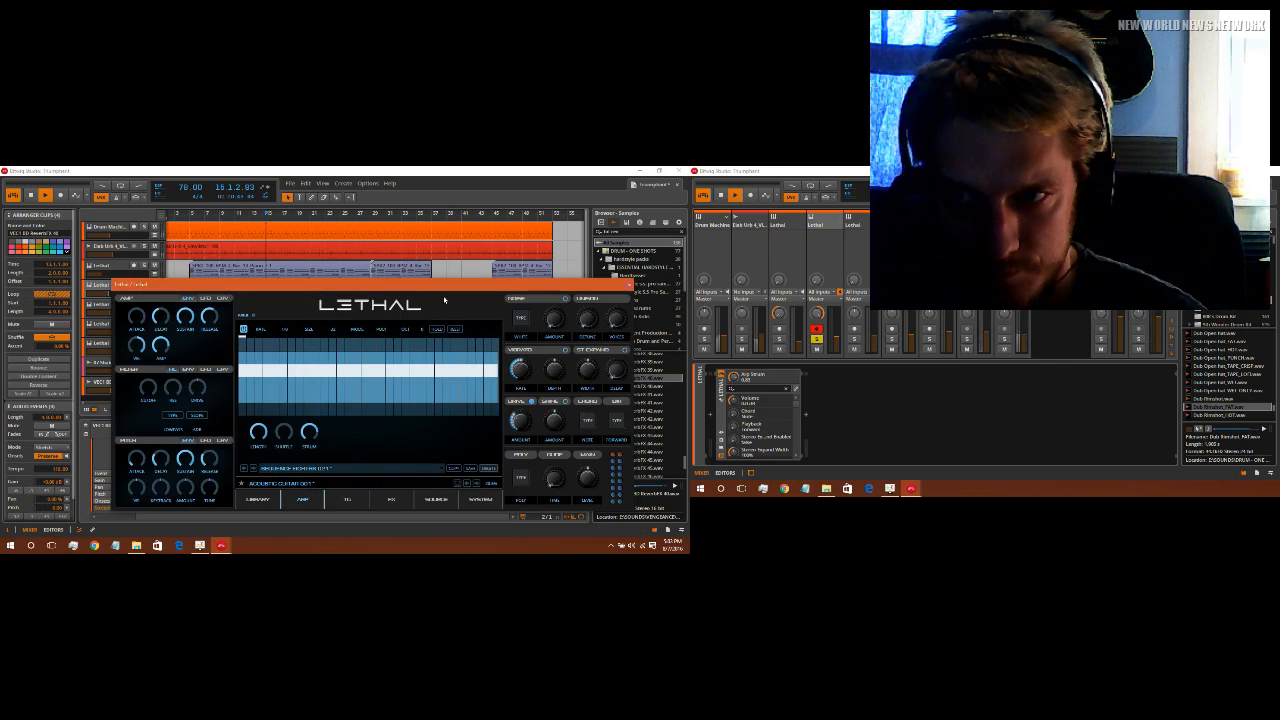
{"action": "left_click", "coordinate": [630, 285]}
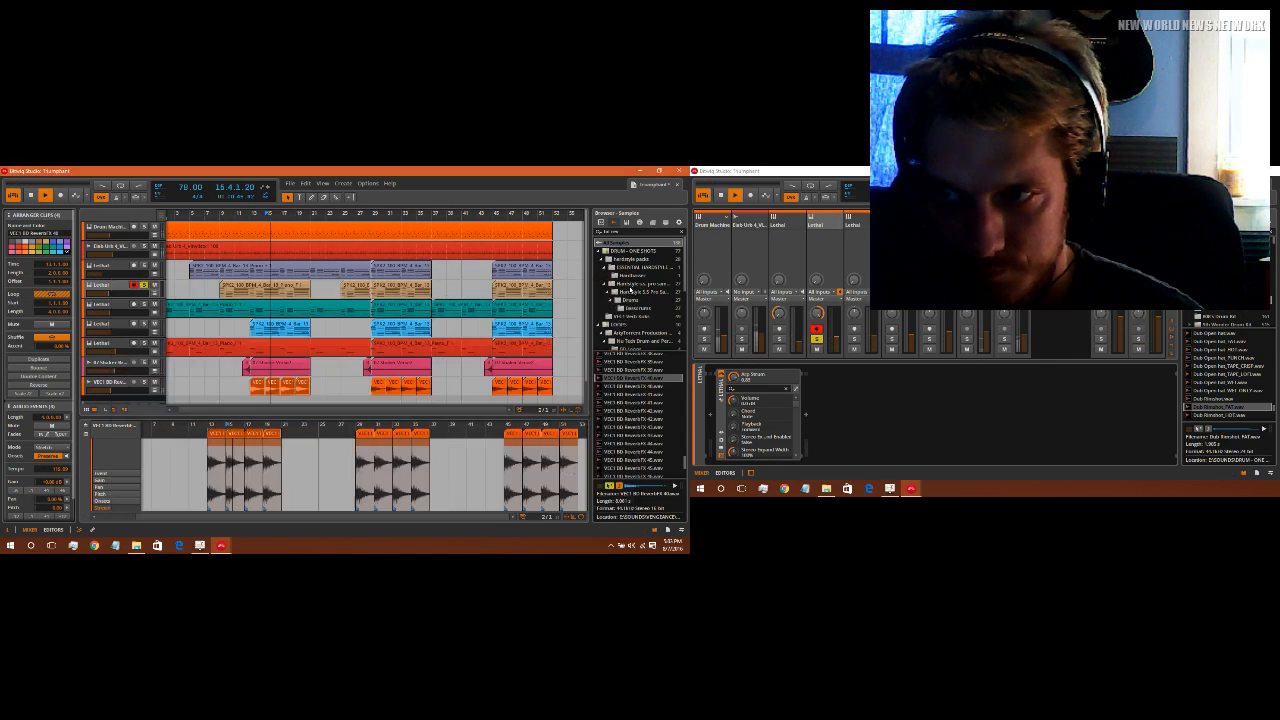
Step: Unsolo the tan Lethal track, select the purple Lethal track above it, and replay the song from bar 1
{"action": "left_click", "coordinate": [147, 287]}
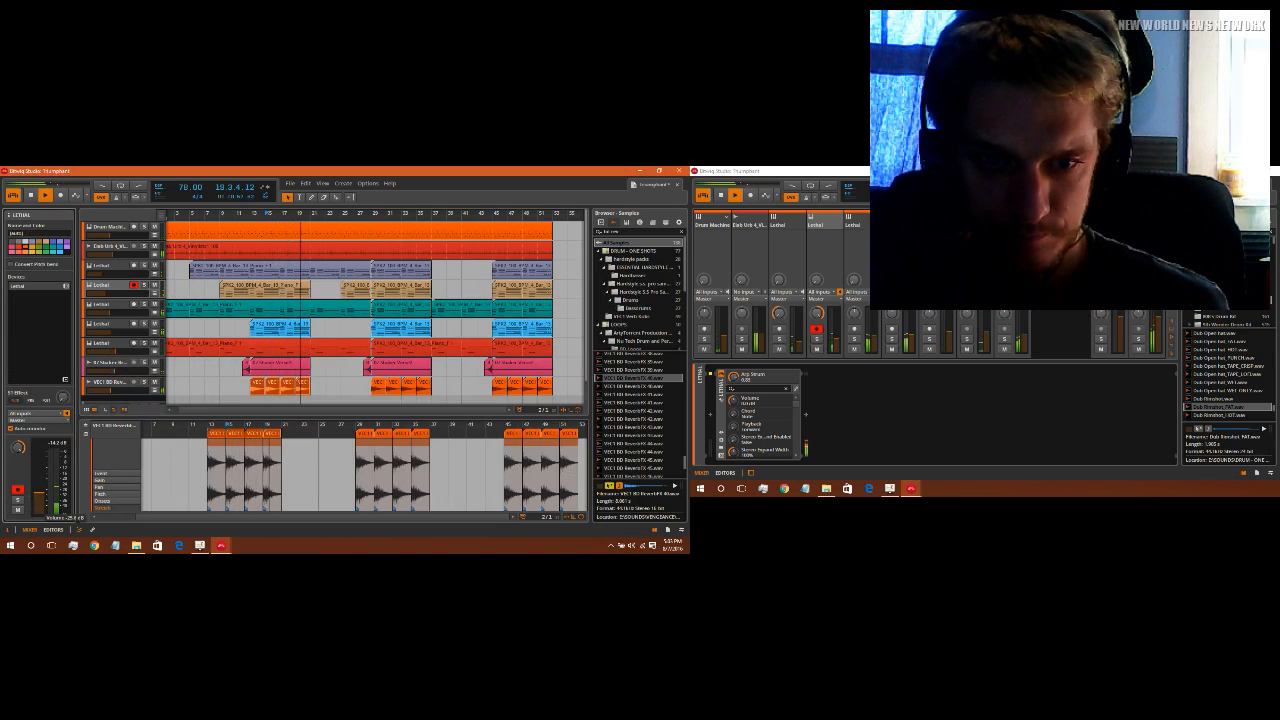
{"action": "left_click", "coordinate": [107, 268]}
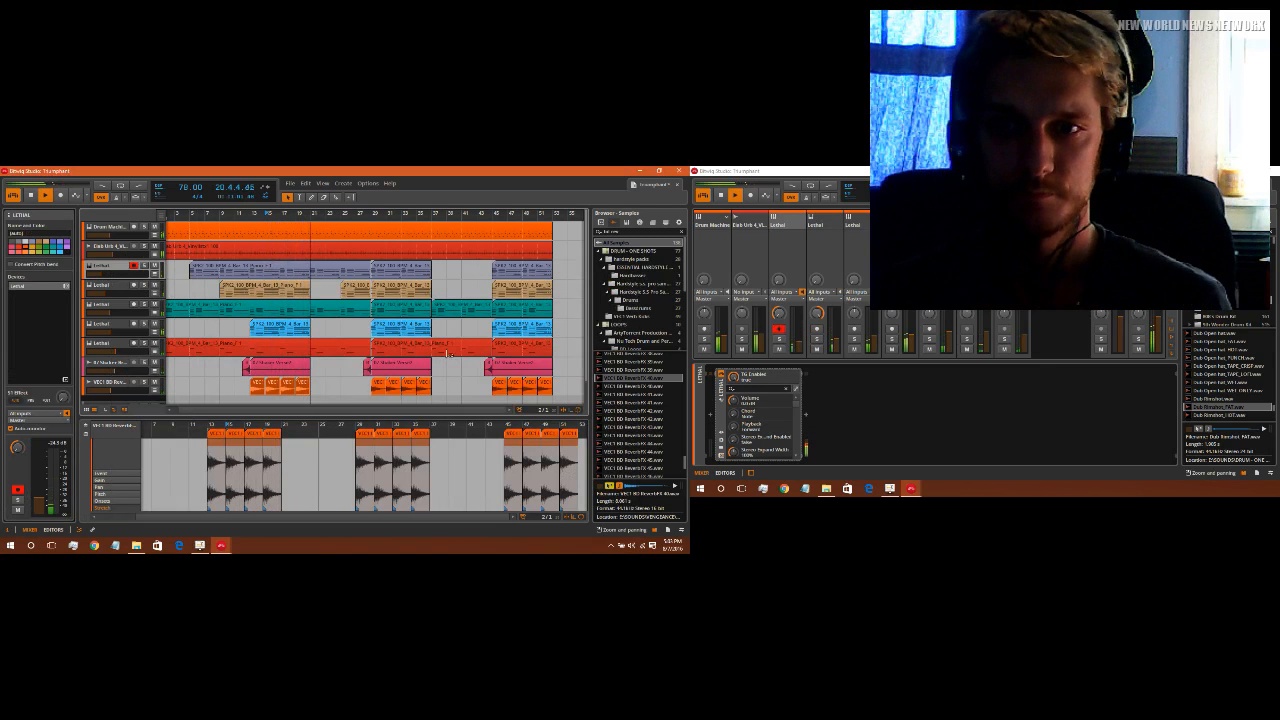
{"action": "left_click", "coordinate": [31, 196]}
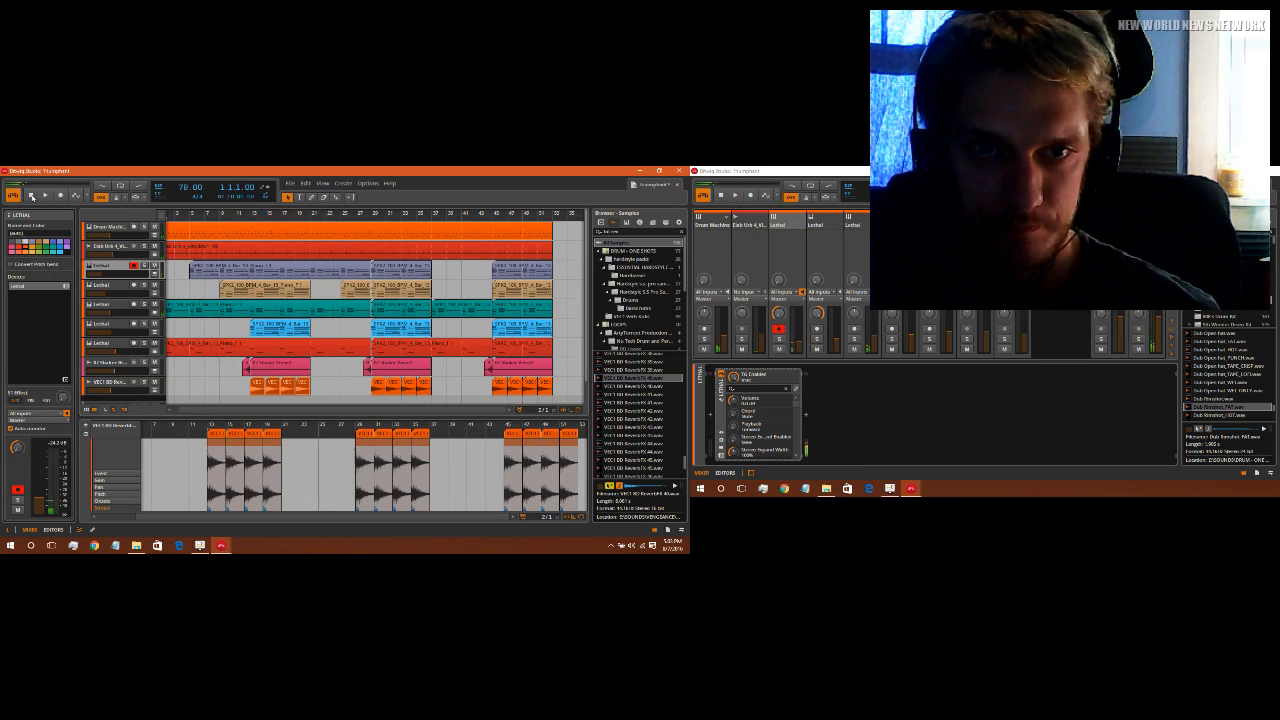
{"action": "key", "text": "space"}
{"action": "left_click", "coordinate": [263, 412]}
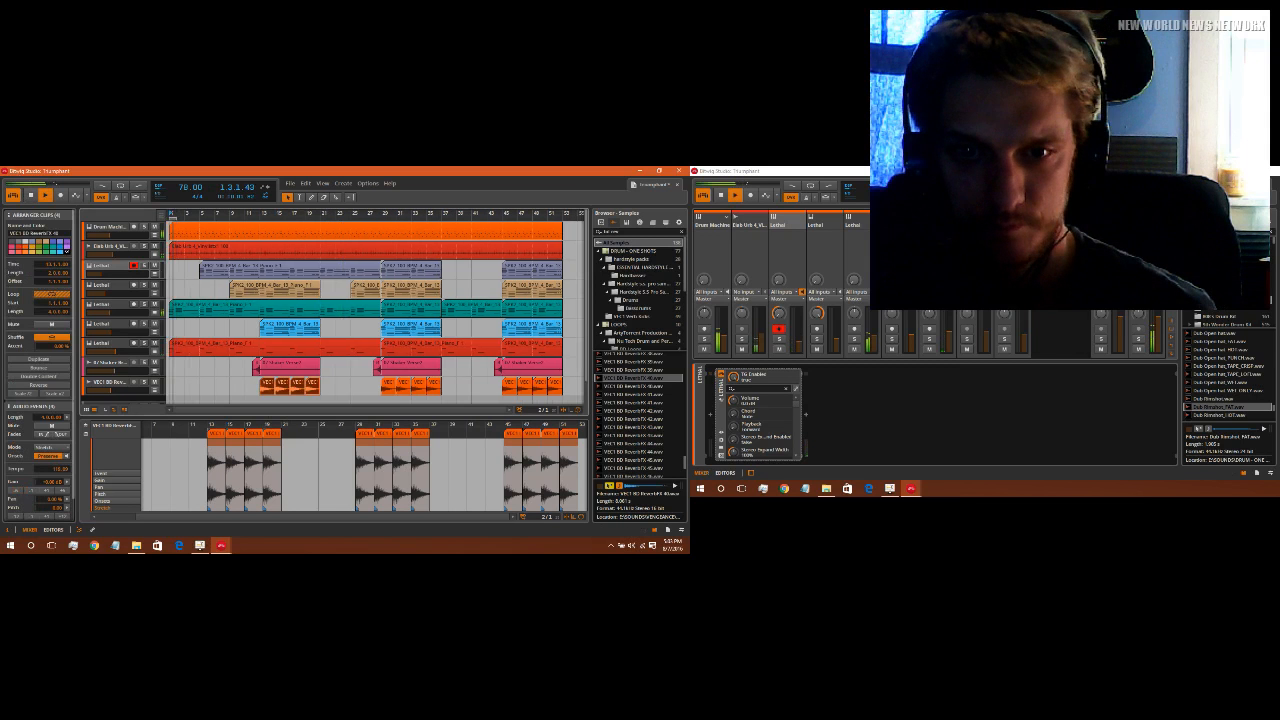
Step: Save the Triumphant project
{"action": "left_click", "coordinate": [291, 183]}
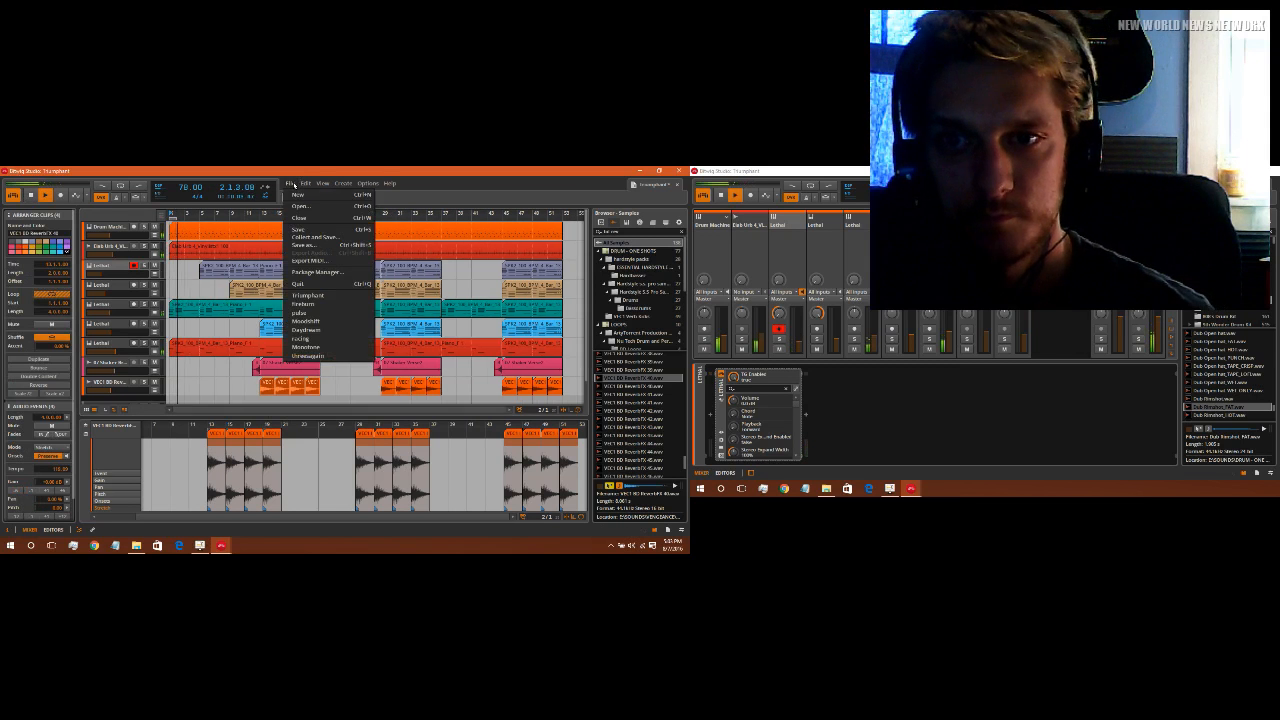
{"action": "left_click", "coordinate": [300, 229]}
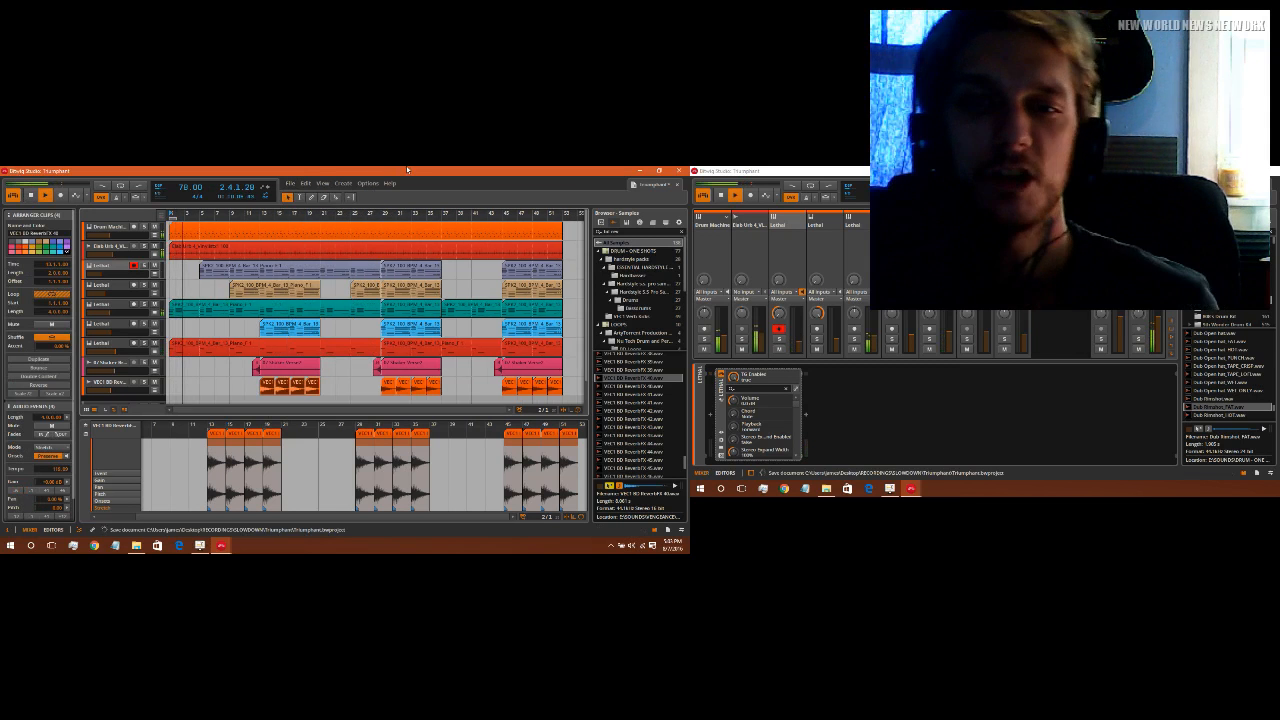
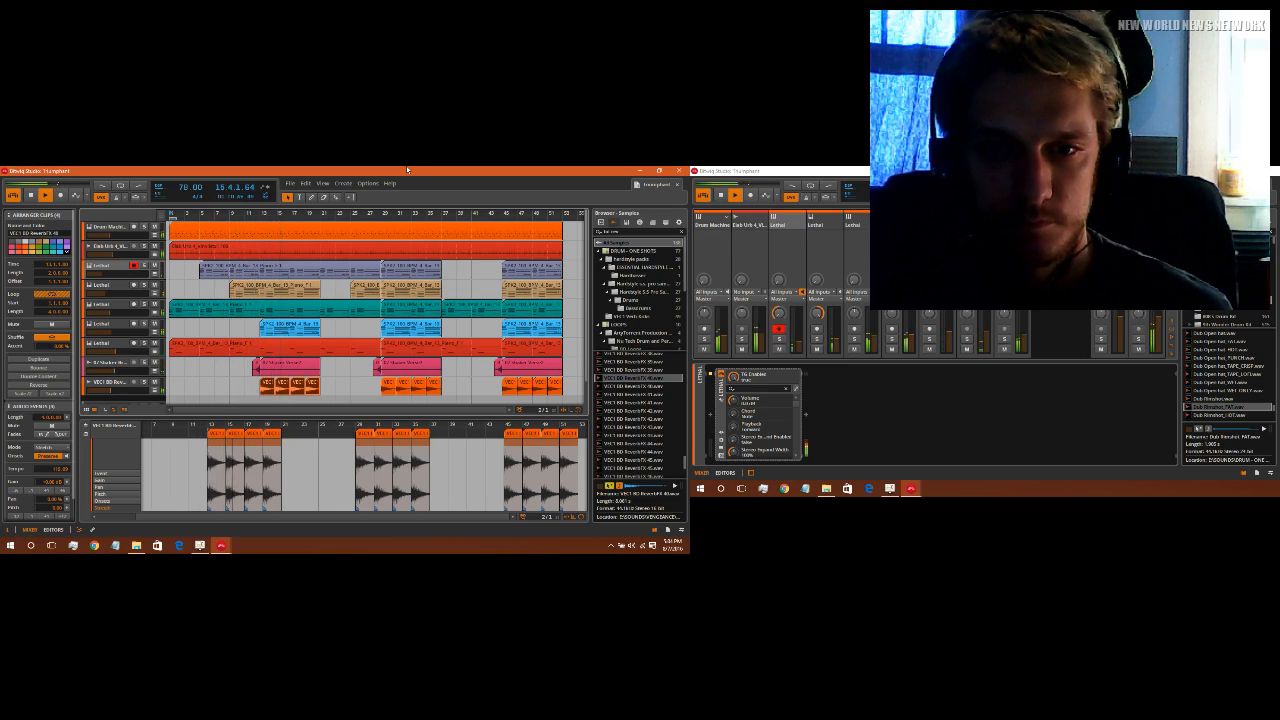
Step: Open Lethal on the red track, enable its arpeggiator, and load the ARP 001 (CHORD) preset
{"action": "left_click", "coordinate": [108, 345]}
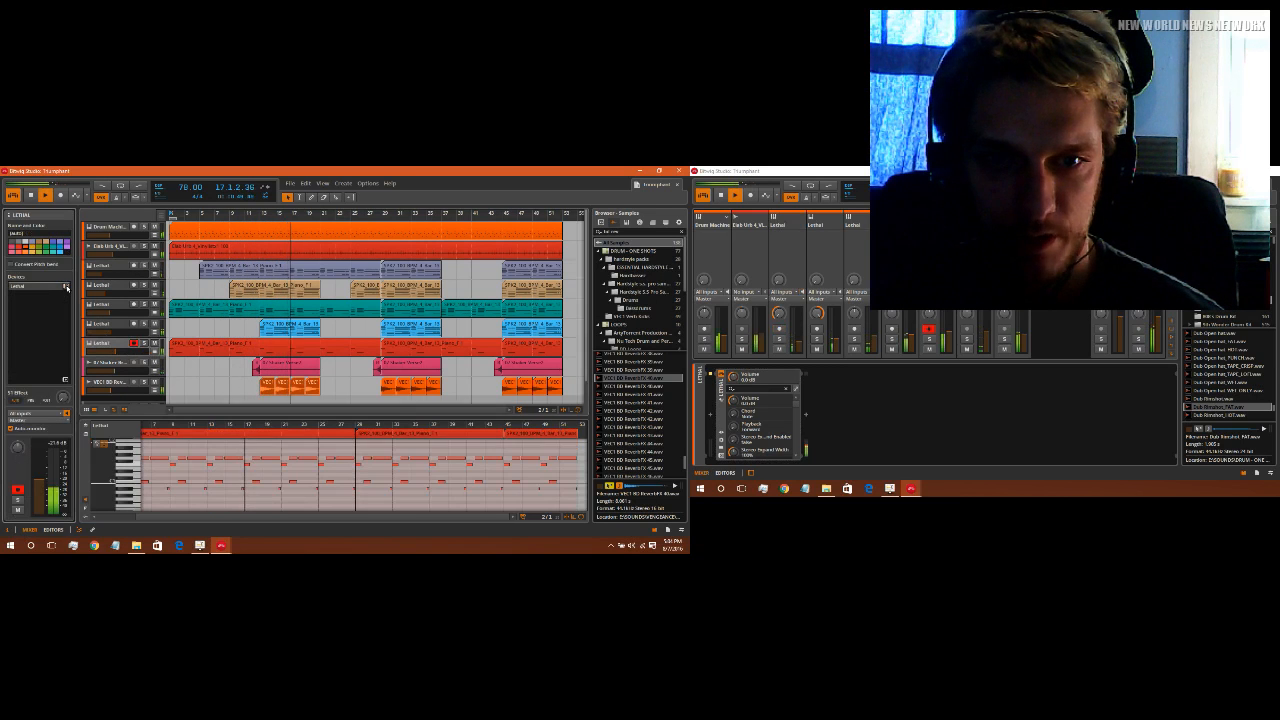
{"action": "left_click", "coordinate": [66, 287]}
{"action": "left_click", "coordinate": [260, 318]}
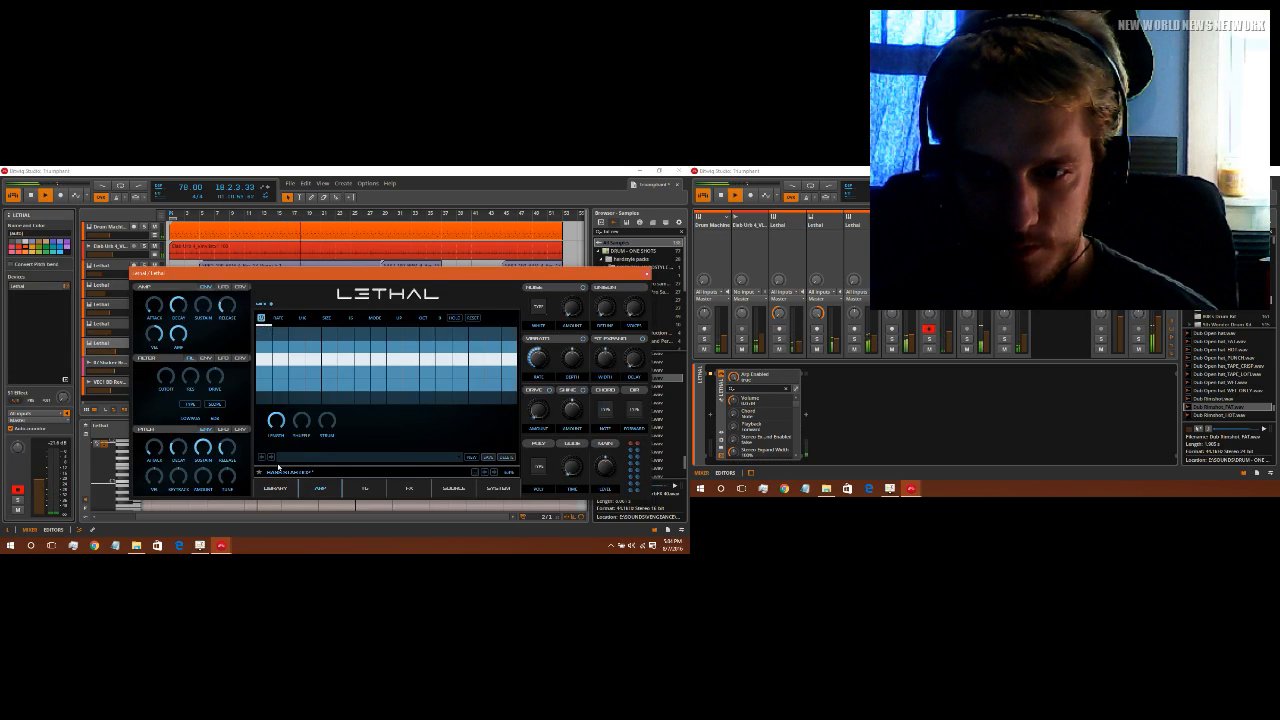
{"action": "left_click", "coordinate": [456, 457]}
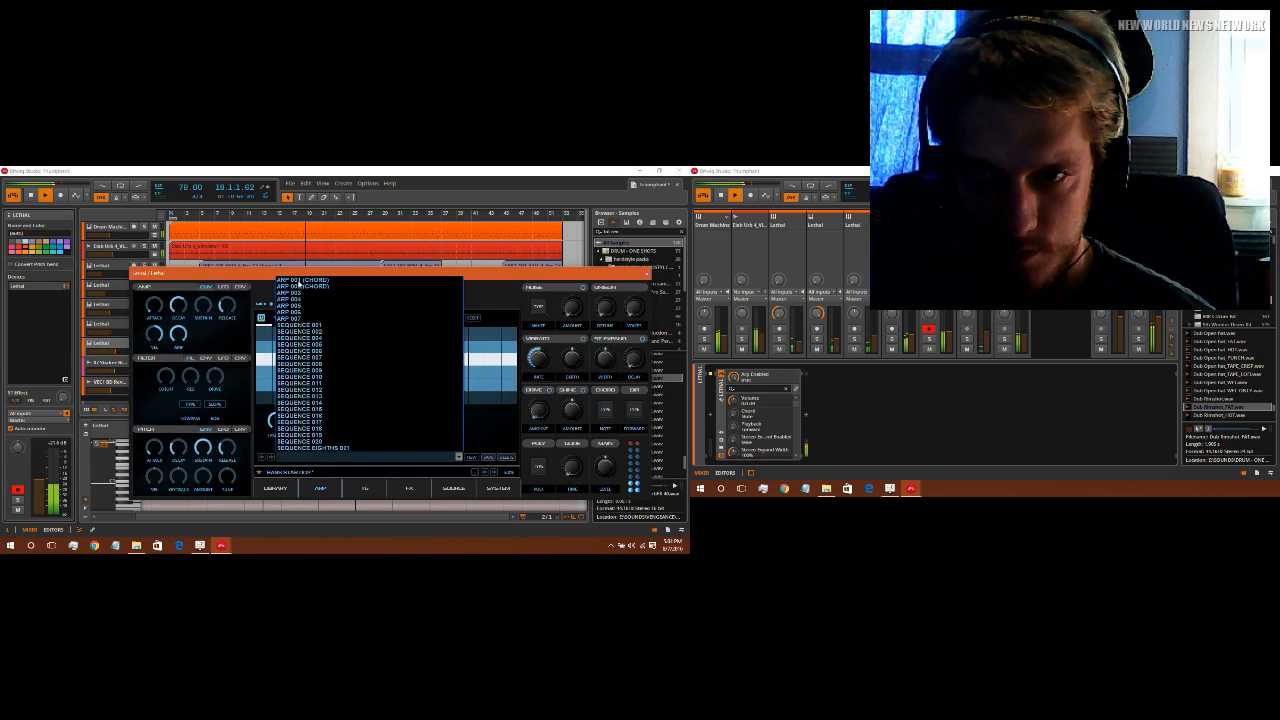
{"action": "left_click", "coordinate": [298, 283]}
Step: Try a 1/8 arpeggiator rate on the red Lethal track, listening to it in solo and in the full mix
{"action": "left_click_drag", "start_coordinate": [231, 275], "coordinate": [321, 337]}
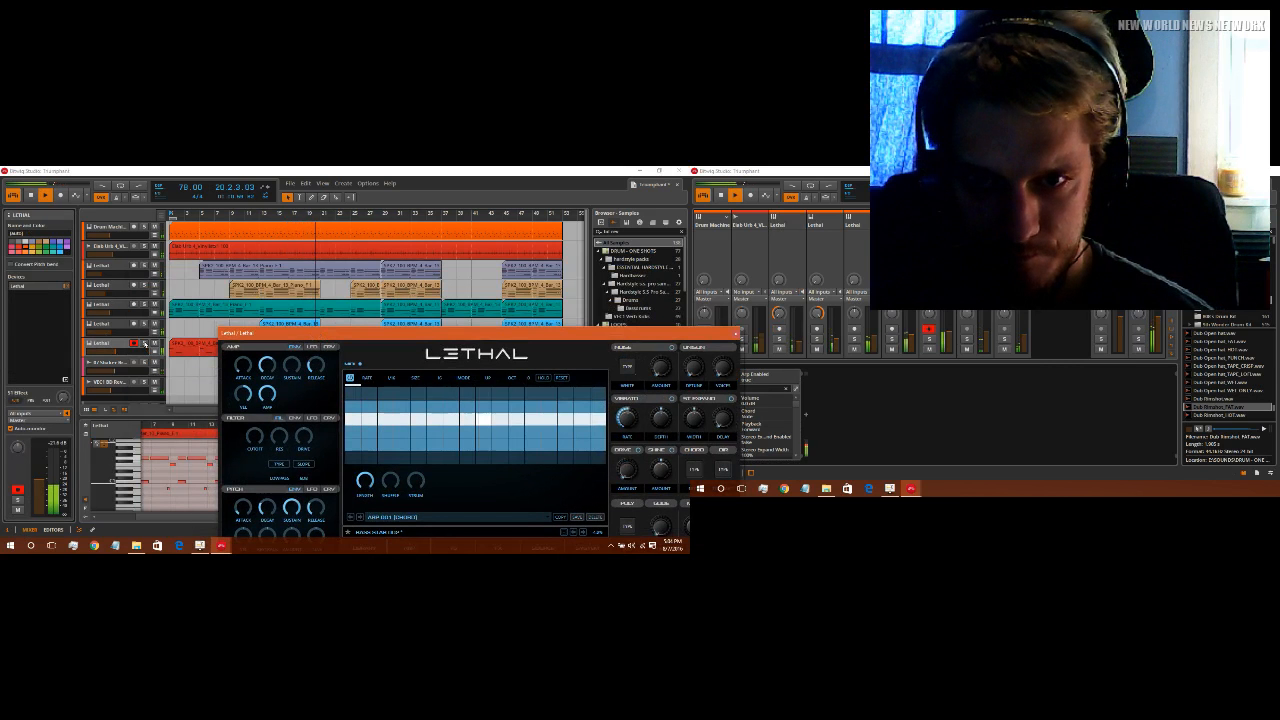
{"action": "left_click", "coordinate": [391, 378]}
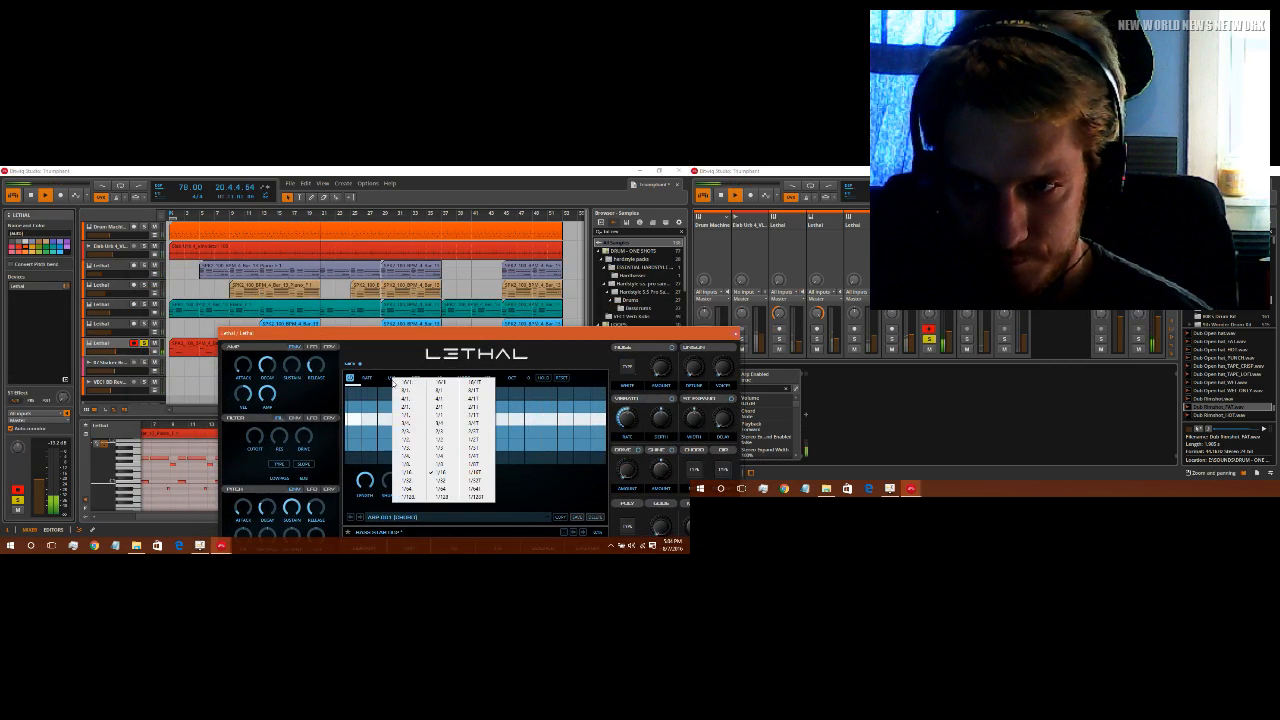
{"action": "left_click", "coordinate": [440, 465]}
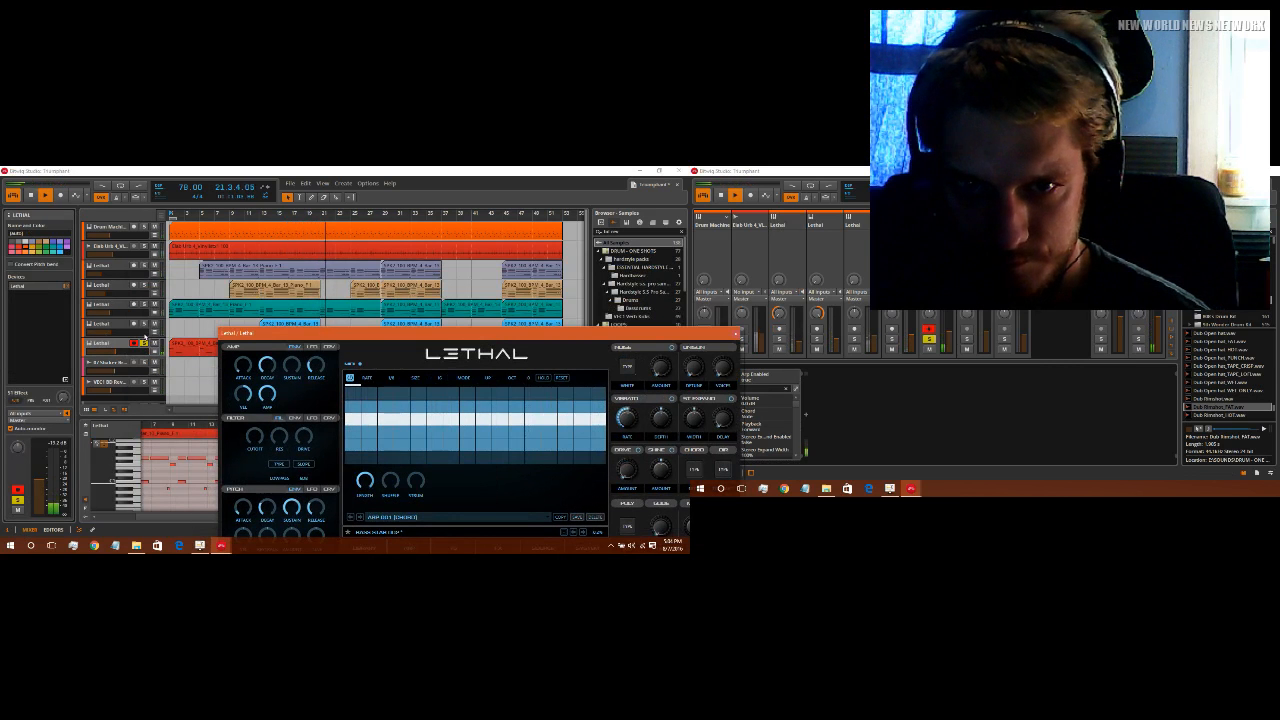
{"action": "left_click_drag", "start_coordinate": [323, 334], "coordinate": [176, 322]}
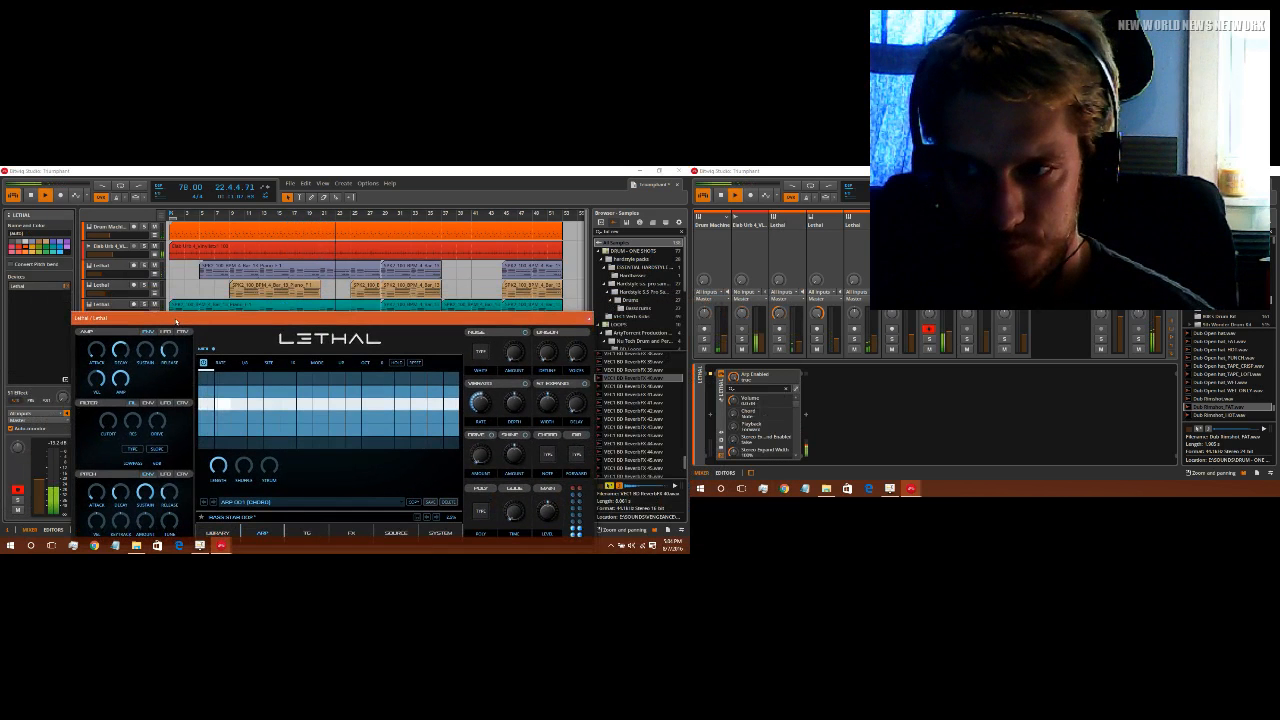
{"action": "left_click", "coordinate": [66, 286]}
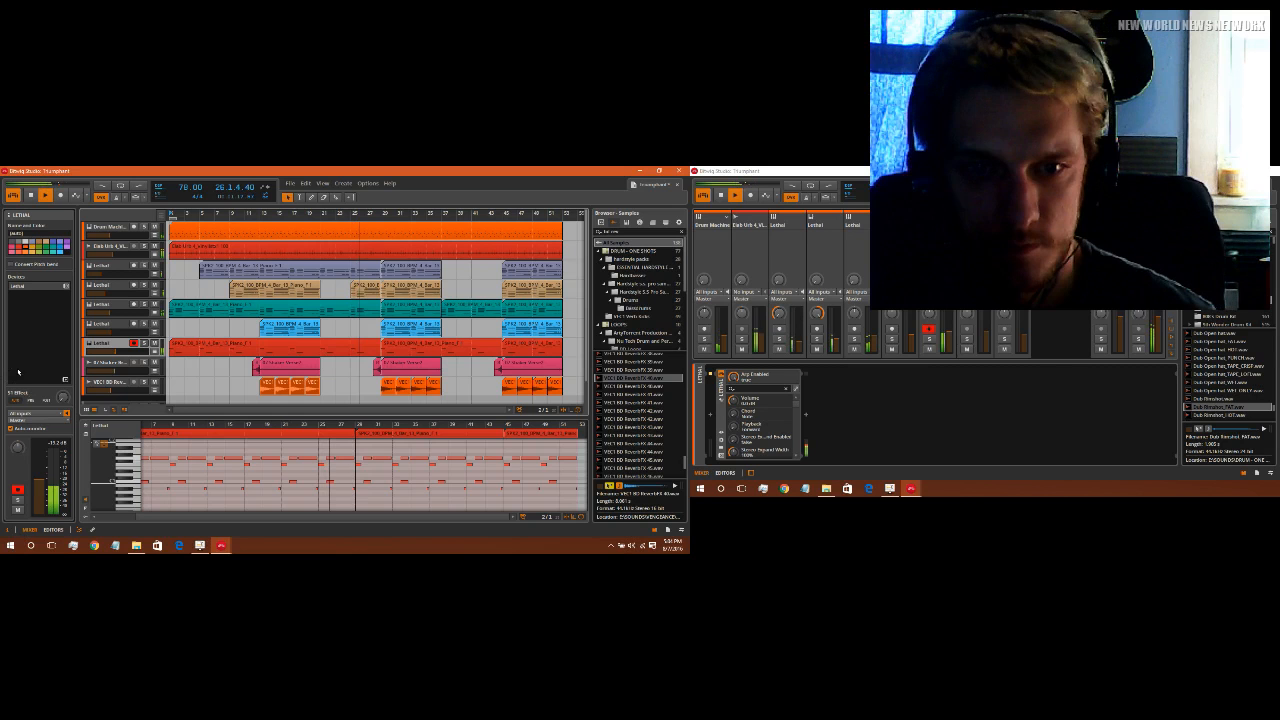
Step: Try another arpeggiator preset at a 1/8 rate in the red track's Lethal, comparing it soloed and in the mix
{"action": "left_click", "coordinate": [66, 287]}
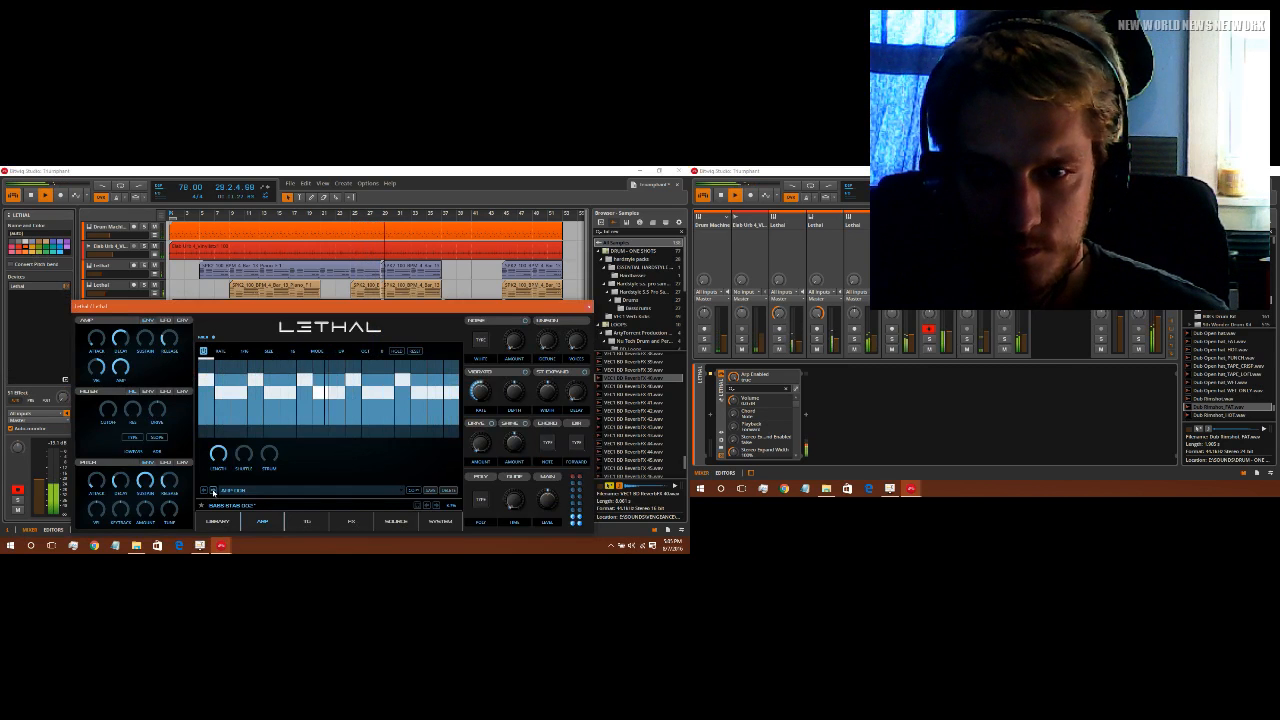
{"action": "left_click_drag", "start_coordinate": [193, 306], "coordinate": [183, 372]}
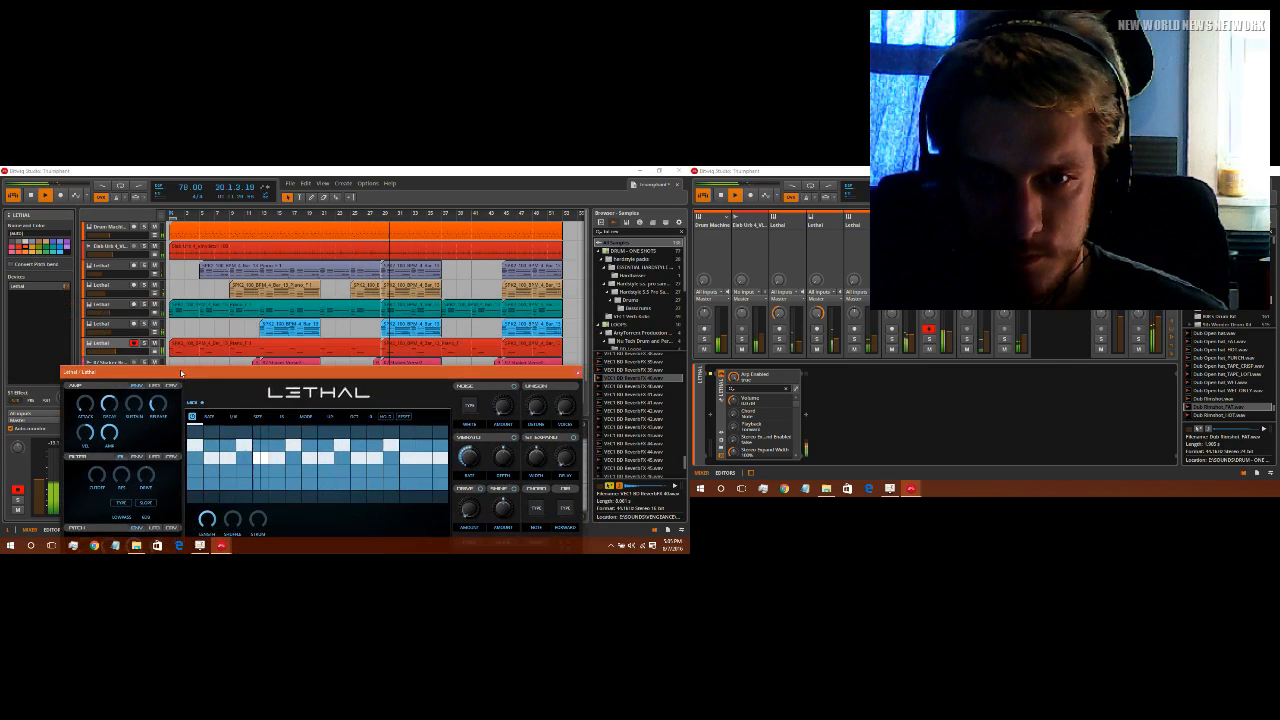
{"action": "left_click", "coordinate": [144, 343]}
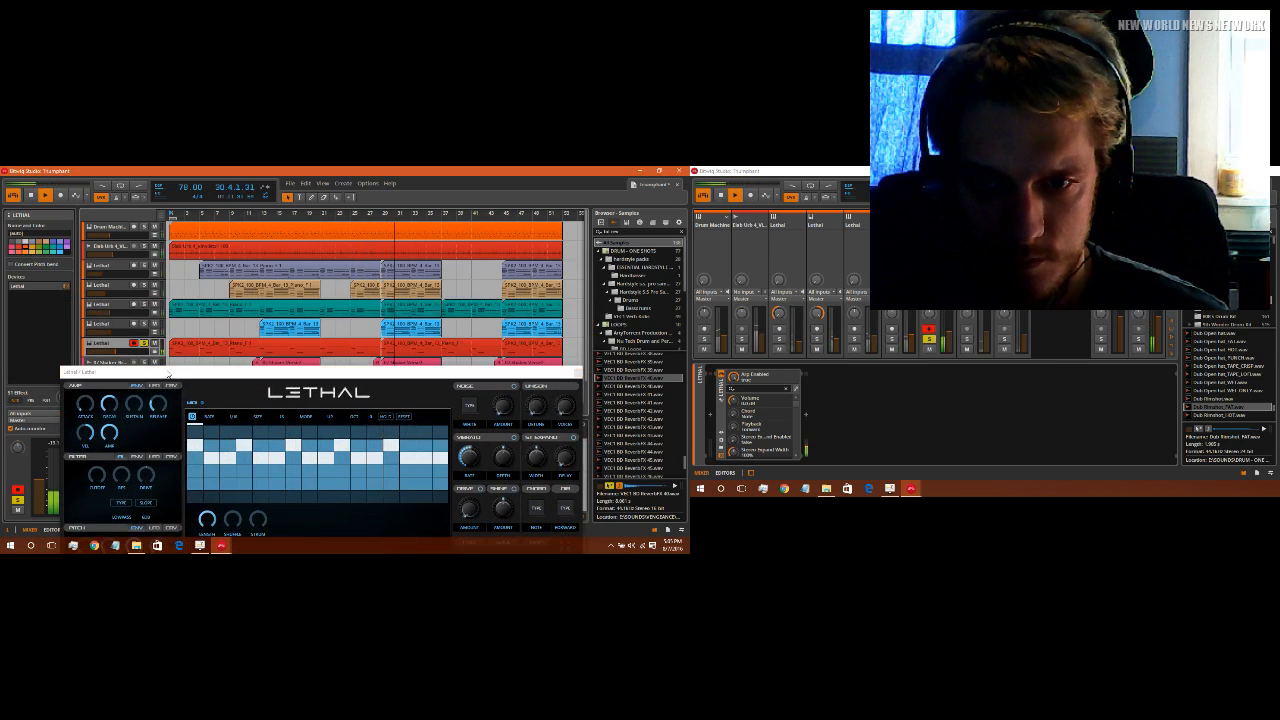
{"action": "left_click", "coordinate": [144, 343]}
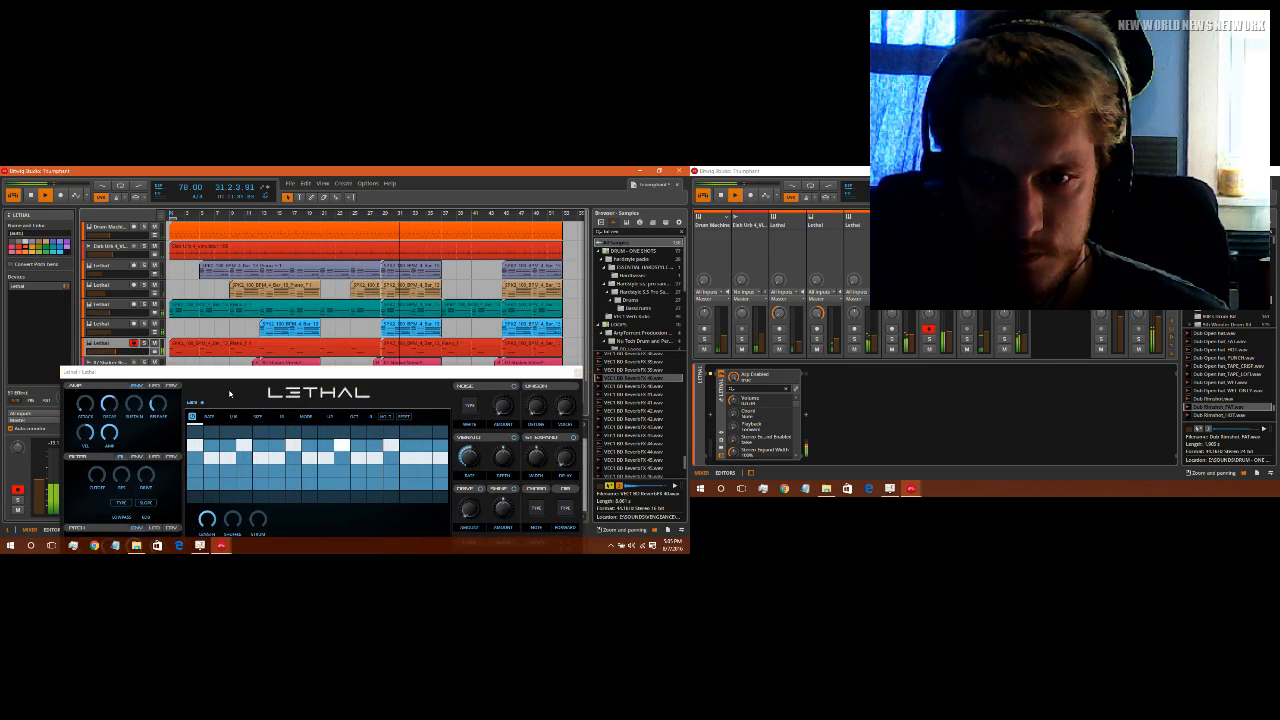
{"action": "left_click", "coordinate": [254, 418]}
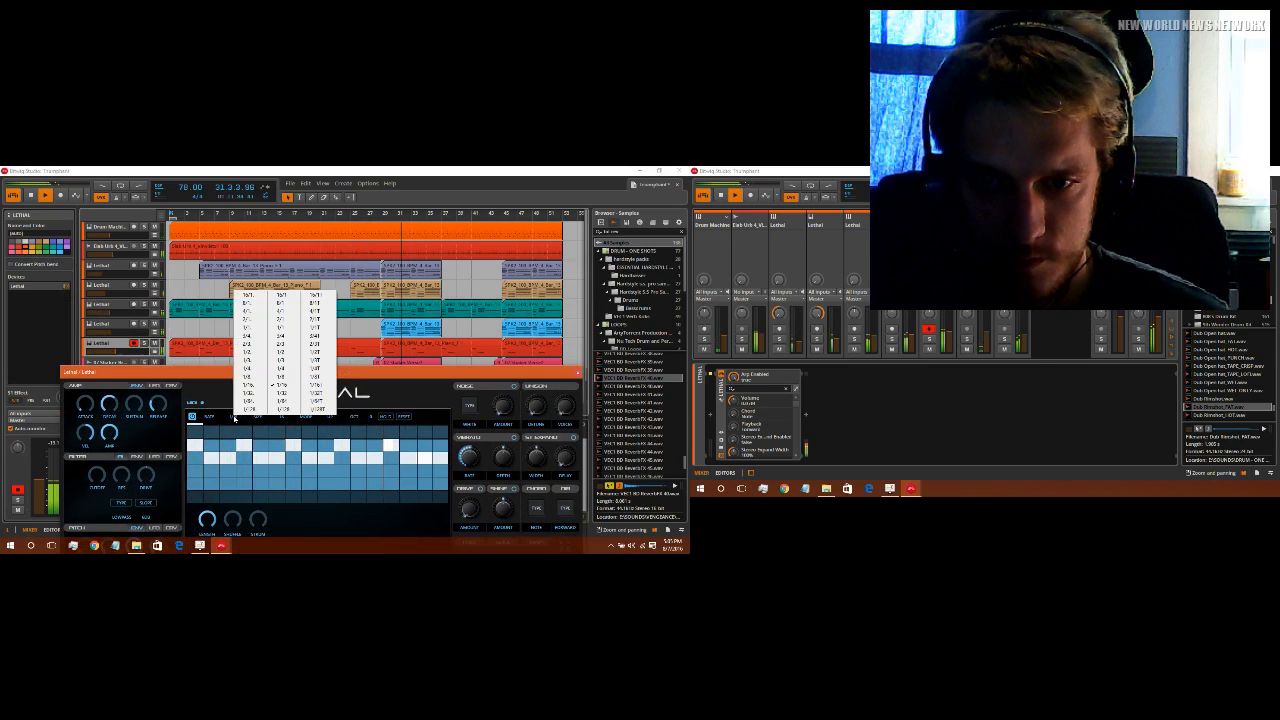
{"action": "left_click", "coordinate": [292, 378]}
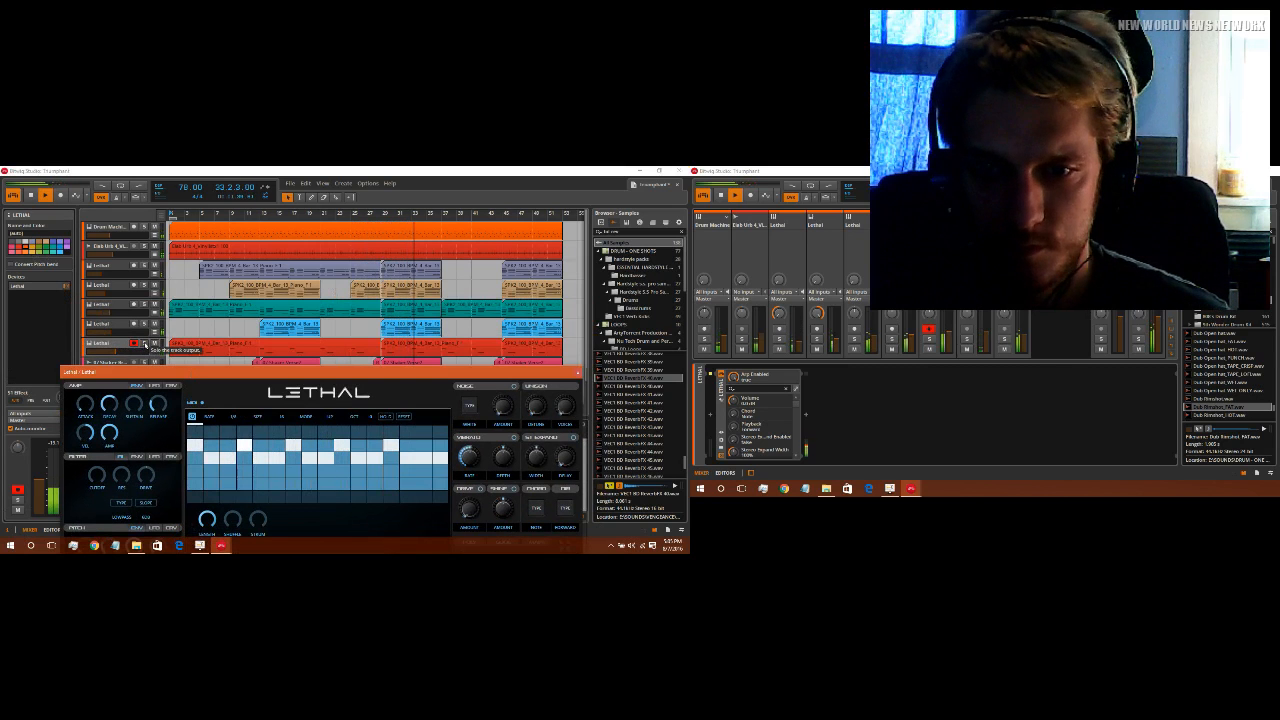
{"action": "left_click", "coordinate": [144, 343]}
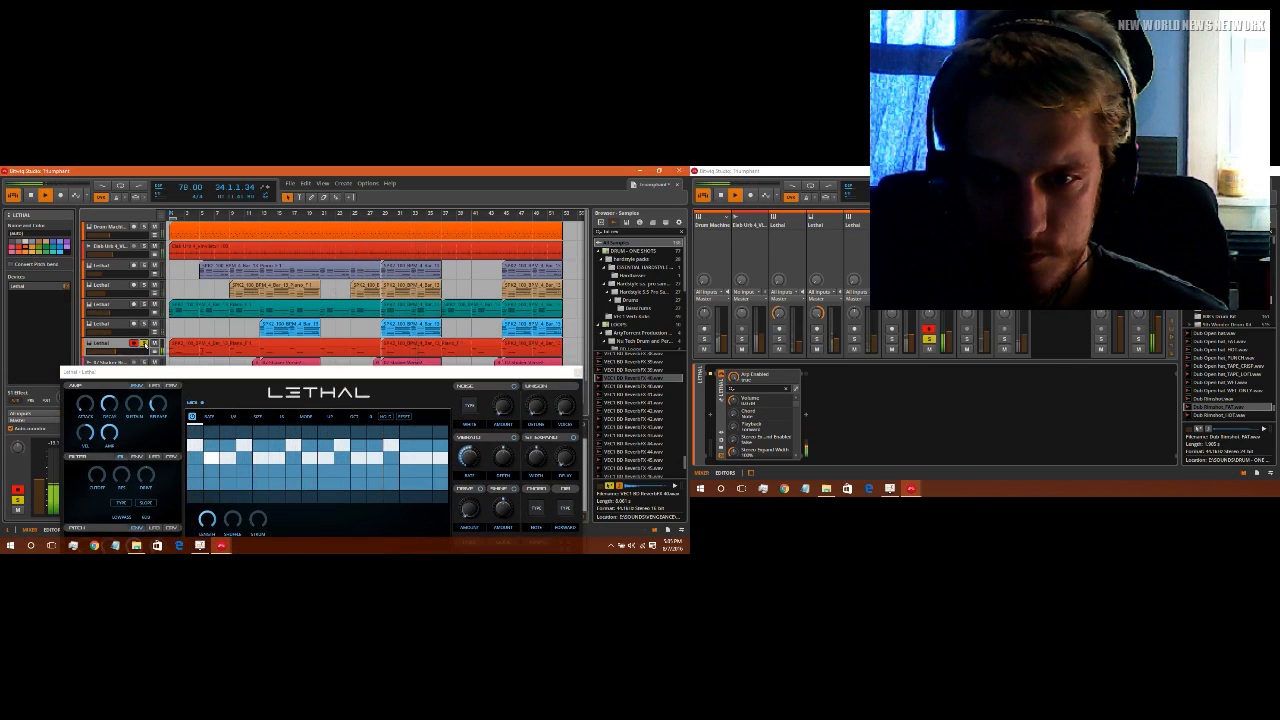
{"action": "left_click", "coordinate": [144, 343]}
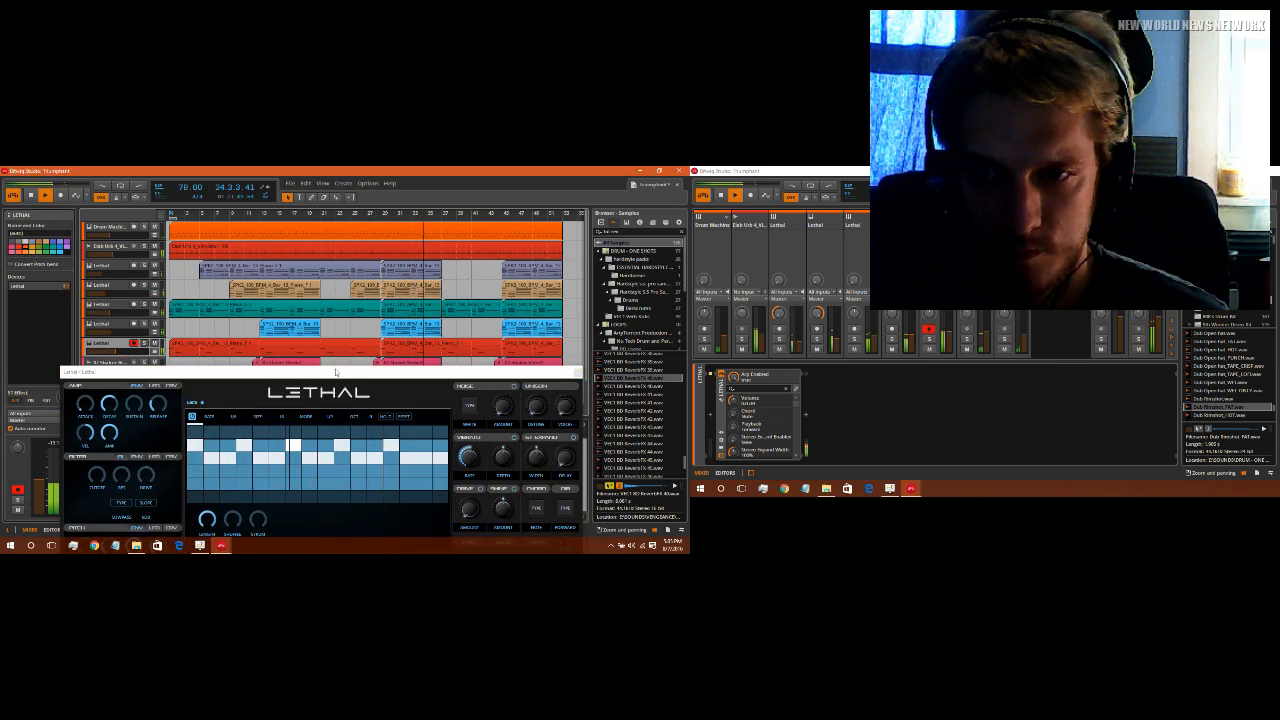
Step: Switch the red track's Lethal to a random-mode arpeggiator preset and set its rate to 1/8
{"action": "left_click_drag", "start_coordinate": [361, 373], "coordinate": [366, 327]}
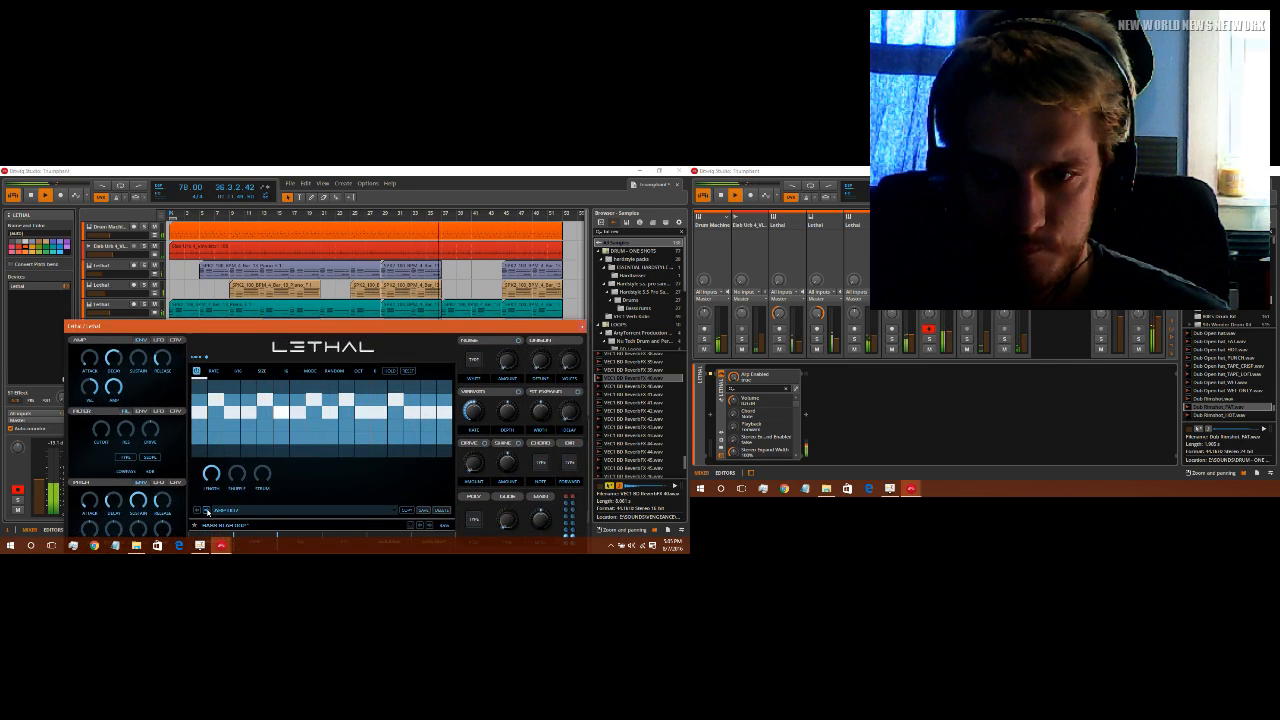
{"action": "left_click", "coordinate": [245, 376]}
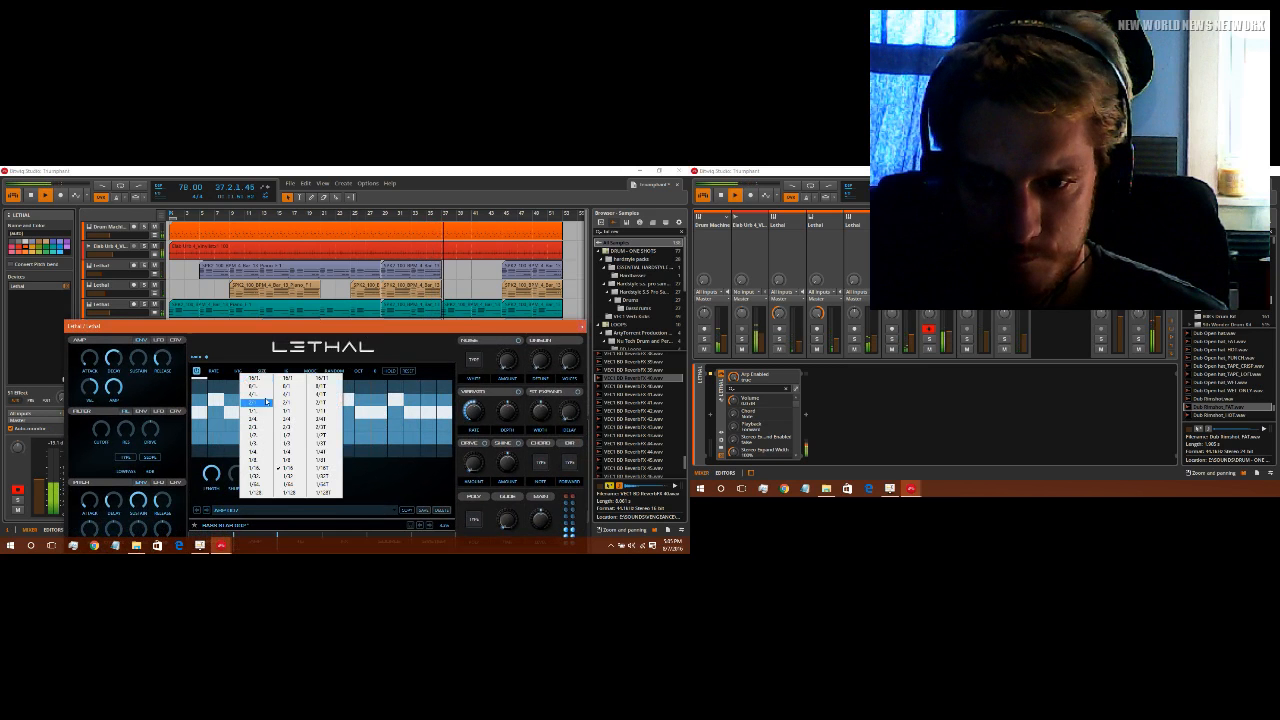
{"action": "left_click", "coordinate": [296, 459]}
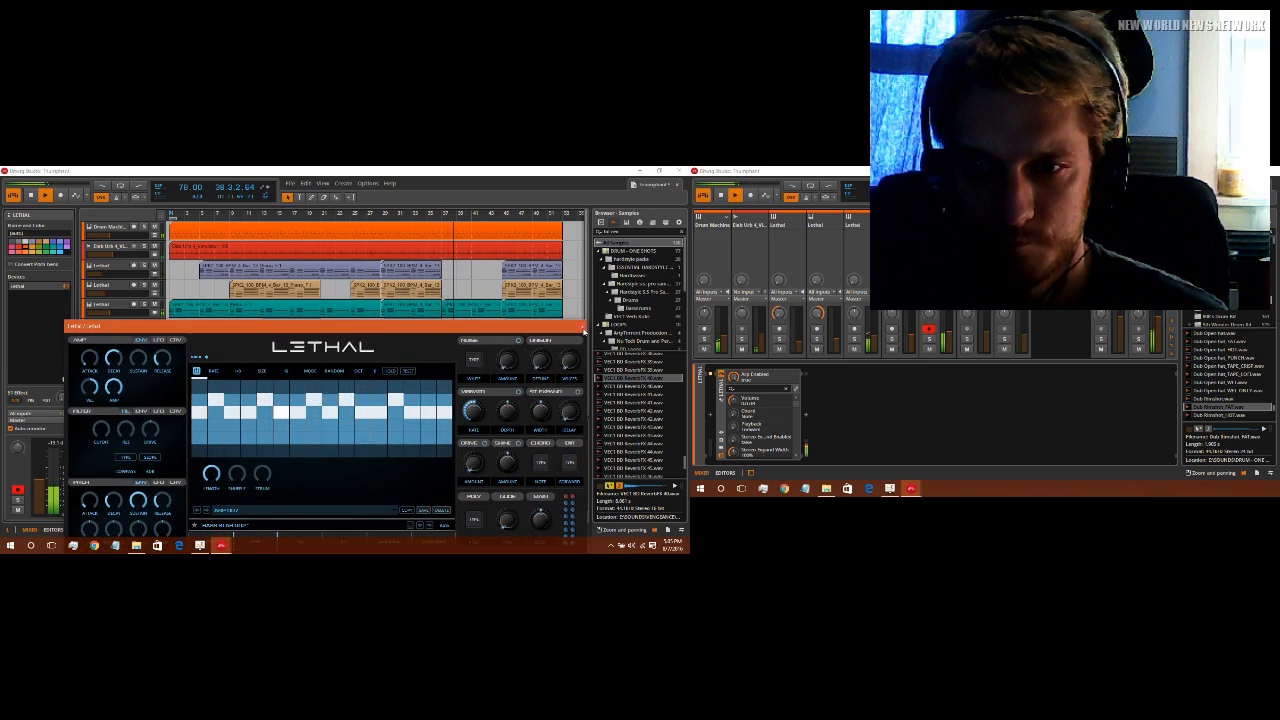
Step: Close the Lethal window, save the project, and play the song from the beginning
{"action": "left_click", "coordinate": [583, 327]}
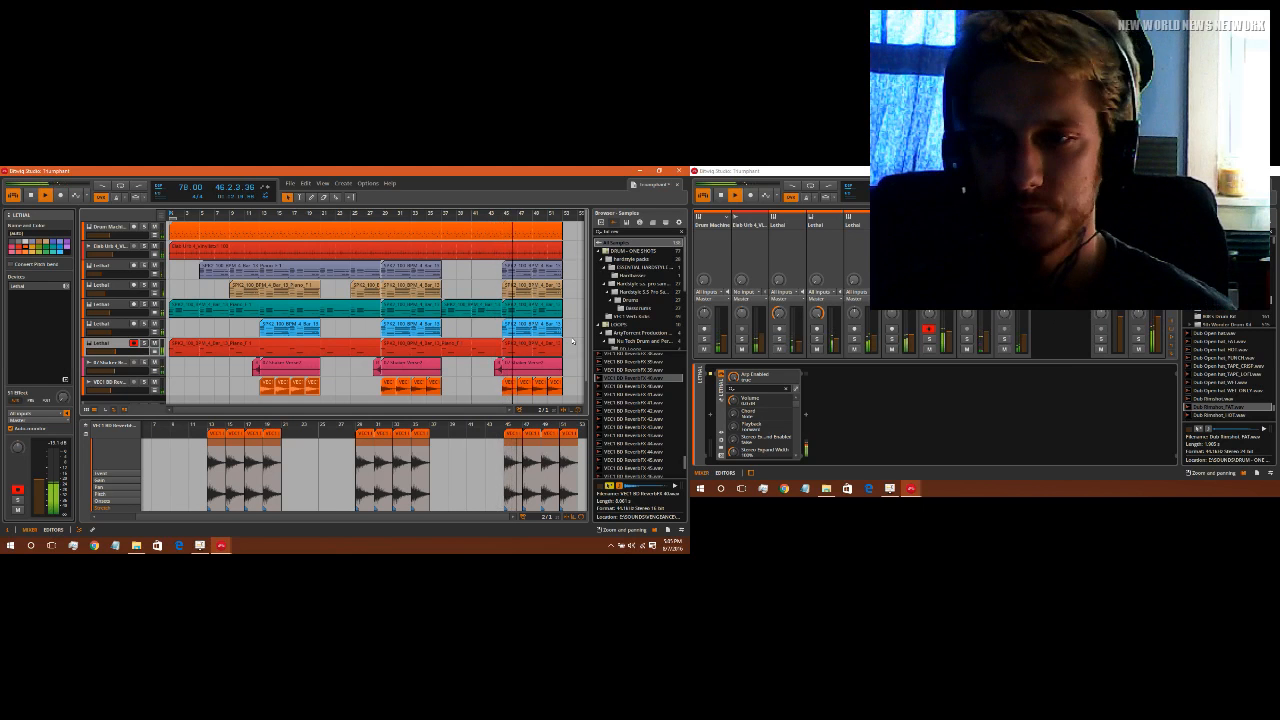
{"action": "left_click", "coordinate": [295, 185]}
{"action": "left_click", "coordinate": [318, 228]}
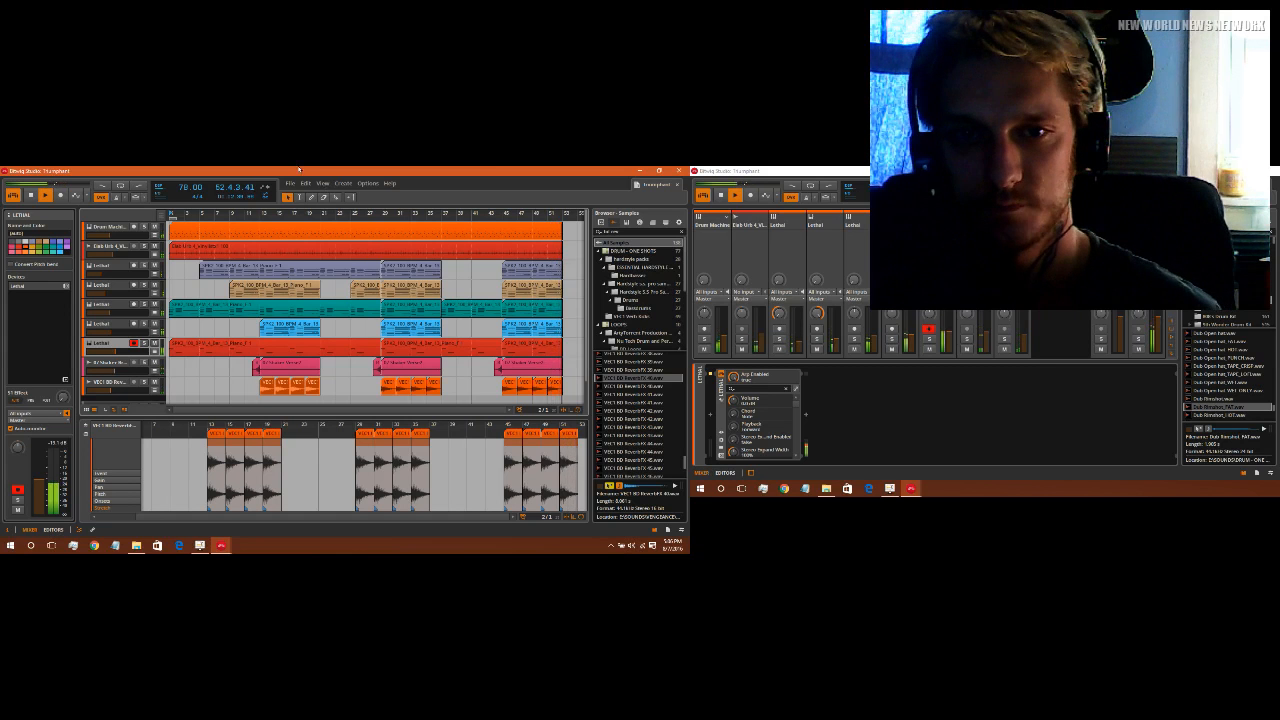
{"action": "left_click", "coordinate": [31, 196]}
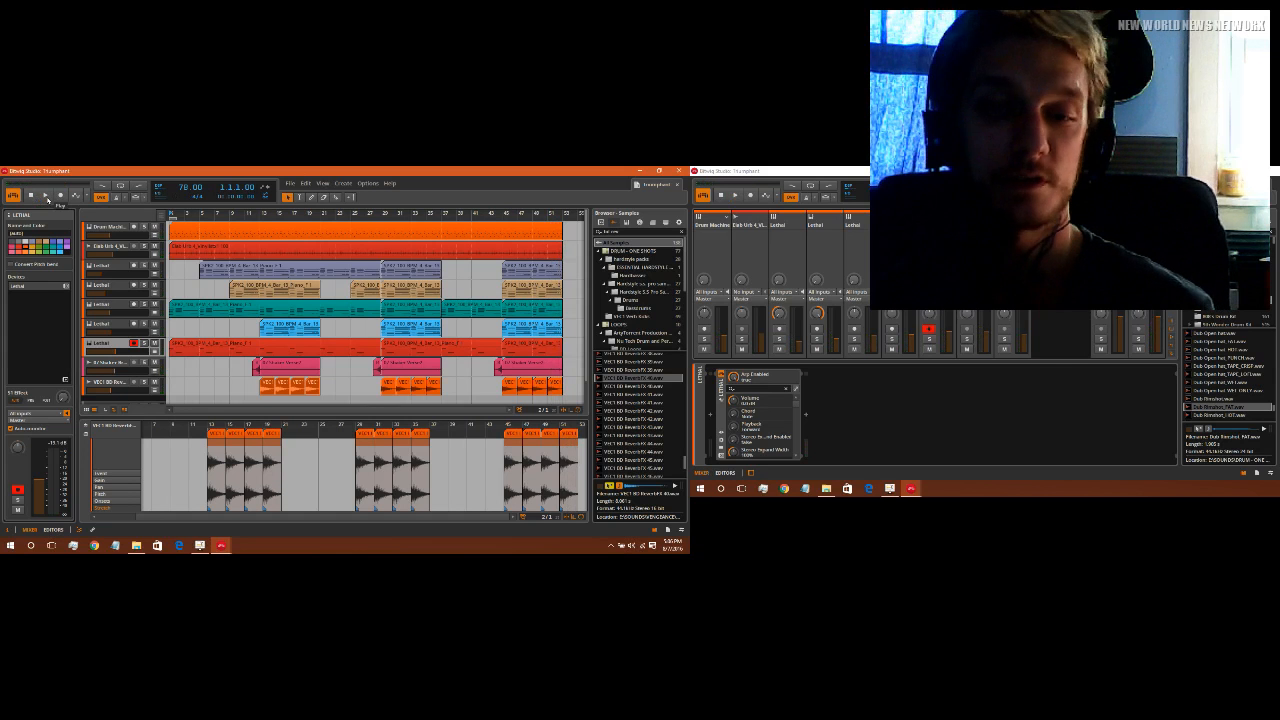
{"action": "left_click", "coordinate": [45, 196]}
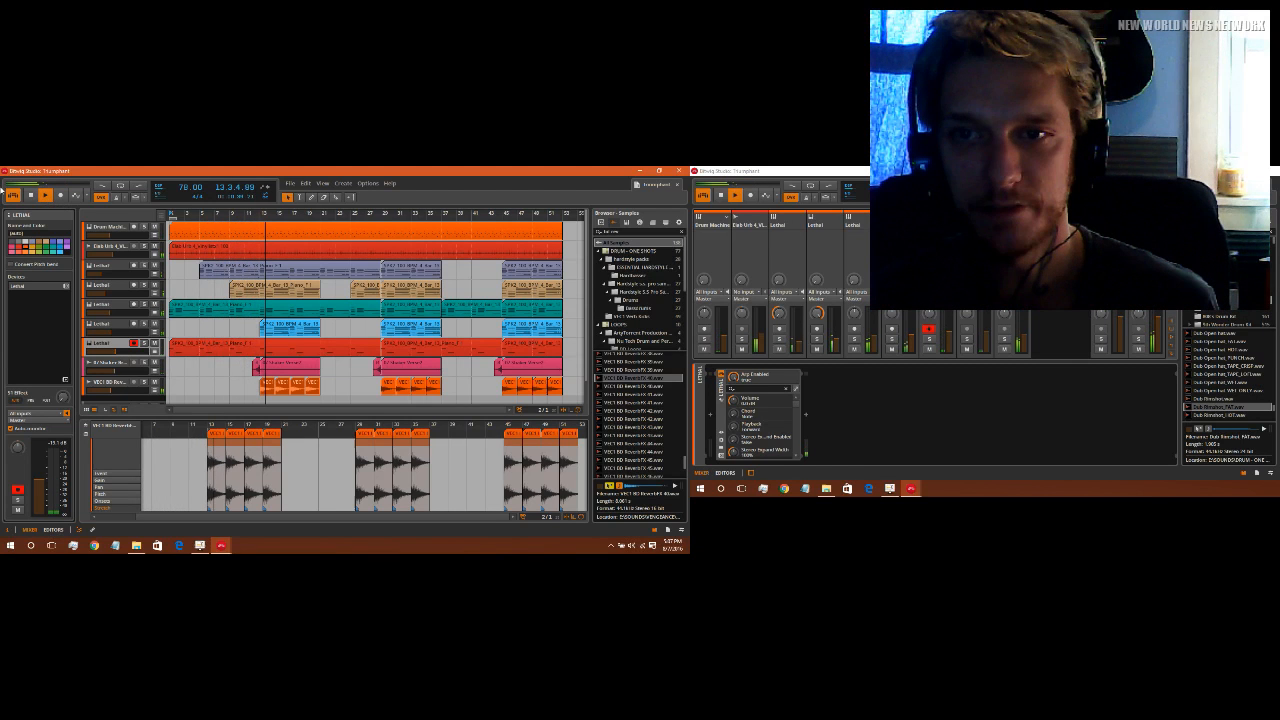
Step: Split the Drum Machine clip at bar 29 and trim the first part's end to leave a short gap
{"action": "left_click", "coordinate": [337, 199]}
{"action": "left_click", "coordinate": [381, 231]}
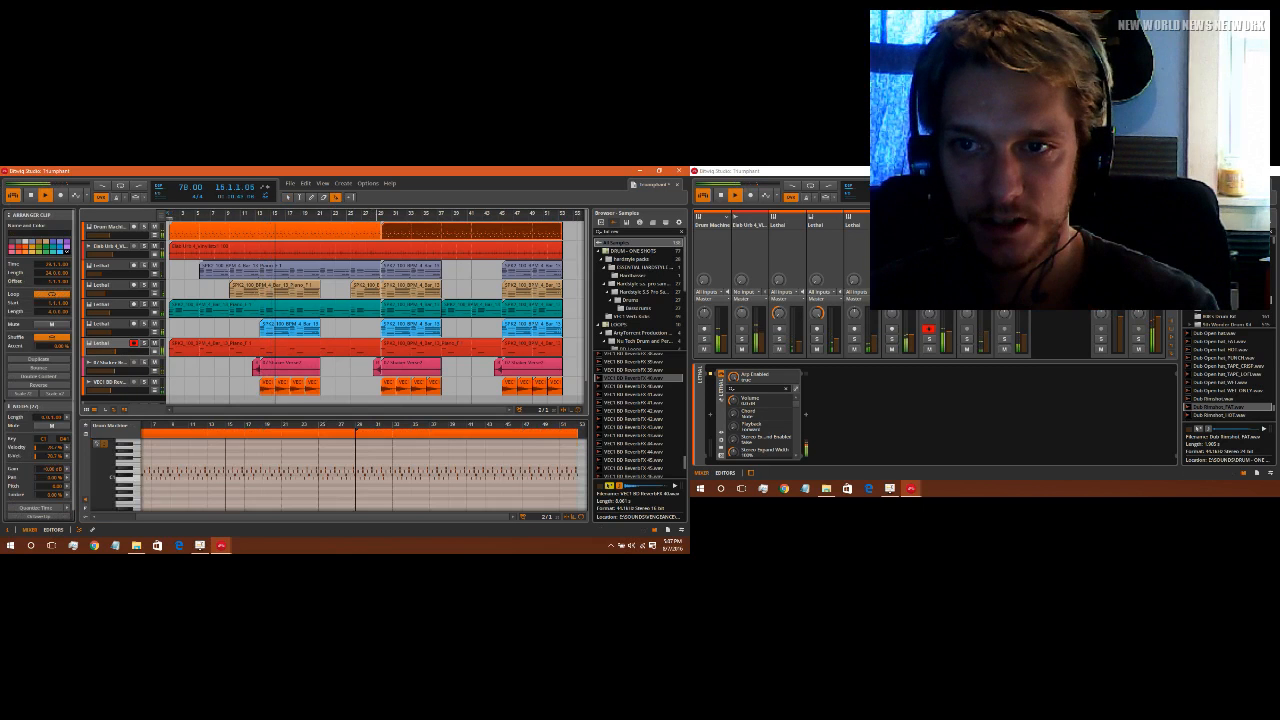
{"action": "scroll", "coordinate": [376, 224], "scroll_direction": "up", "scroll_amount": 4}
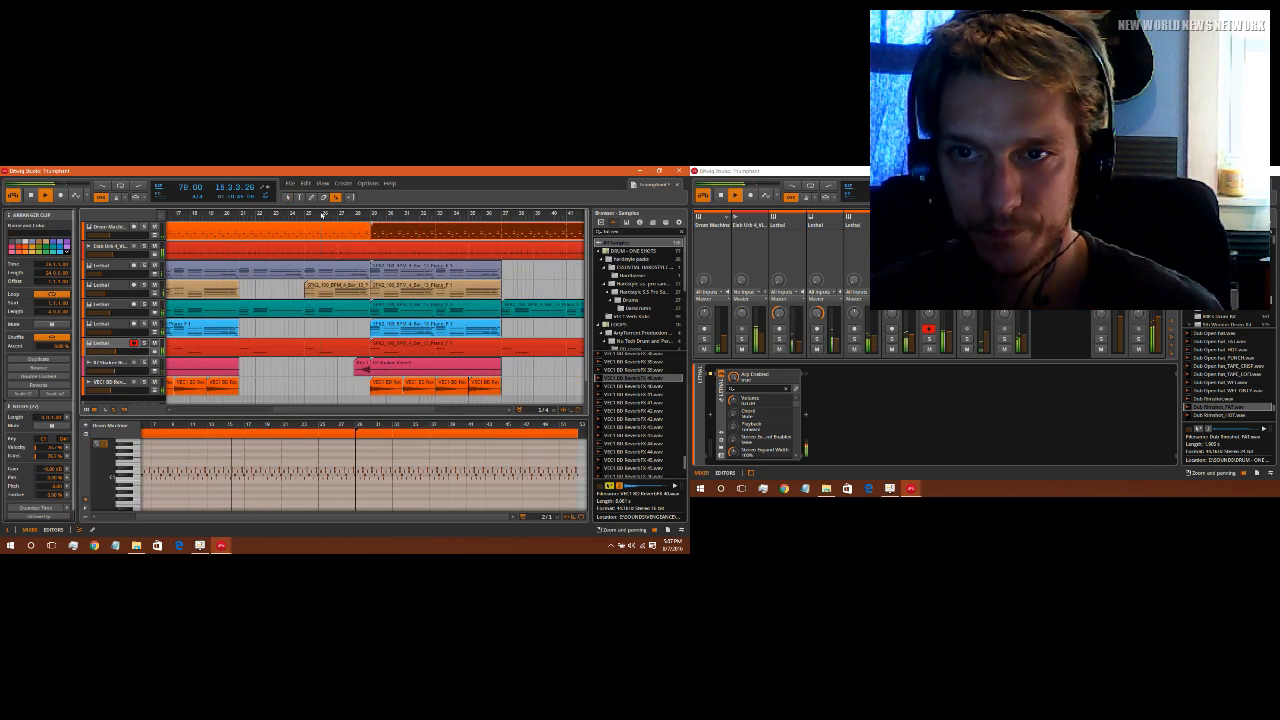
{"action": "key", "text": "1"}
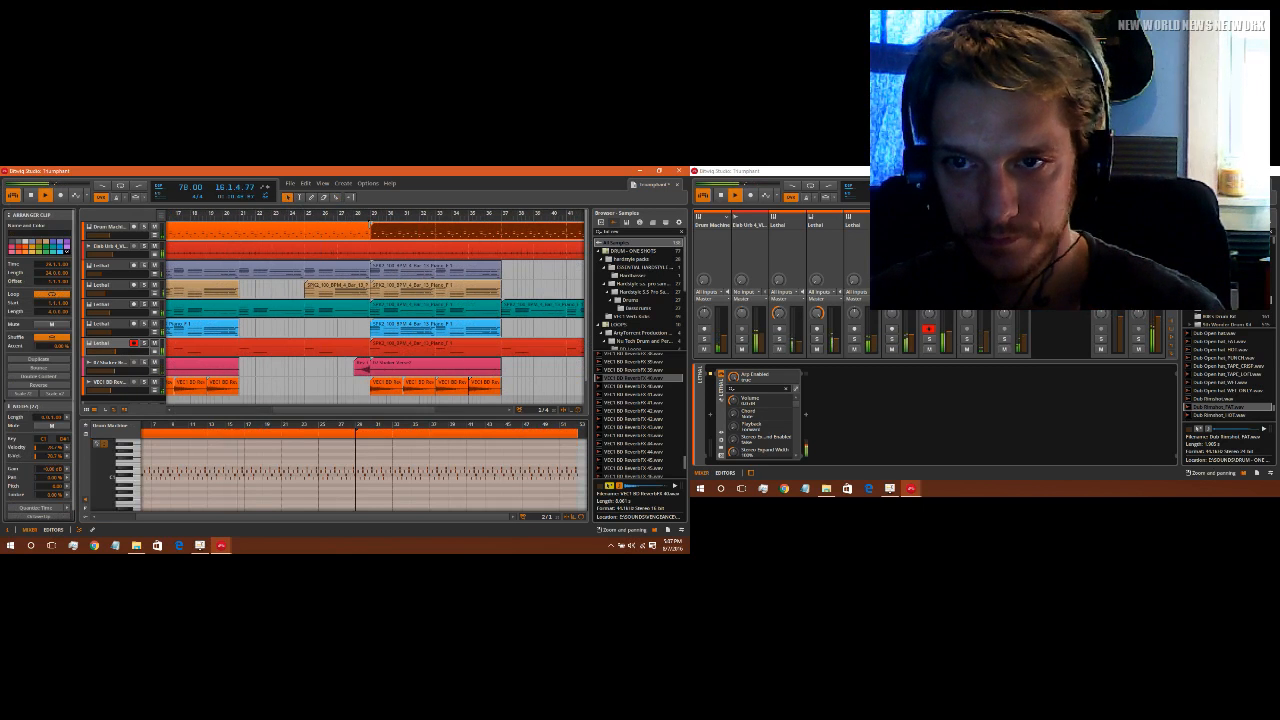
{"action": "left_click", "coordinate": [368, 228]}
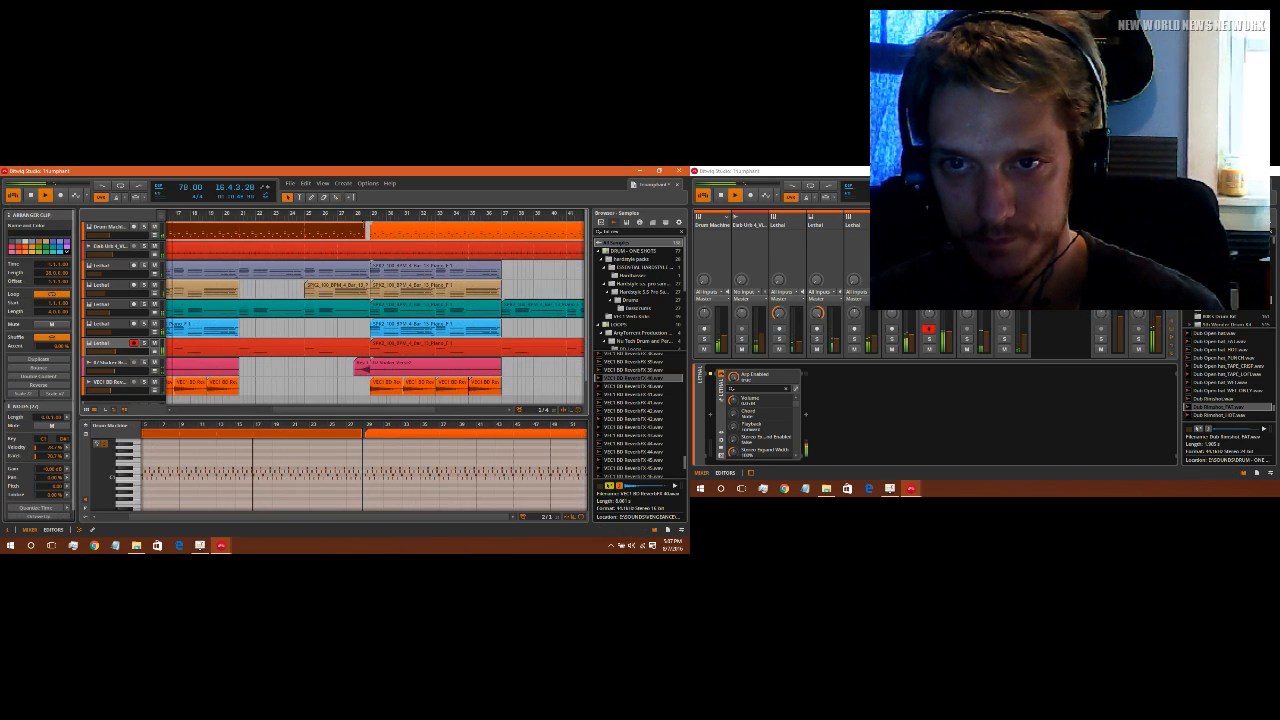
Step: Split the red audio clip on the second track at bar 29 and shorten its first part by the same gap
{"action": "key", "text": "5"}
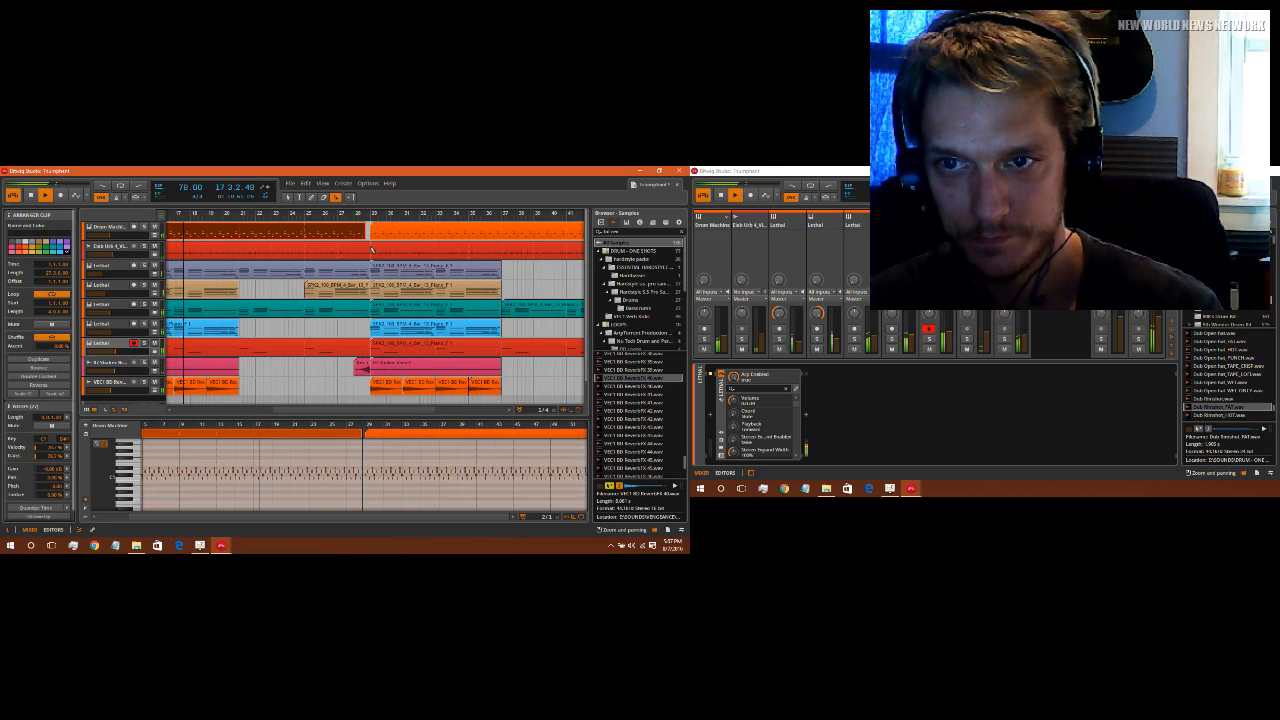
{"action": "left_click", "coordinate": [372, 249]}
{"action": "key", "text": "1"}
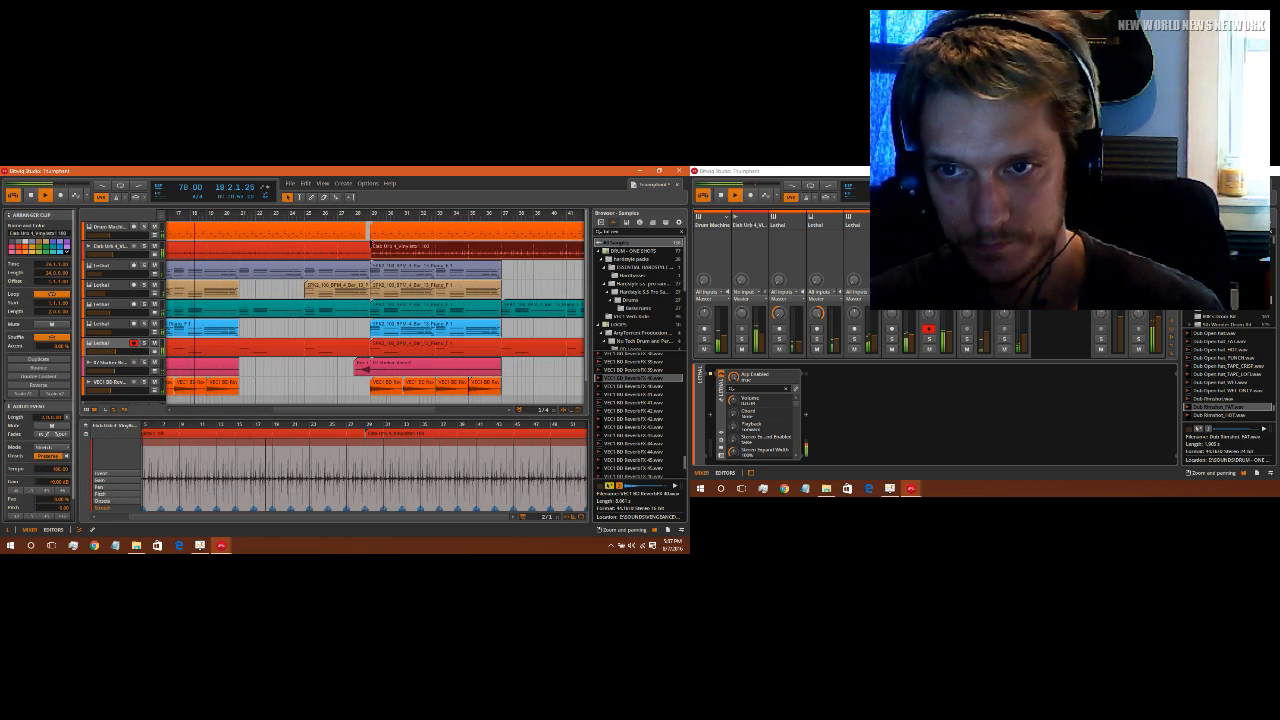
{"action": "left_click", "coordinate": [366, 246]}
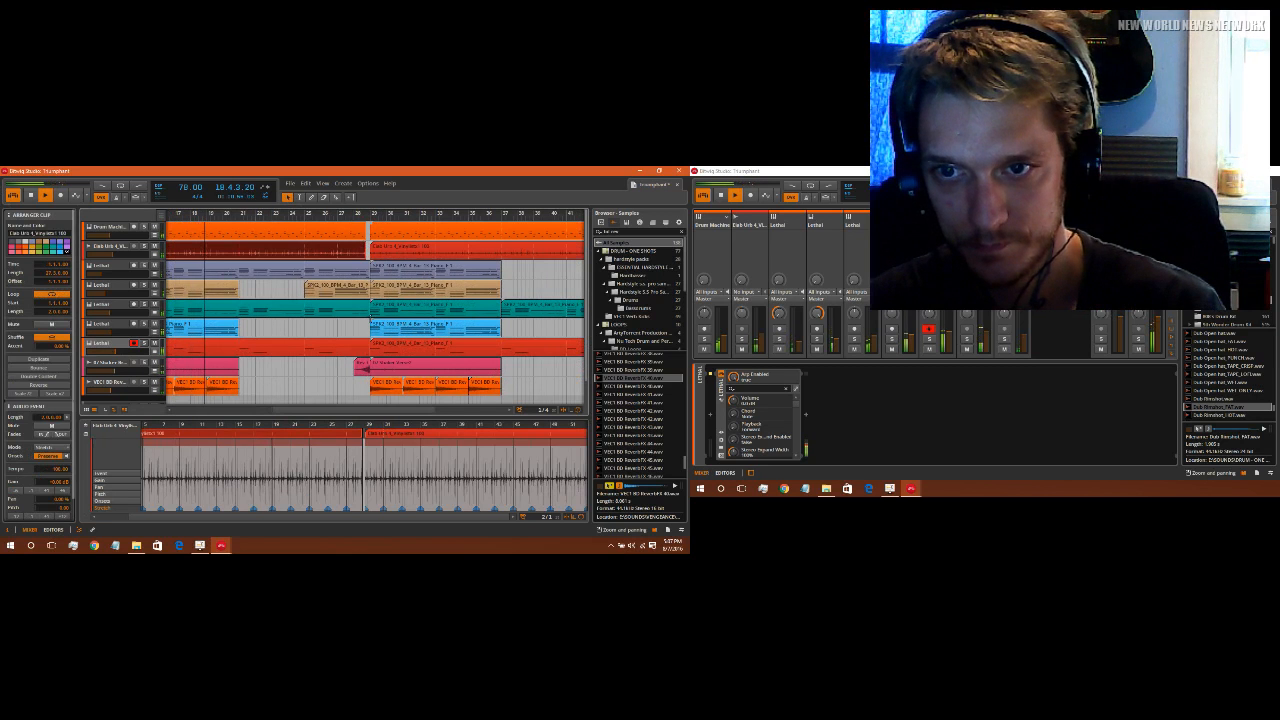
Step: Shorten the ends of the teal, tan and purple Lethal clips to leave the same short gap before bar 29
{"action": "left_click", "coordinate": [372, 309]}
{"action": "left_click", "coordinate": [365, 284], "text": "shift"}
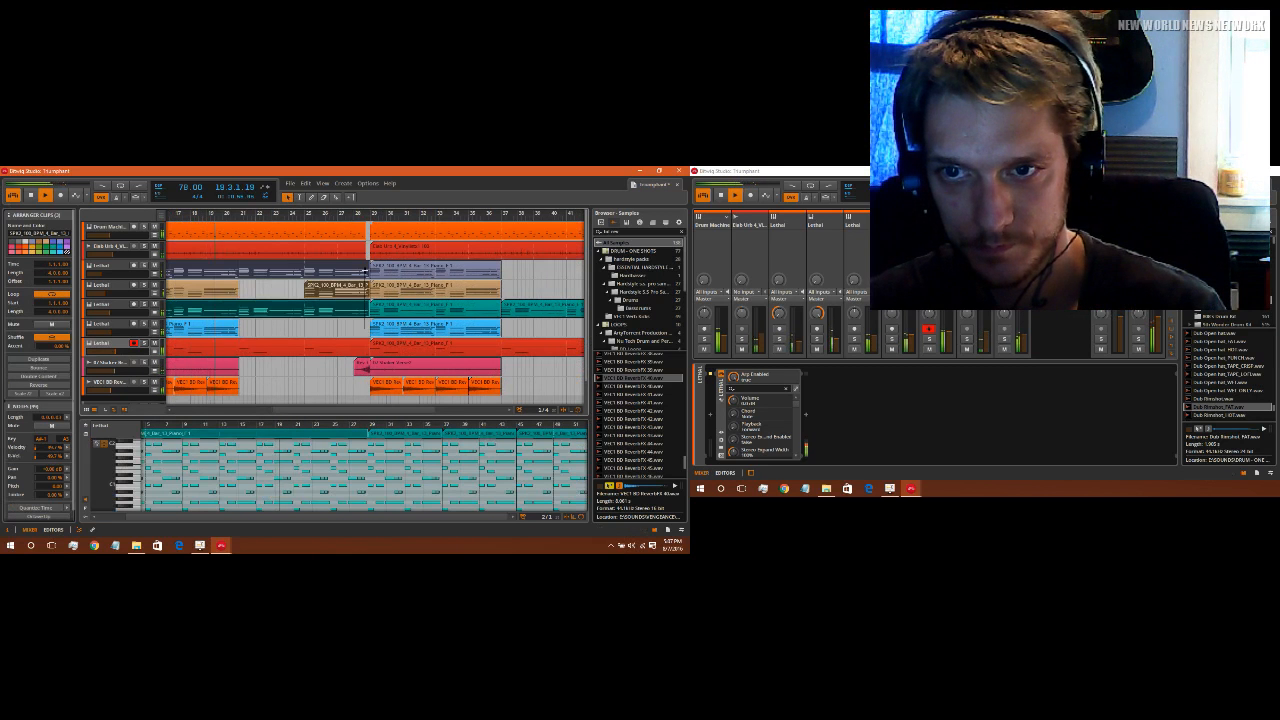
{"action": "left_click", "coordinate": [368, 267], "text": "shift"}
{"action": "left_click_drag", "start_coordinate": [369, 267], "coordinate": [366, 267]}
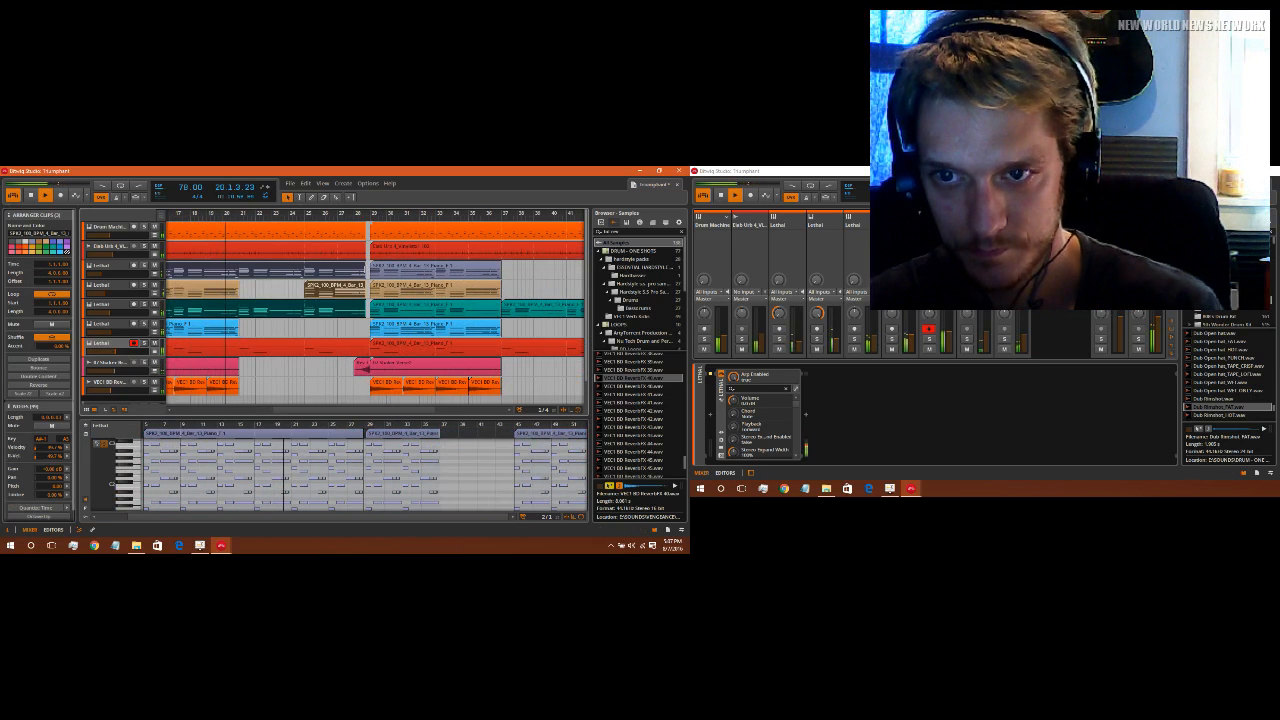
Step: Split the Drum Machine and second-track audio clips at bar 45 and trim their preceding parts to leave a short gap
{"action": "scroll", "coordinate": [366, 285], "scroll_direction": "right", "scroll_amount": 5}
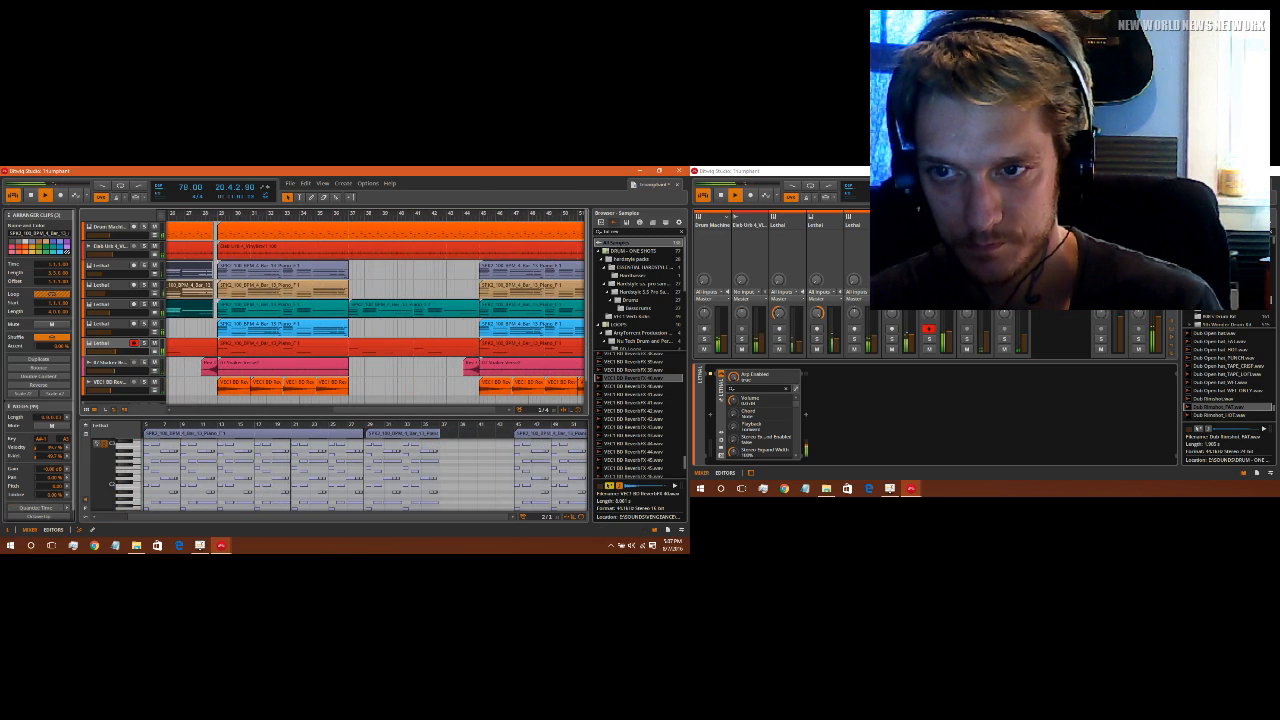
{"action": "left_click", "coordinate": [337, 197]}
{"action": "left_click", "coordinate": [482, 250]}
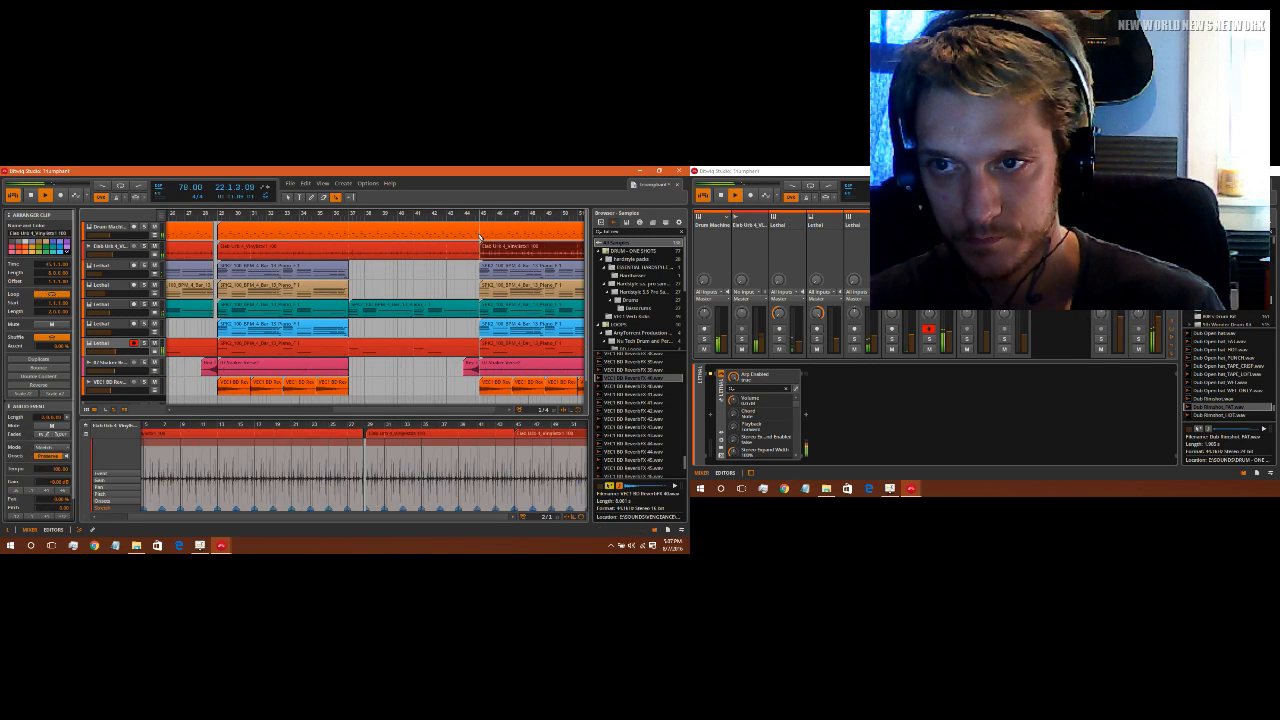
{"action": "left_click", "coordinate": [482, 232]}
{"action": "left_click", "coordinate": [287, 198]}
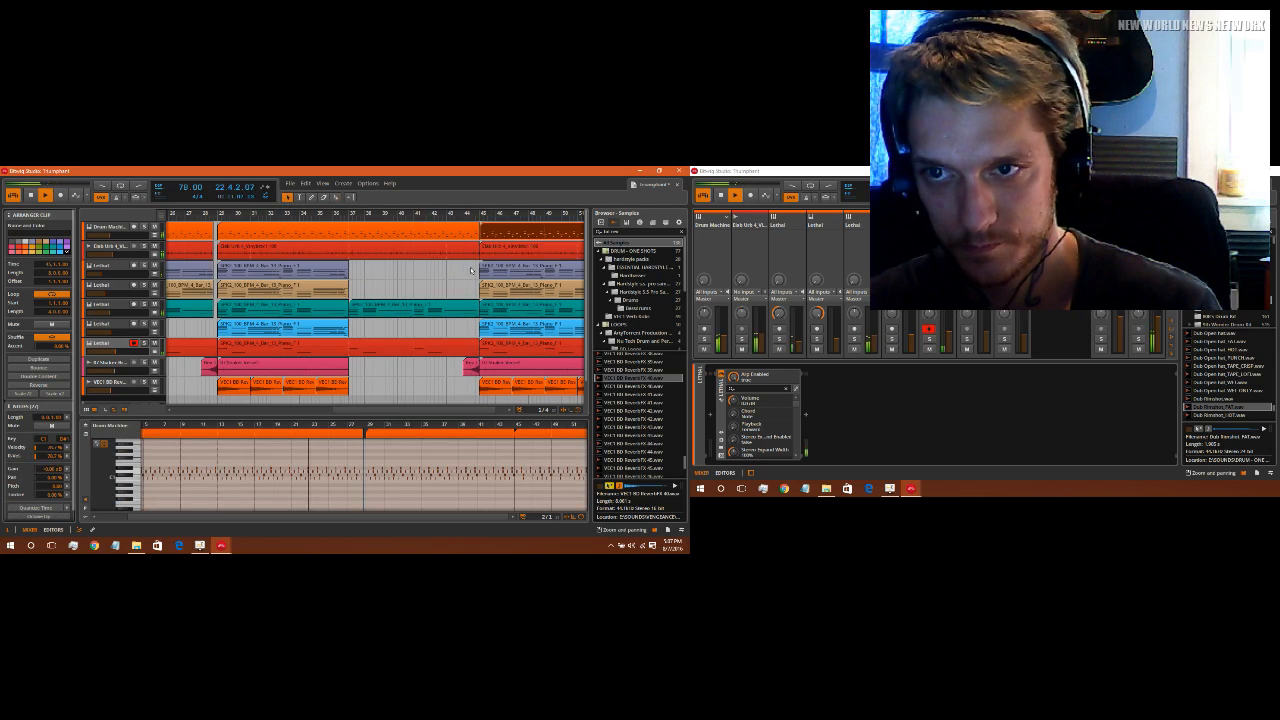
{"action": "left_click_drag", "start_coordinate": [474, 264], "coordinate": [476, 227]}
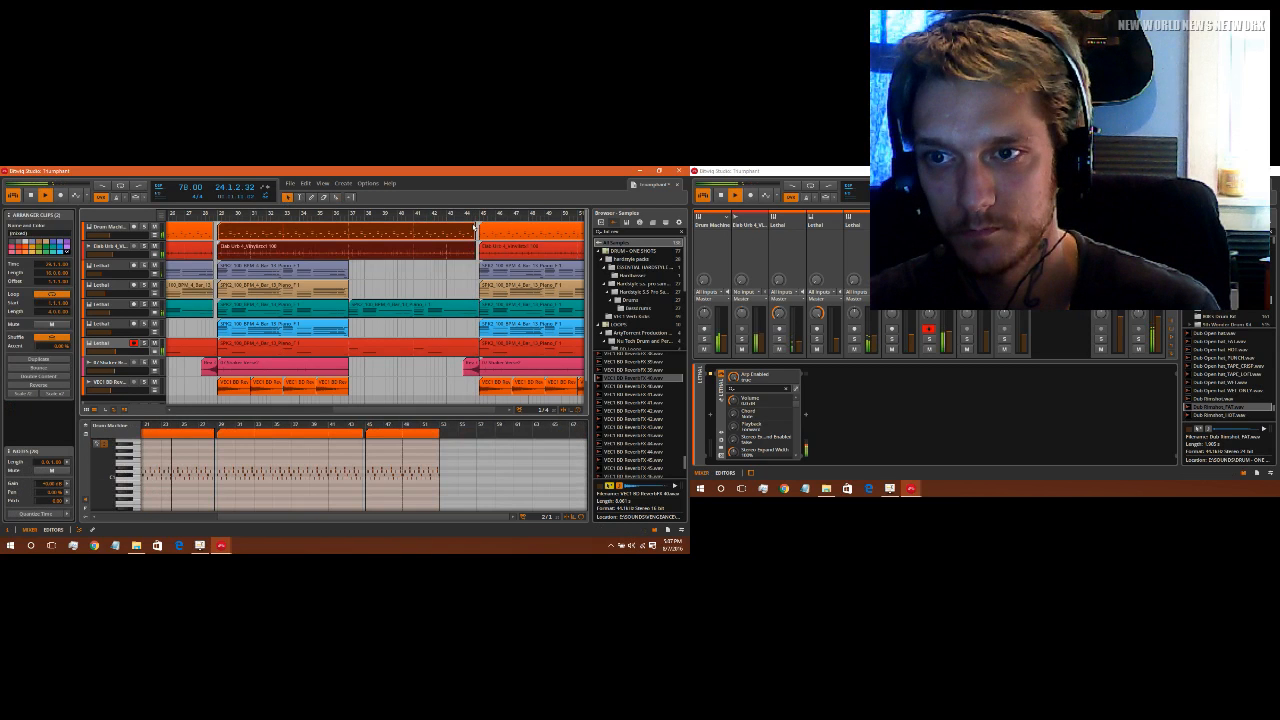
Step: Listen to the short break before bar 29 as the song plays
{"action": "left_click", "coordinate": [380, 348]}
{"action": "left_click_drag", "start_coordinate": [386, 410], "coordinate": [329, 410]}
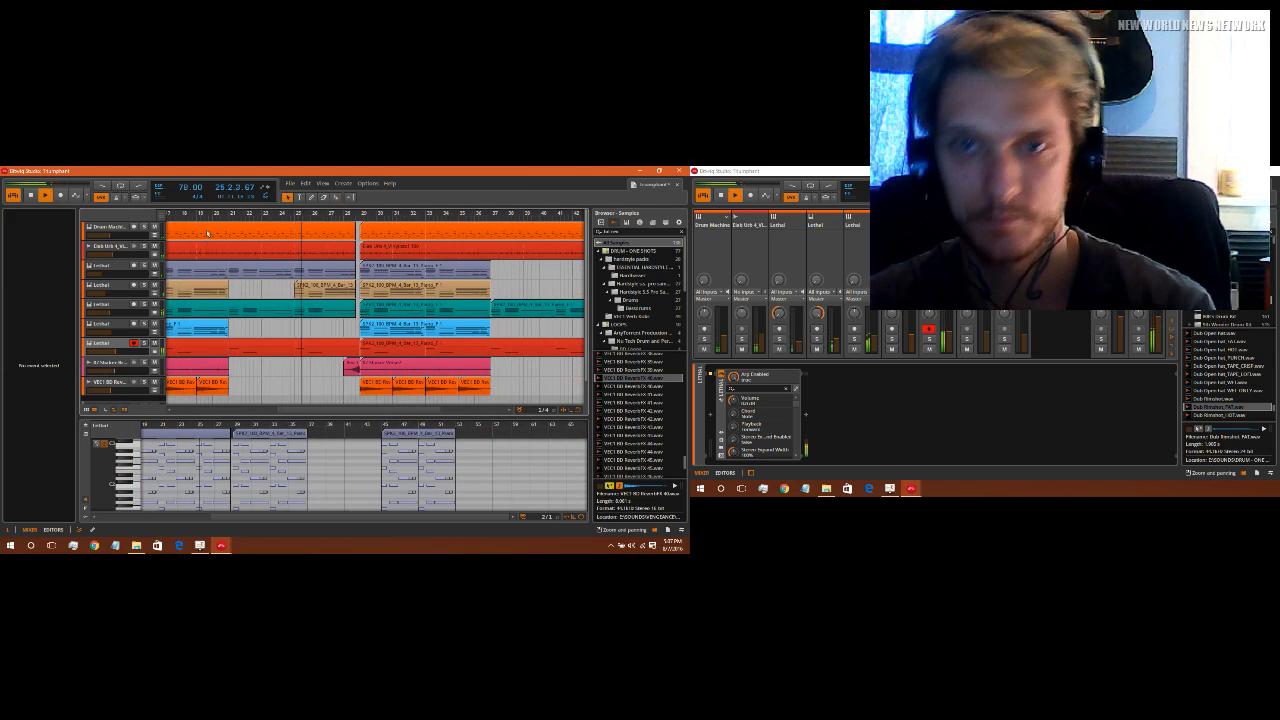
{"action": "left_click_drag", "start_coordinate": [235, 212], "coordinate": [238, 240]}
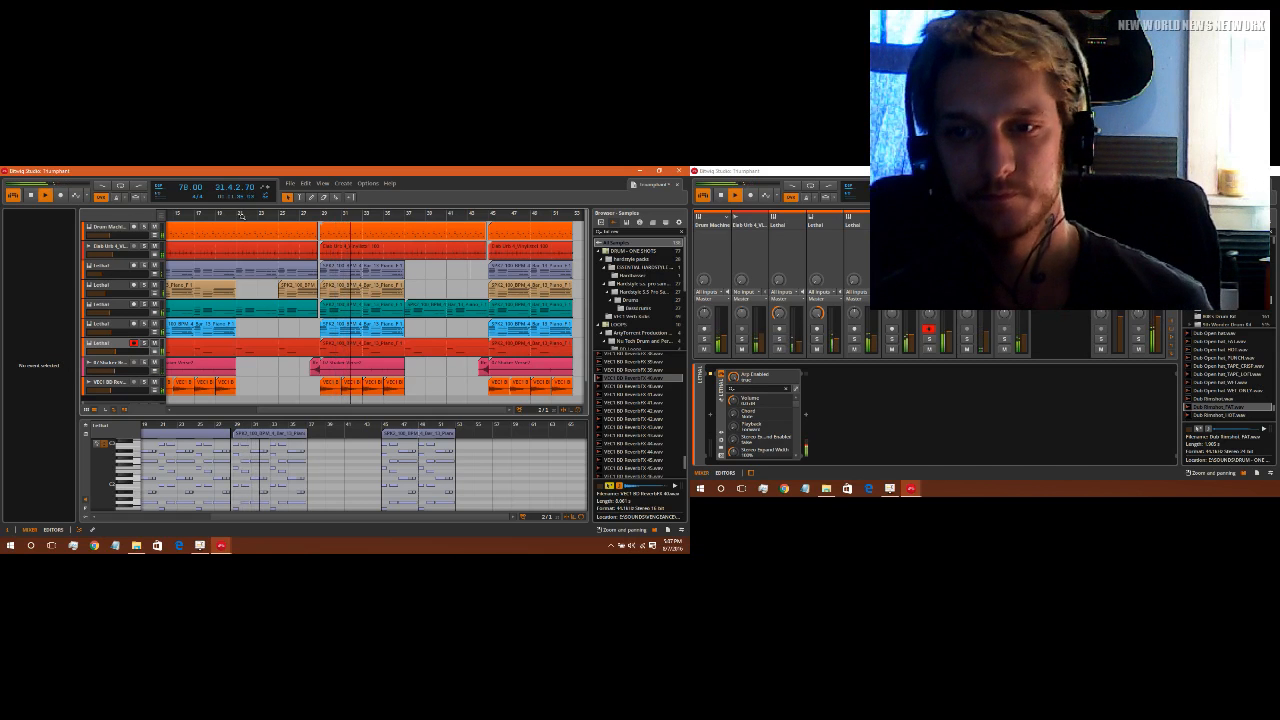
Step: Find the Effectrix plugin among the devices and add it to the blue Lethal track
{"action": "left_click", "coordinate": [110, 323]}
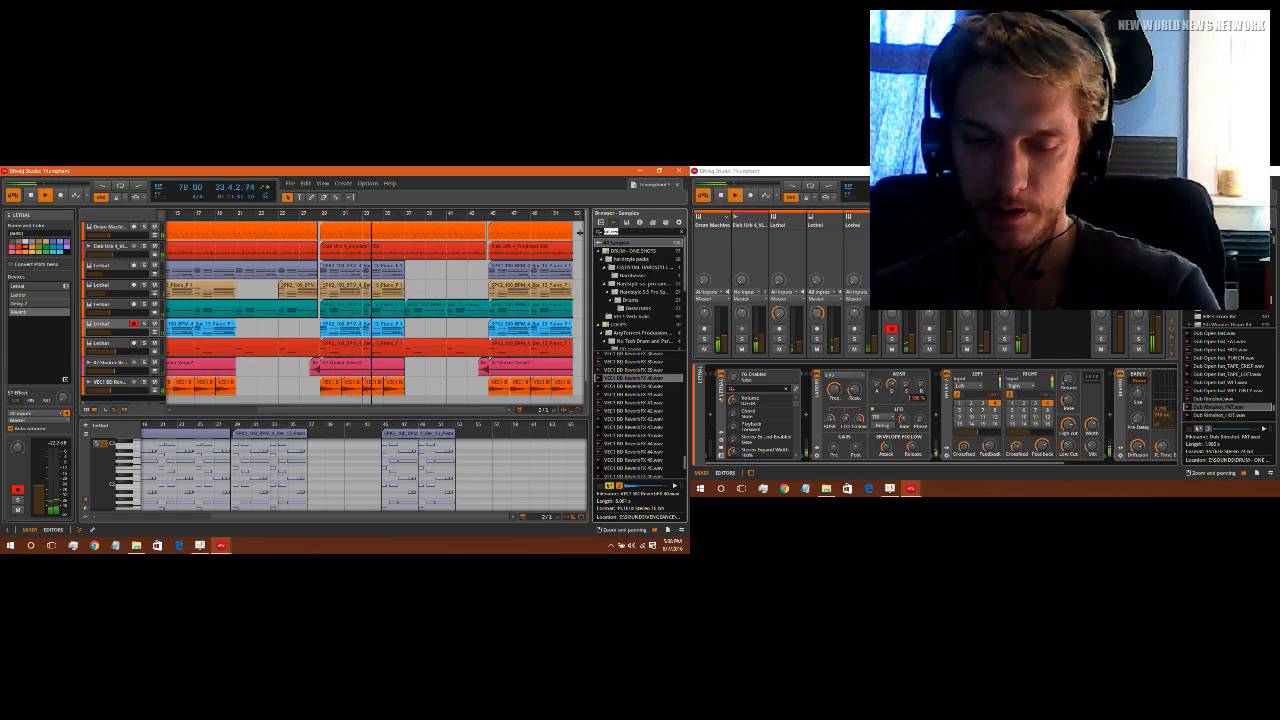
{"action": "type", "text": "effect"}
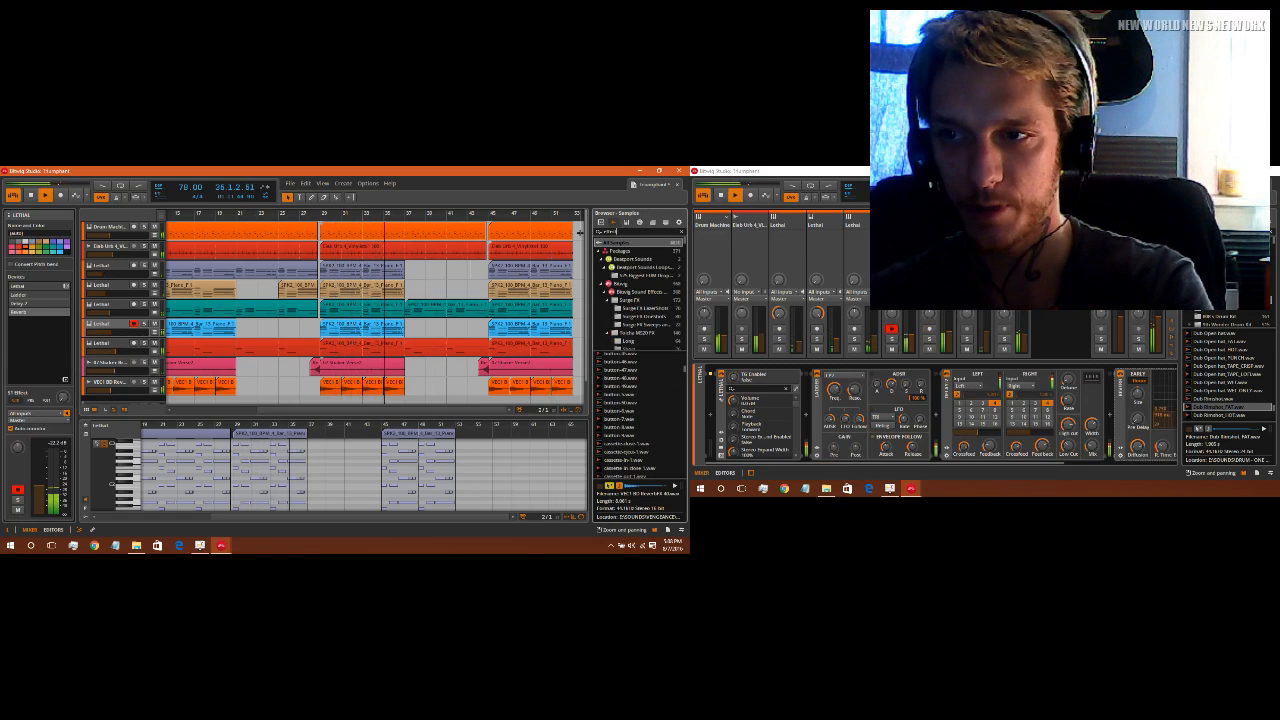
{"action": "left_click", "coordinate": [601, 222]}
{"action": "type", "text": "e"}
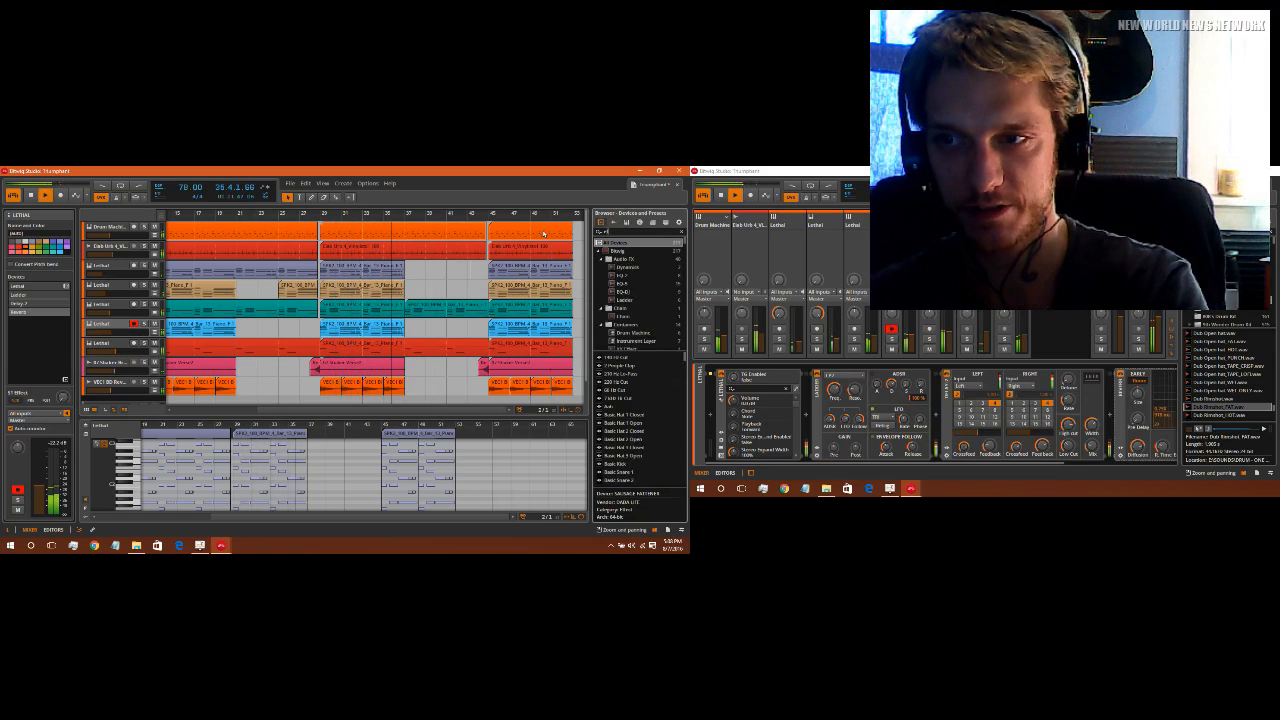
{"action": "type", "text": "ffectr"}
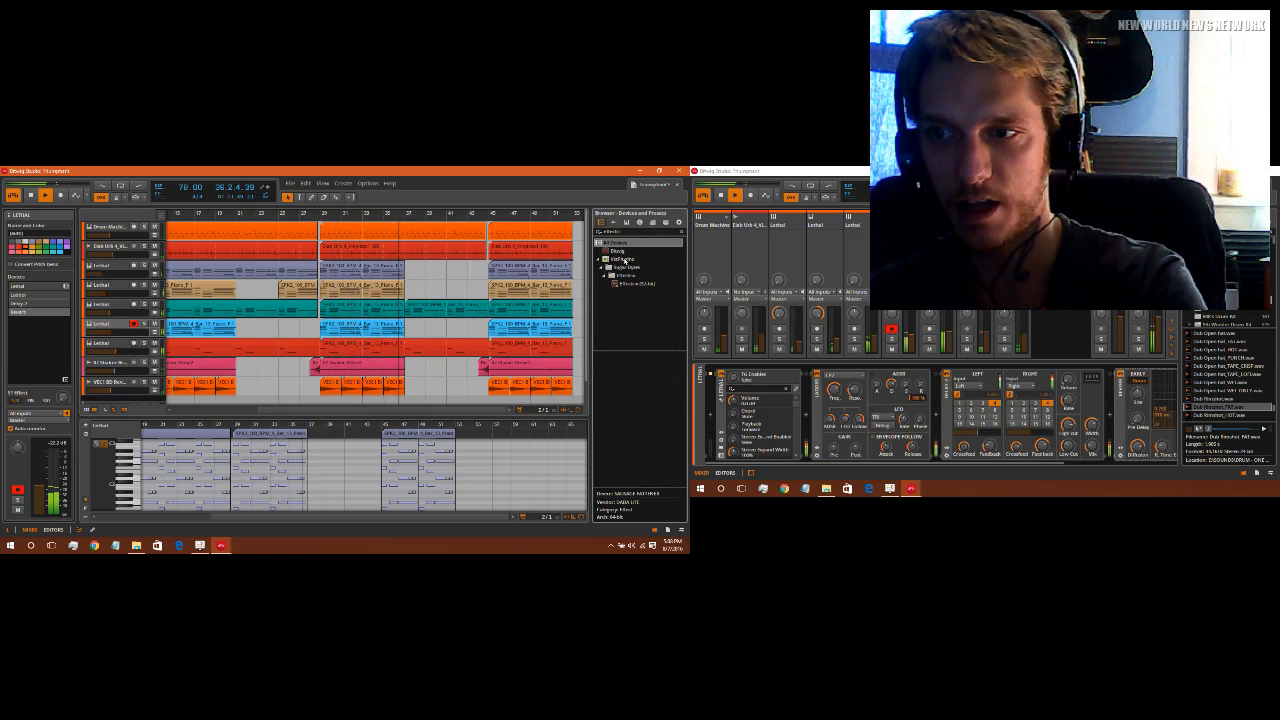
{"action": "double_click", "coordinate": [636, 283]}
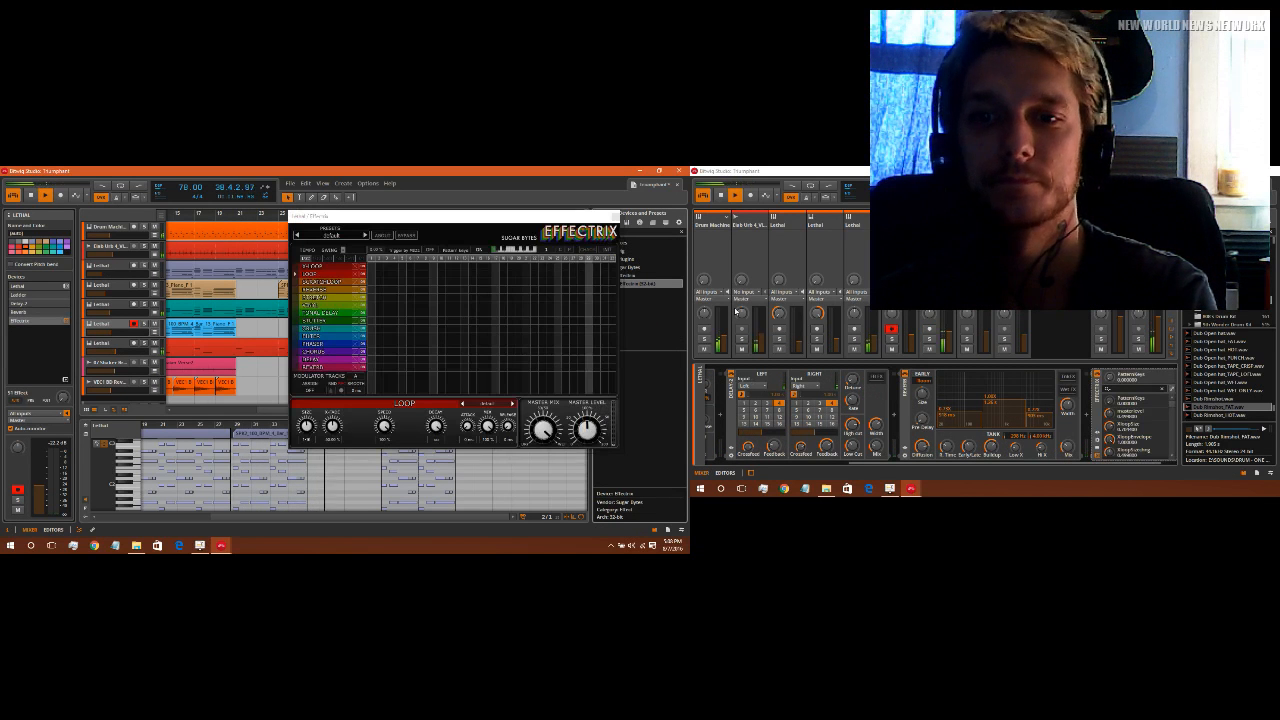
Step: Audition a series of Effectrix presets on the blue Lethal track, stopping at one combining X-Loop, Stutter and filter blocks
{"action": "left_click", "coordinate": [365, 235]}
{"action": "left_click", "coordinate": [365, 235]}
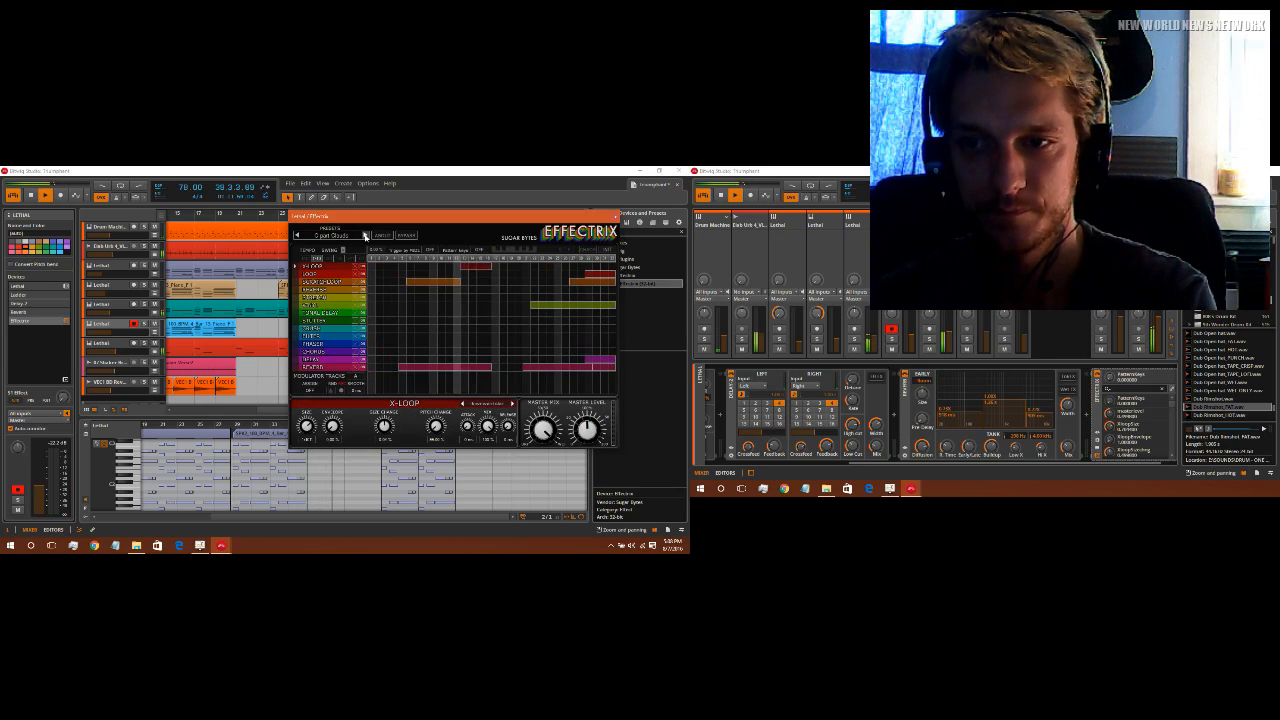
{"action": "left_click", "coordinate": [365, 235]}
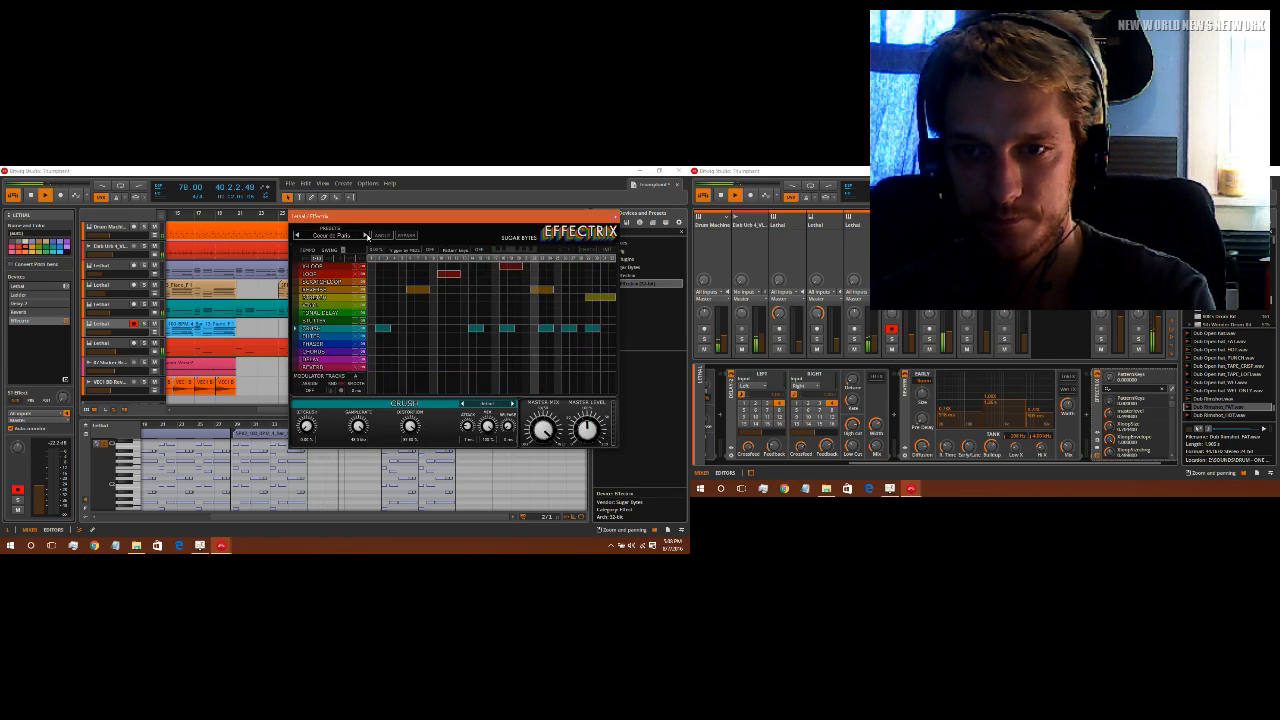
{"action": "left_click", "coordinate": [365, 235]}
{"action": "left_click", "coordinate": [365, 235]}
{"action": "left_click", "coordinate": [365, 235]}
{"action": "left_click", "coordinate": [365, 235]}
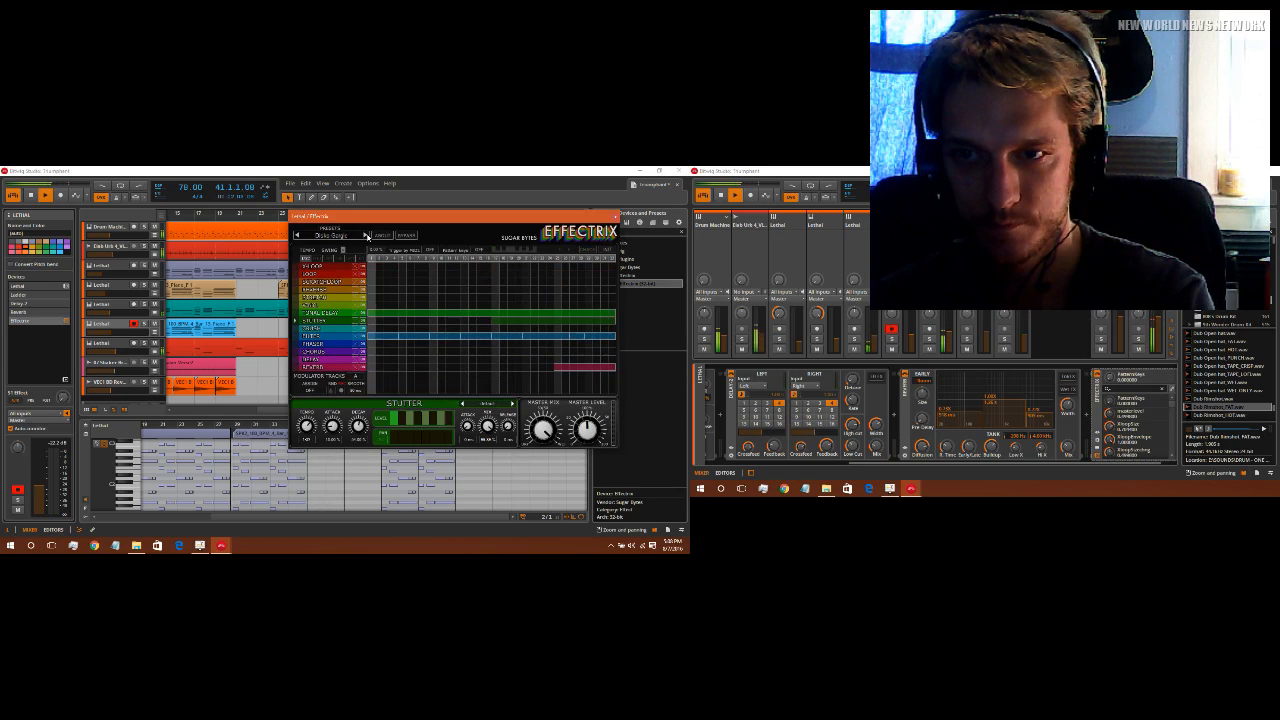
{"action": "left_click", "coordinate": [365, 235]}
{"action": "left_click", "coordinate": [365, 235]}
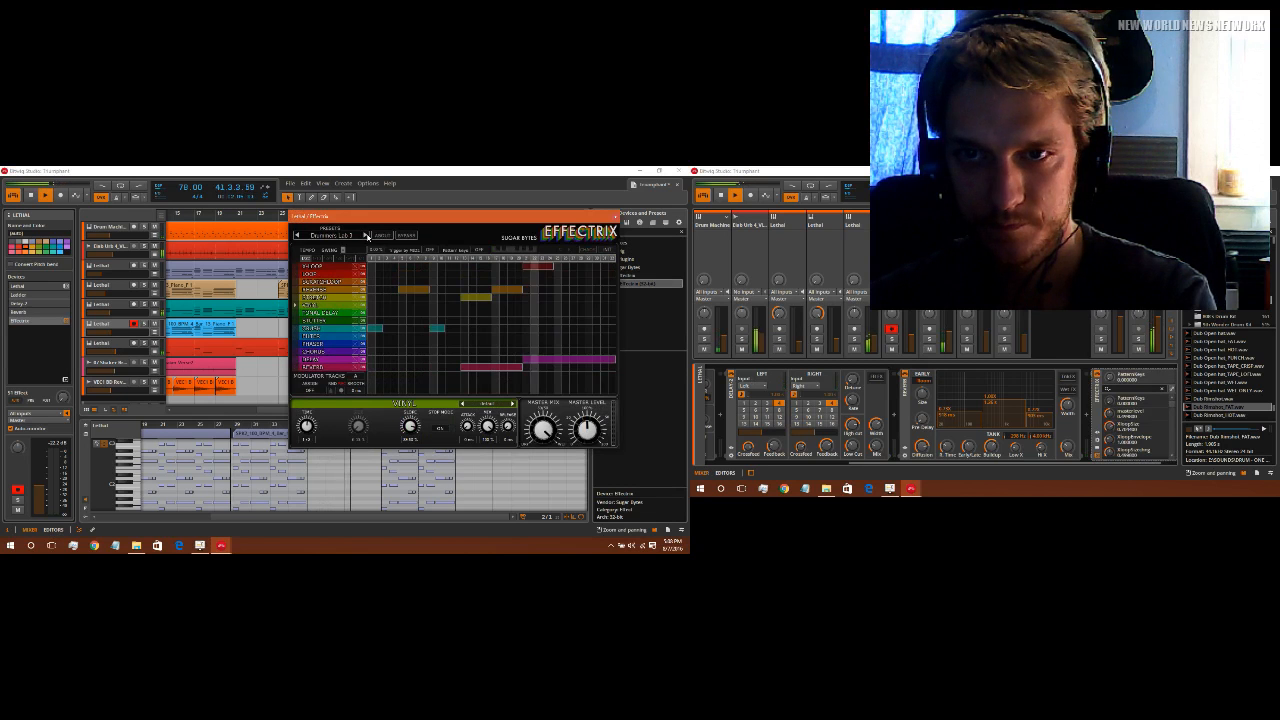
{"action": "left_click", "coordinate": [365, 235]}
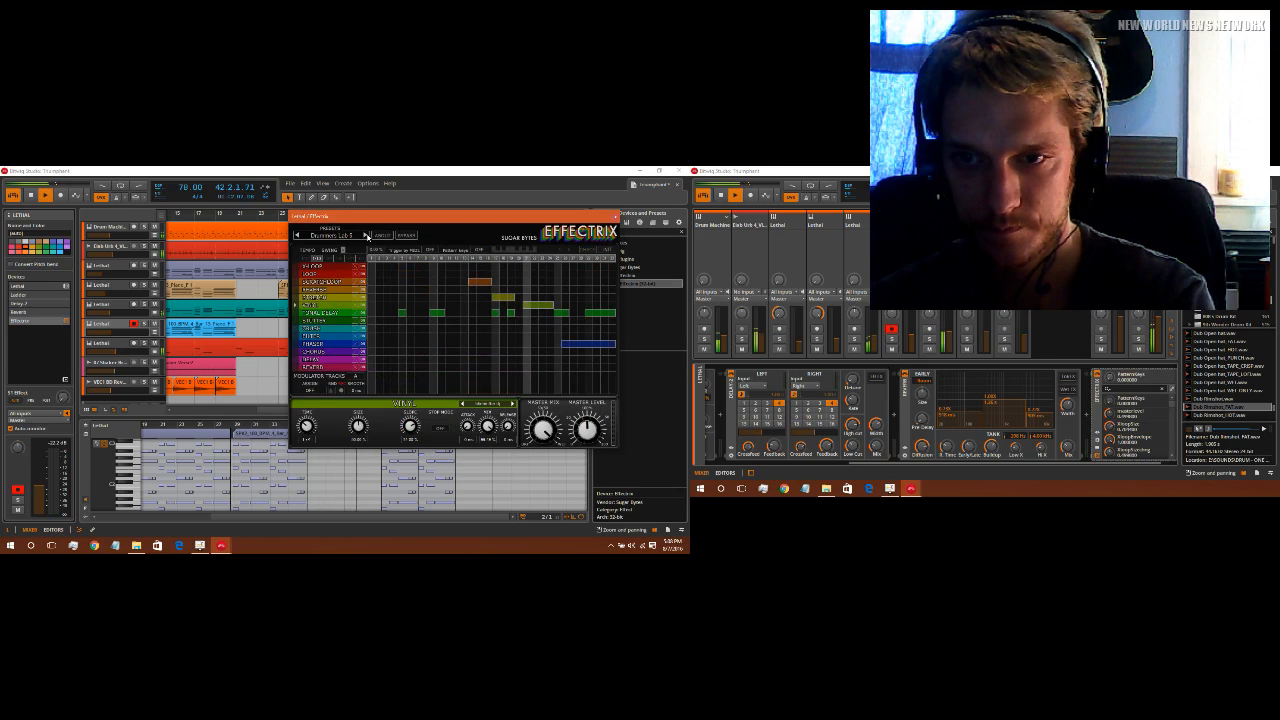
{"action": "left_click", "coordinate": [365, 235]}
{"action": "left_click", "coordinate": [365, 235]}
{"action": "left_click", "coordinate": [365, 235]}
{"action": "left_click", "coordinate": [365, 235]}
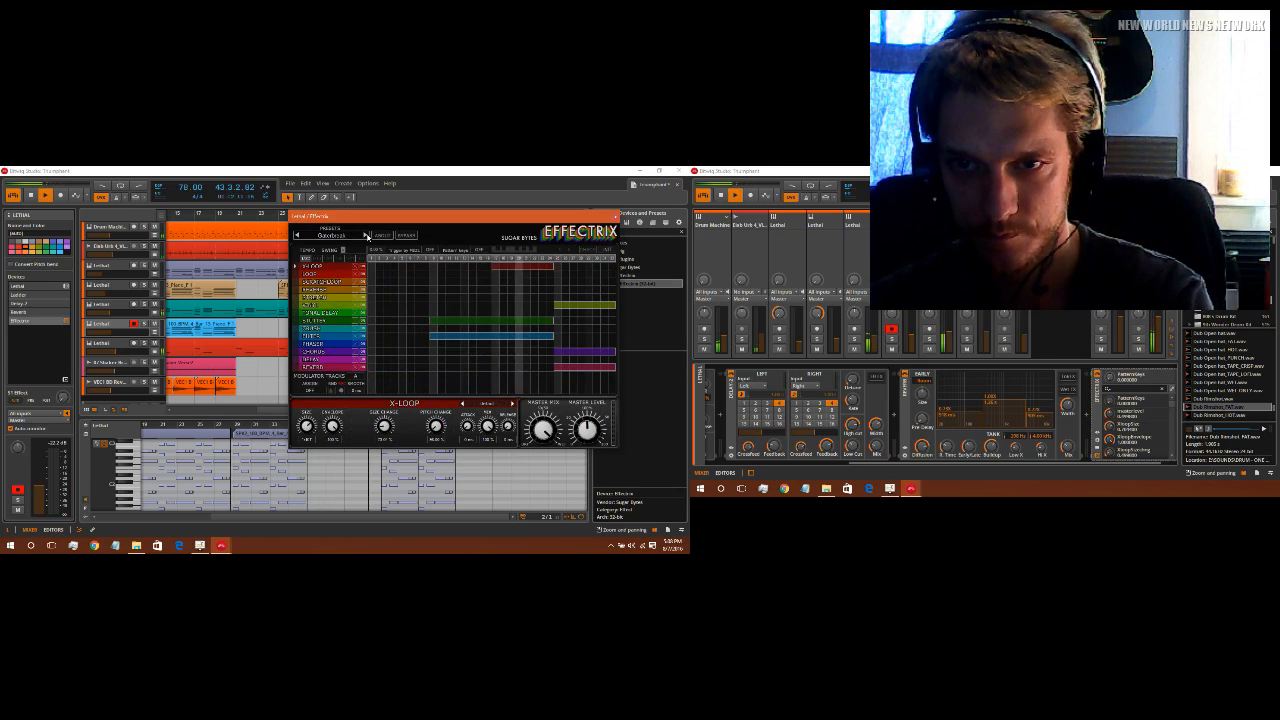
Step: Erase the yellow-green and Chorus blocks at the end of the Effectrix pattern, and show the Stutter settings
{"action": "left_click", "coordinate": [557, 306]}
{"action": "left_click_drag", "start_coordinate": [563, 290], "coordinate": [613, 290]}
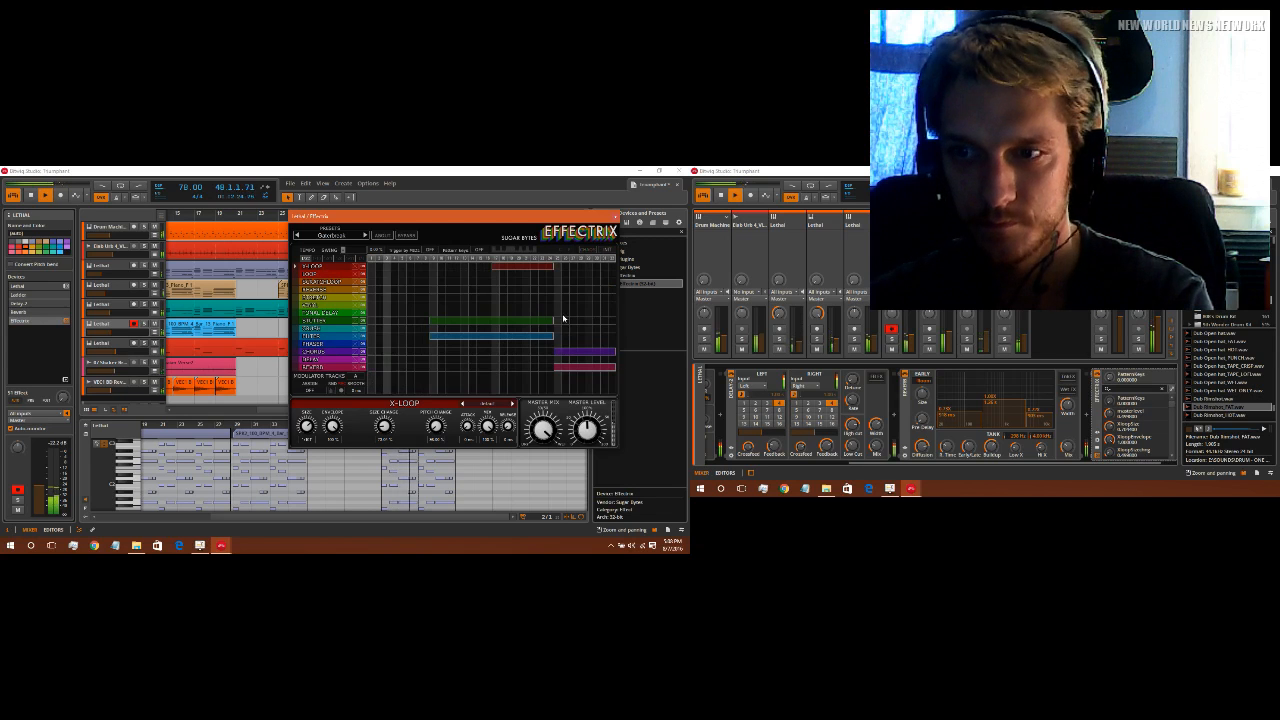
{"action": "left_click", "coordinate": [576, 352]}
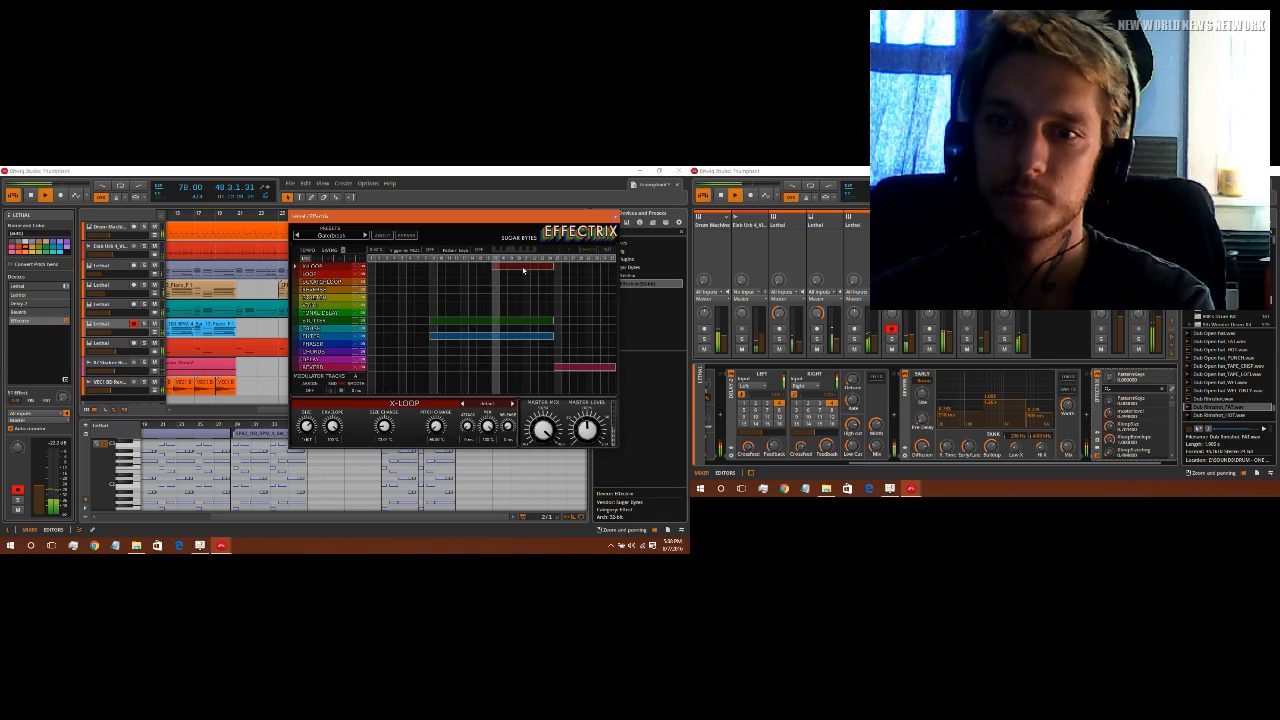
{"action": "left_click", "coordinate": [328, 321]}
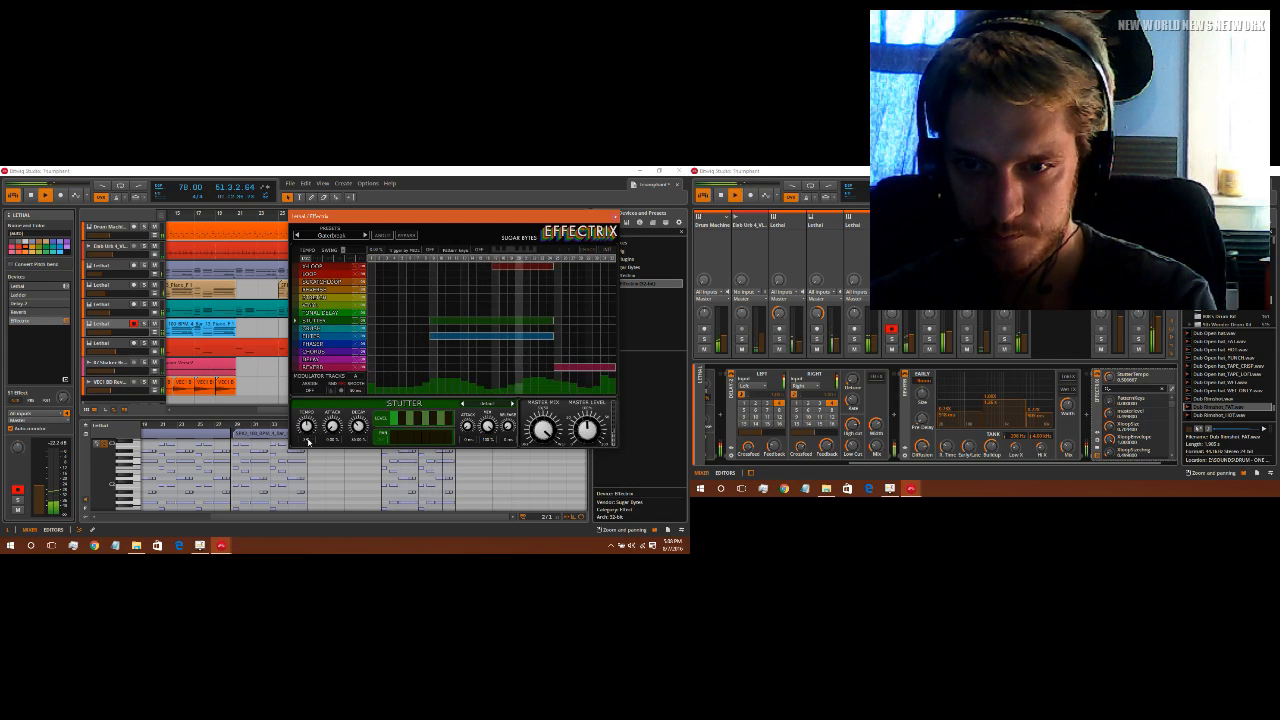
Step: Remove Effectrix from the blue Lethal track's device chain
{"action": "left_click", "coordinate": [104, 325]}
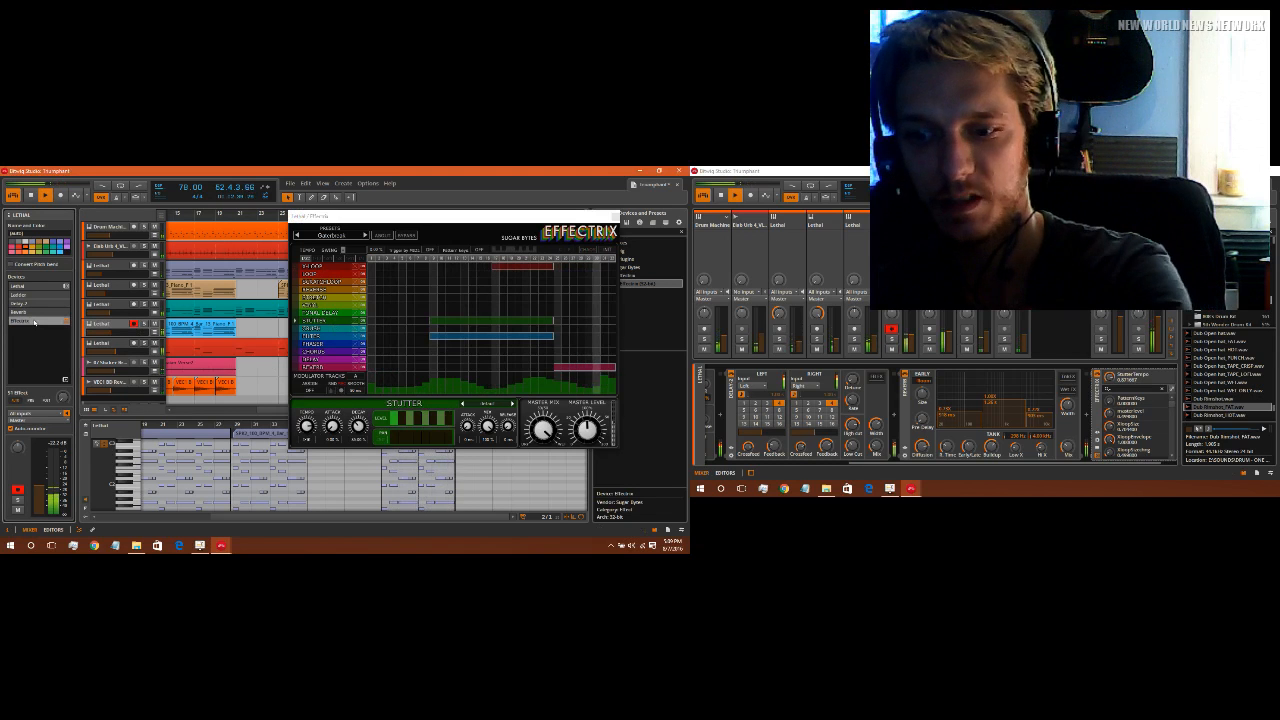
{"action": "key", "text": "Delete"}
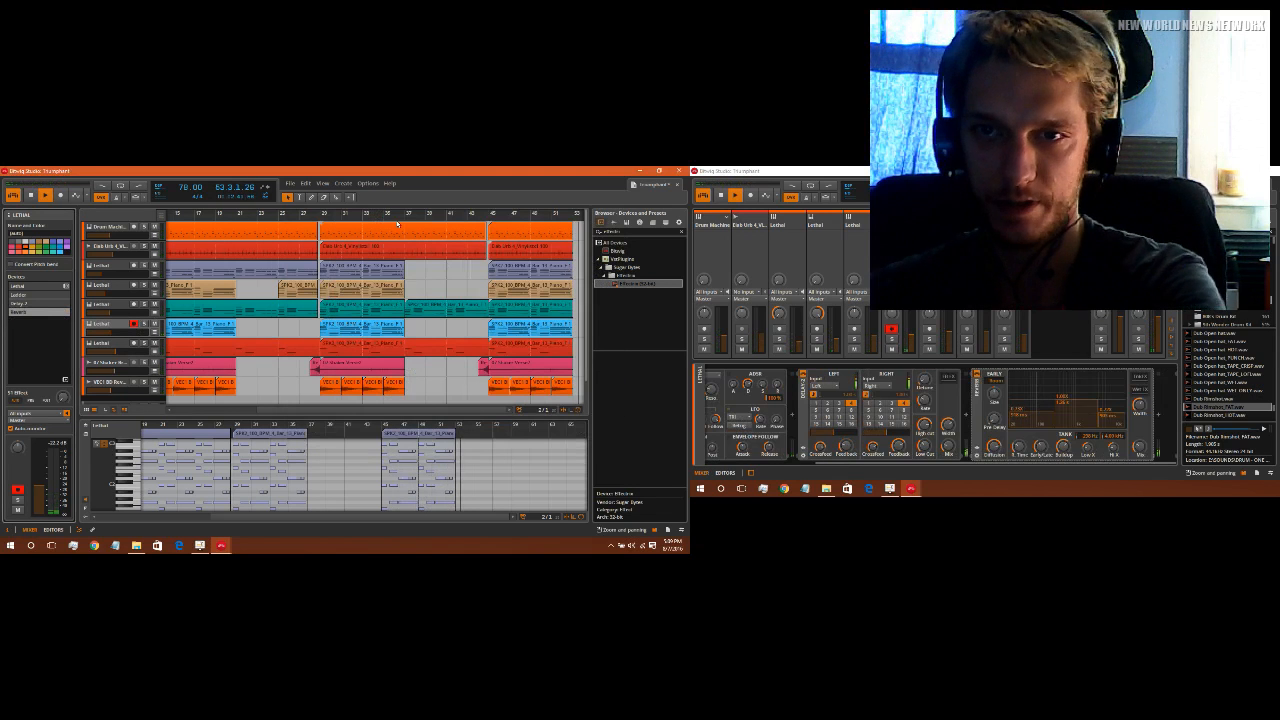
Step: Stop playback of the arrangement and save the project
{"action": "left_click", "coordinate": [33, 196]}
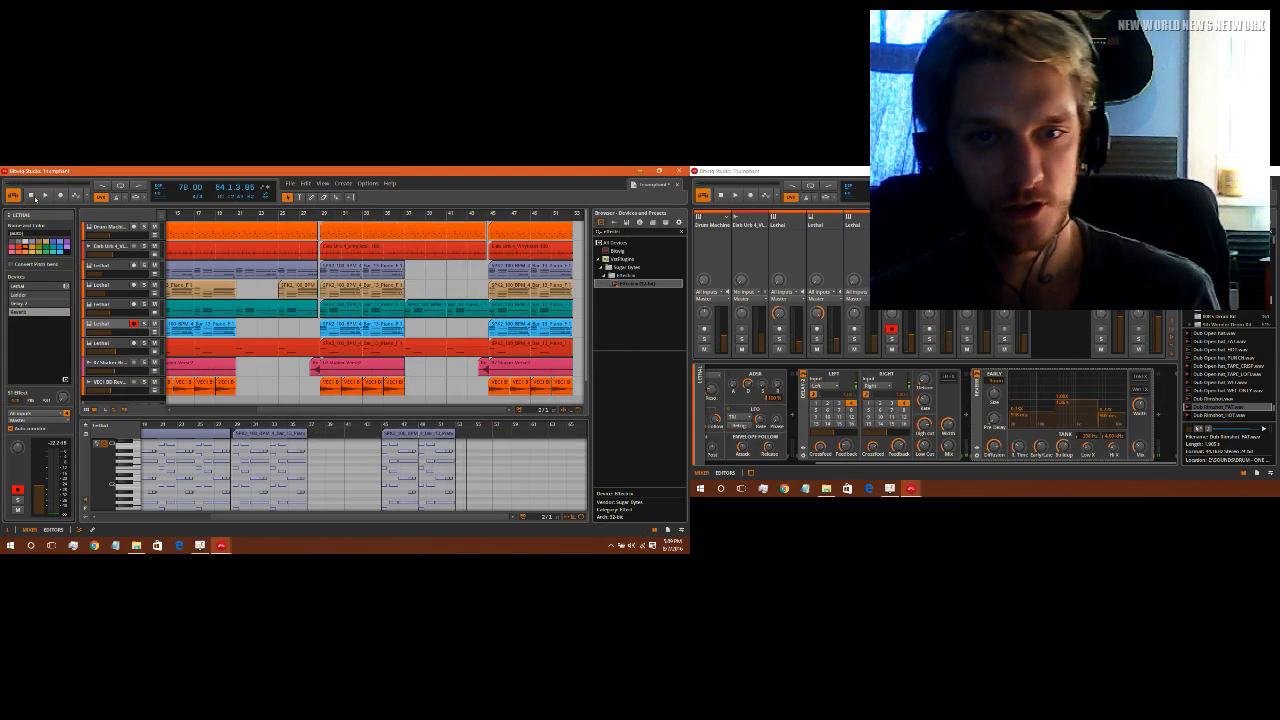
{"action": "left_click", "coordinate": [289, 184]}
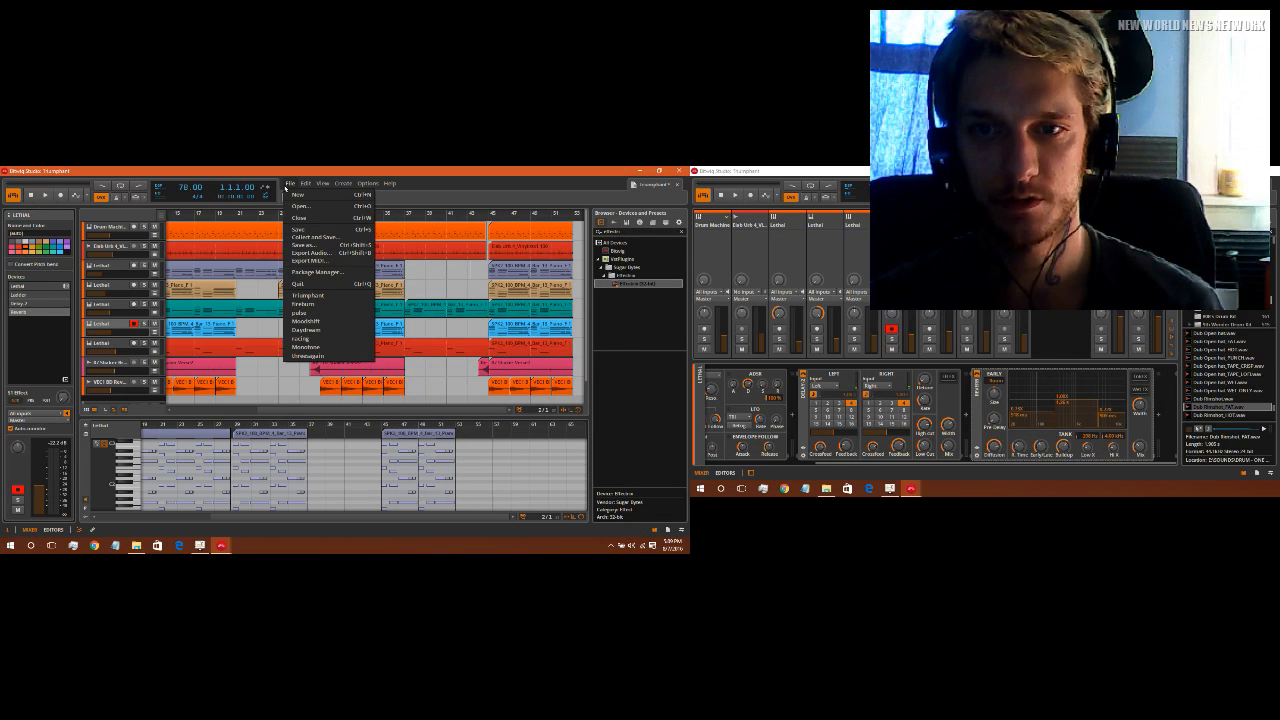
{"action": "left_click", "coordinate": [310, 234]}
Step: Audition the pink audio track soloed during playback of the arrangement, and save the project again
{"action": "left_click_drag", "start_coordinate": [250, 214], "coordinate": [258, 214]}
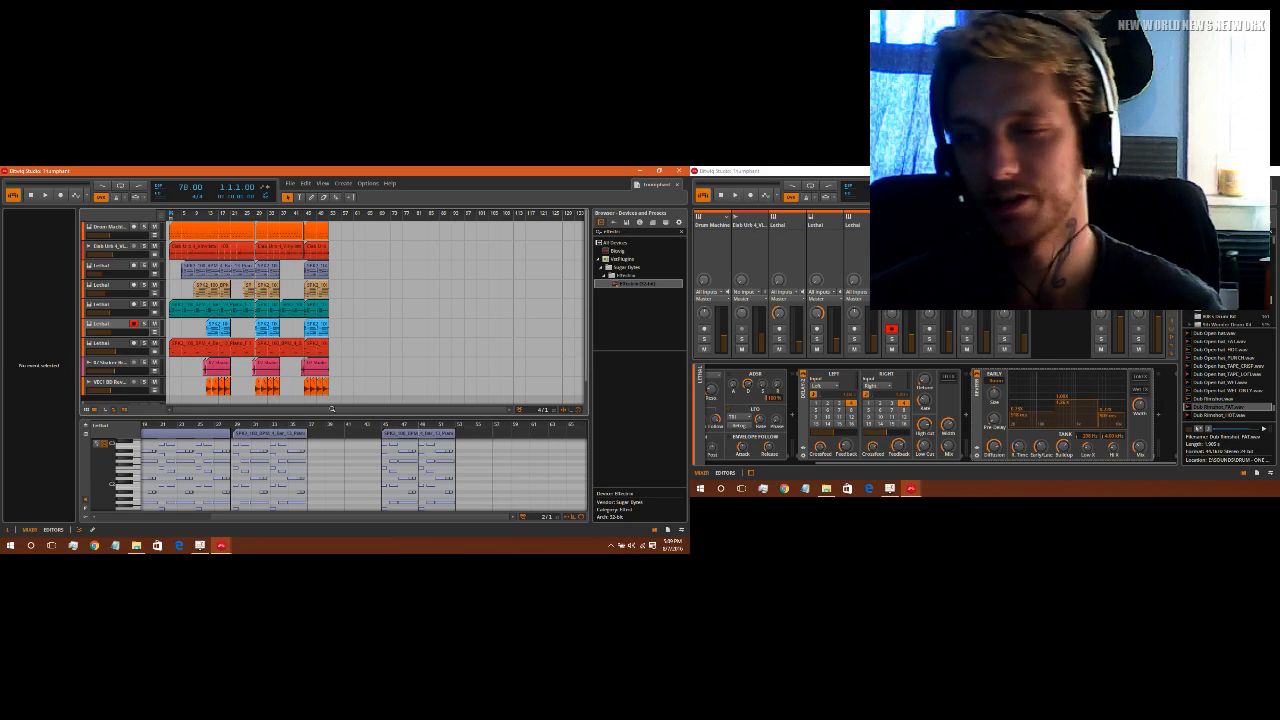
{"action": "key", "text": "space"}
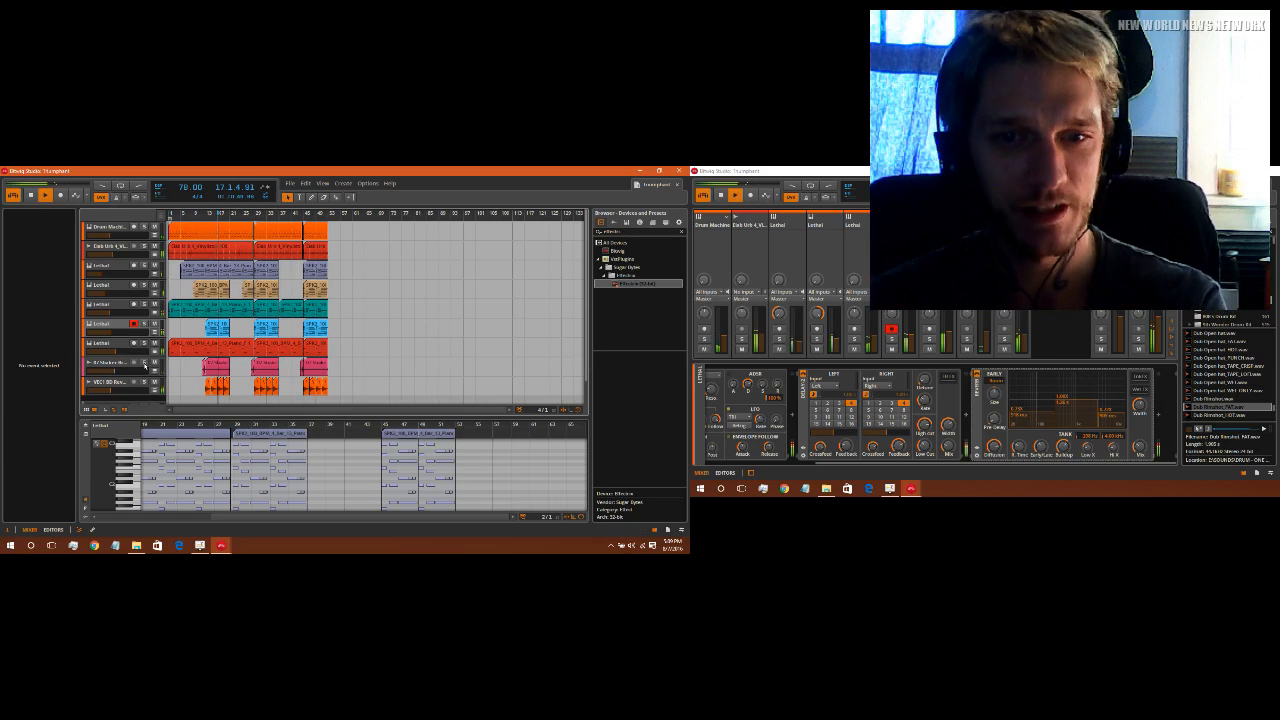
{"action": "left_click", "coordinate": [144, 363]}
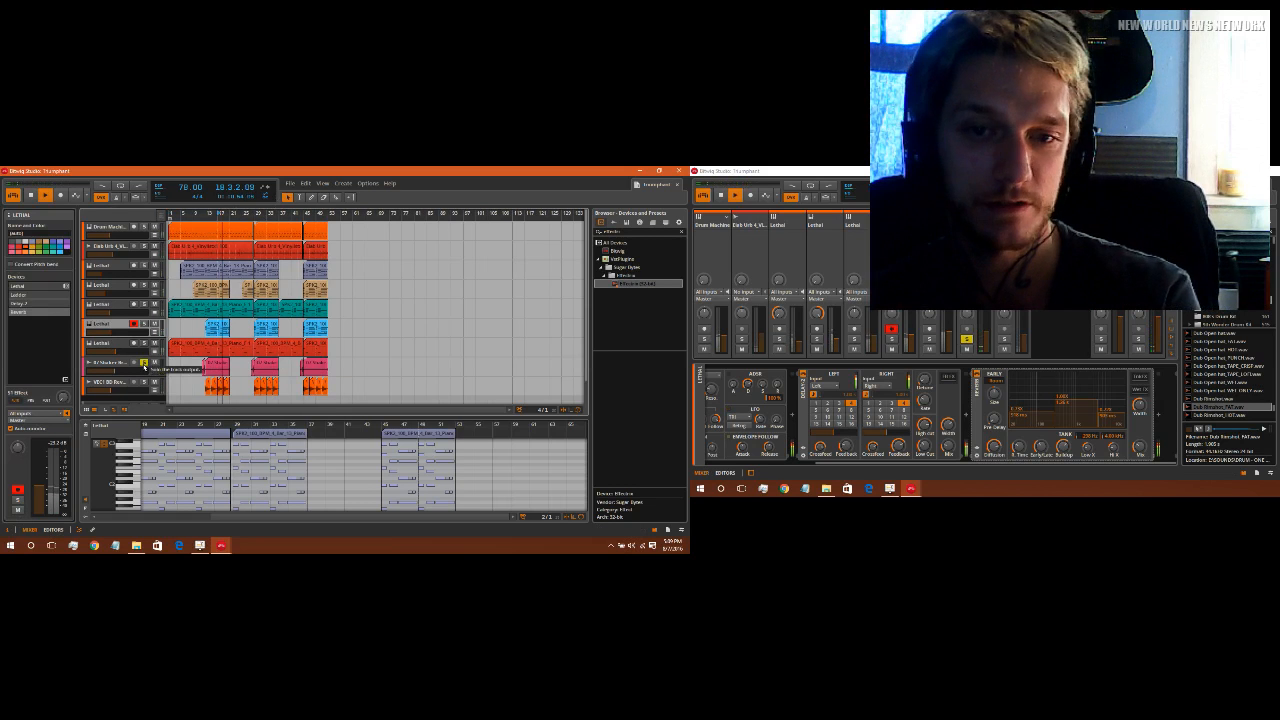
{"action": "left_click", "coordinate": [46, 196]}
{"action": "left_click", "coordinate": [31, 195]}
{"action": "left_click", "coordinate": [296, 184]}
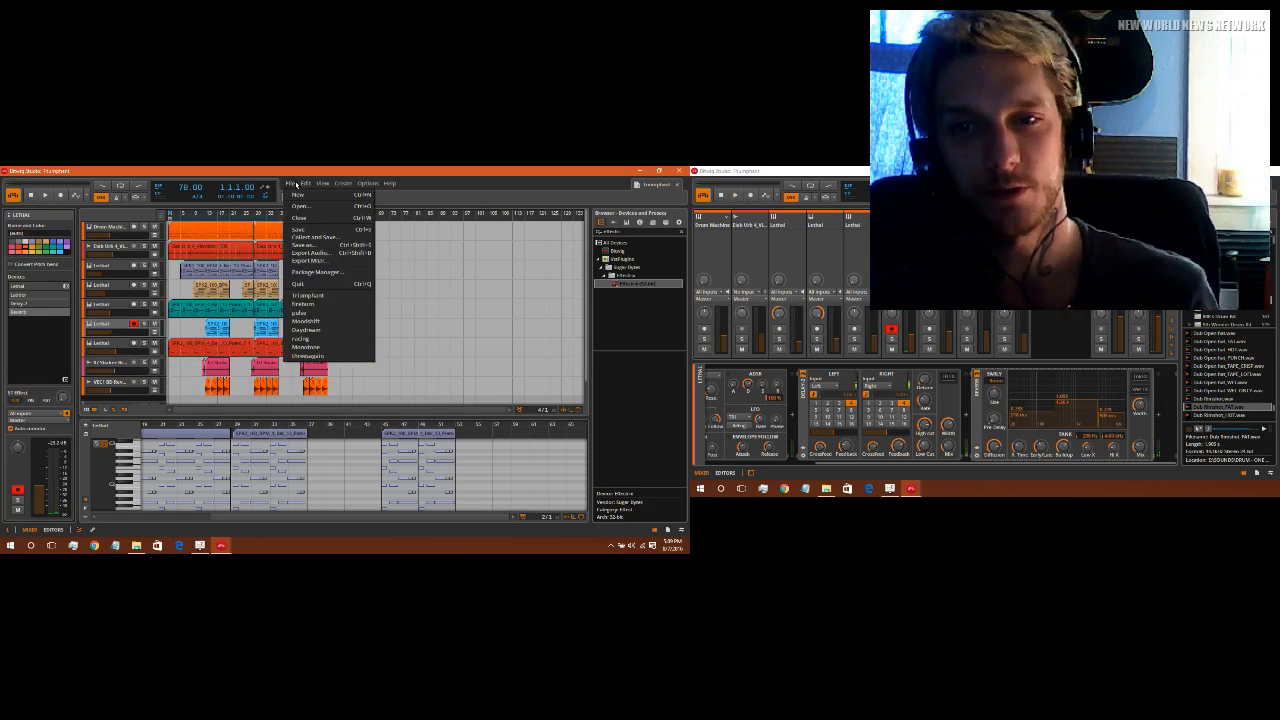
{"action": "left_click", "coordinate": [304, 230]}
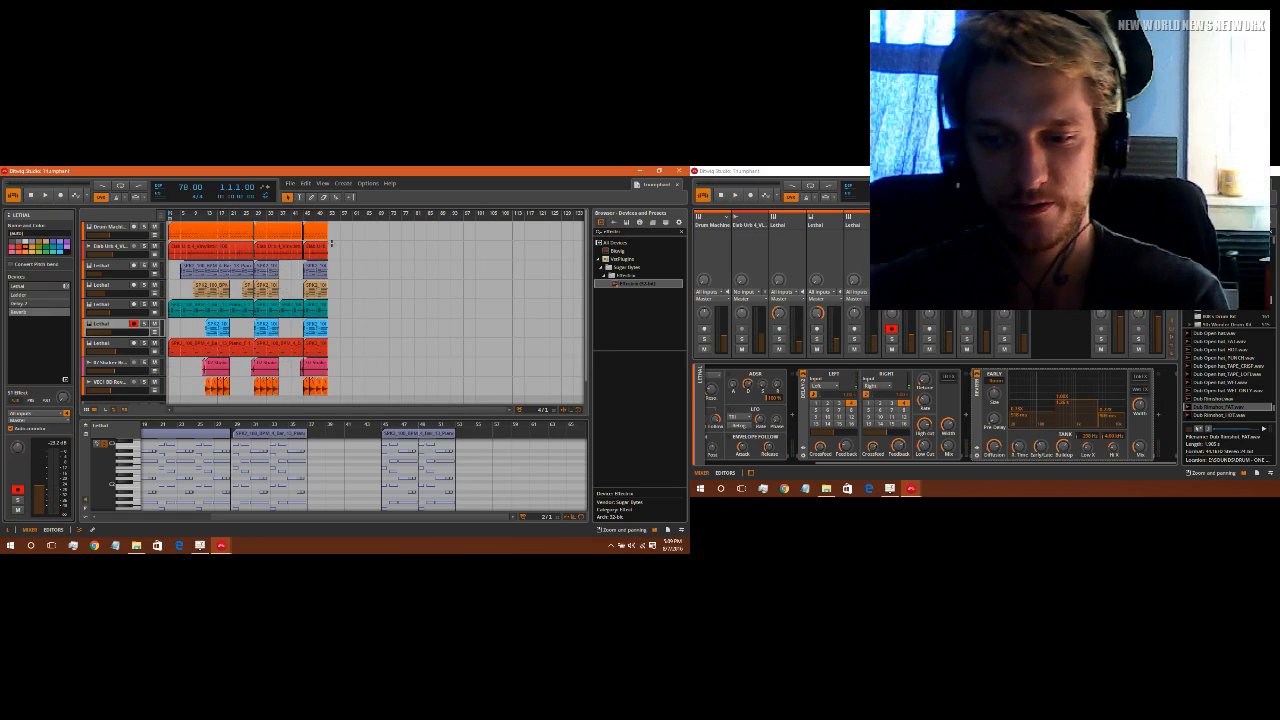